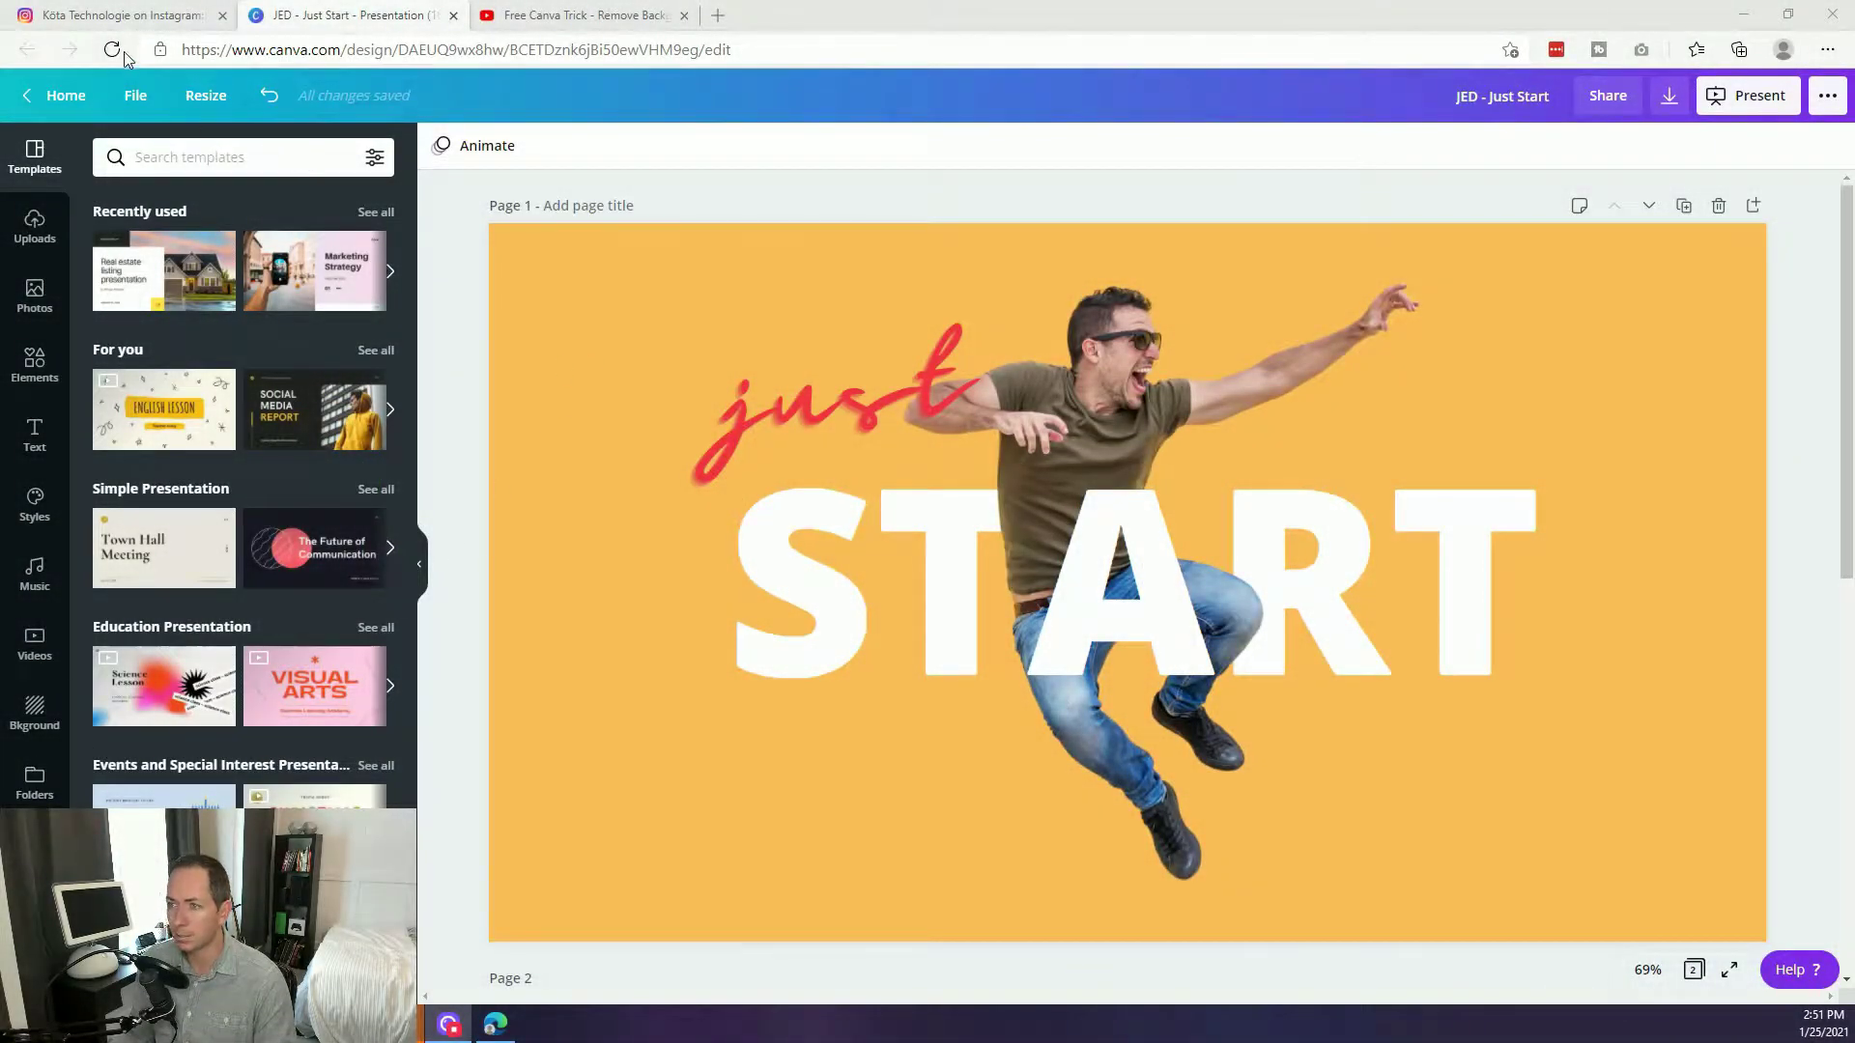
View the Instagram reference post of the man leaping through the orange 'KÖTA PIXEL' design.
left_click(120, 16)
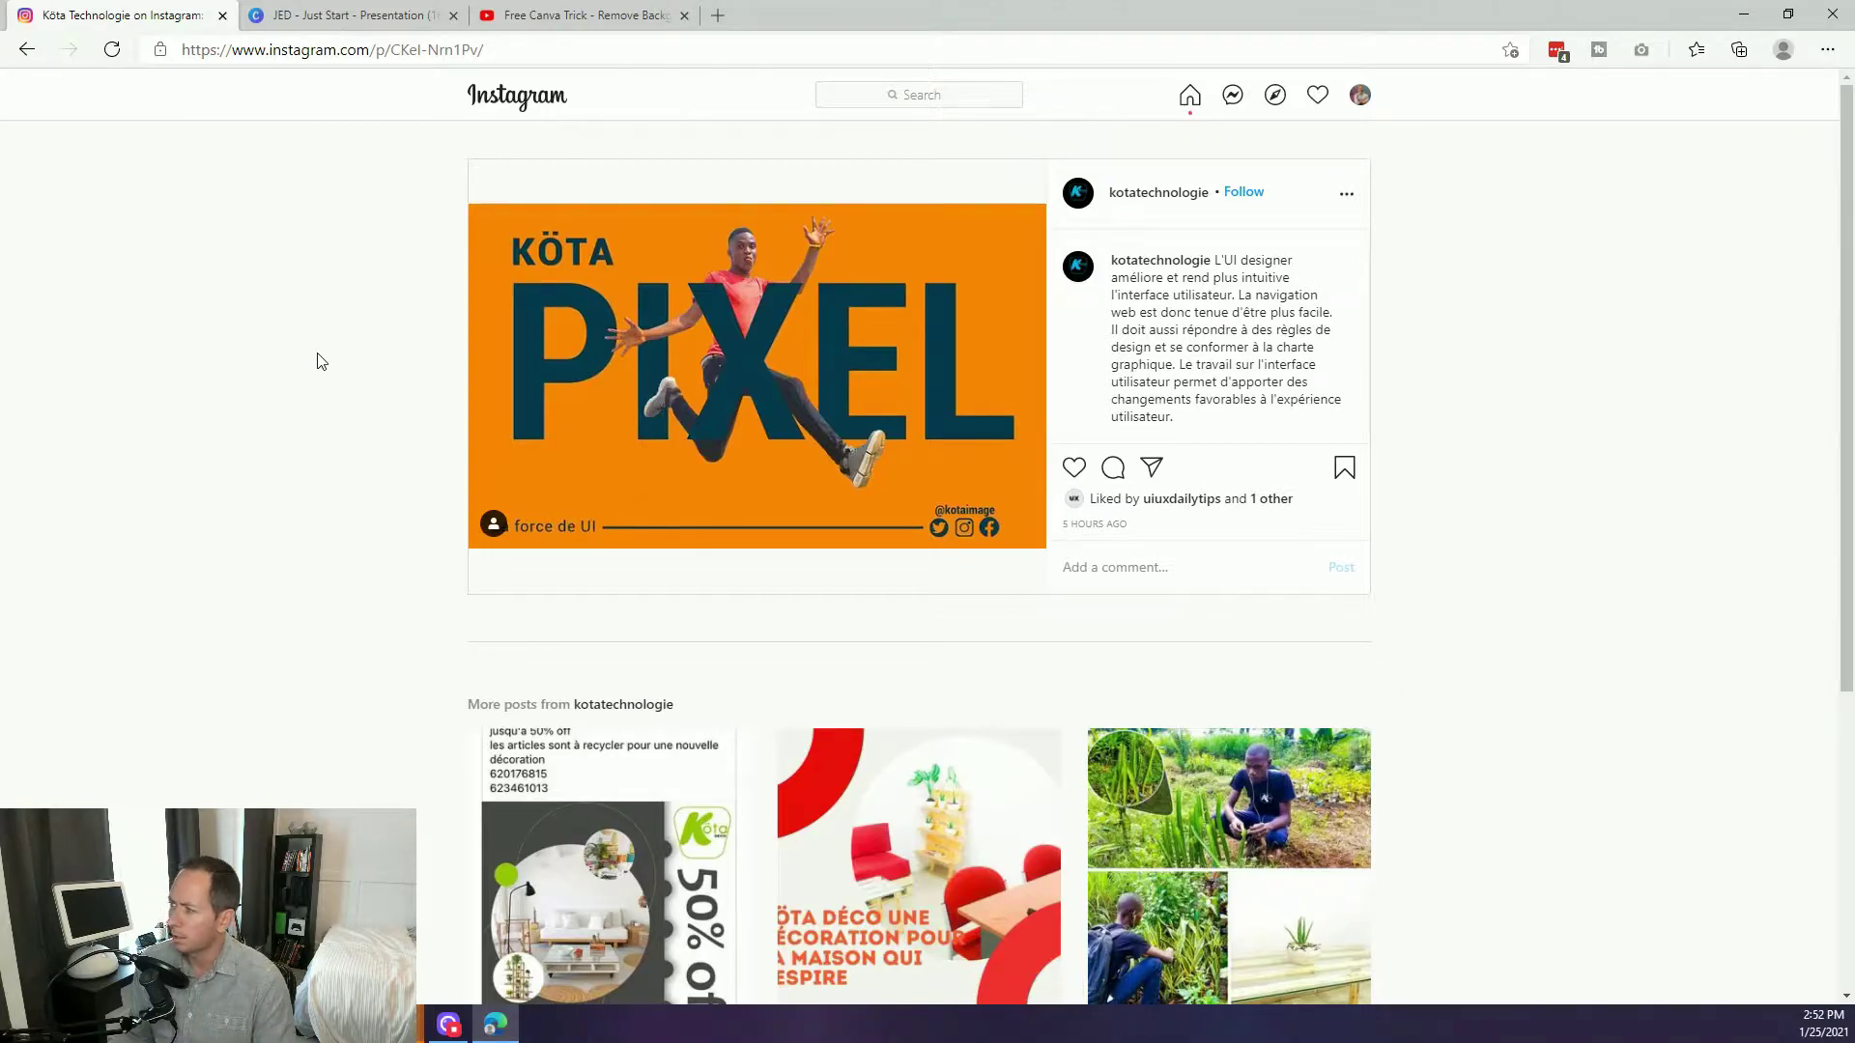
Return to the Canva 'JED - Just Start' design with the man over the white START.
left_click(331, 15)
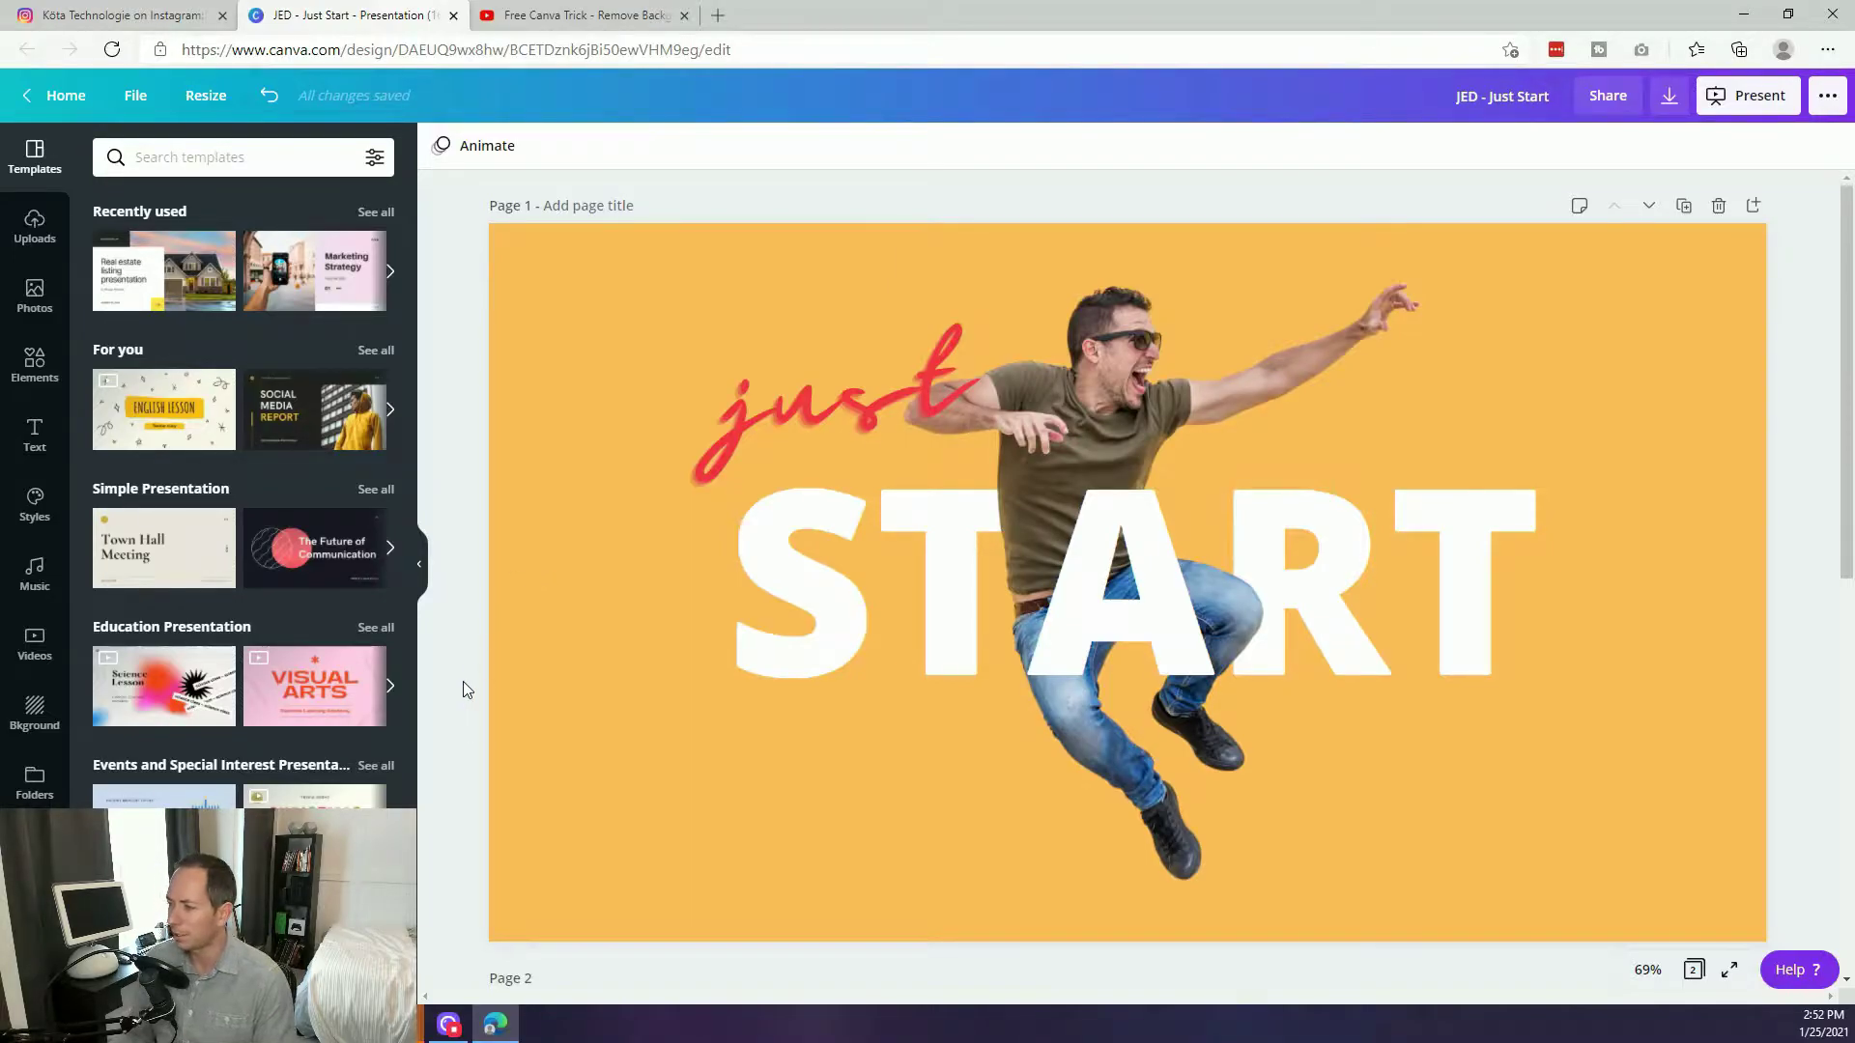
Select the yellow-wall jumping-man photo on page 2 and shift it into position.
scroll(464, 682, "down", 8)
left_click(829, 578)
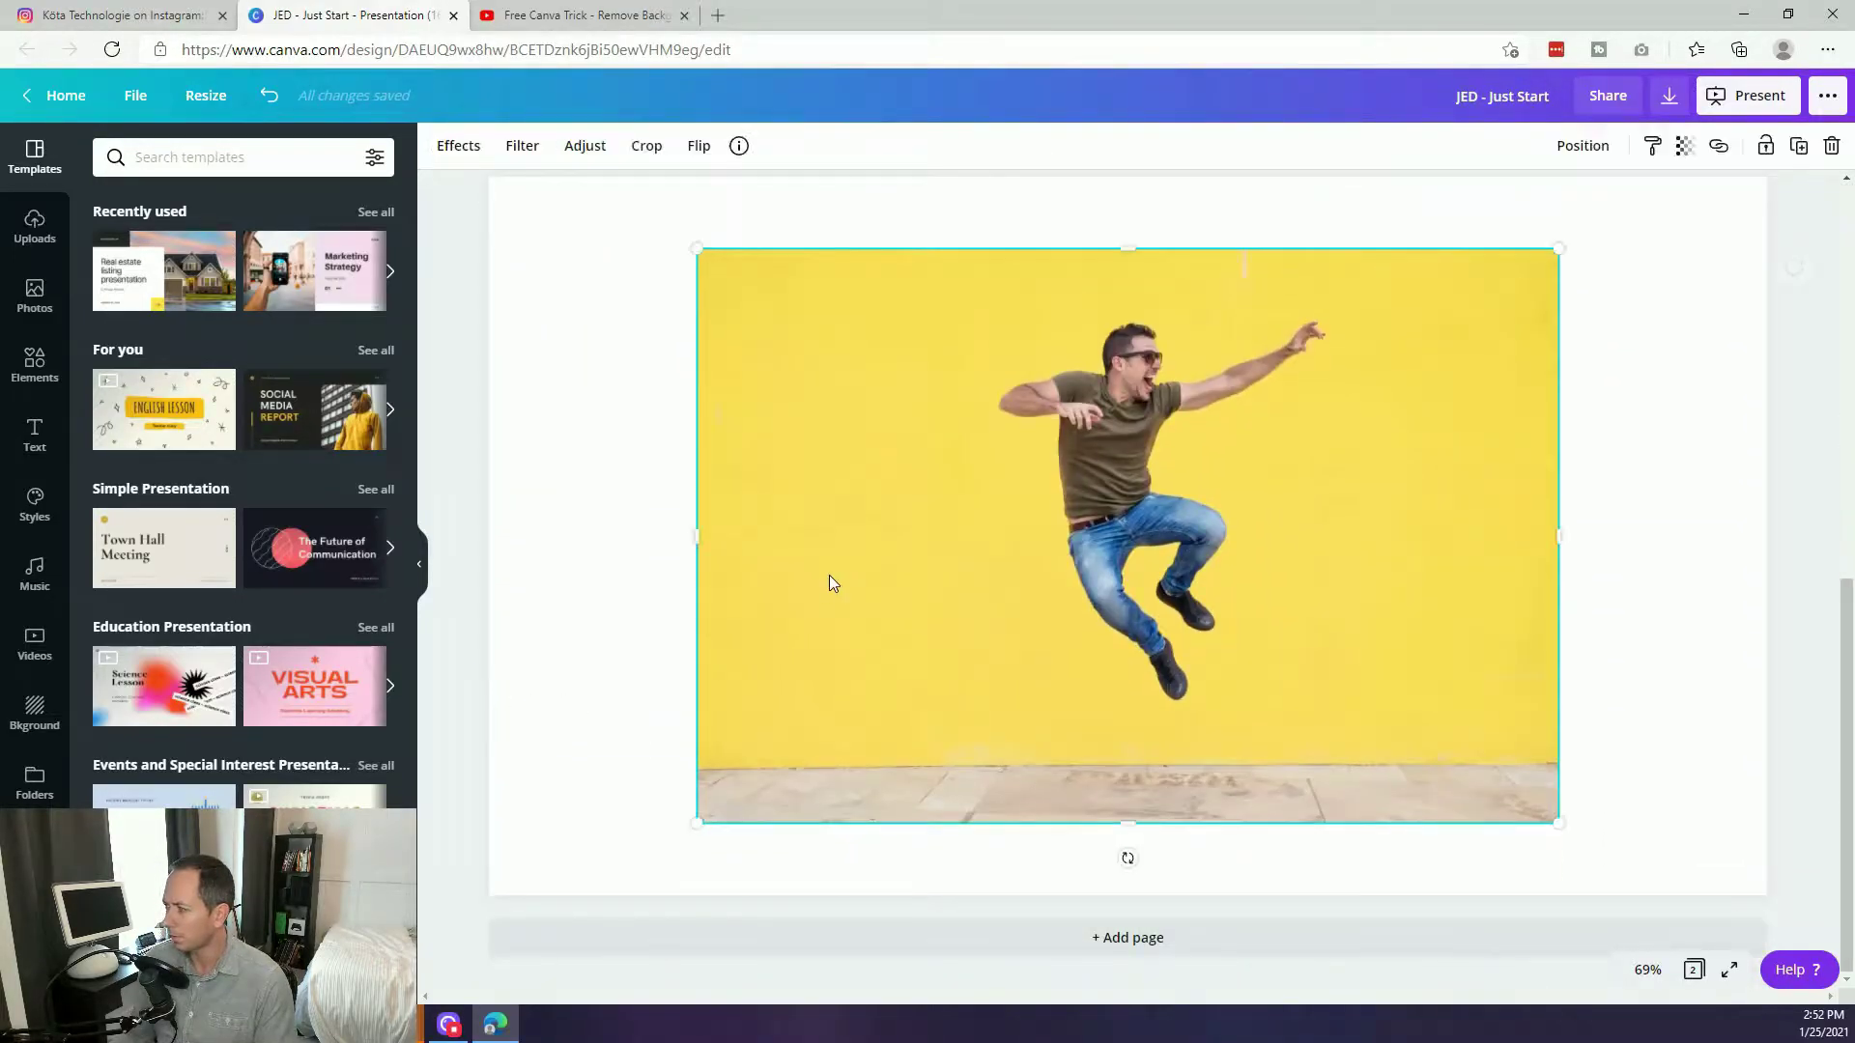
left_click_drag(857, 511, 796, 536)
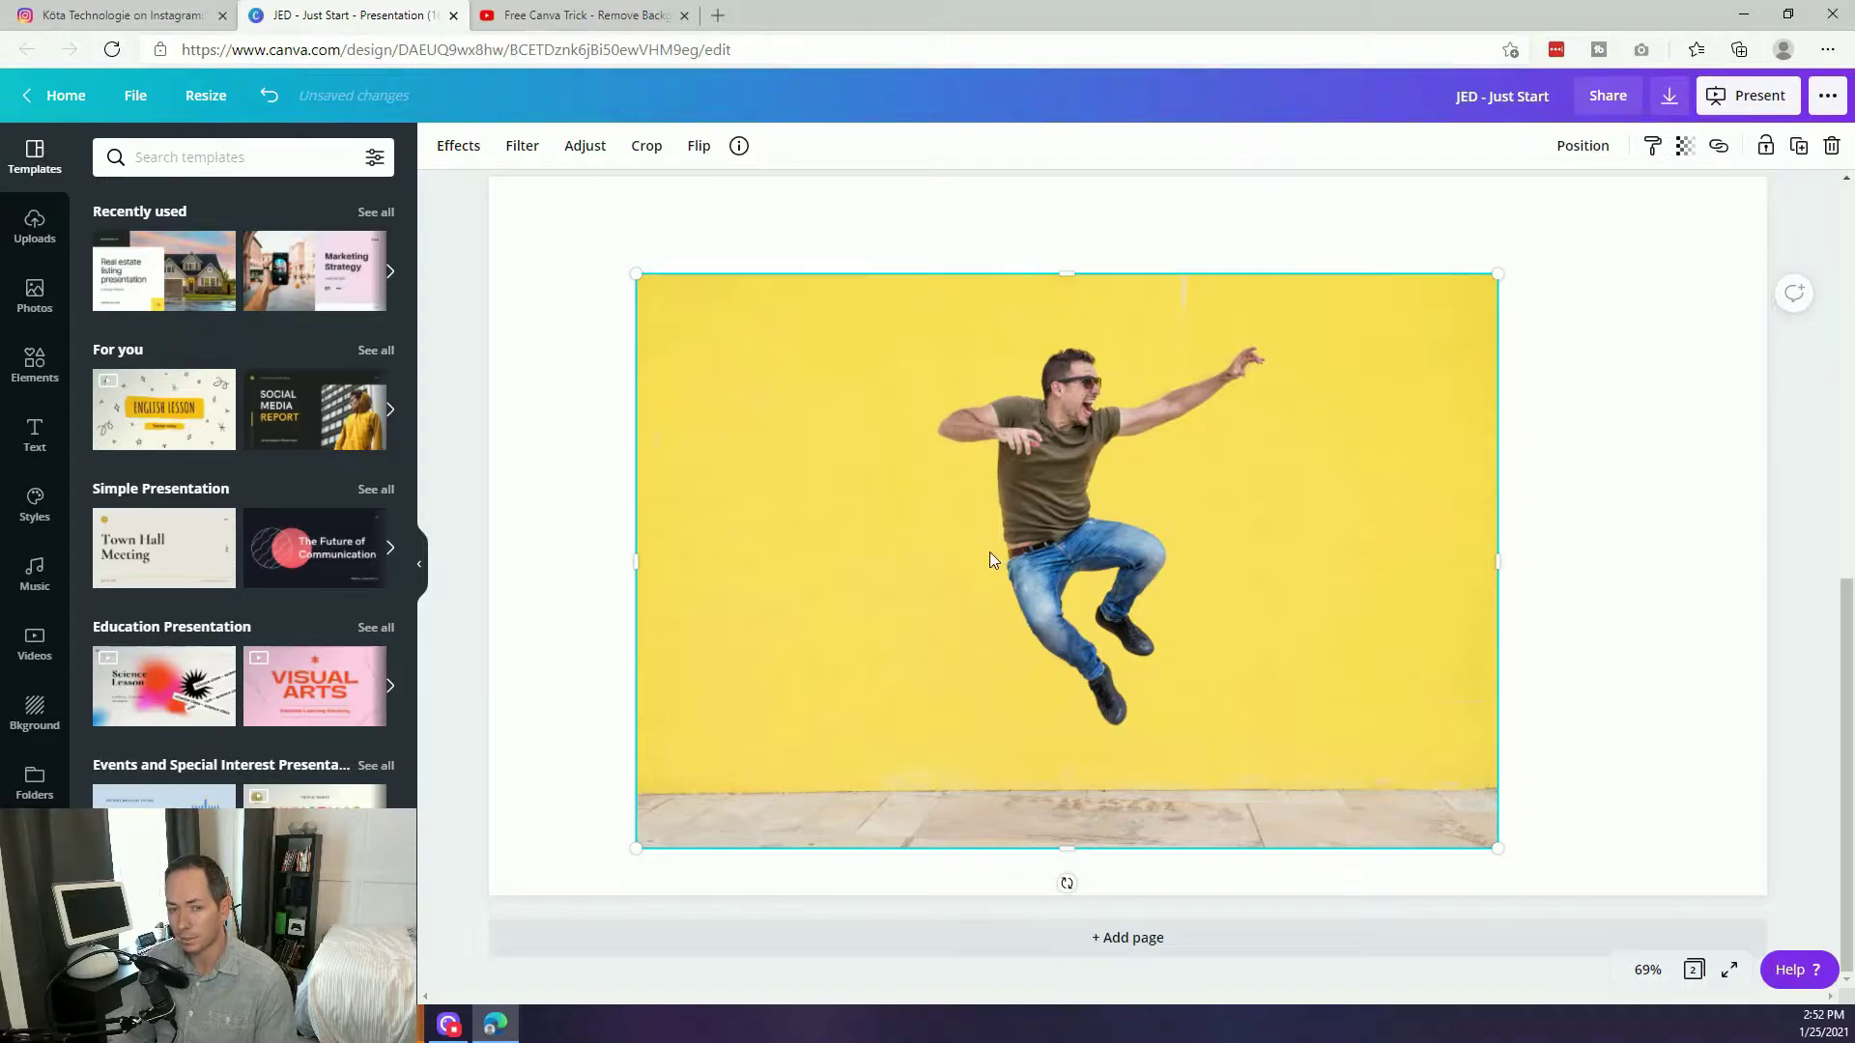
left_click_drag(990, 553, 1158, 633)
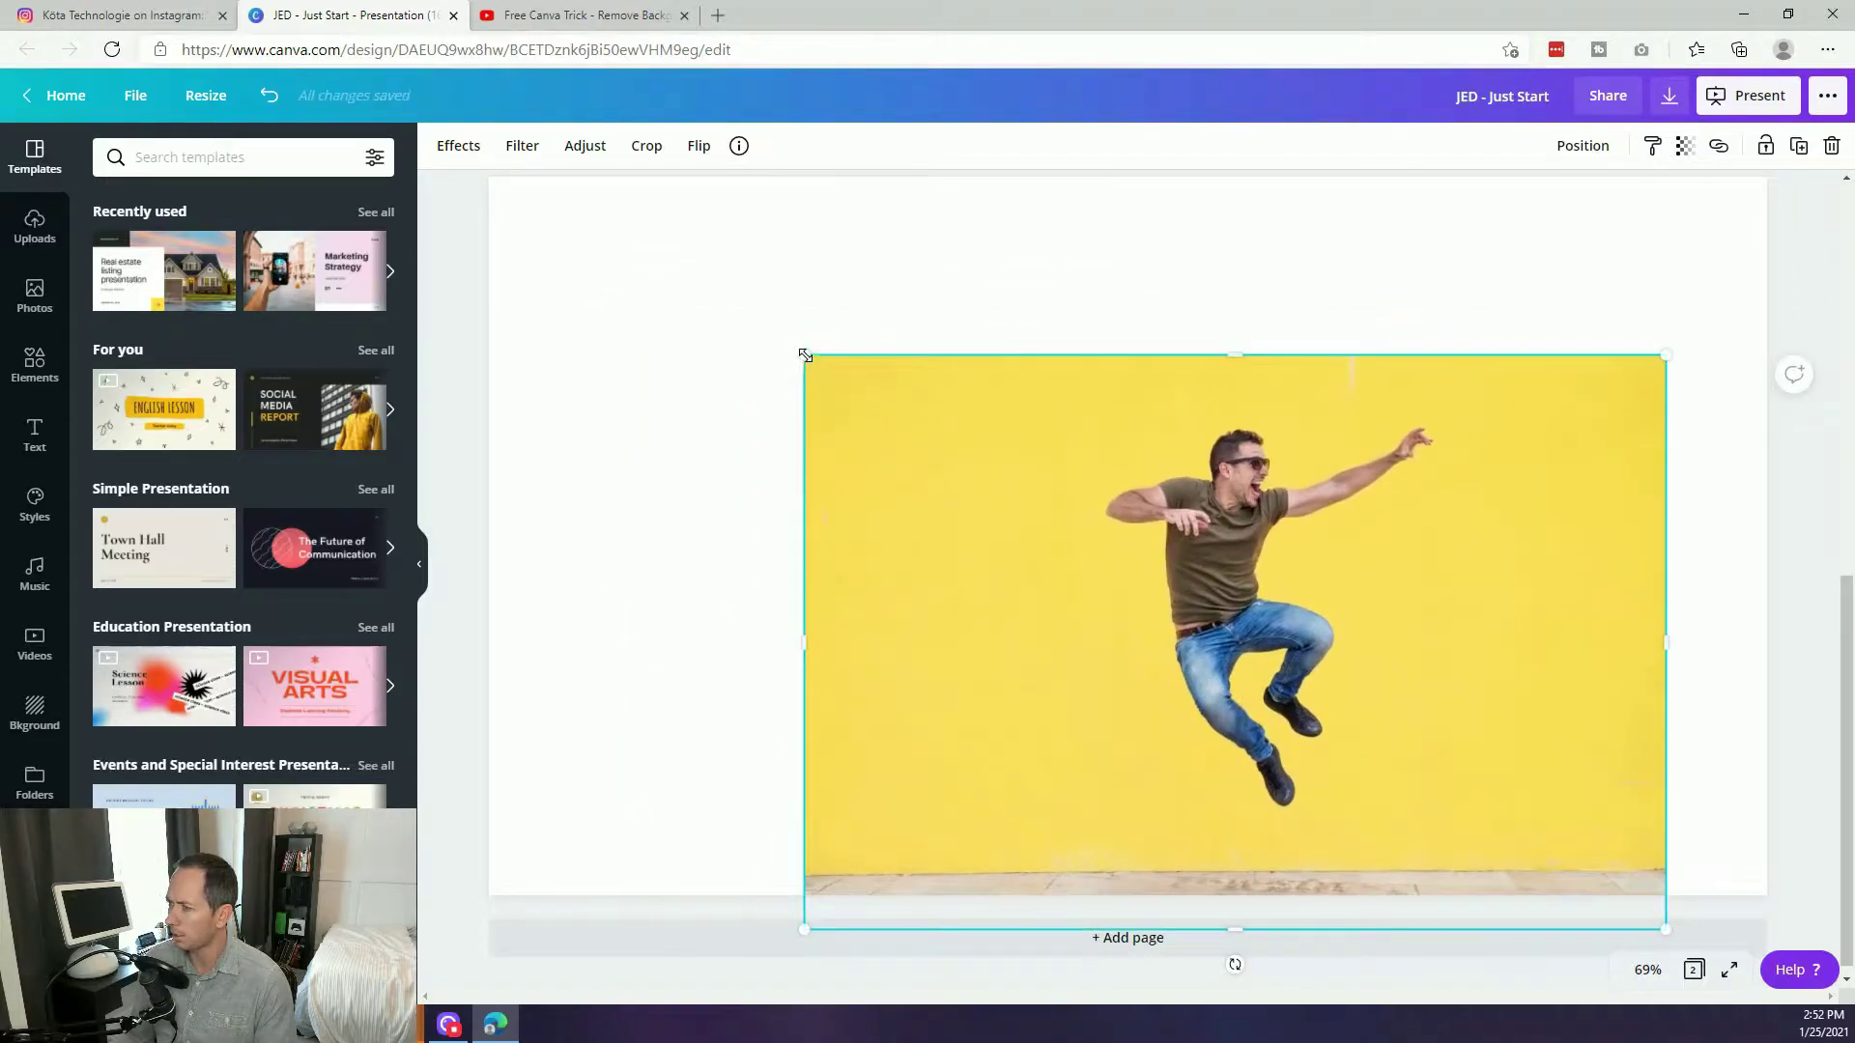
Stretch the photo to fill page 2, then bring up the background-removal tutorial video.
left_click_drag(802, 352, 530, 172)
left_click_drag(894, 334, 980, 450)
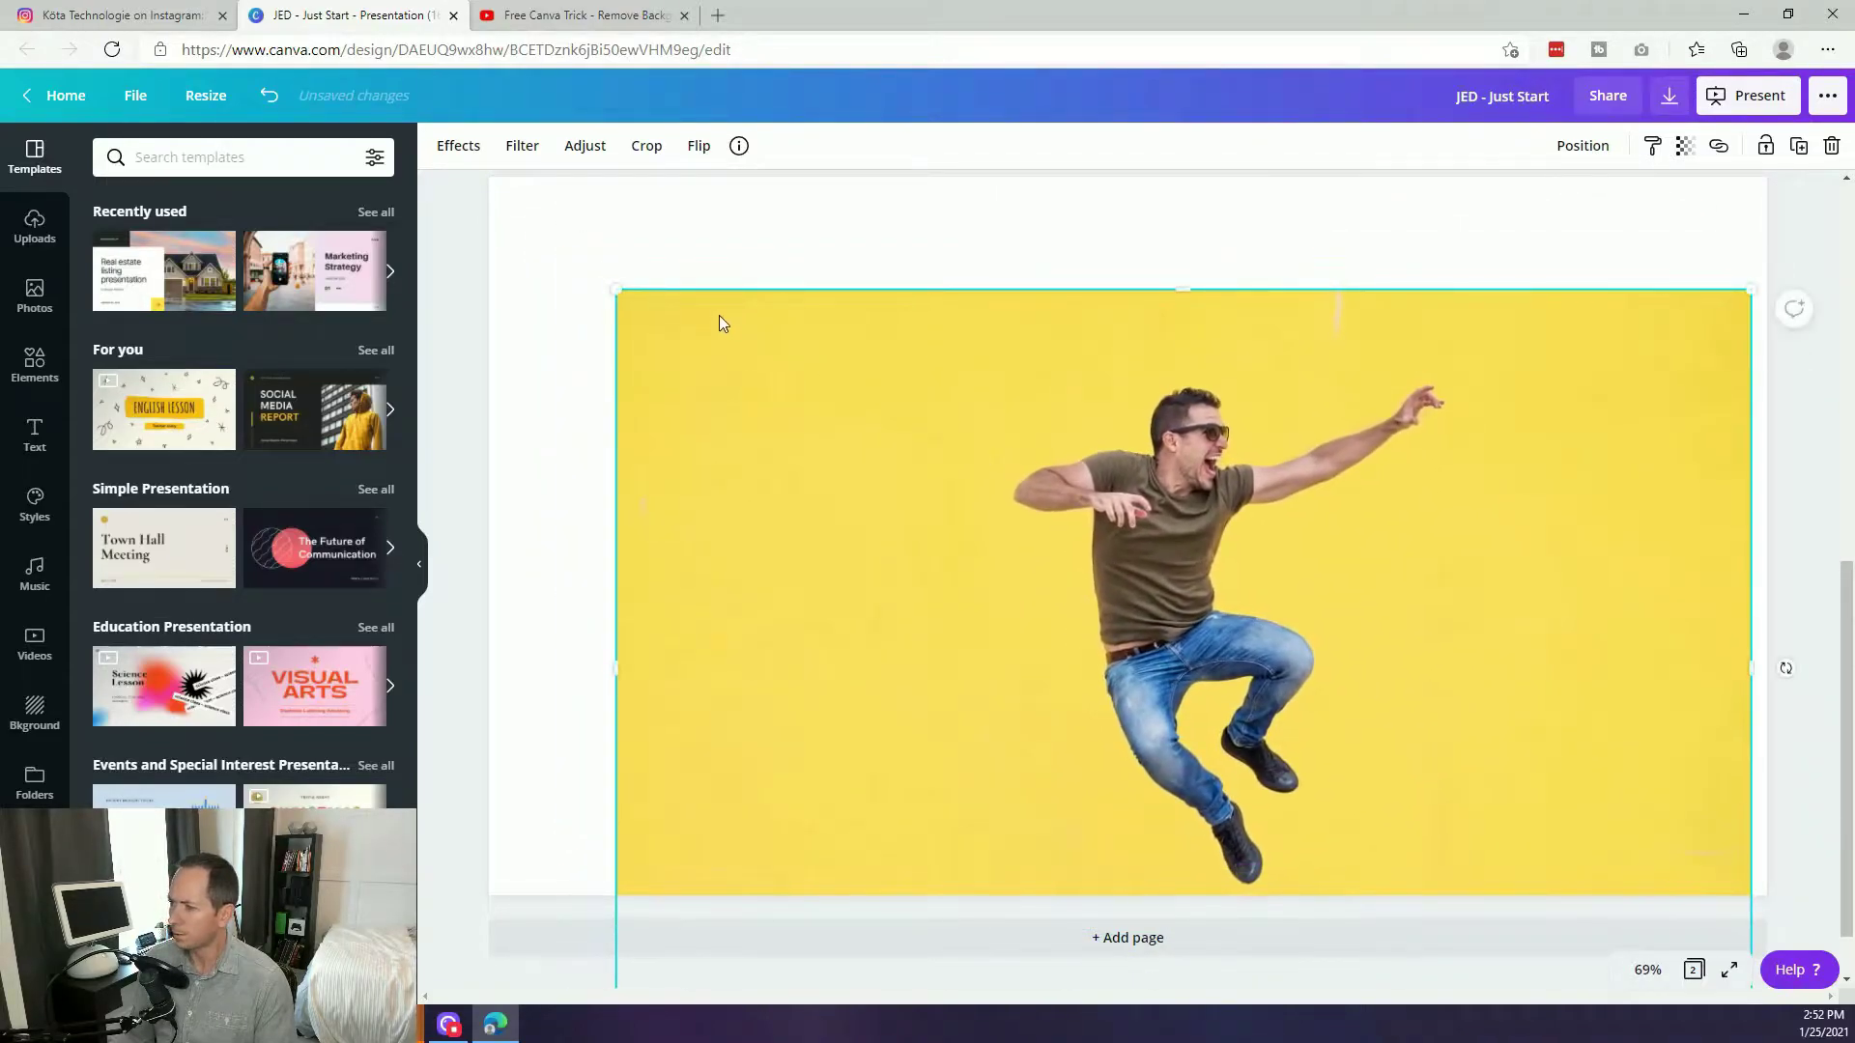
left_click_drag(616, 293, 496, 187)
mouse_move(857, 387)
left_mouse_down()
mouse_move(890, 406)
mouse_move(879, 395)
left_mouse_up()
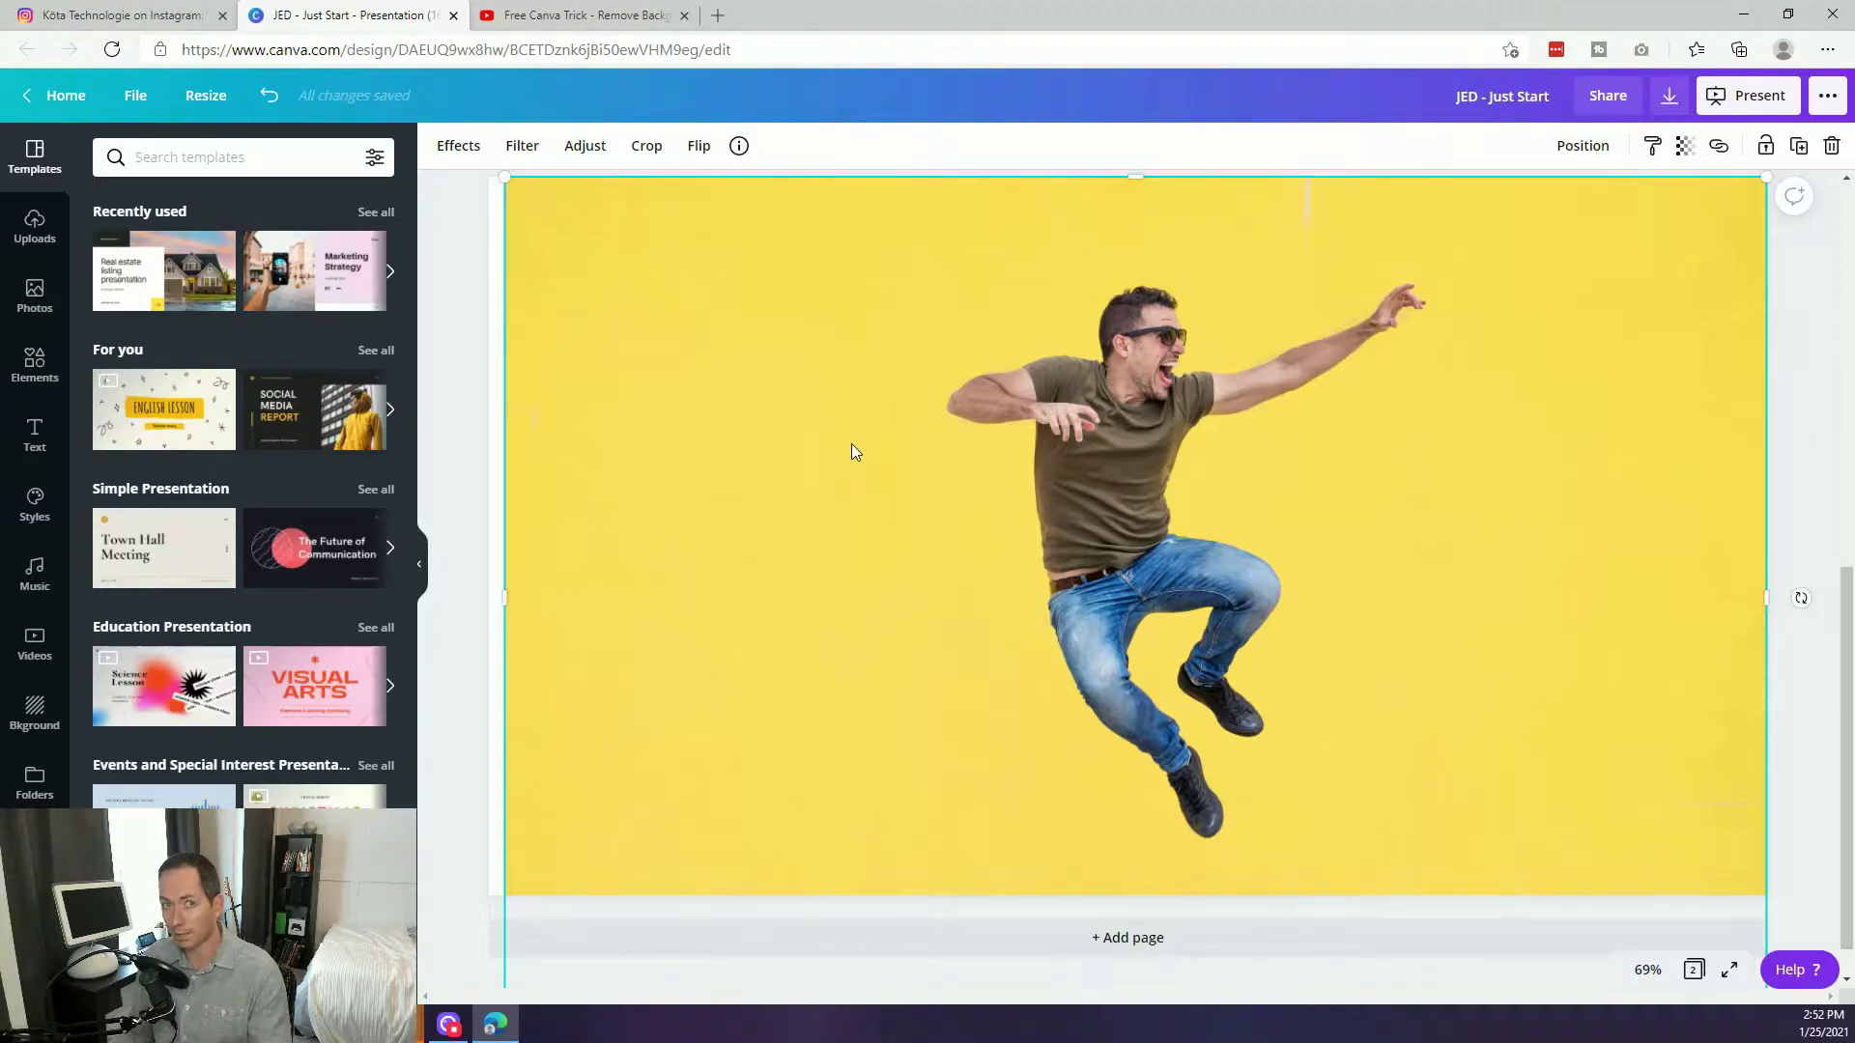
left_click(587, 20)
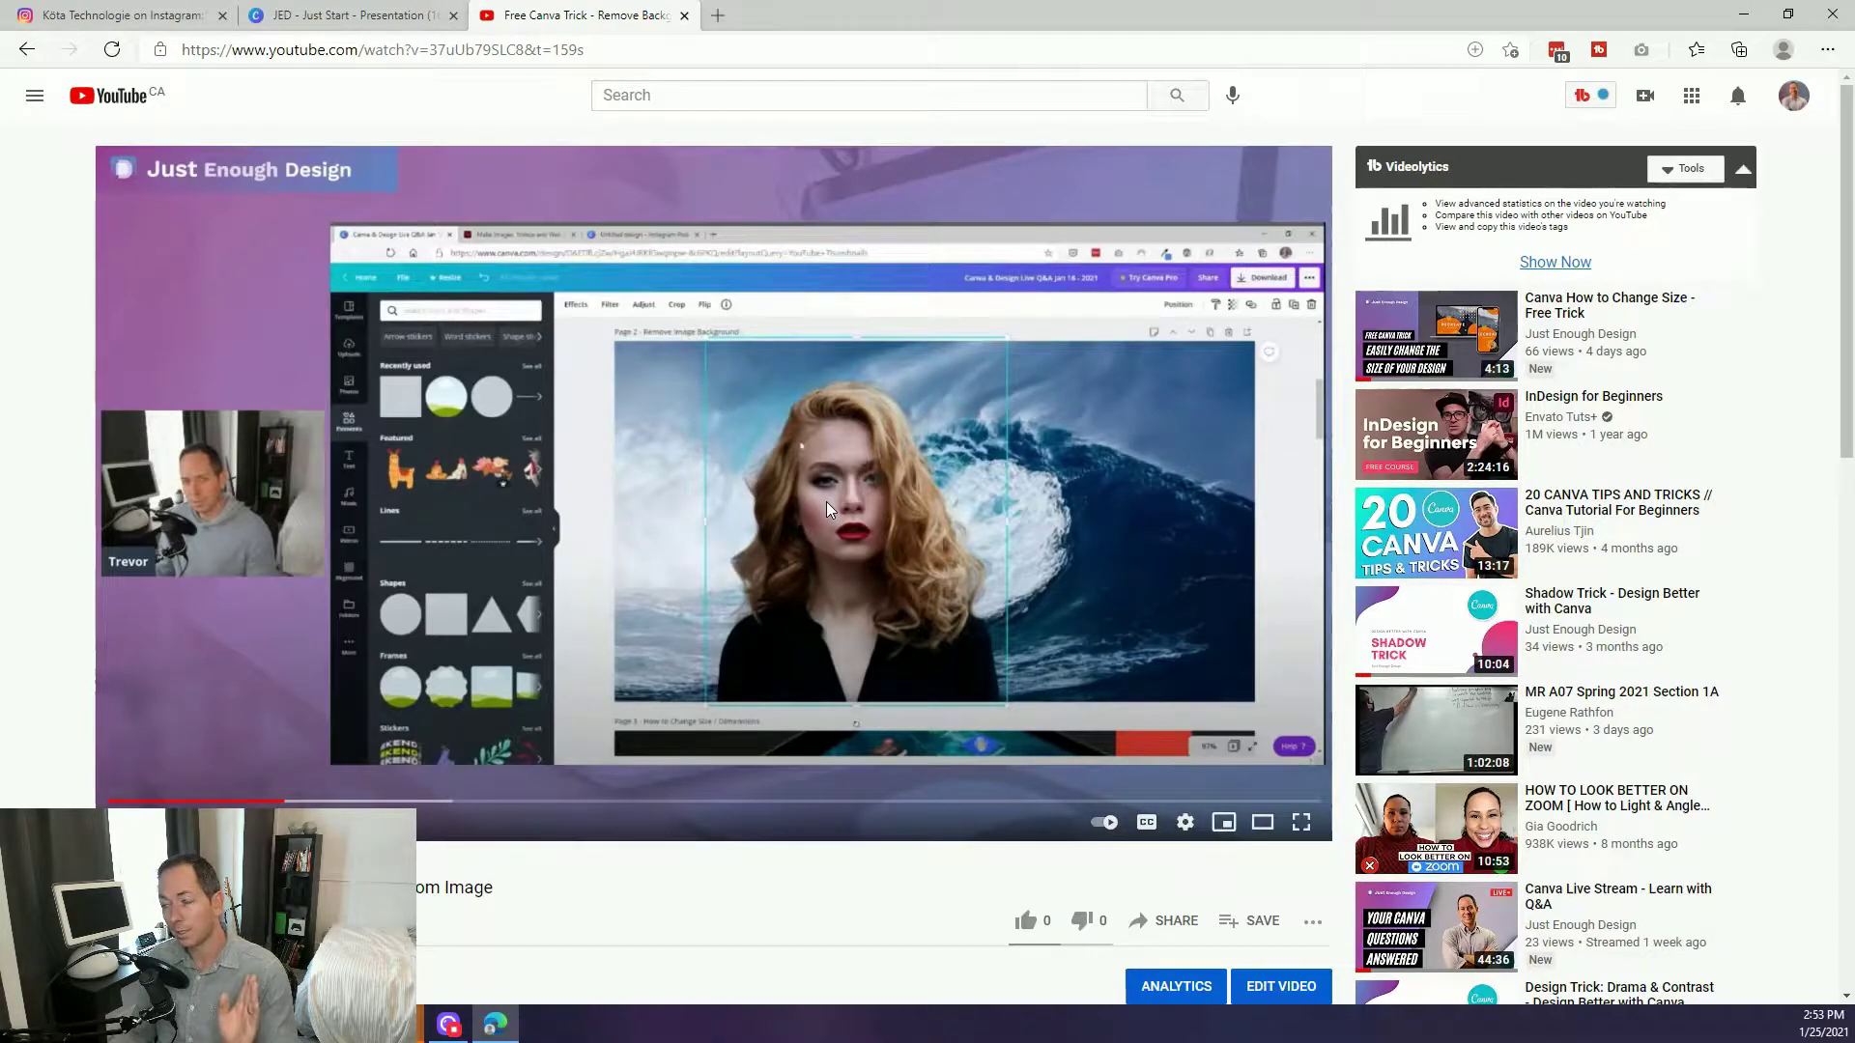
Leave the YouTube tutorial and return to the Canva 'JED - Just Start' editor.
left_click(382, 25)
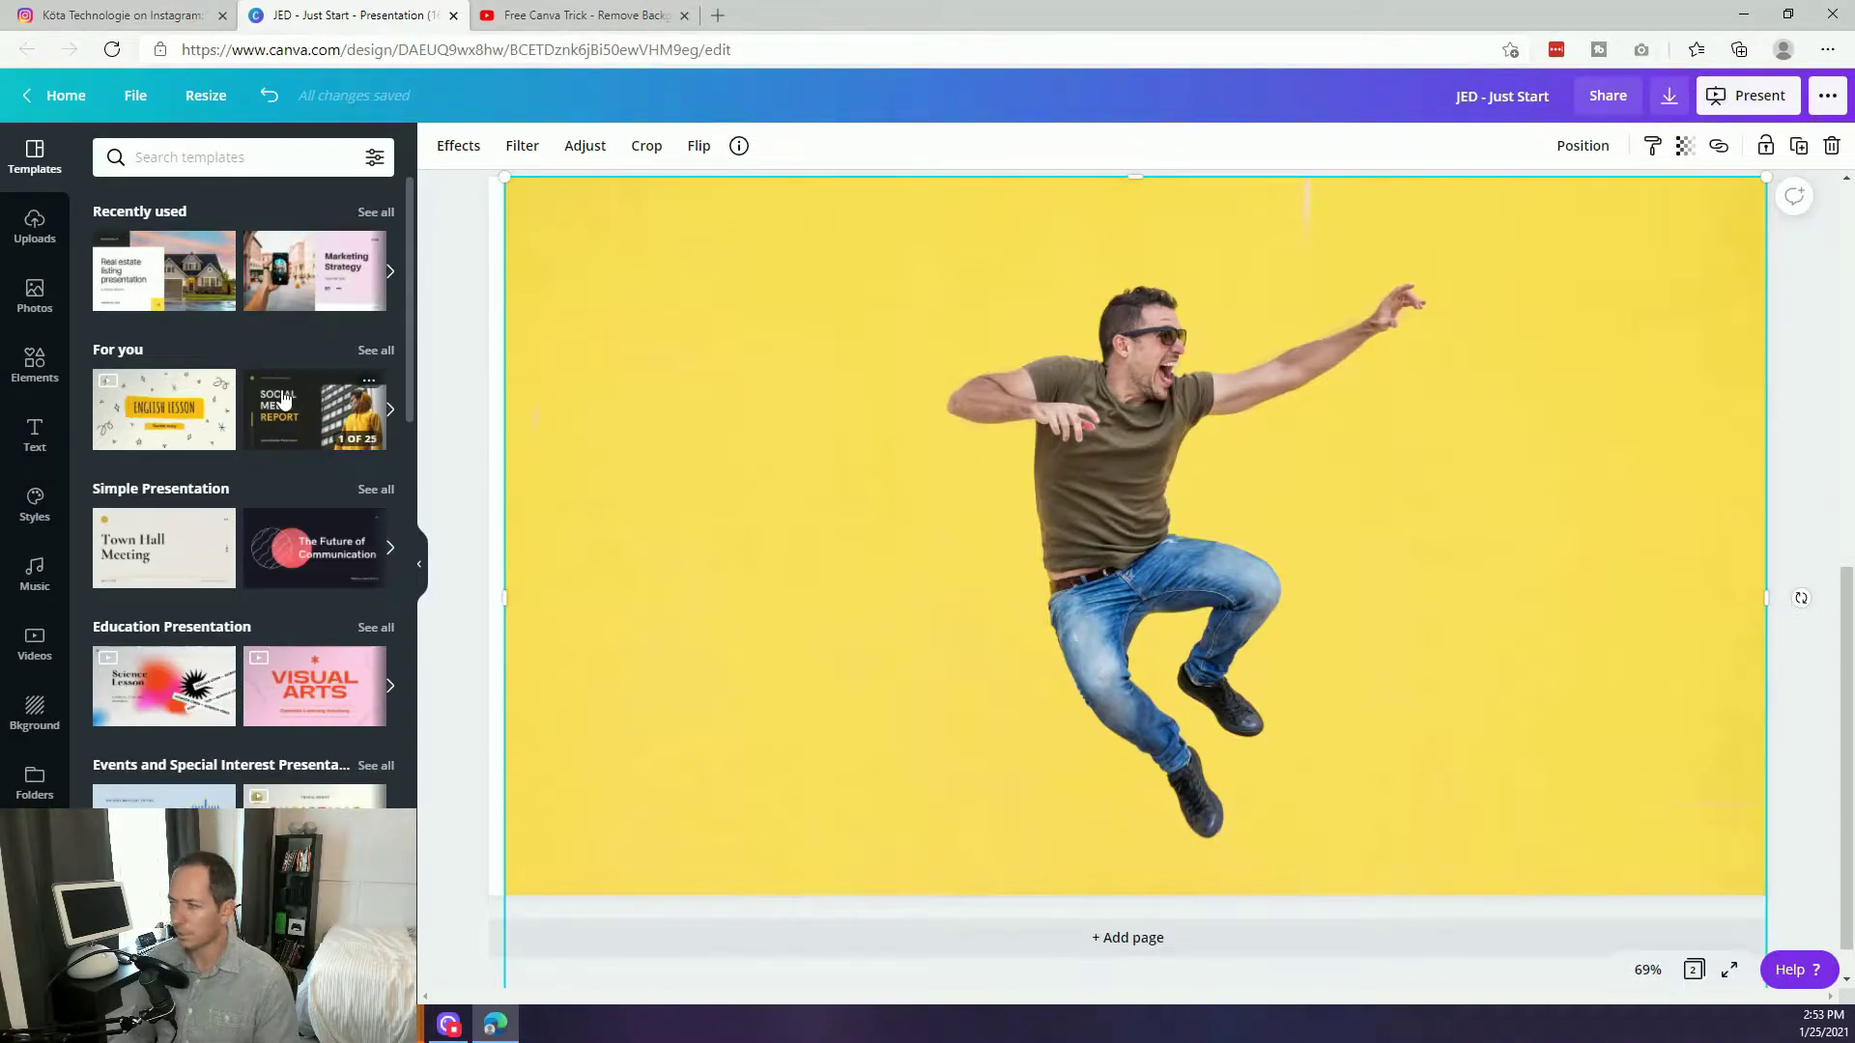
mouse_move(283, 399)
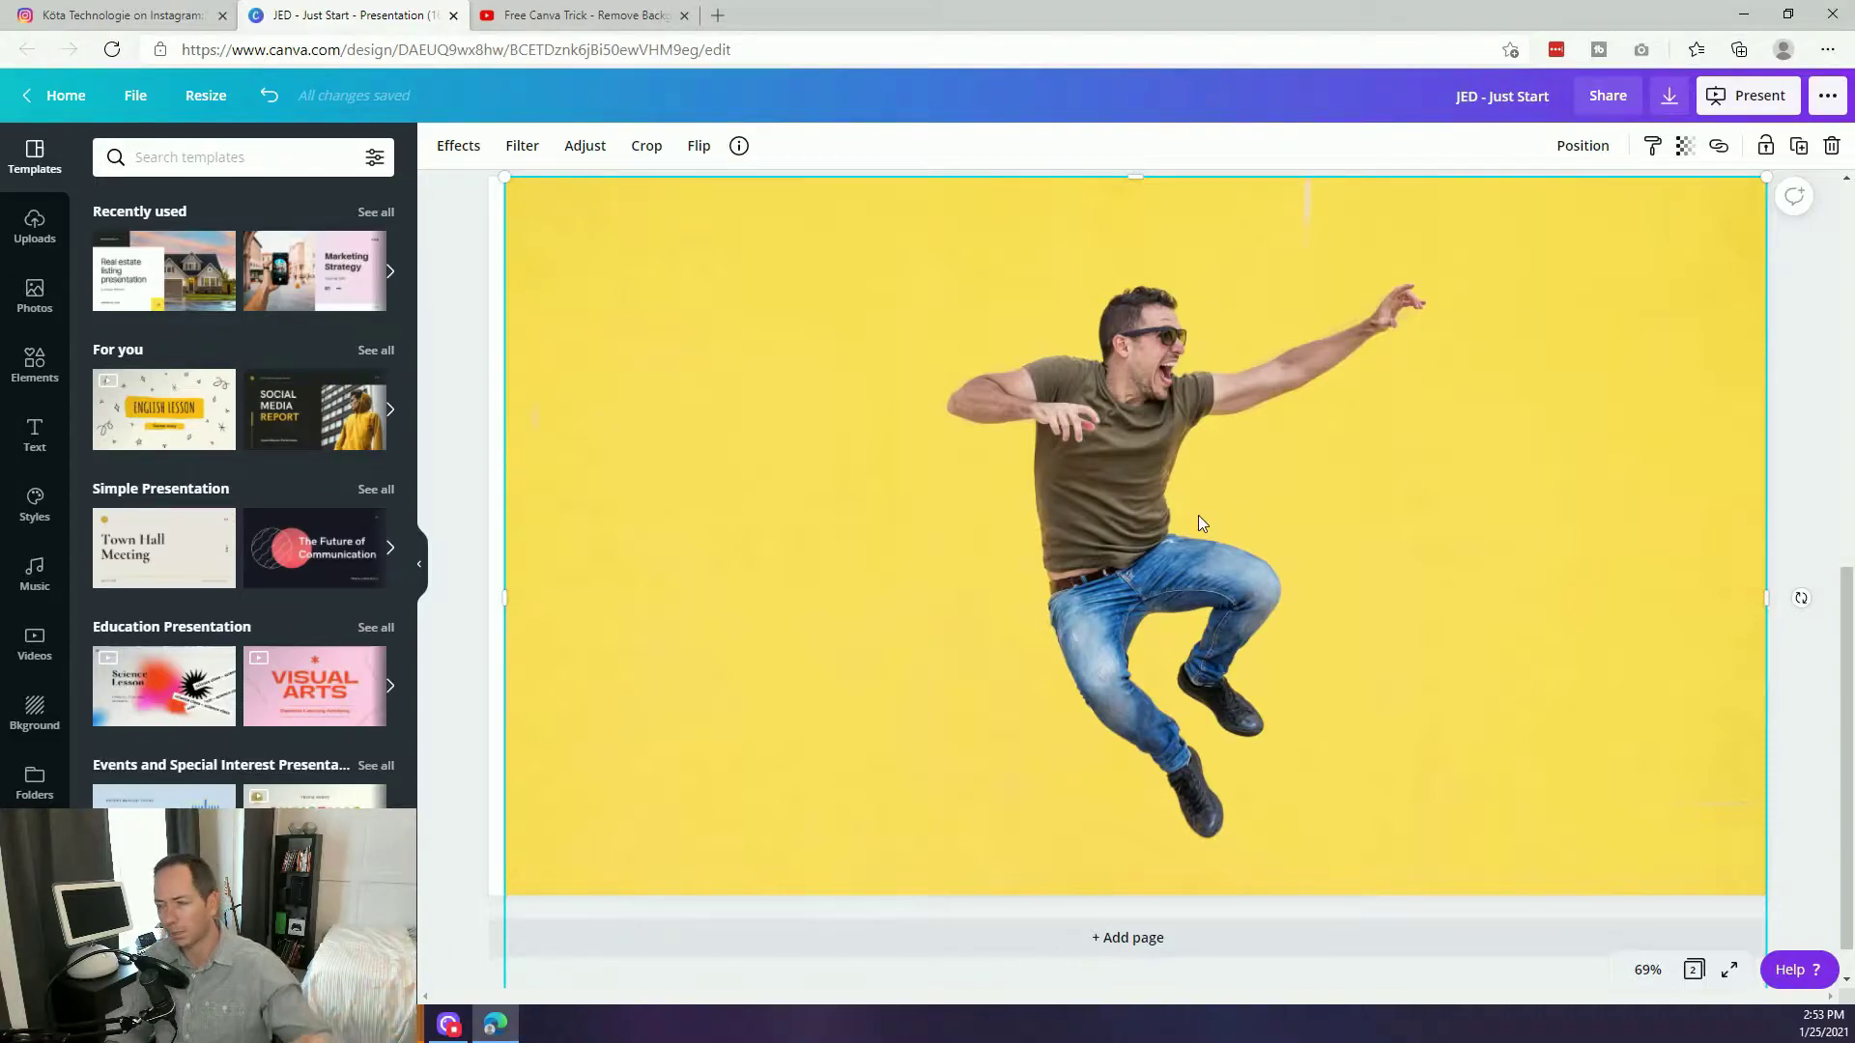
key("ctrl+z")
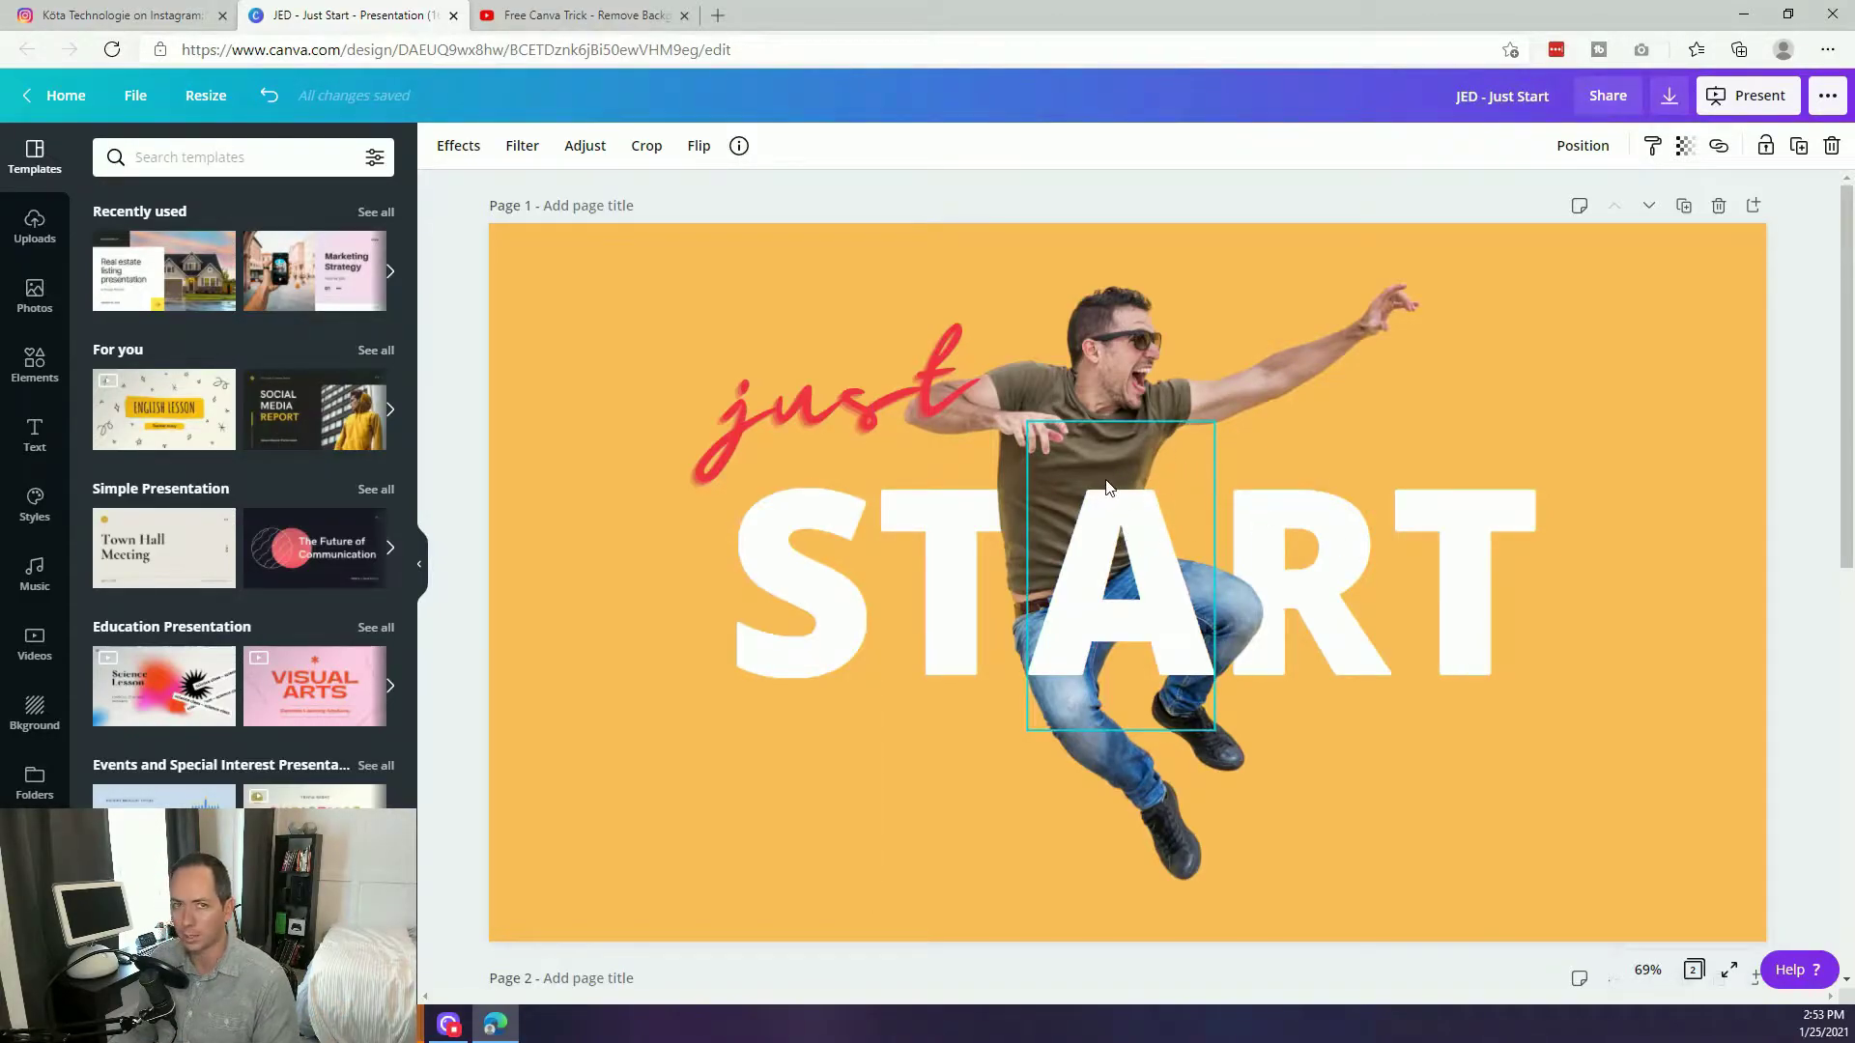
scroll(479, 697, "down", 9)
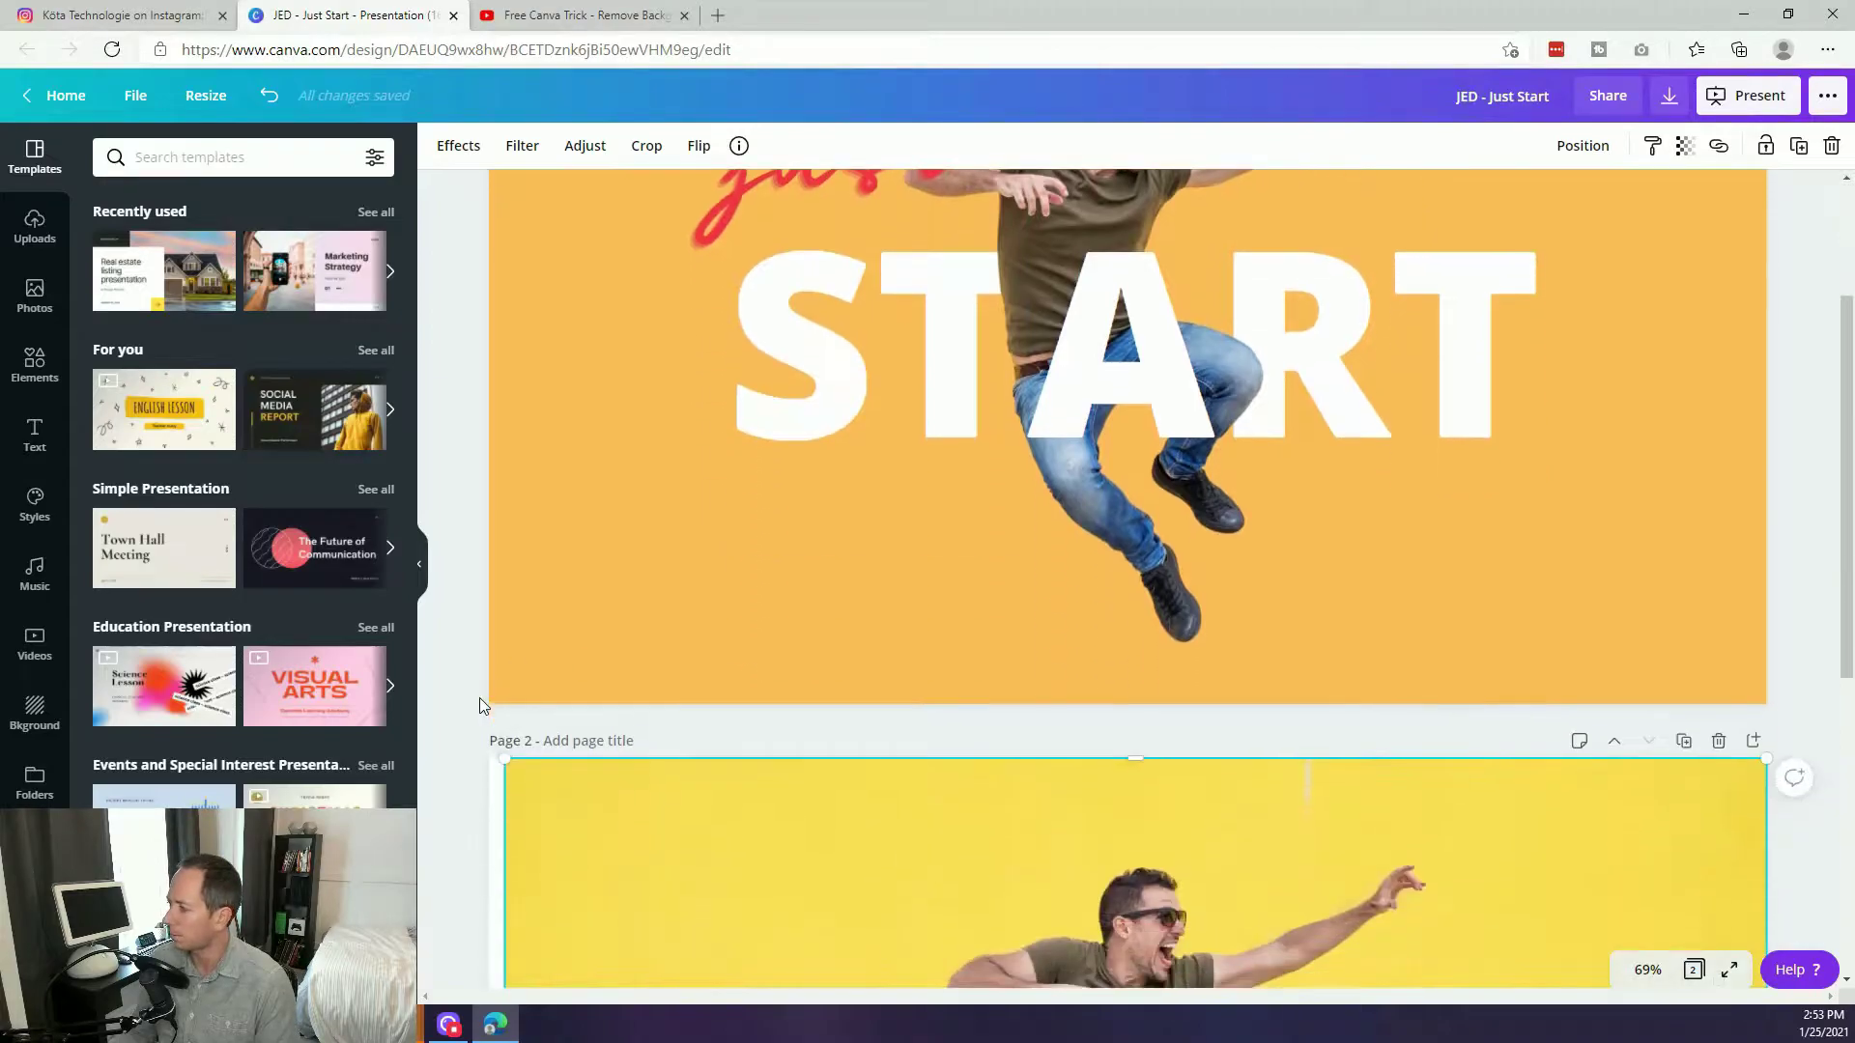
scroll(1005, 578, "up", 2)
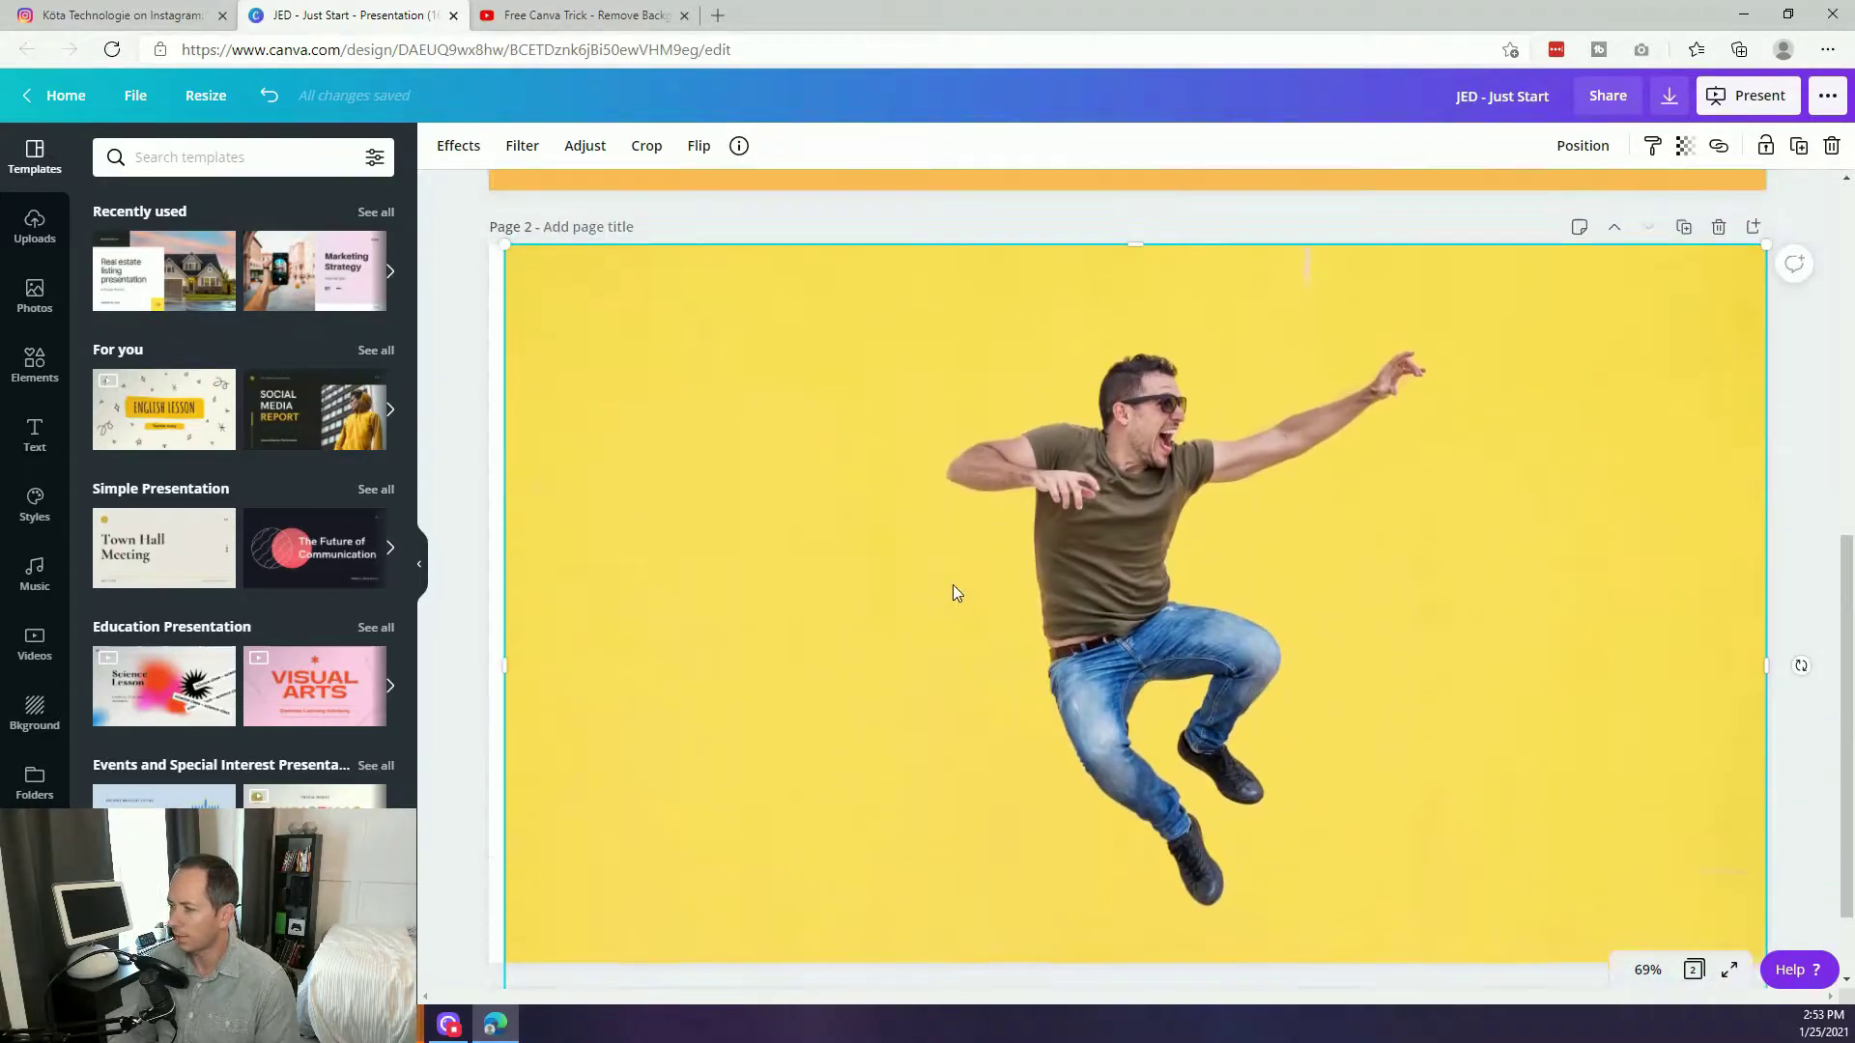
Strip the yellow wall from the page 2 photo using the Background Remover effect.
left_click(39, 304)
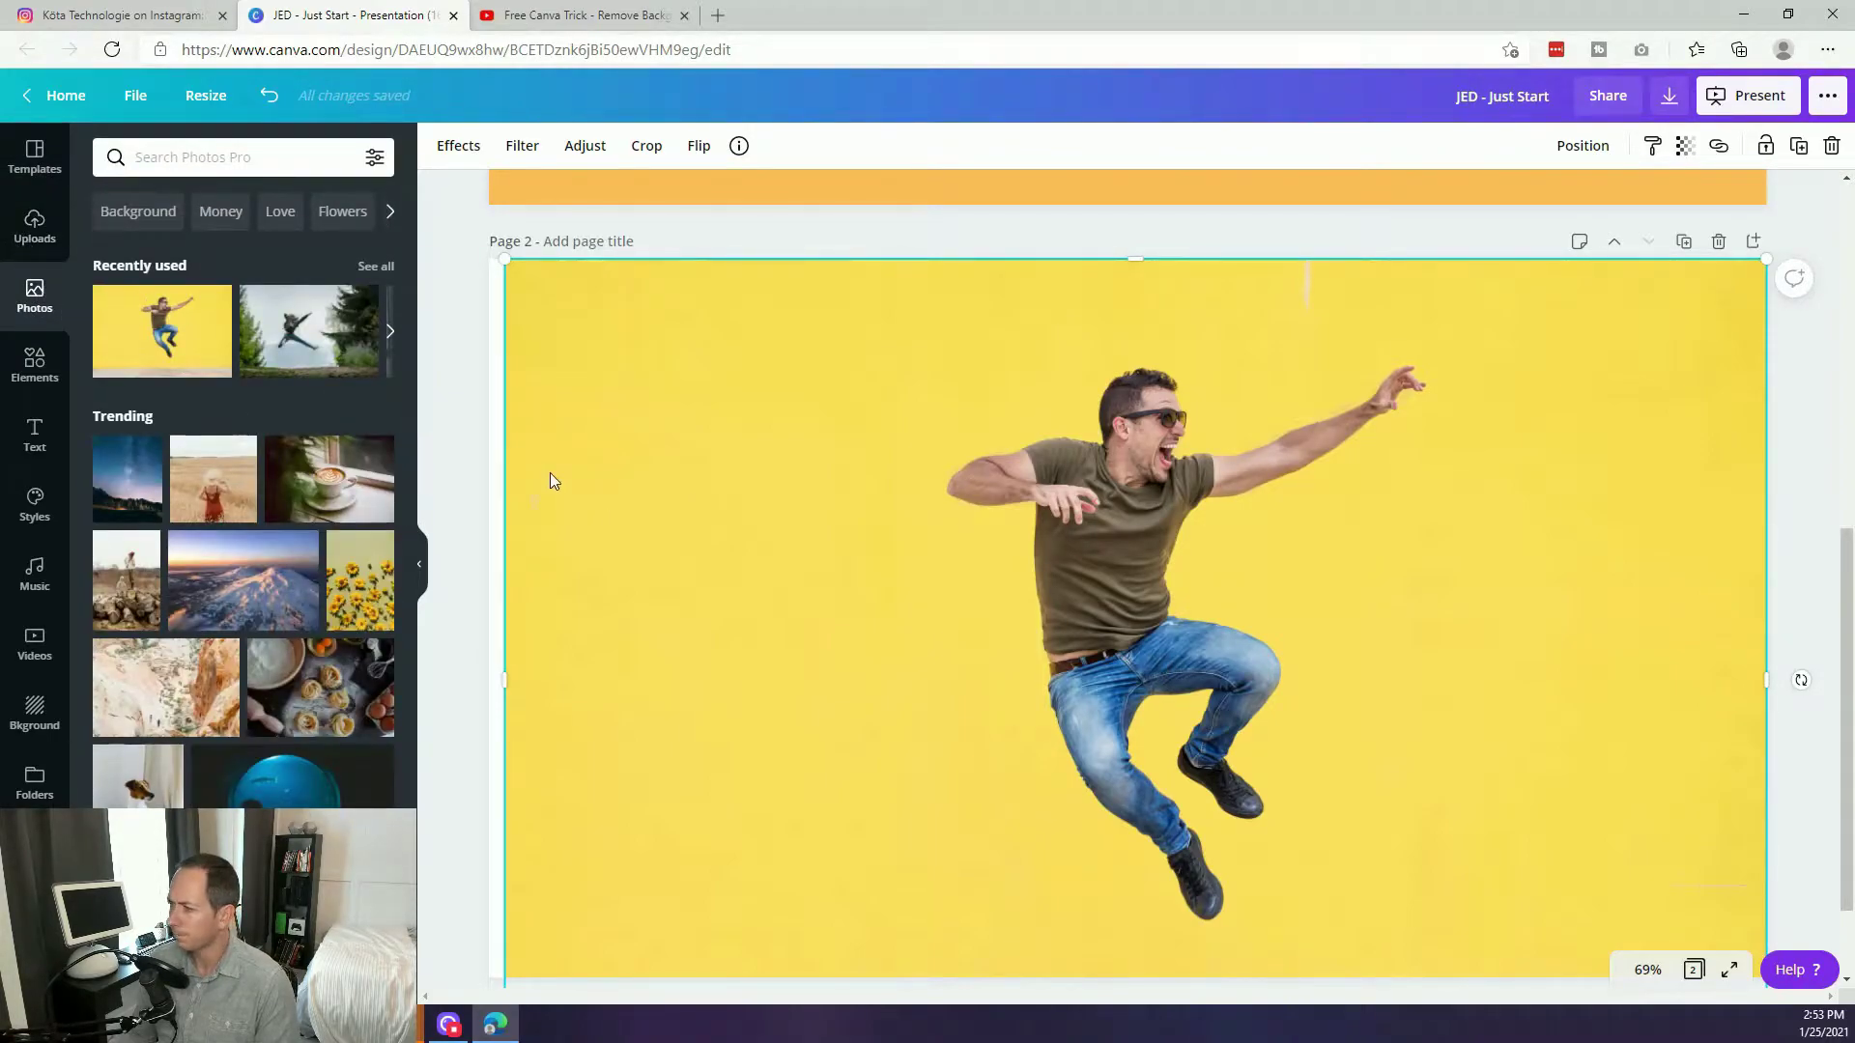
left_click(35, 365)
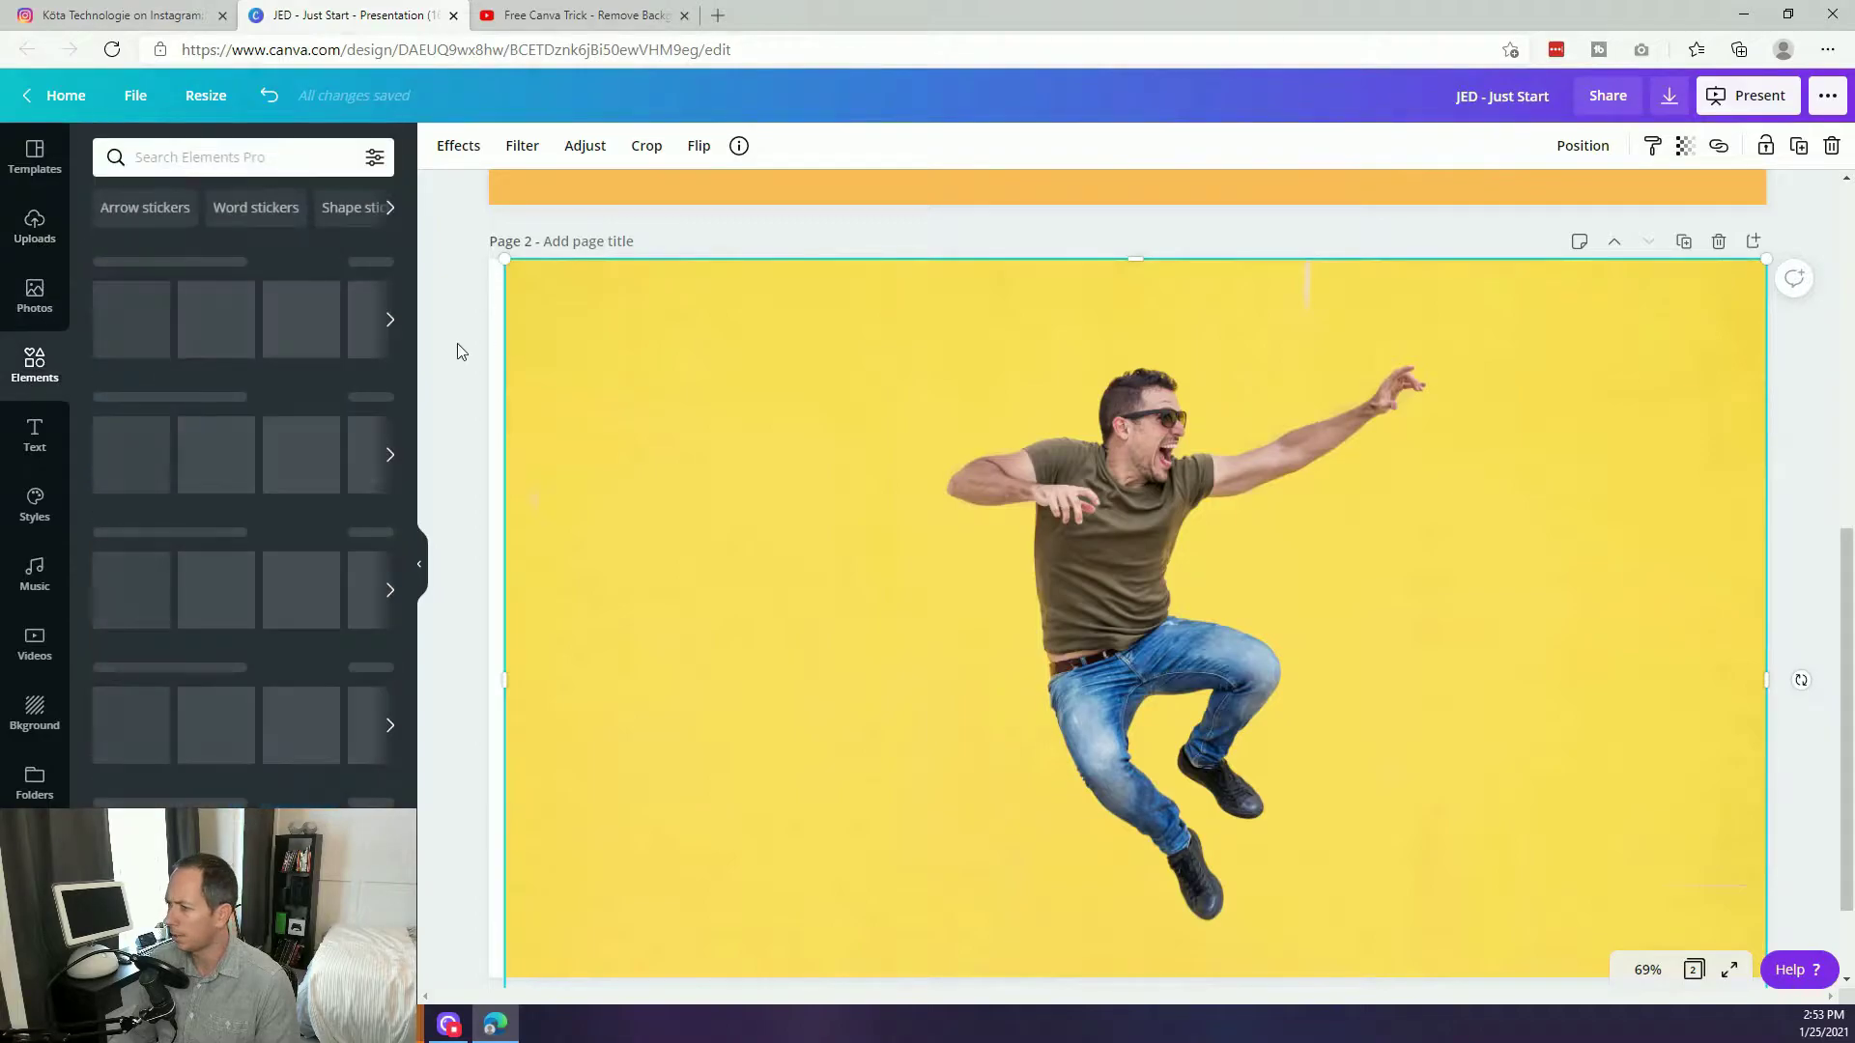
left_click(461, 148)
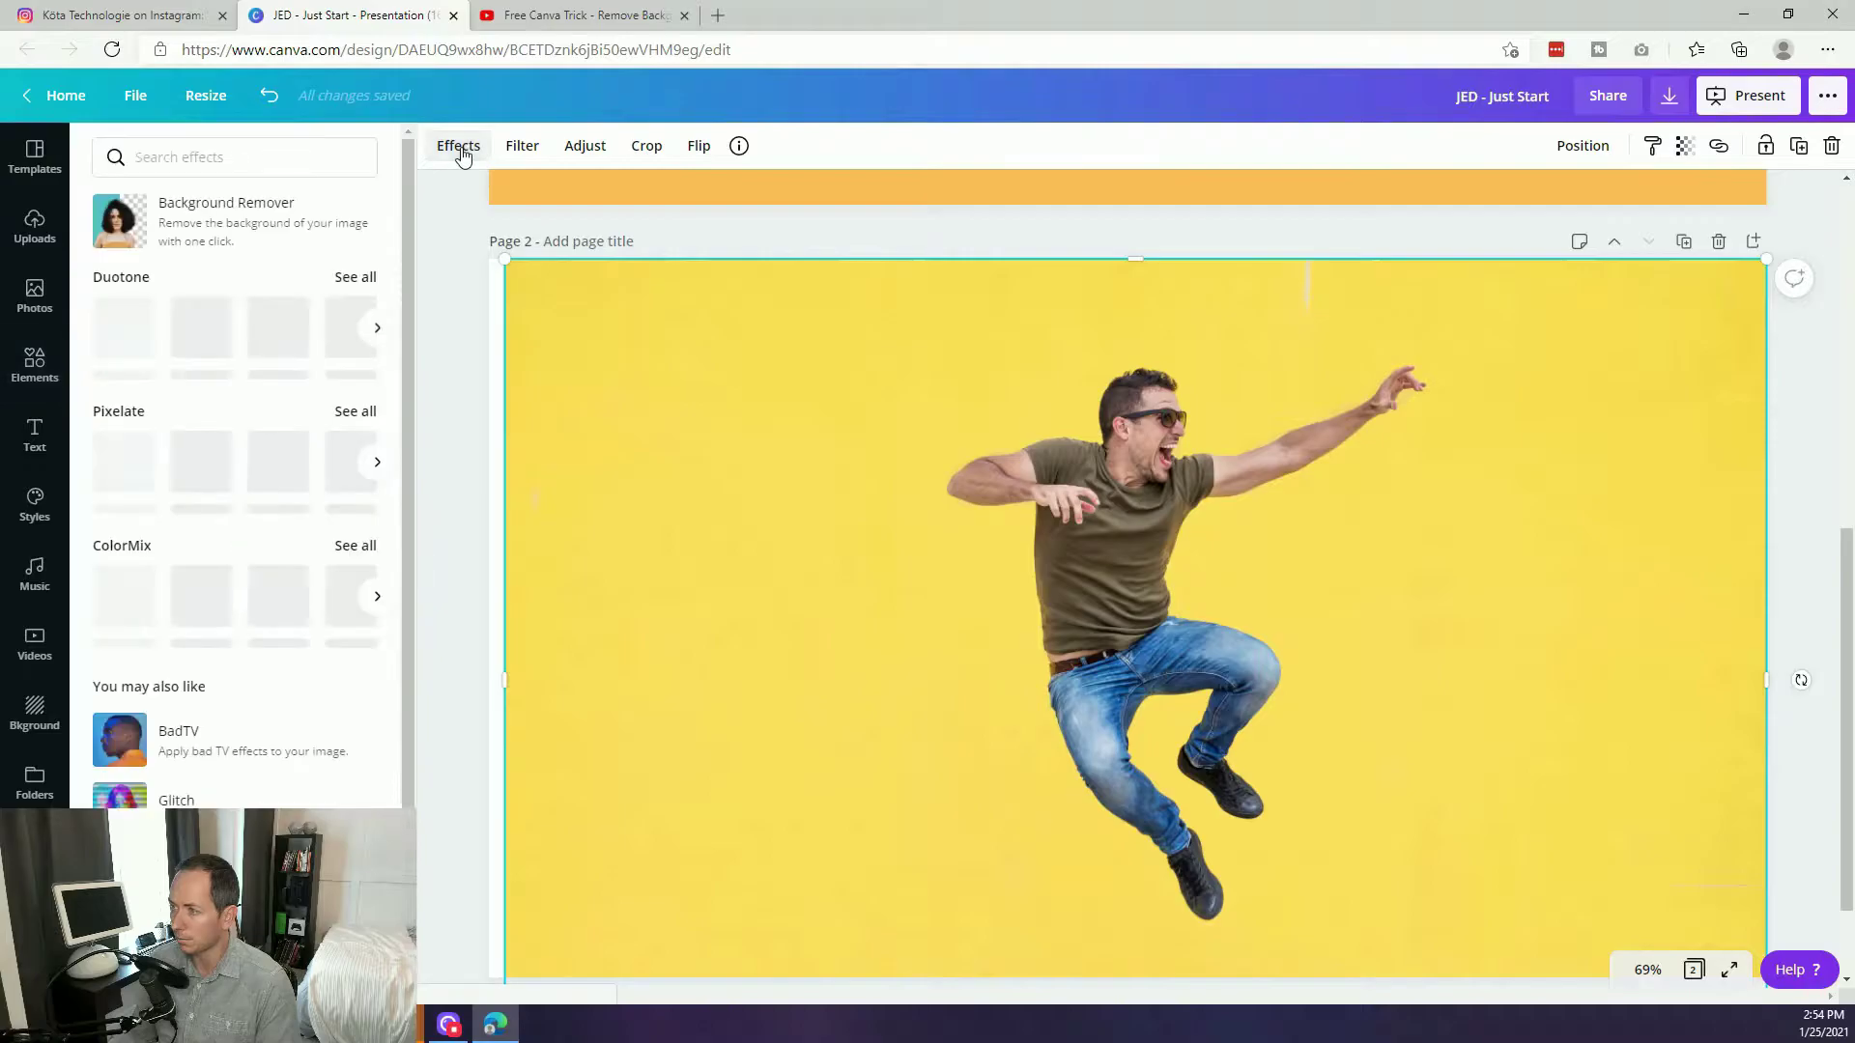
left_click(238, 224)
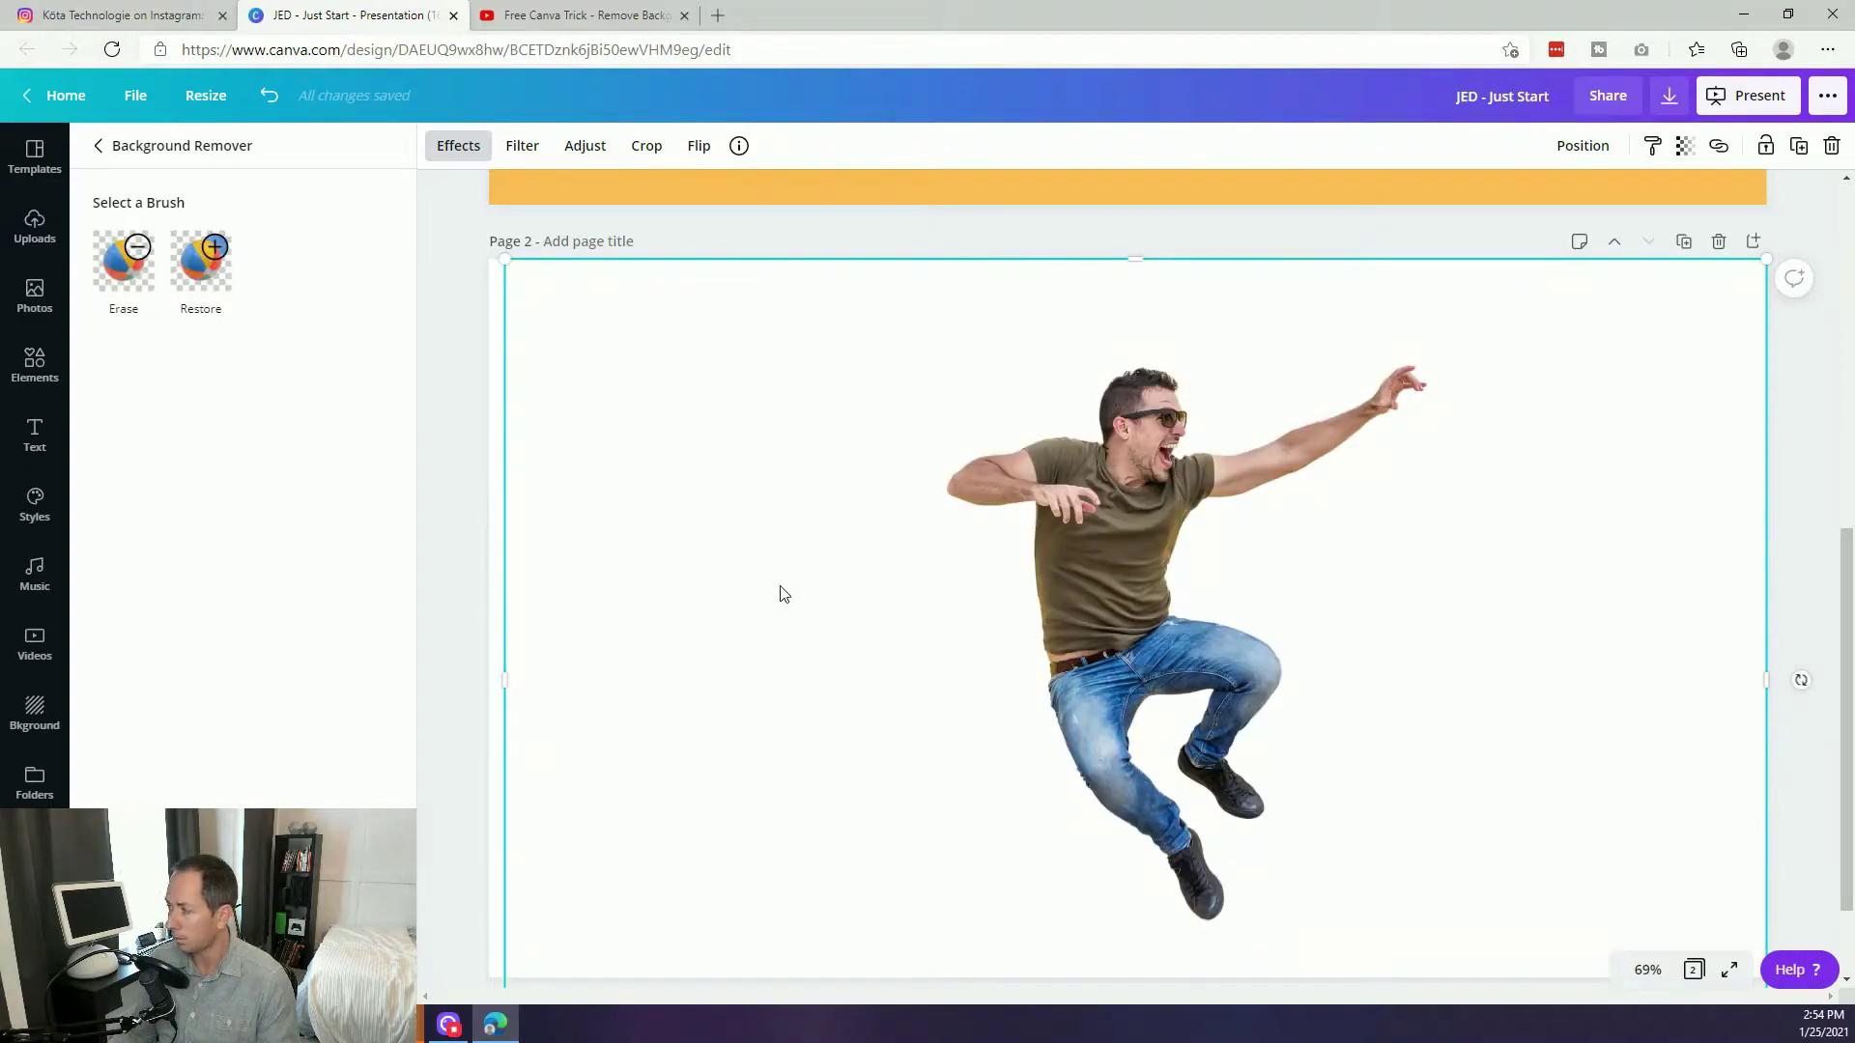
Move the cut-out man and trim the empty space above and left of him.
mouse_move(1091, 586)
left_mouse_down()
mouse_move(1121, 586)
mouse_move(1101, 582)
left_mouse_up()
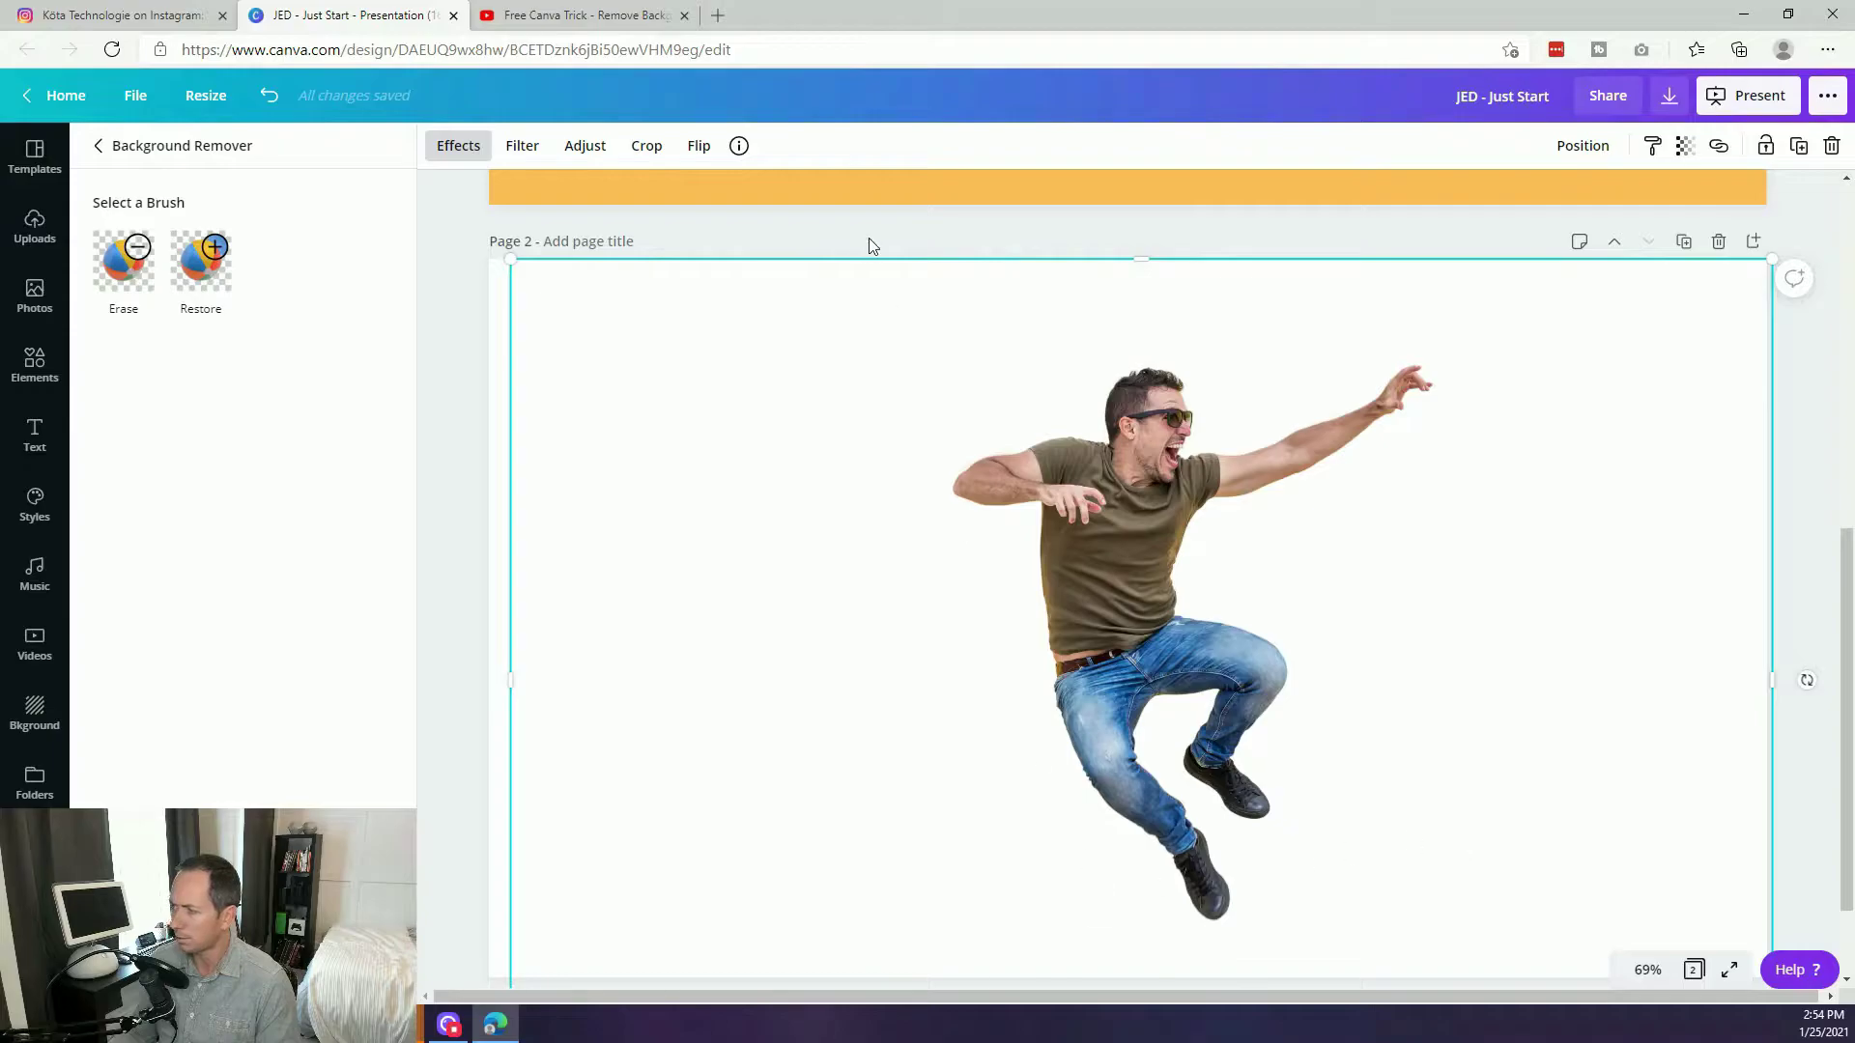
left_click_drag(1113, 493, 1177, 523)
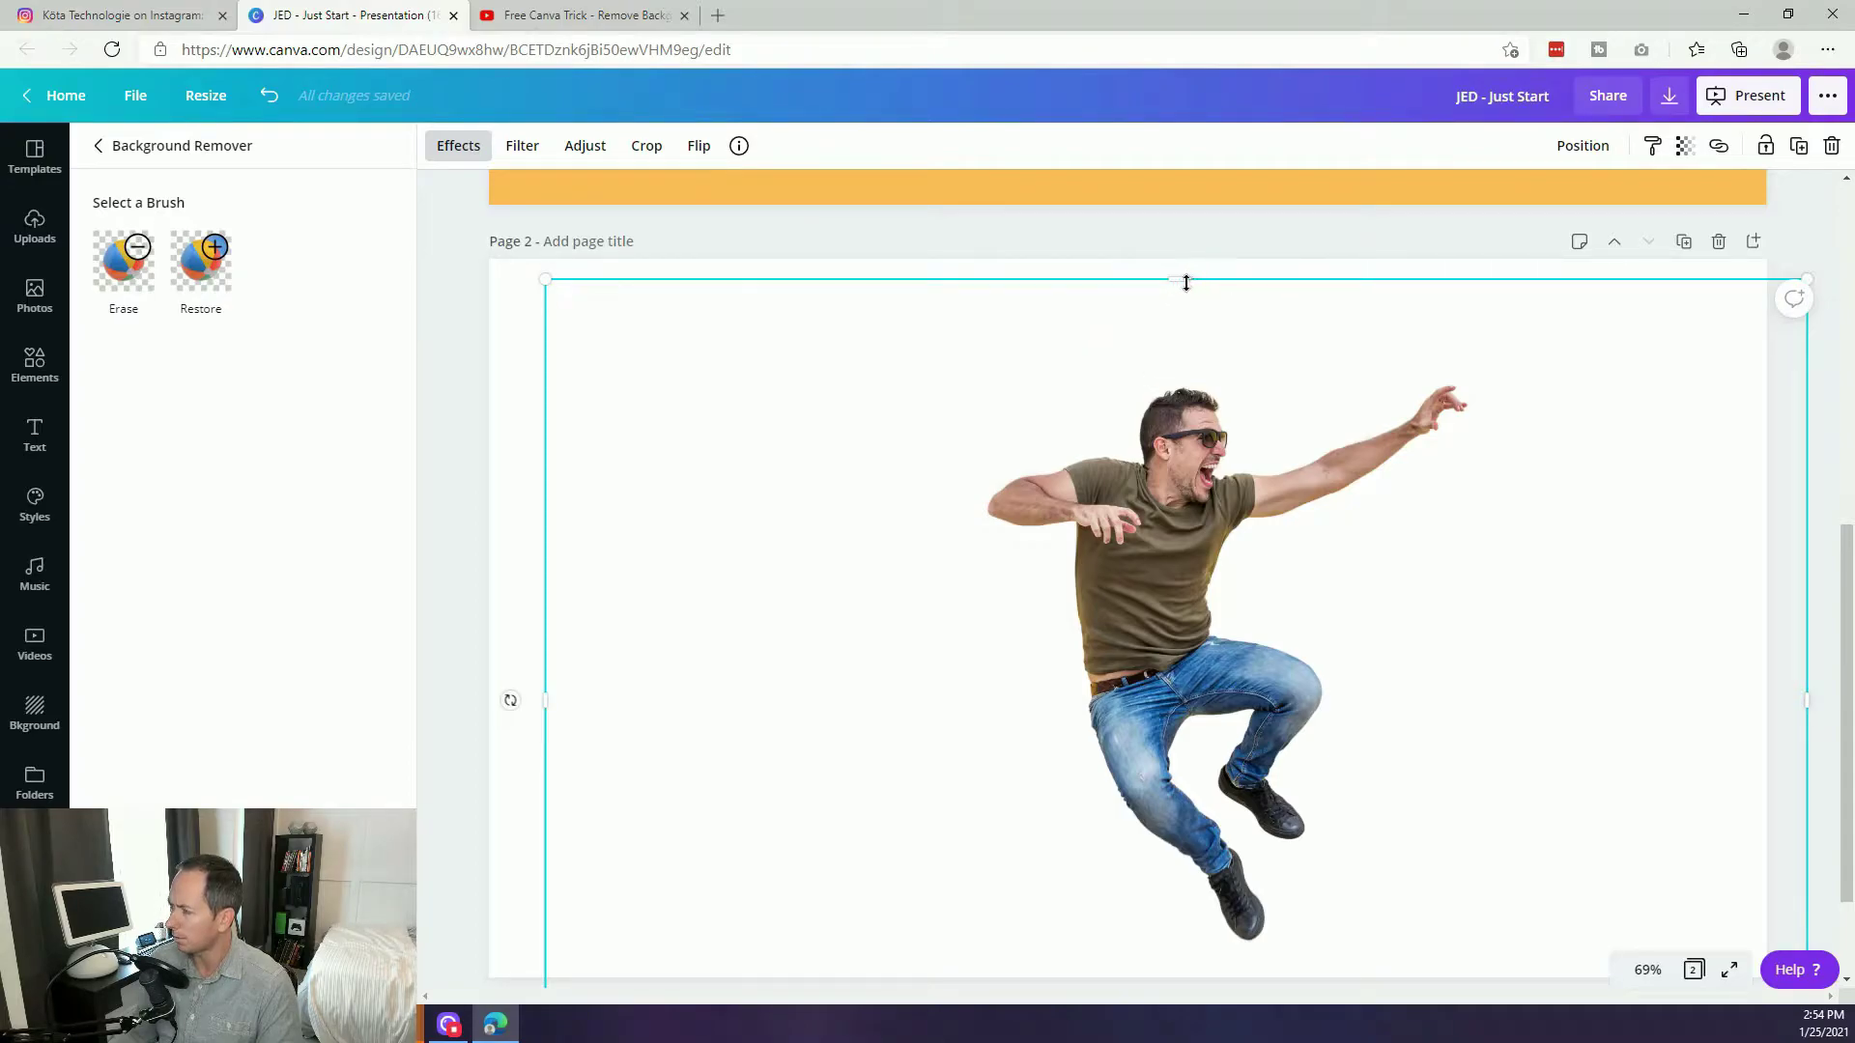
left_click_drag(1179, 283, 1183, 368)
left_click_drag(542, 743, 977, 743)
left_click(816, 634)
Trim the space right of and below the man, then centre him on page 2.
left_click_drag(1145, 572, 1097, 538)
left_click_drag(1586, 692, 1258, 651)
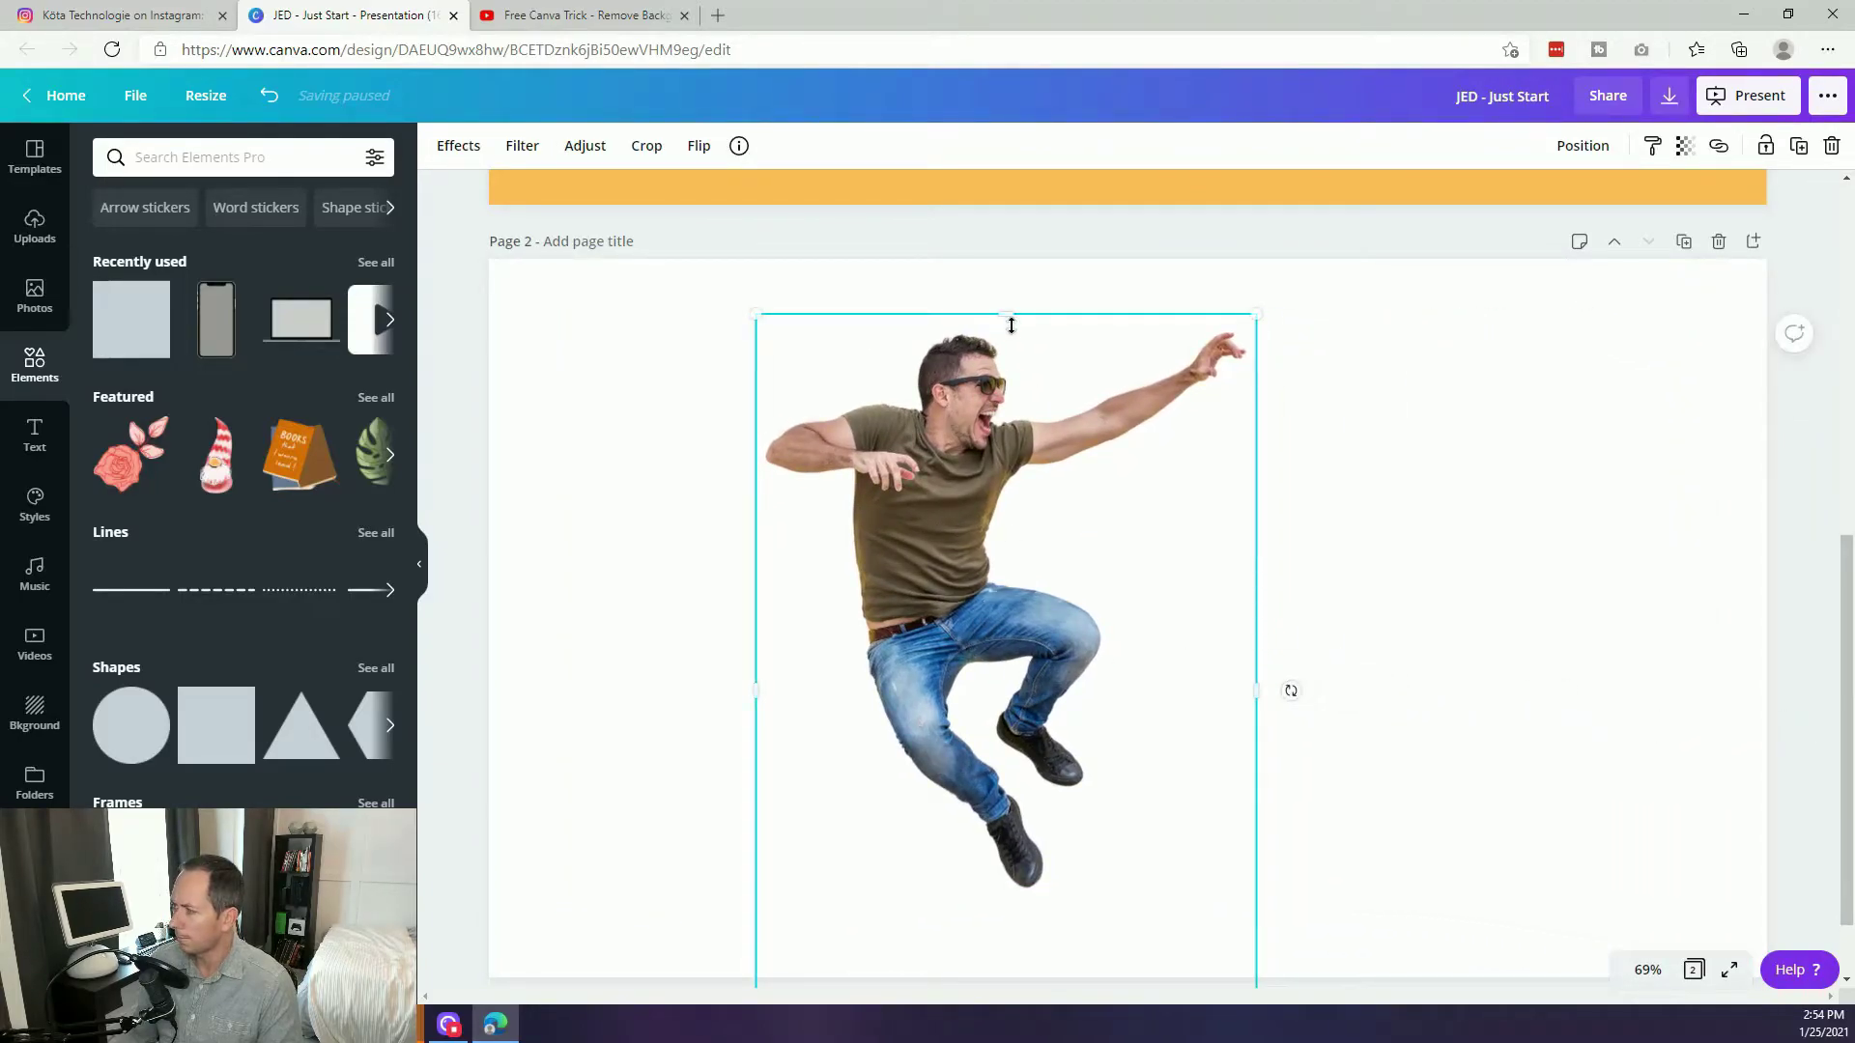
left_click_drag(960, 580, 1006, 437)
left_click_drag(1058, 920, 1086, 759)
left_click(1053, 539)
left_click_drag(1006, 451, 1063, 589)
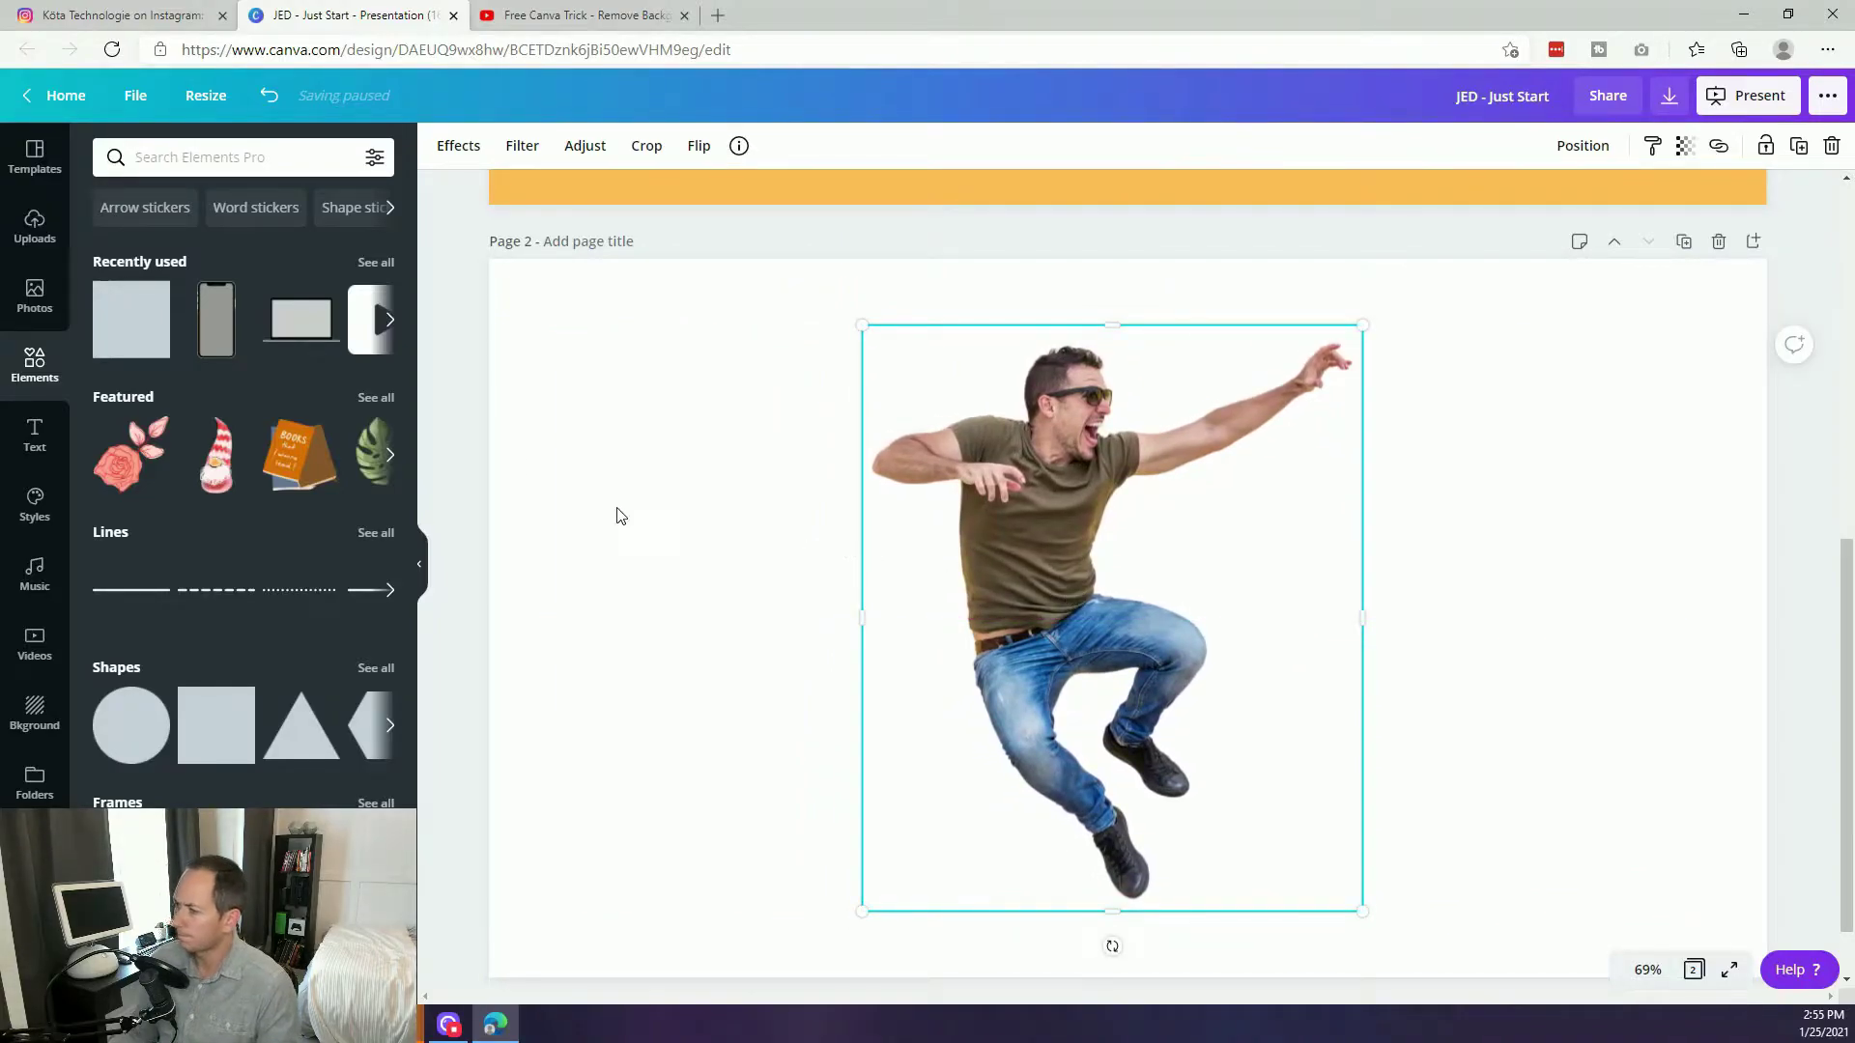
left_click(630, 614)
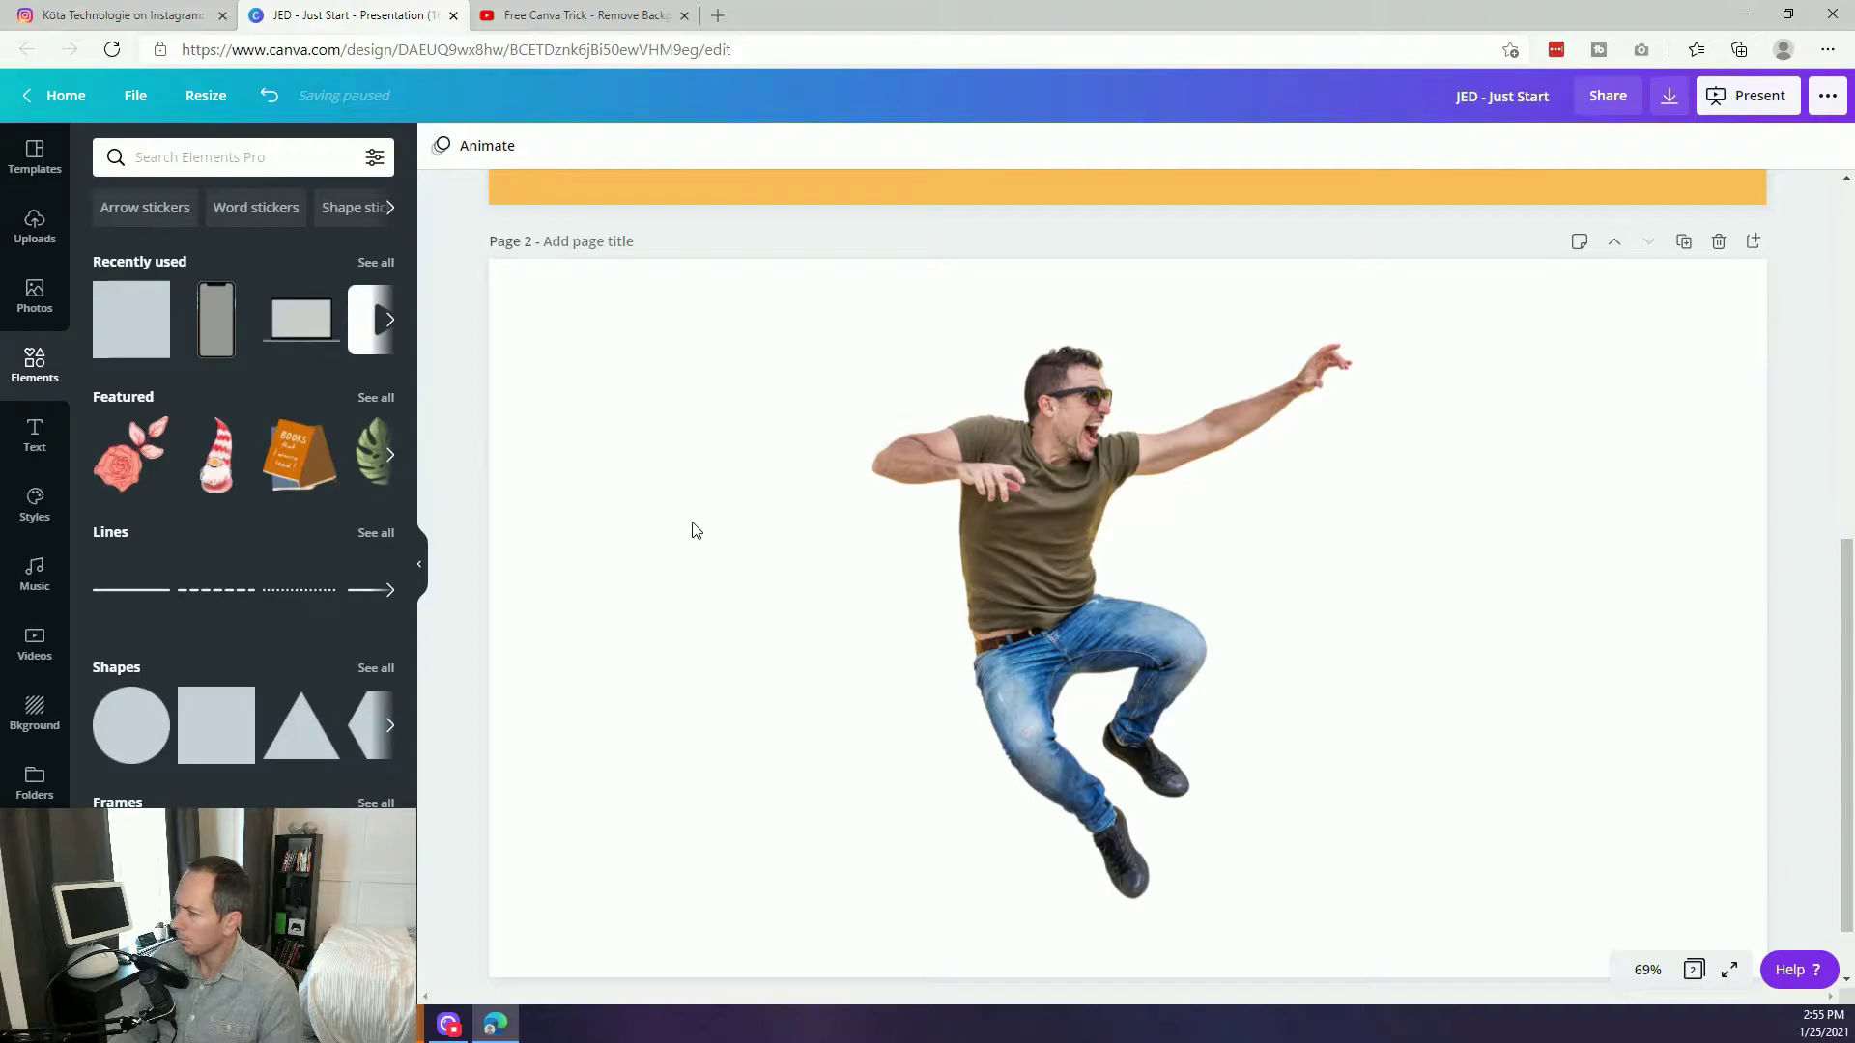
Make page 2's background the JED brand blue and nudge the cut-out man slightly right.
left_click(577, 399)
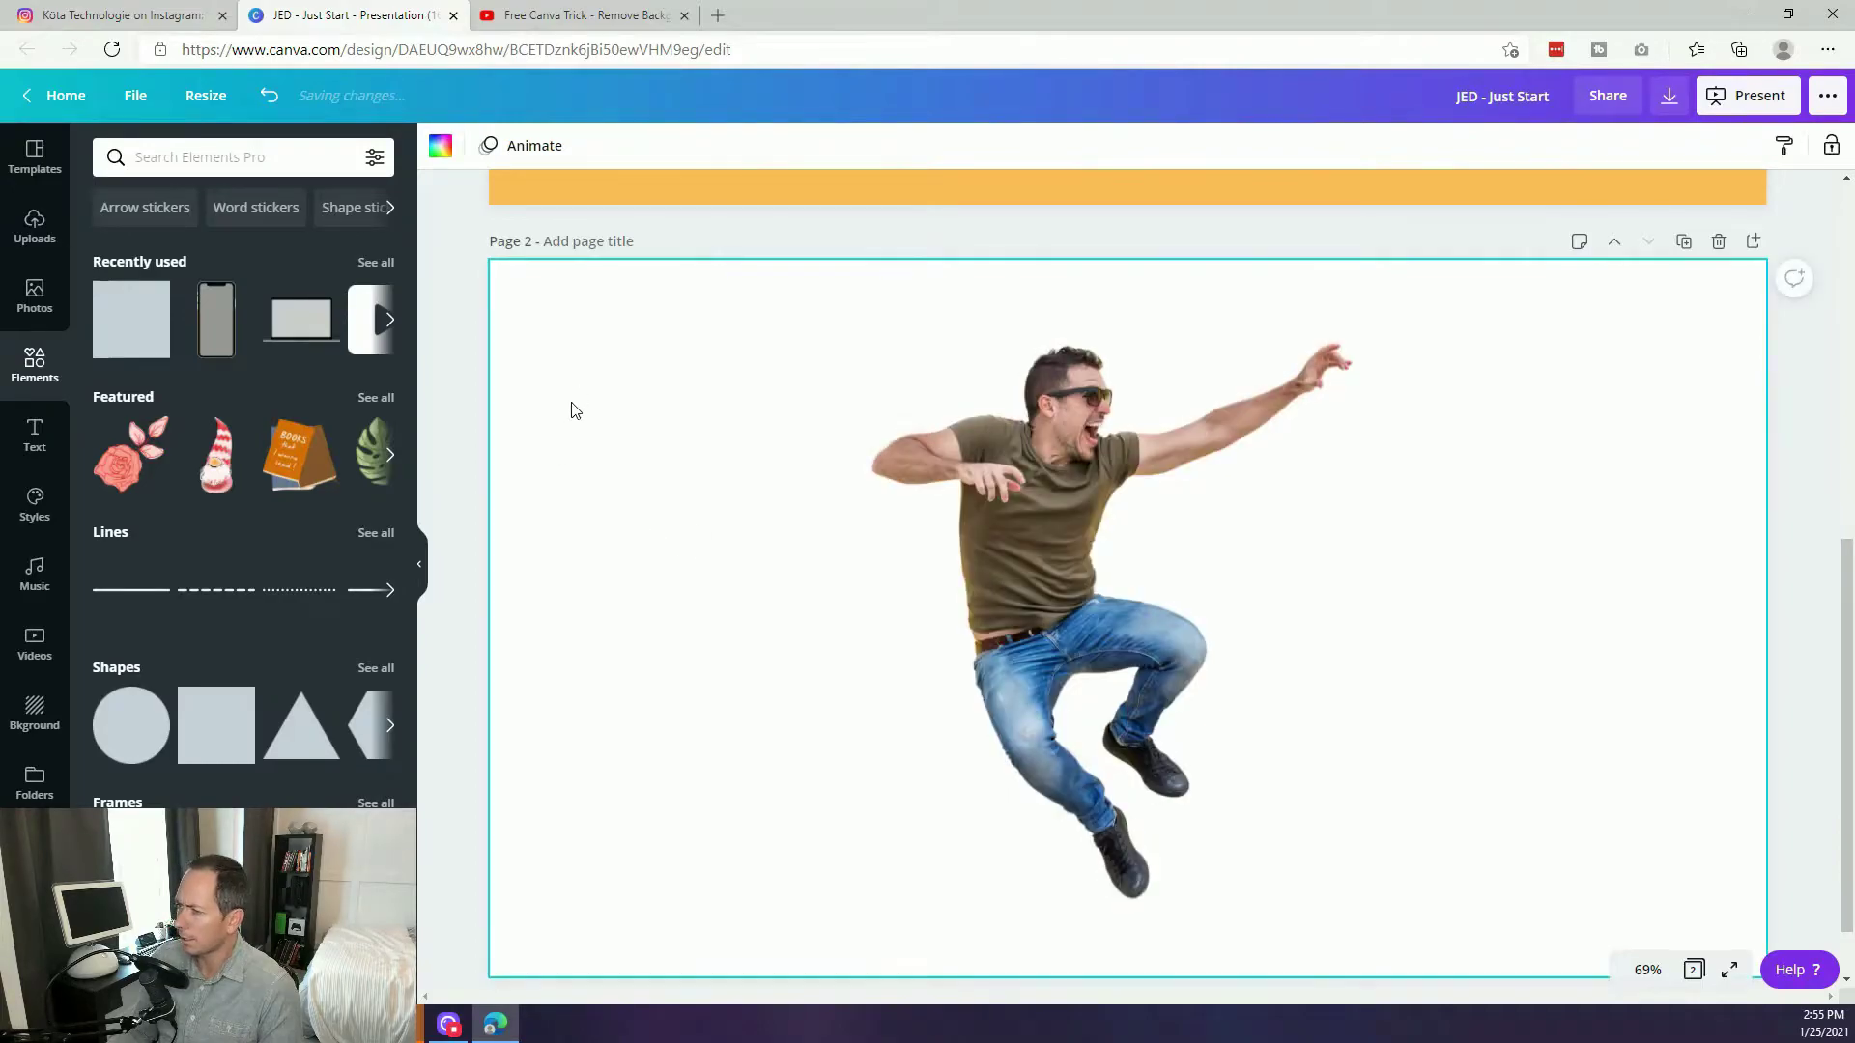
left_click(441, 146)
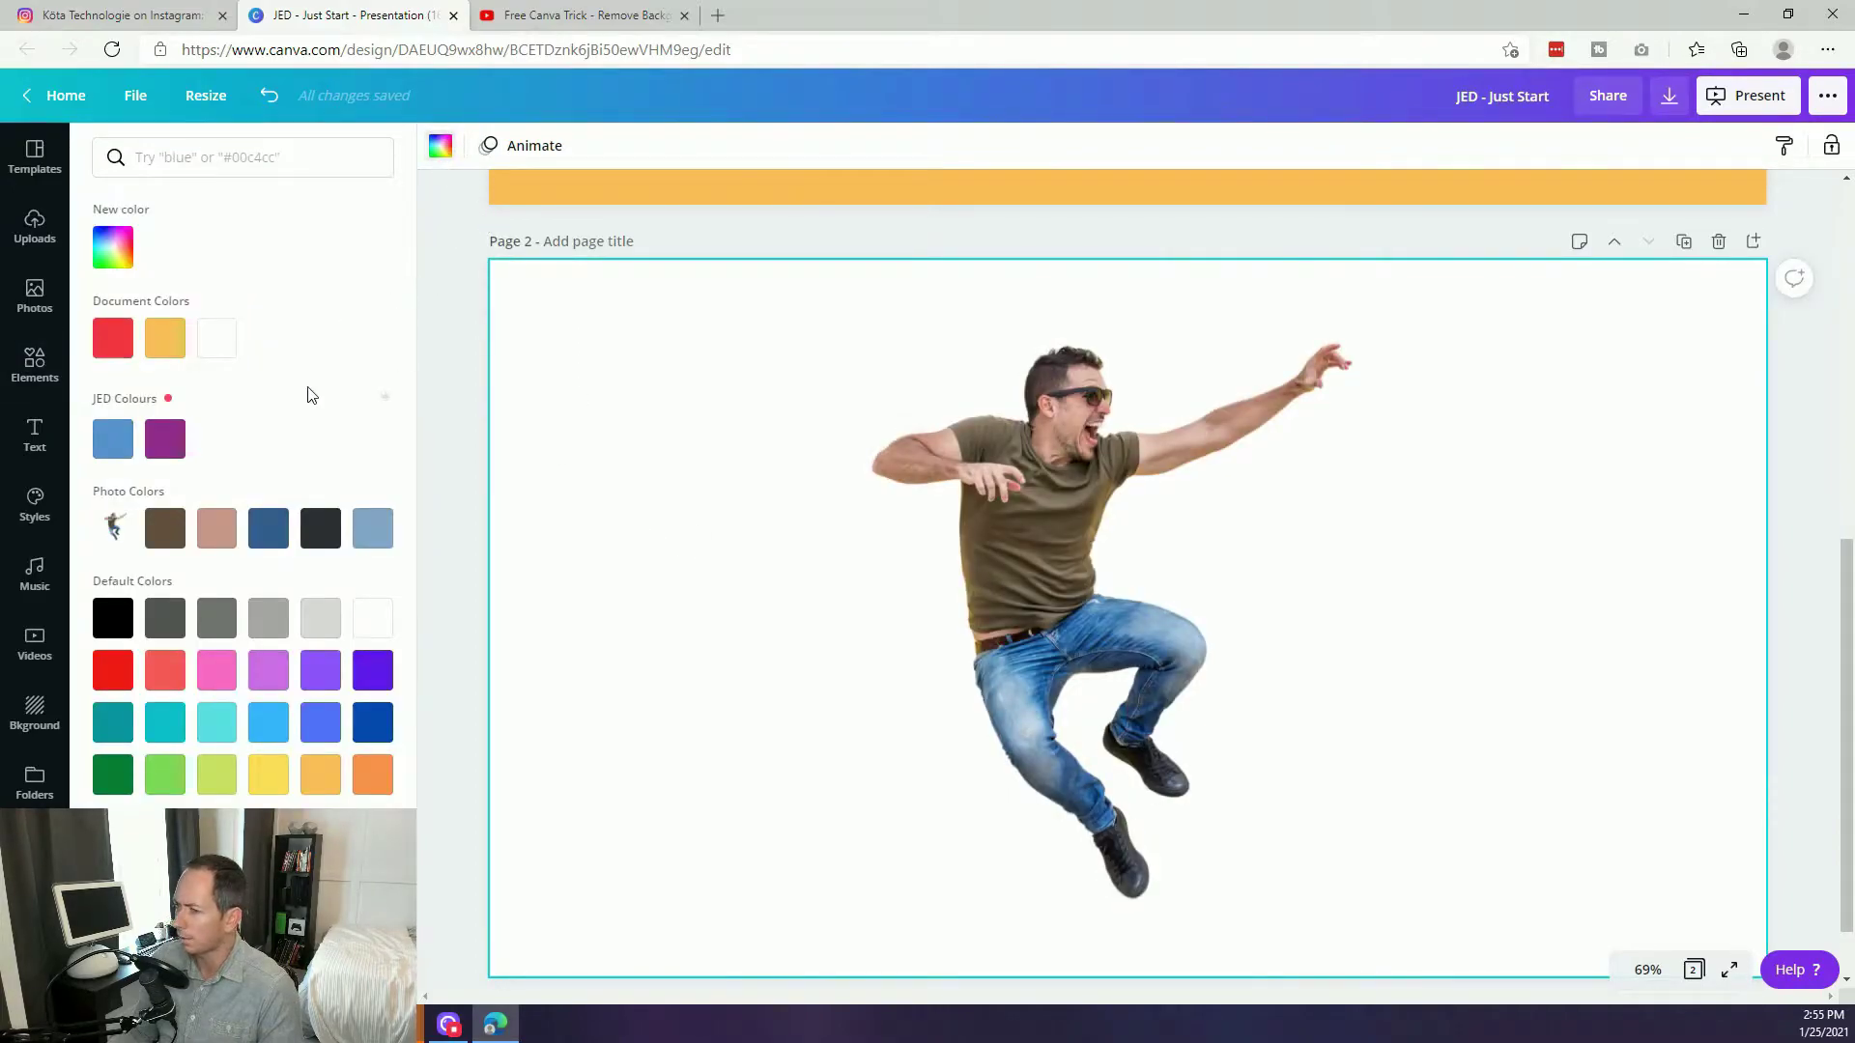
left_click(113, 439)
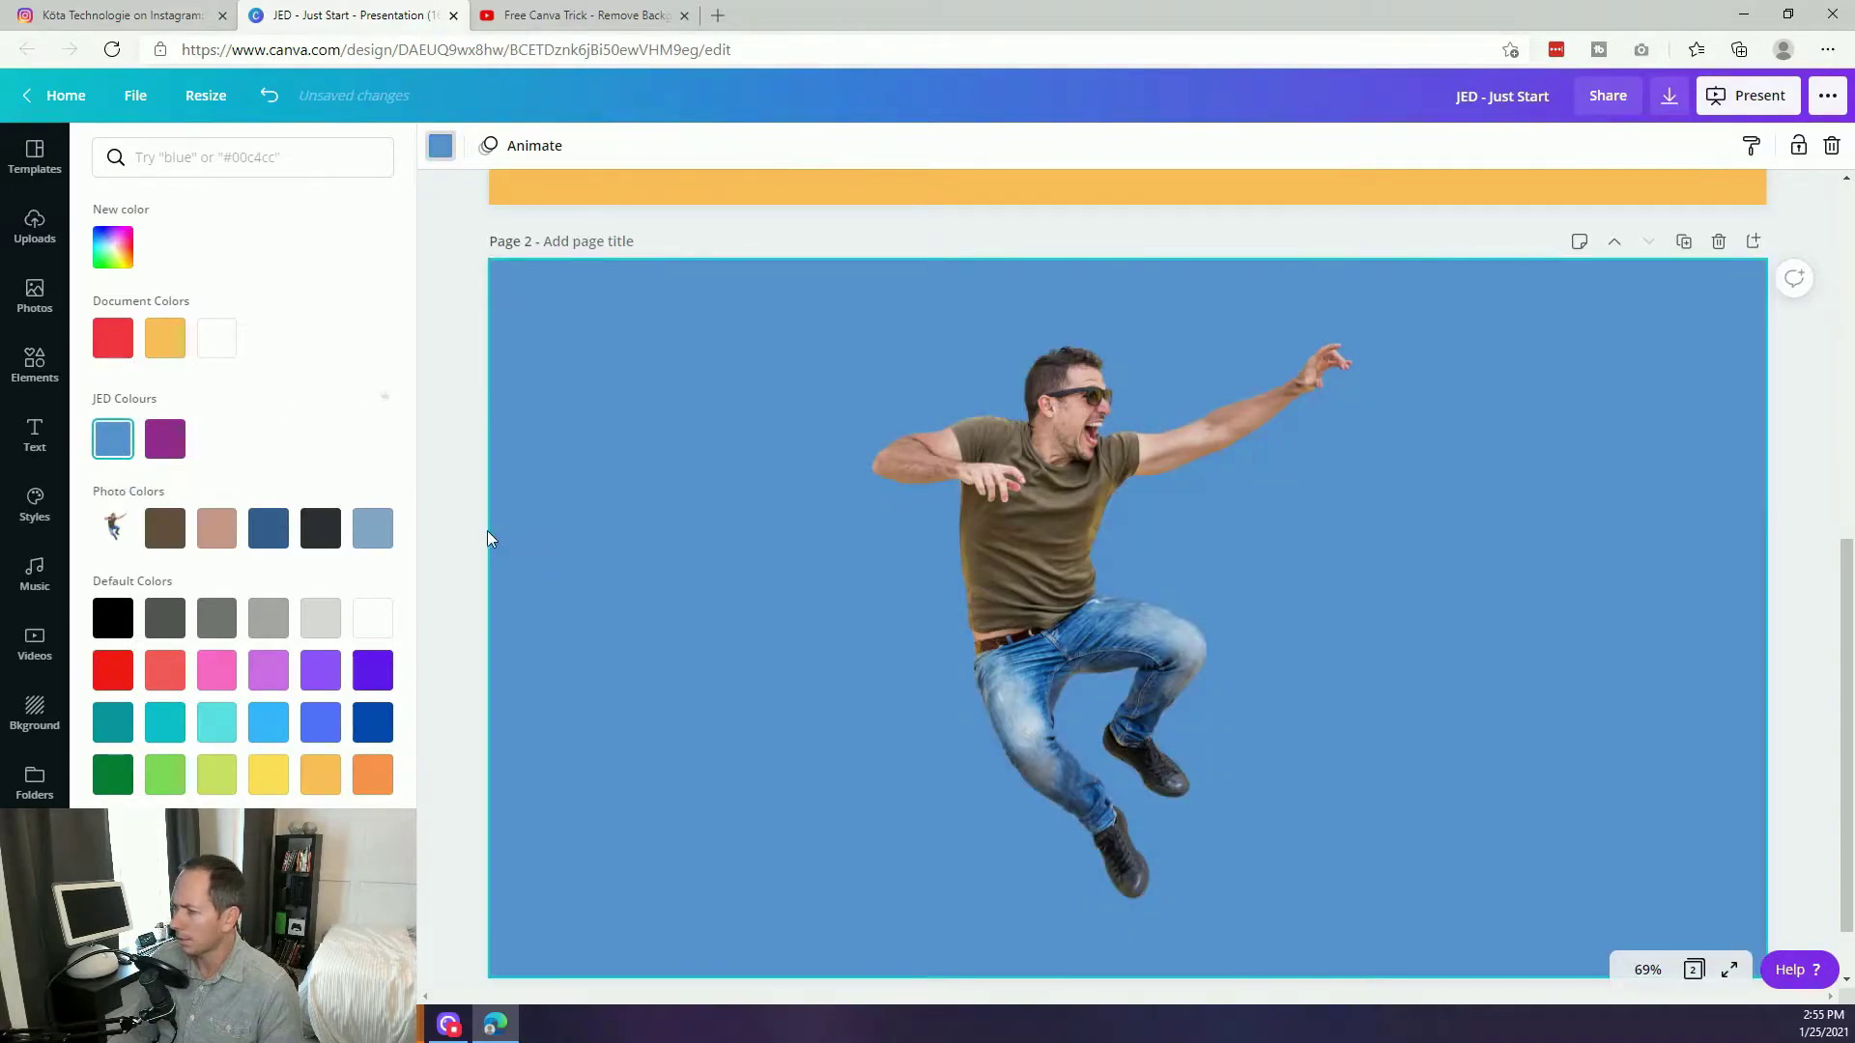
left_click(1034, 558)
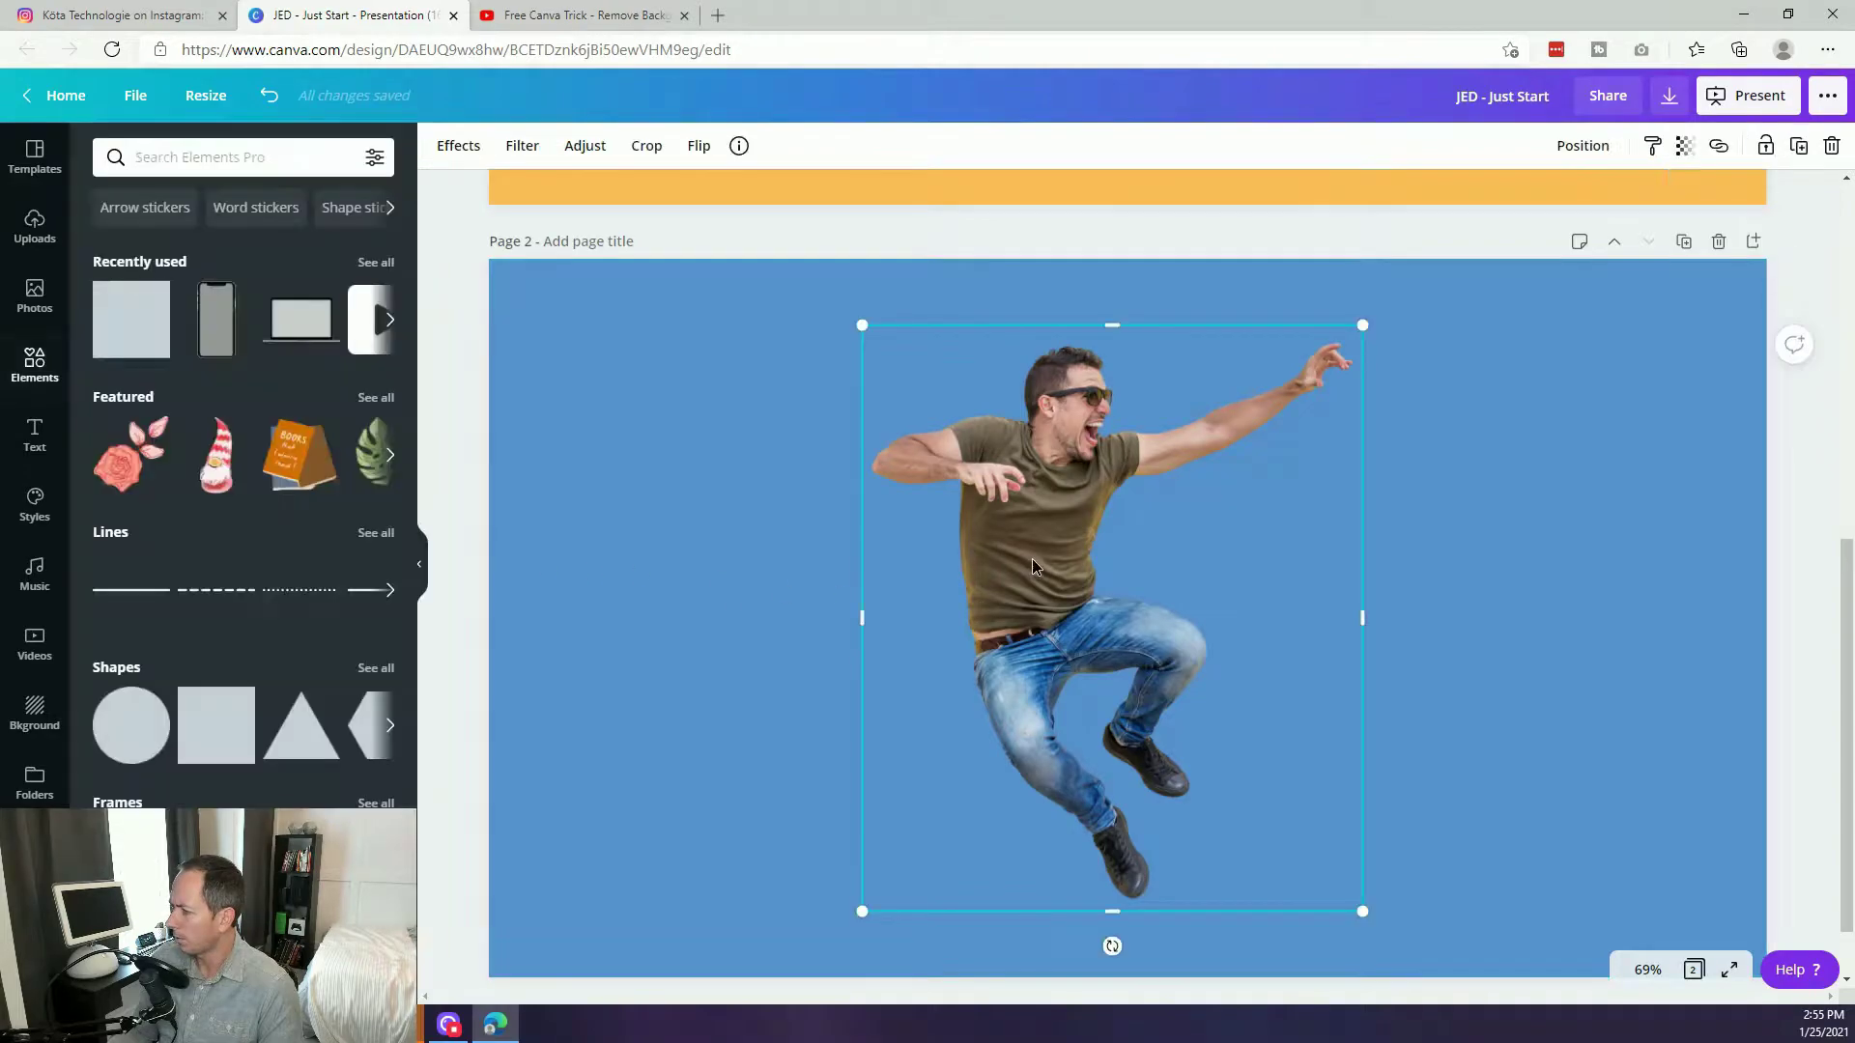
left_click_drag(1034, 559, 1053, 565)
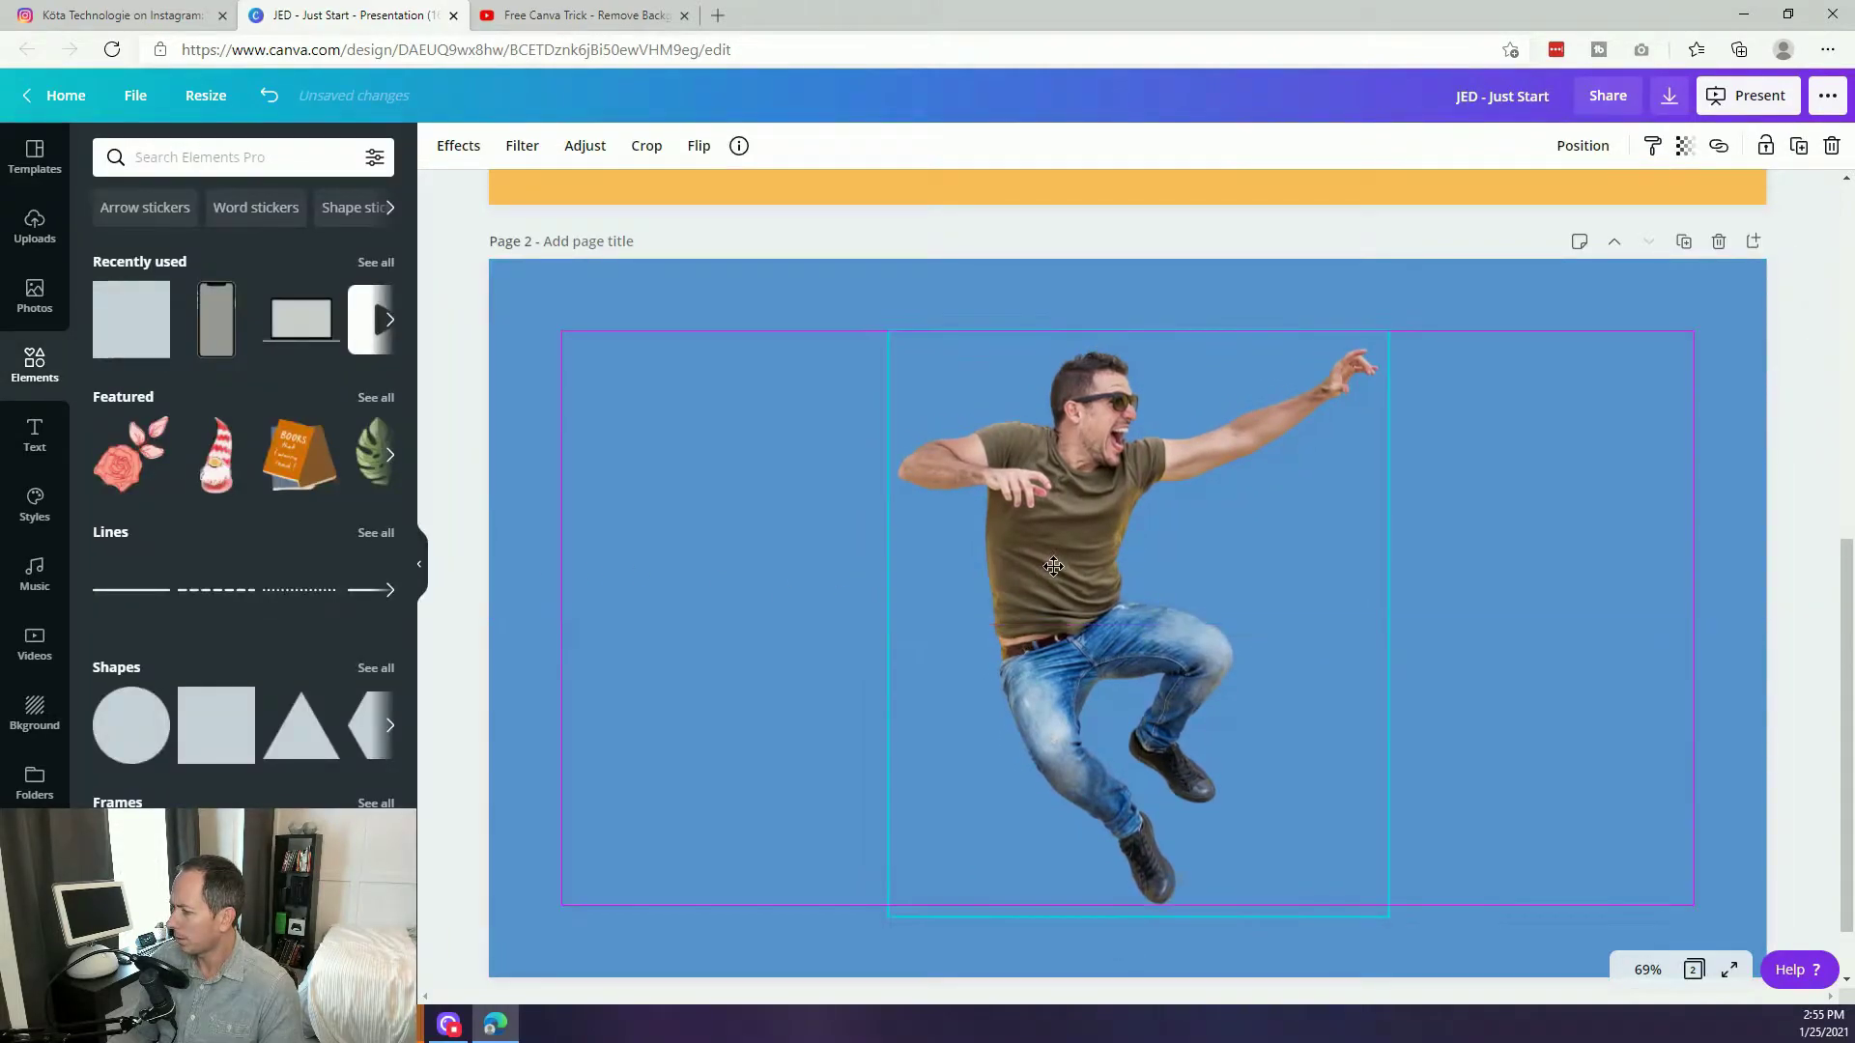
left_click(459, 488)
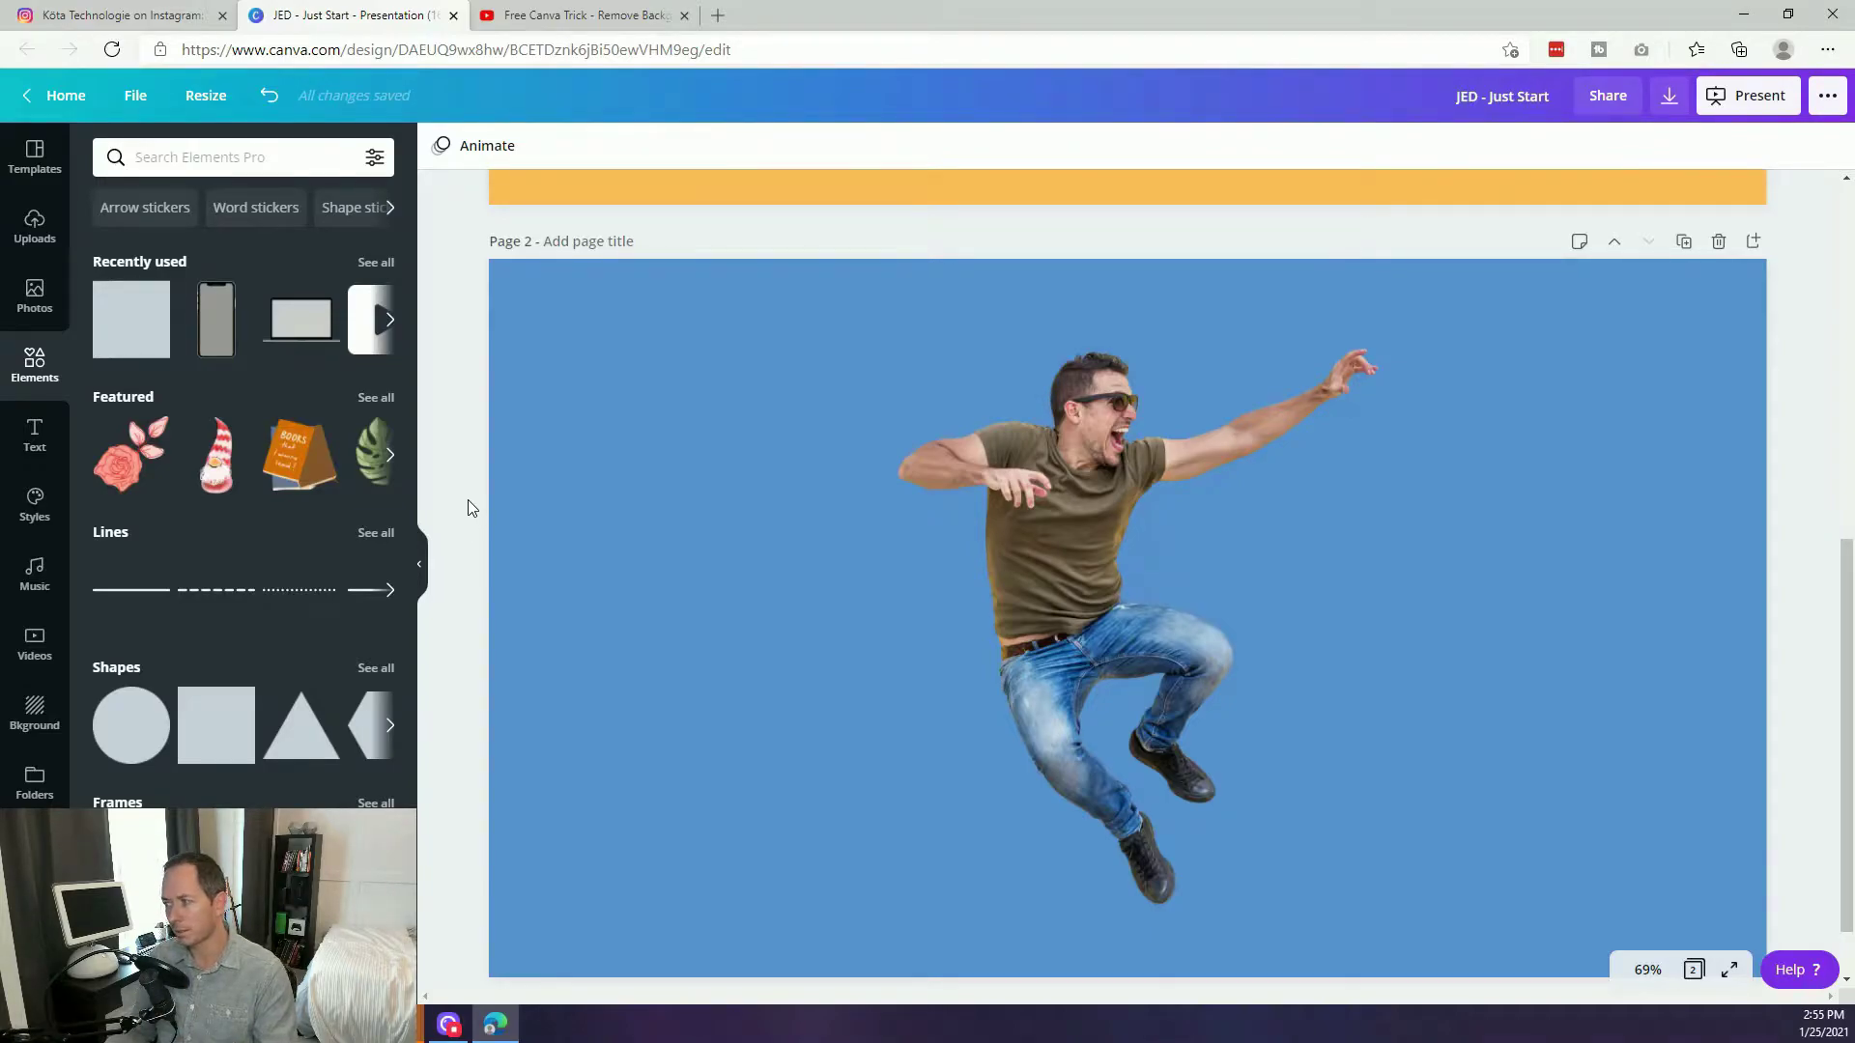
Add a heading reading 'START' to page 2.
scroll(676, 517, "up", 5)
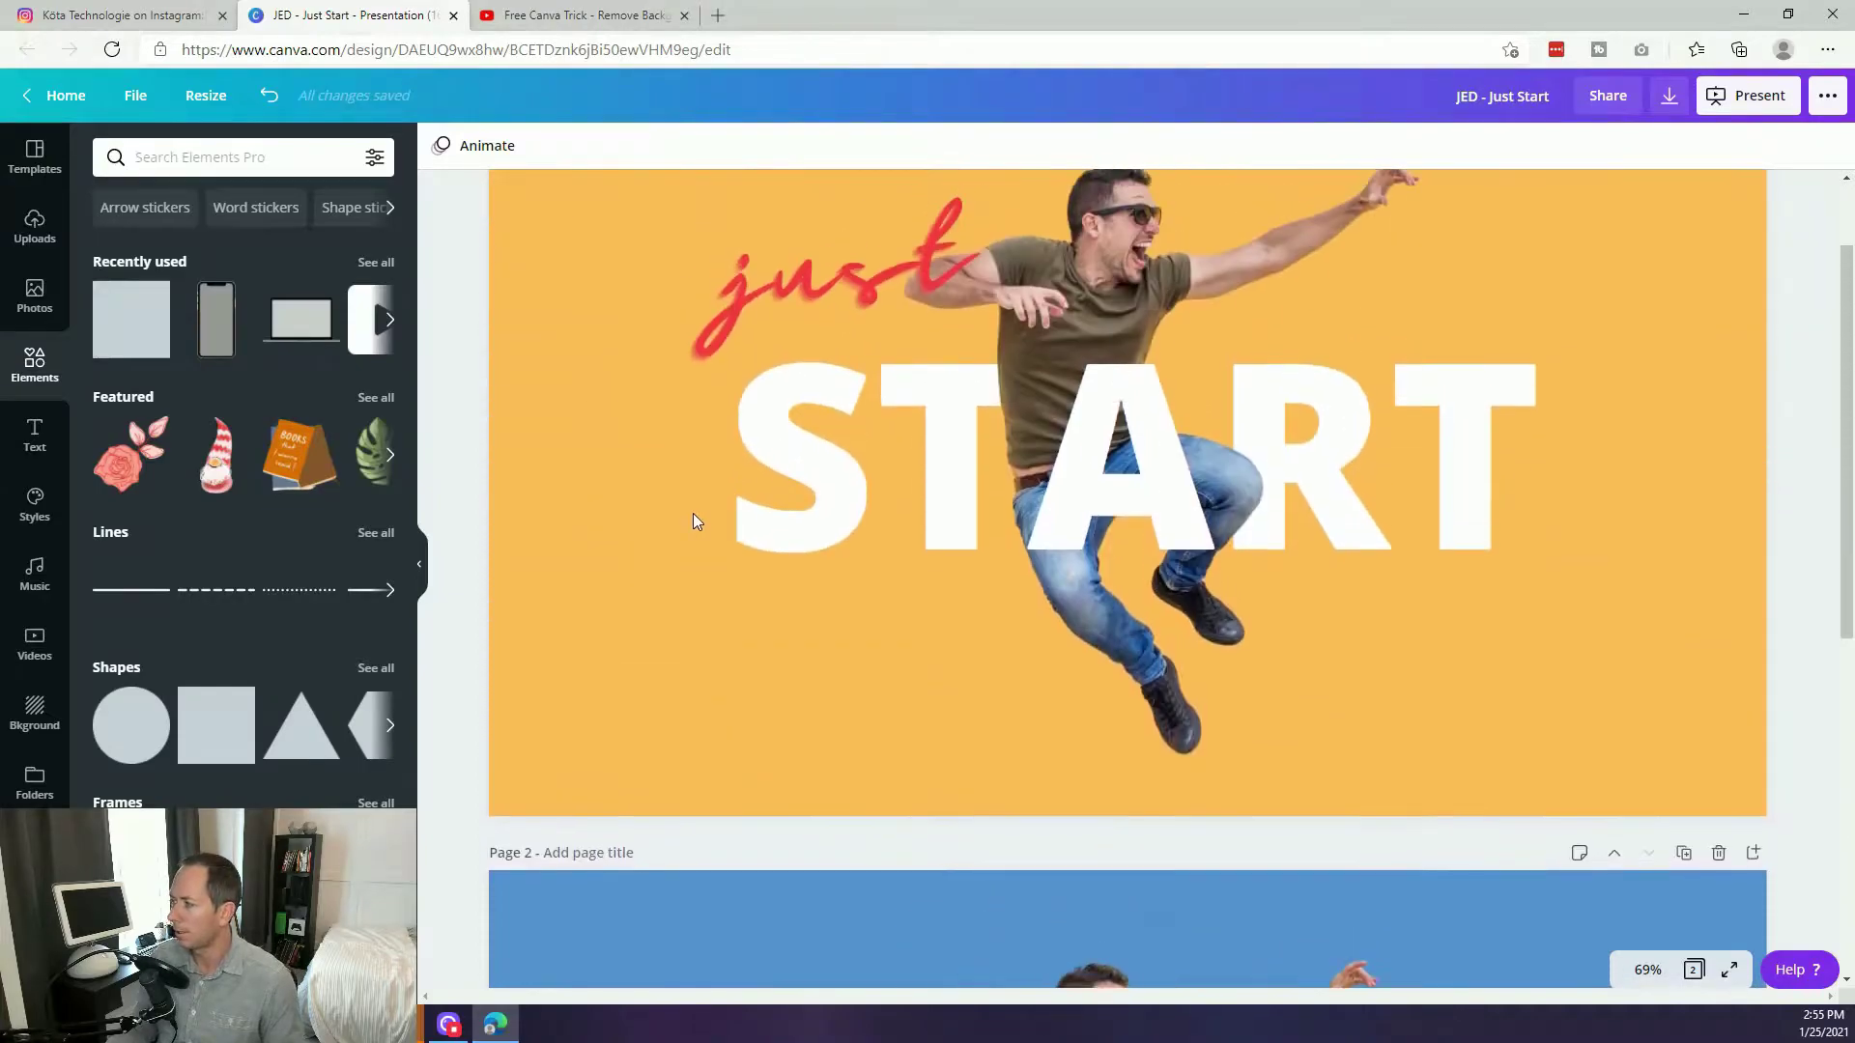
scroll(819, 661, "down", 6)
left_click(34, 435)
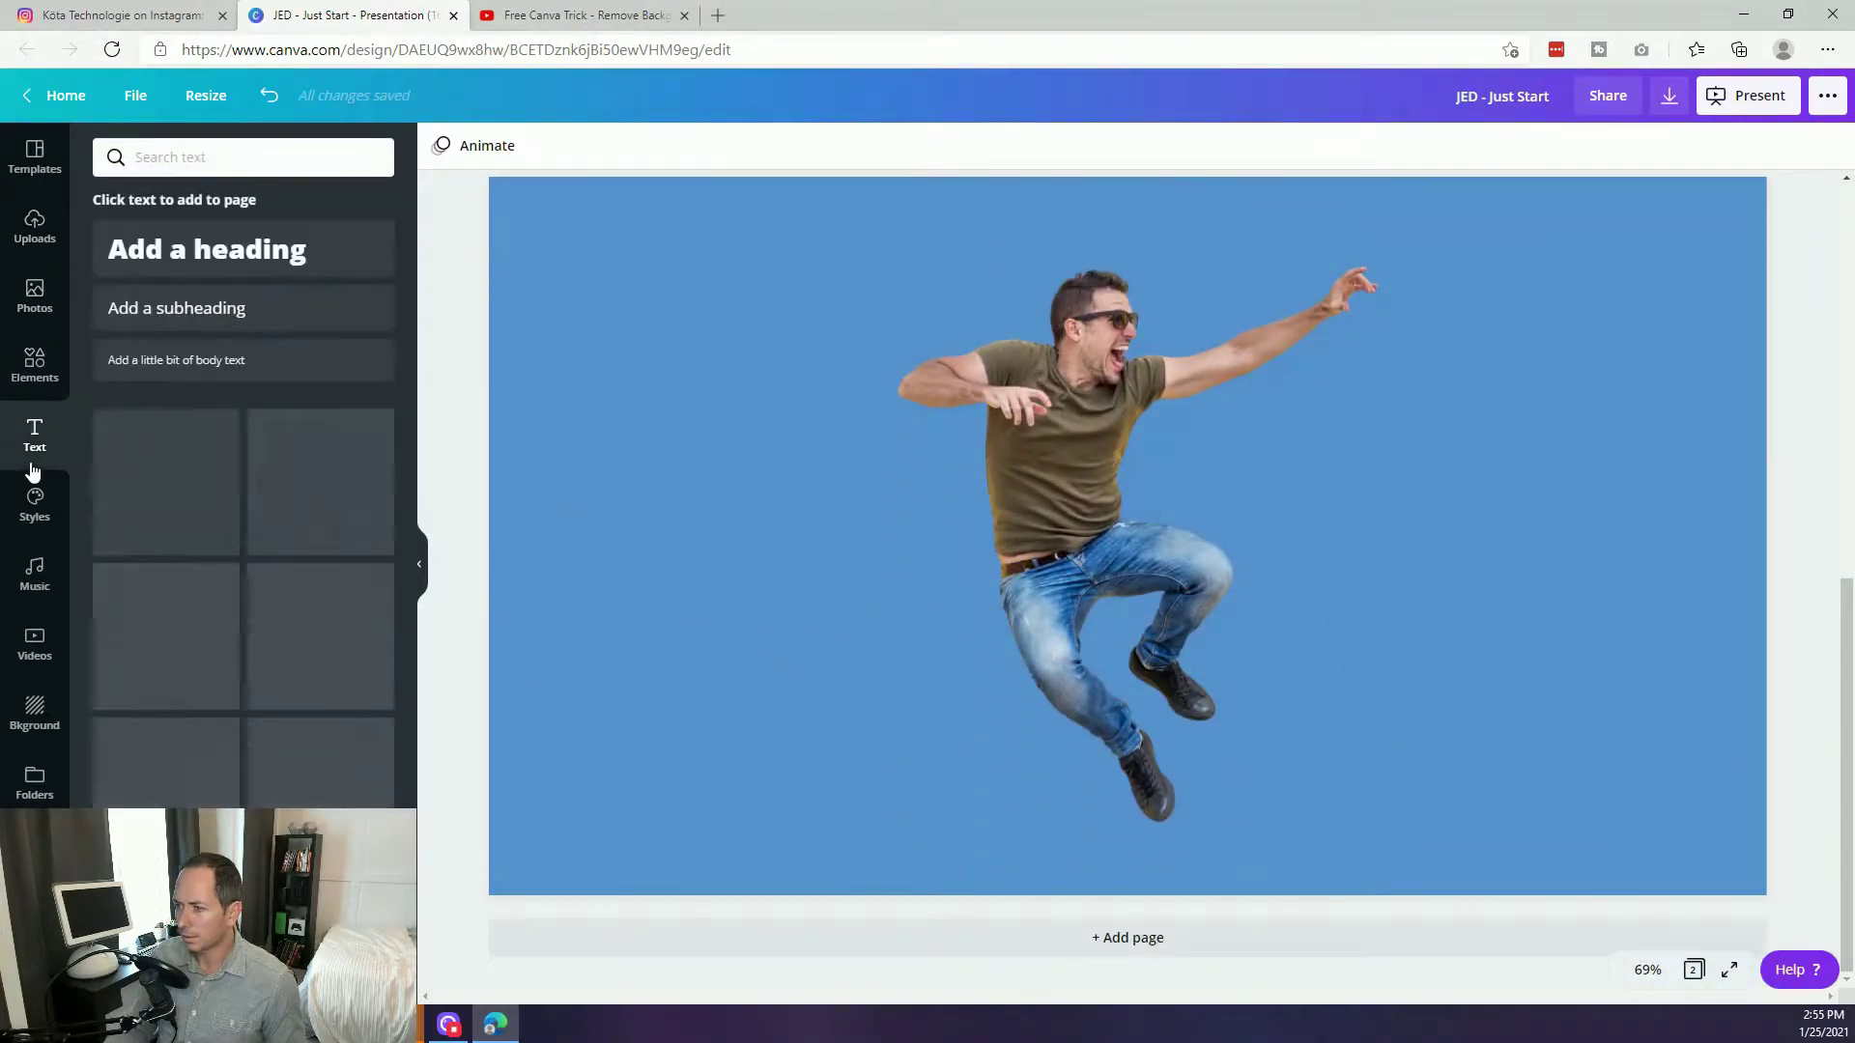
left_click(238, 272)
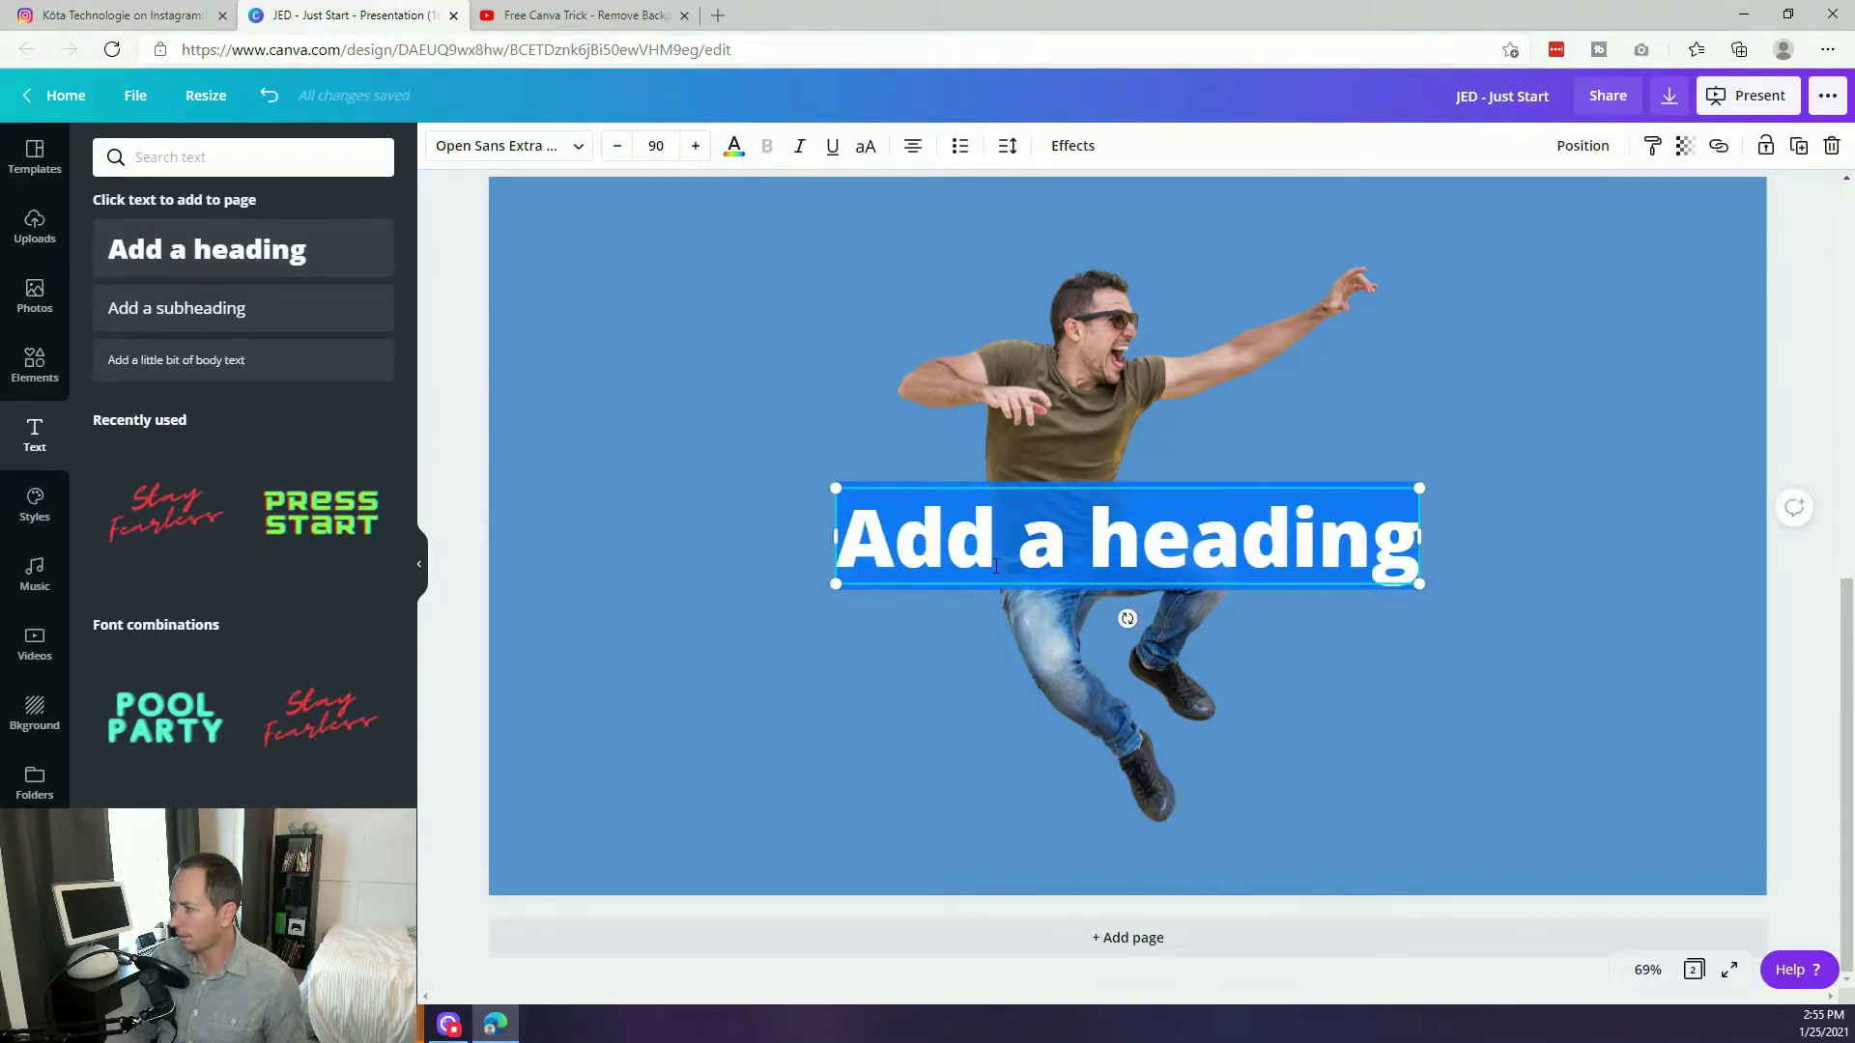
type("S")
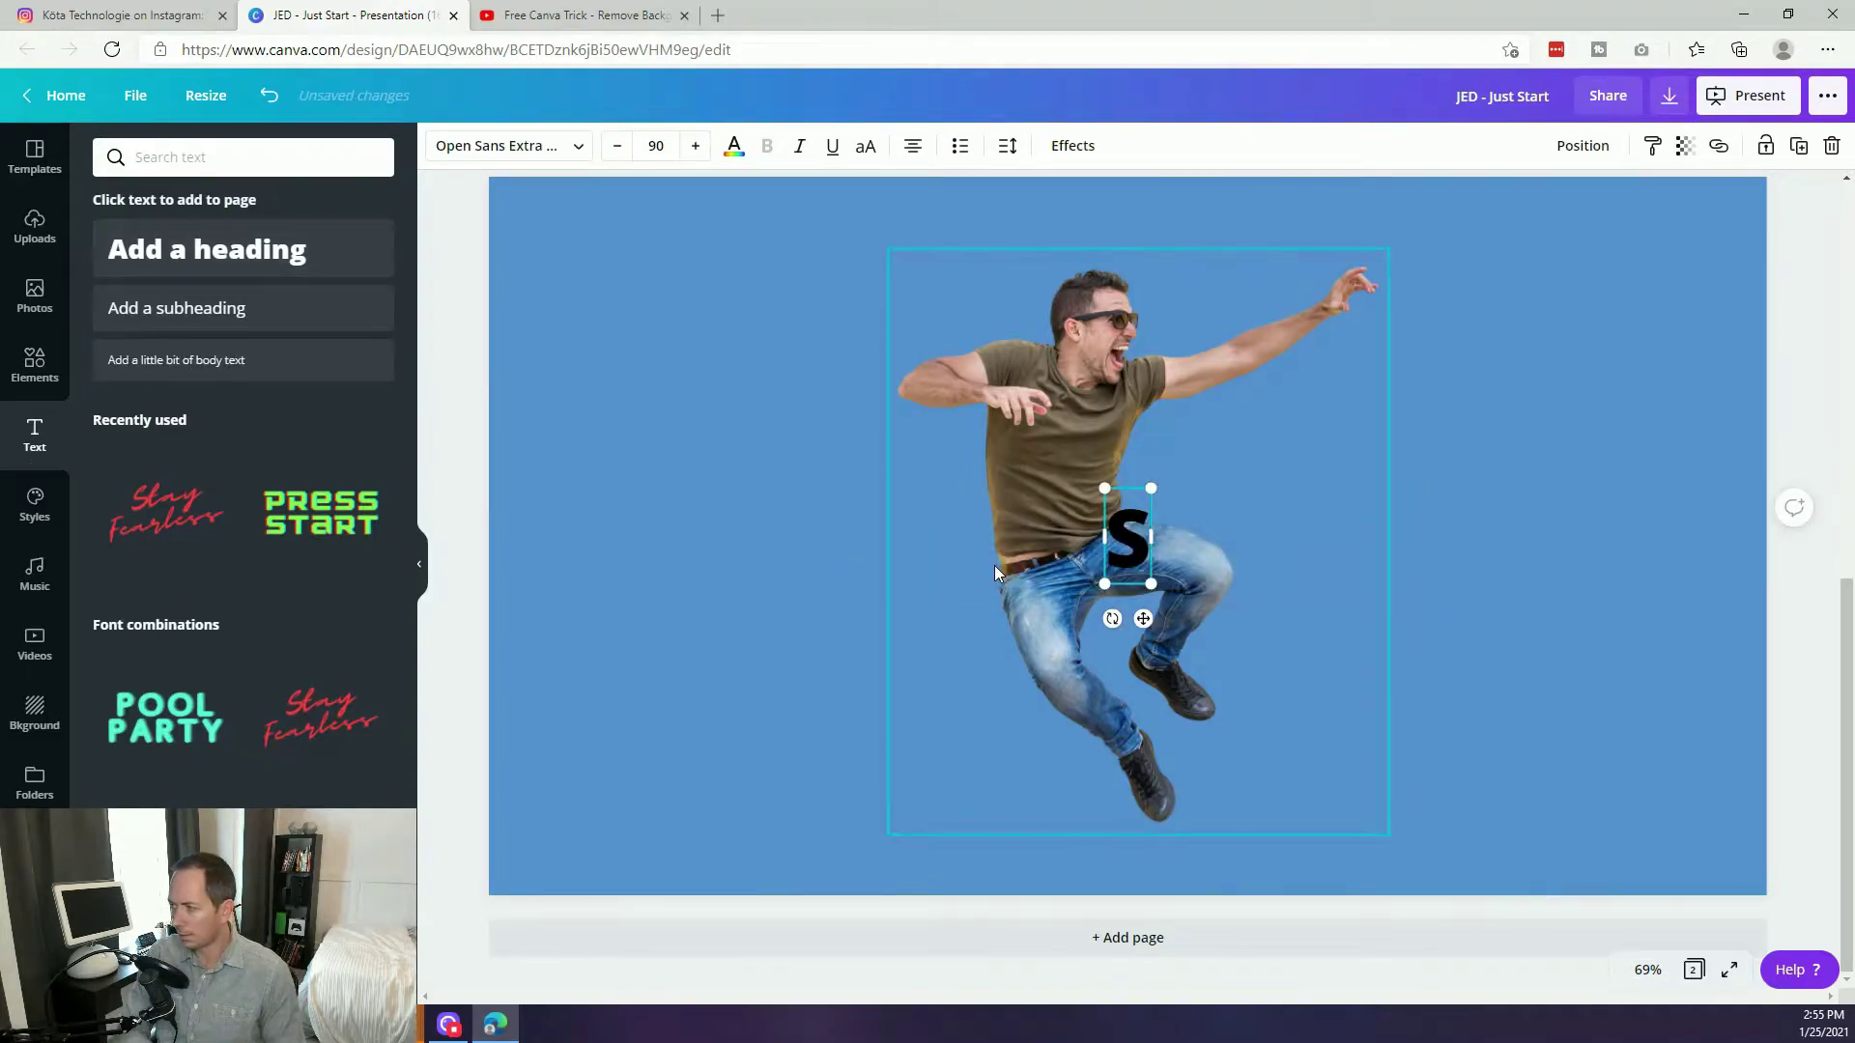
type("TART")
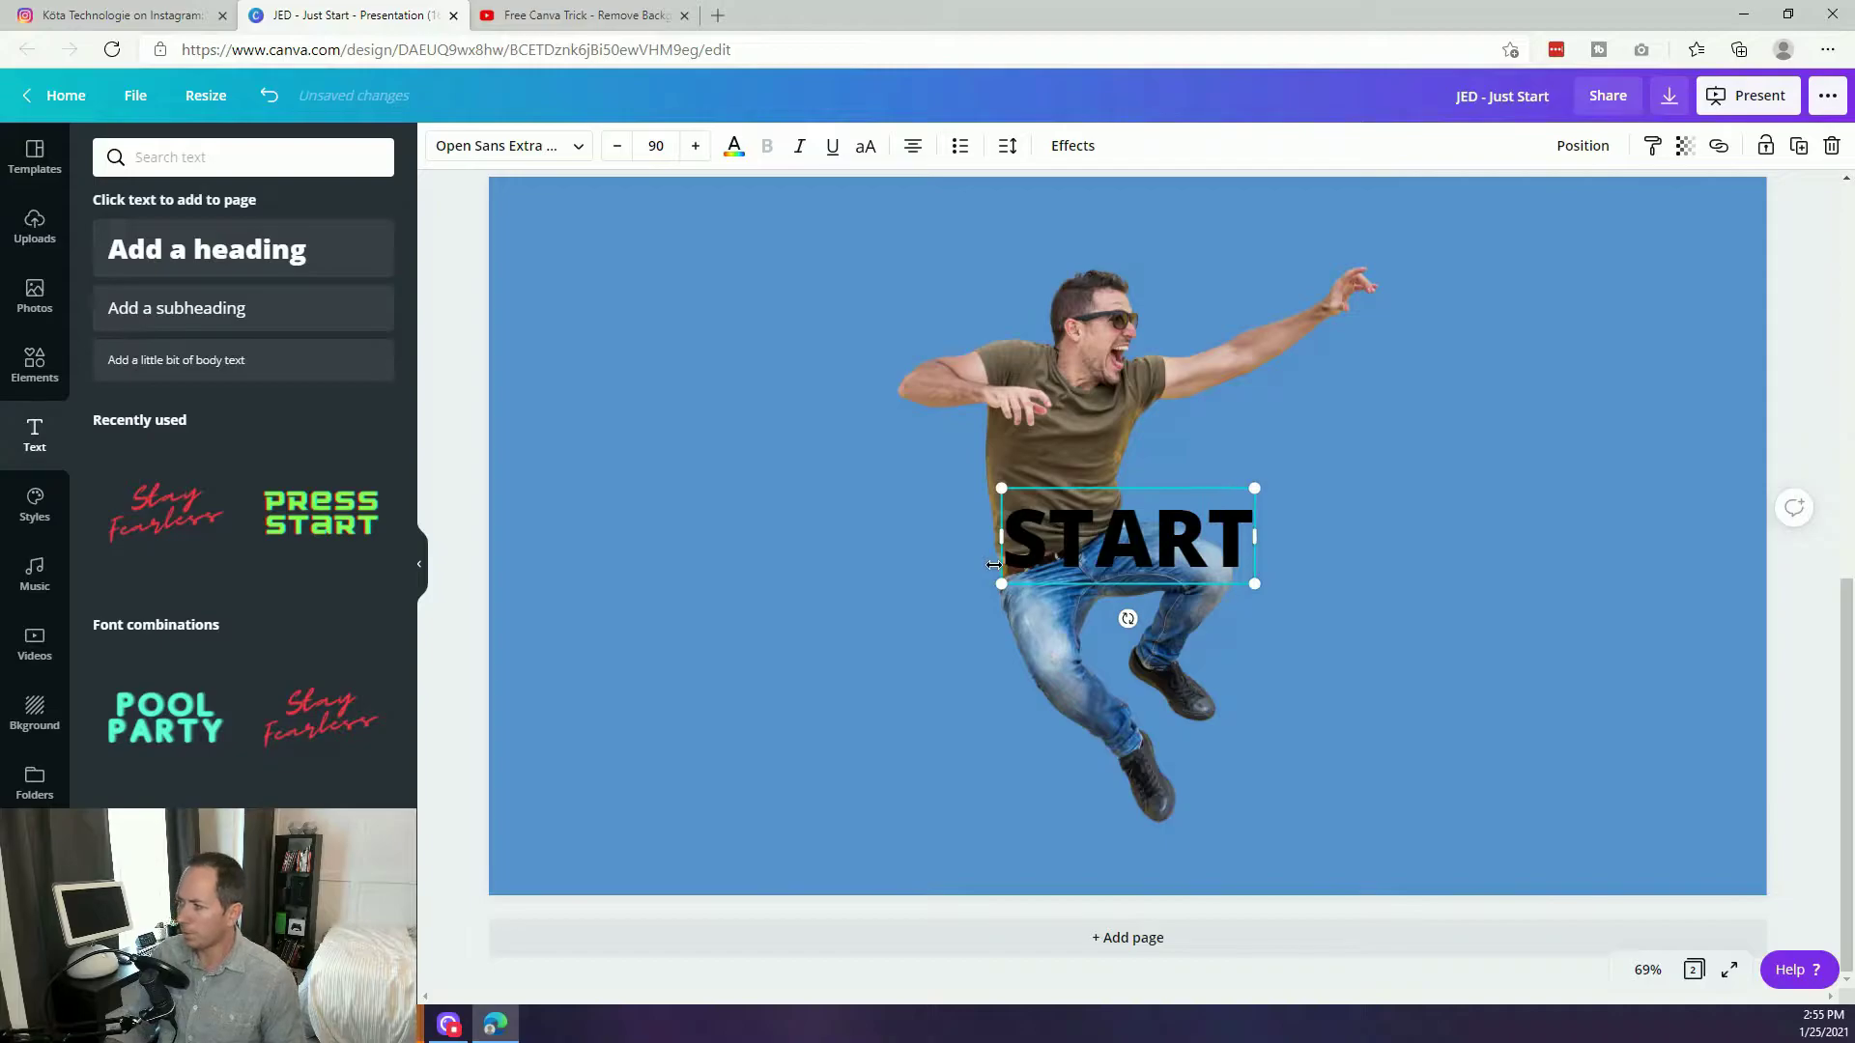
Enlarge START to about size 348 and place it across the jumping man.
left_click_drag(1111, 541, 895, 423)
left_click_drag(1047, 468, 1623, 770)
left_click_drag(1355, 555, 1414, 434)
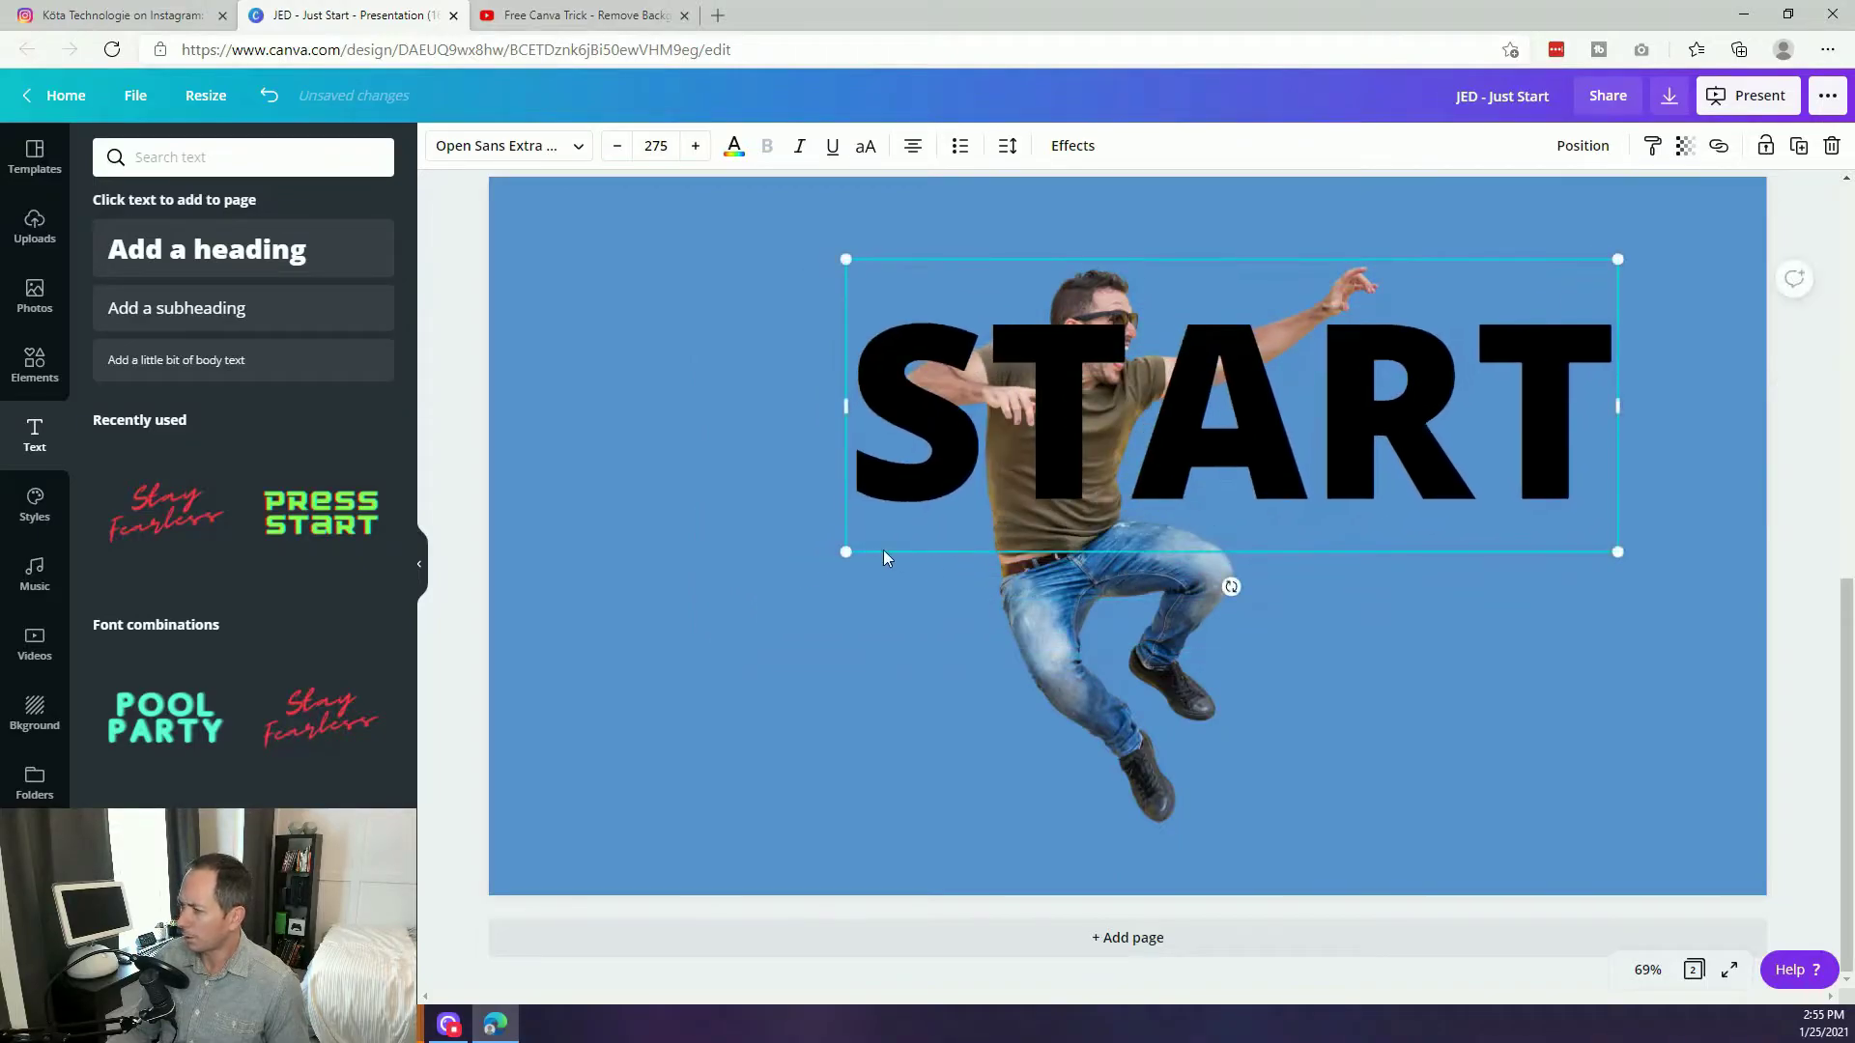
left_click_drag(848, 550, 641, 628)
left_click_drag(1136, 504, 1095, 554)
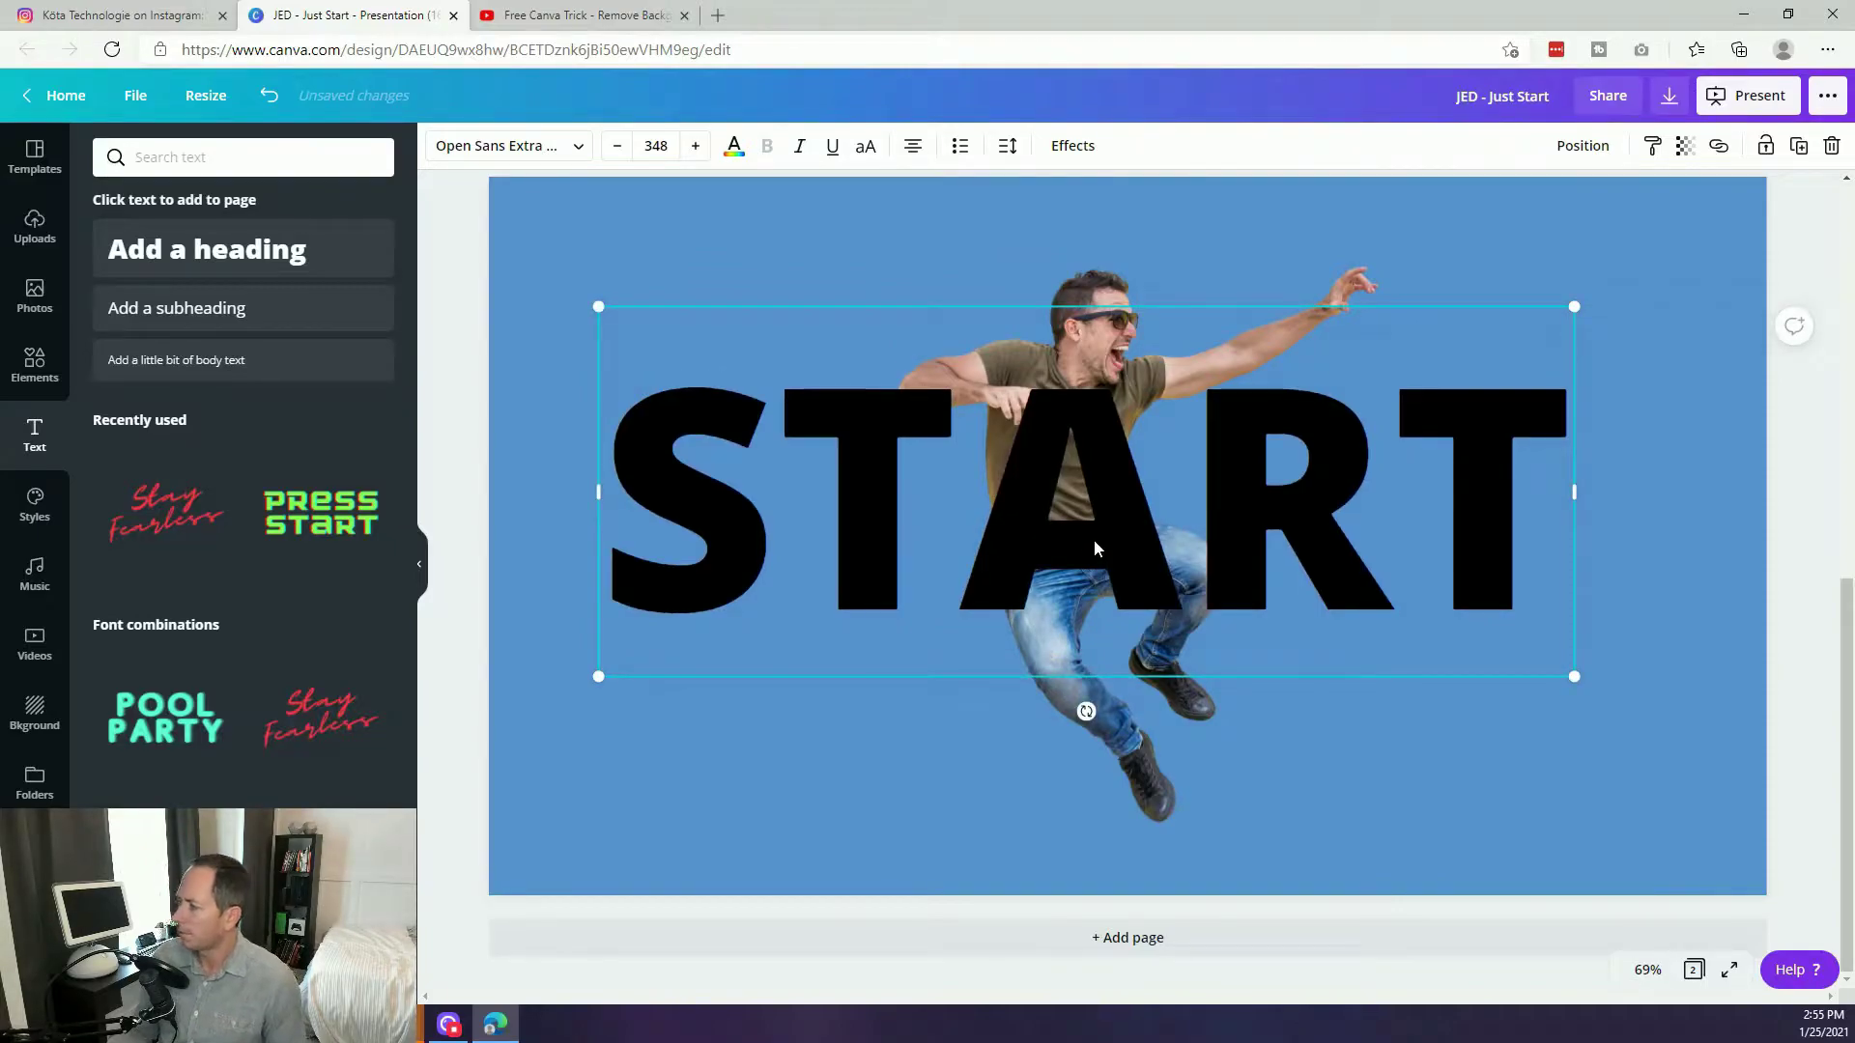
left_click_drag(719, 587, 728, 605)
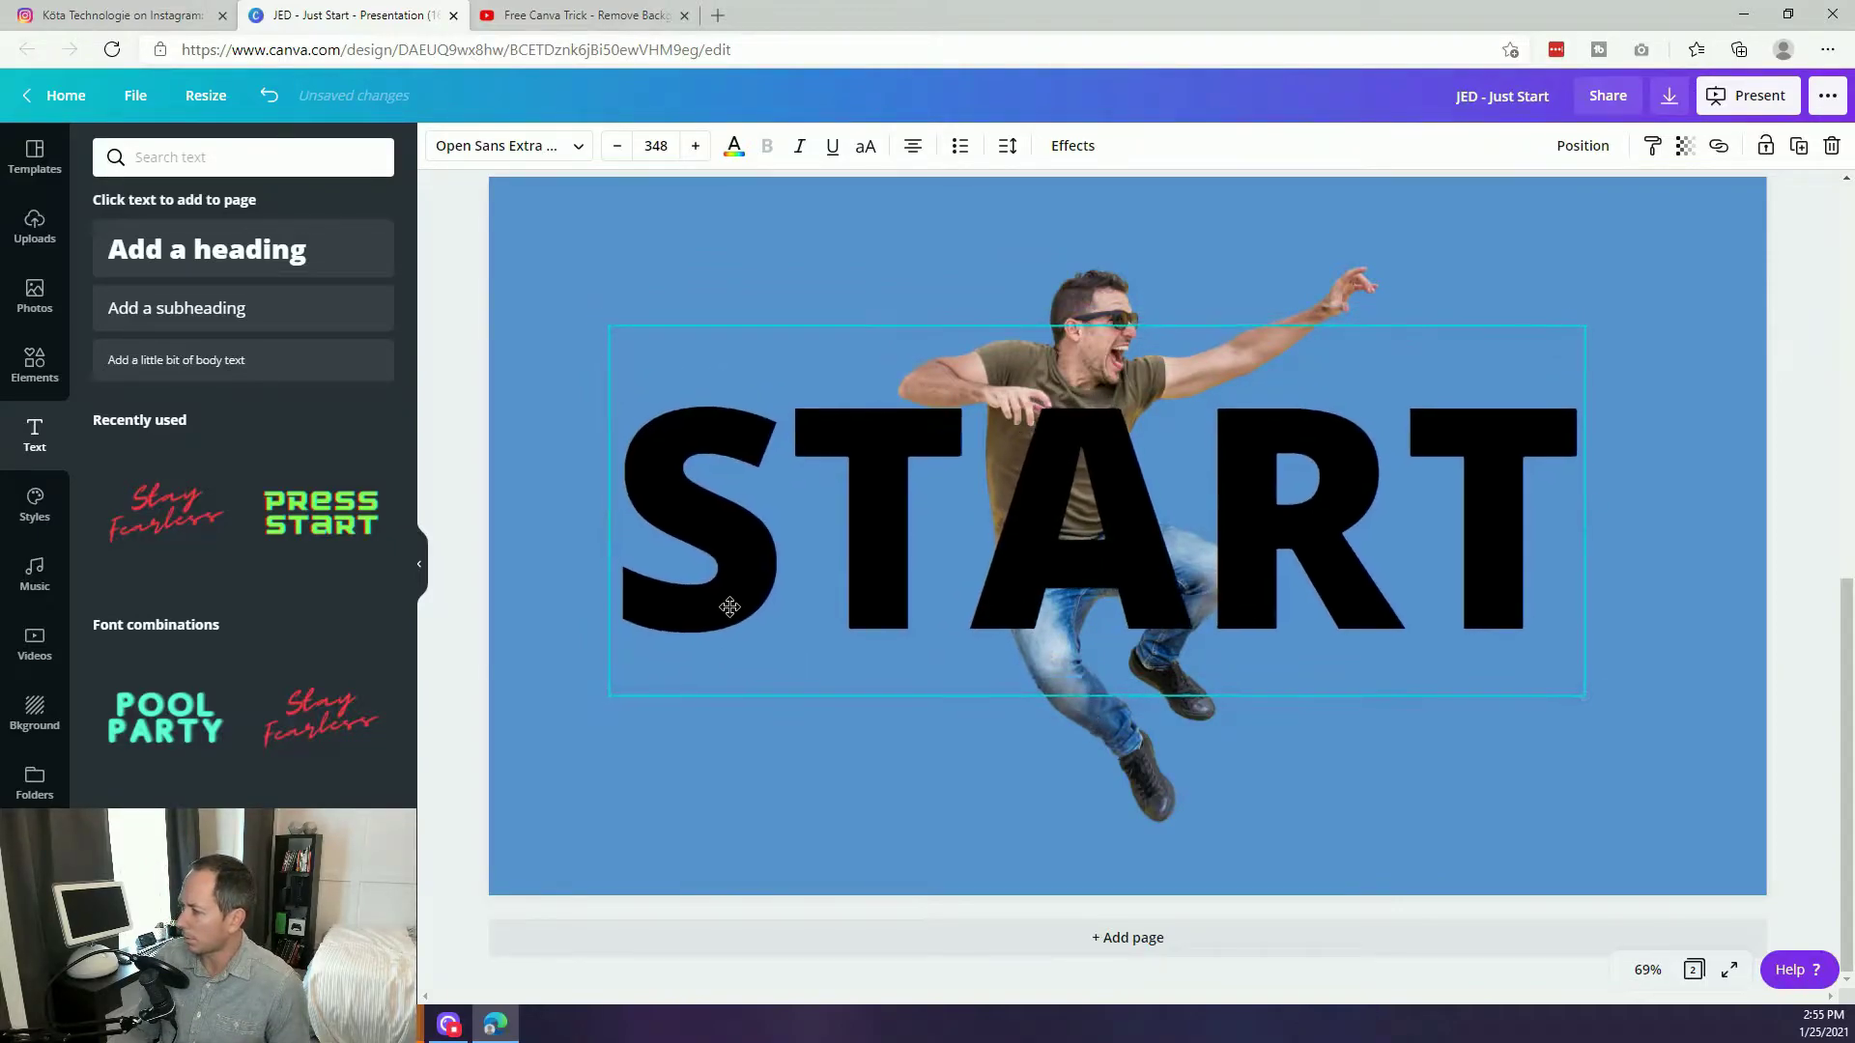
left_click_drag(615, 690, 609, 693)
mouse_move(858, 573)
left_mouse_down()
mouse_move(867, 529)
mouse_move(868, 546)
left_mouse_up()
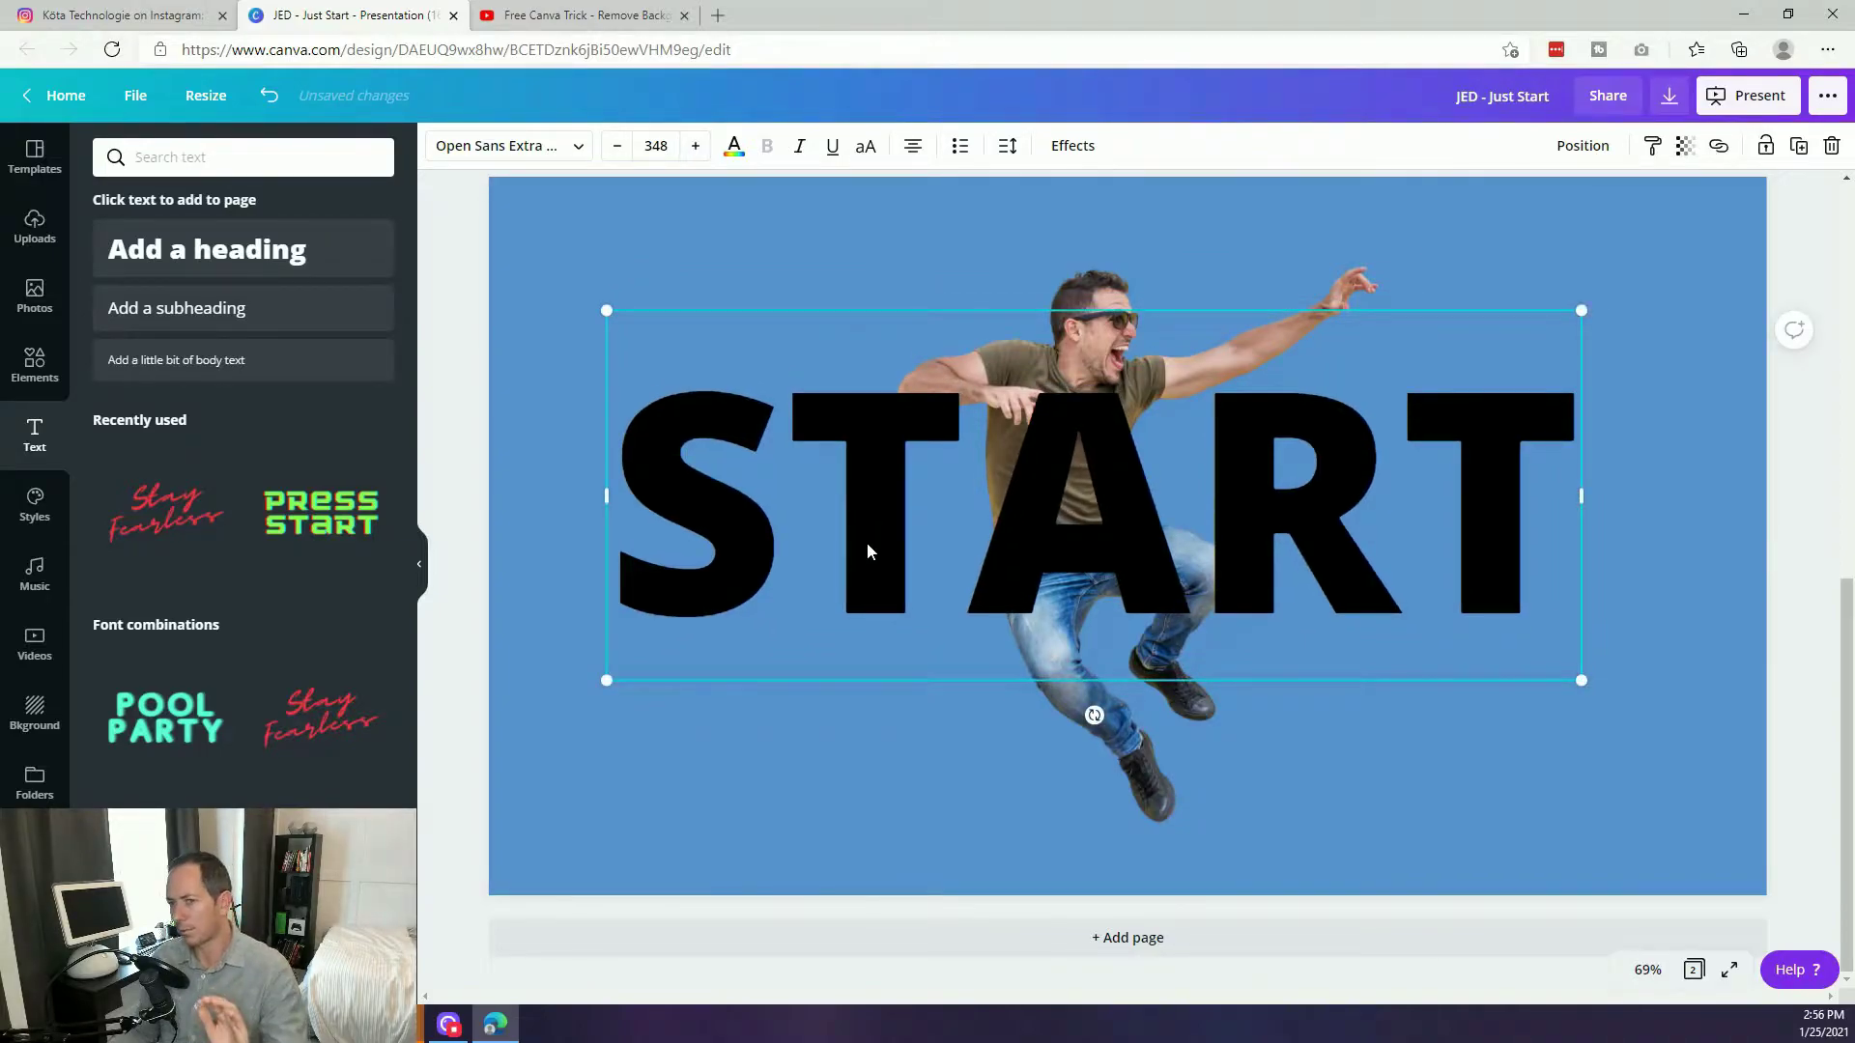
Move the man photo up slightly and nudge START into its final position.
left_click(448, 479)
left_click(961, 476)
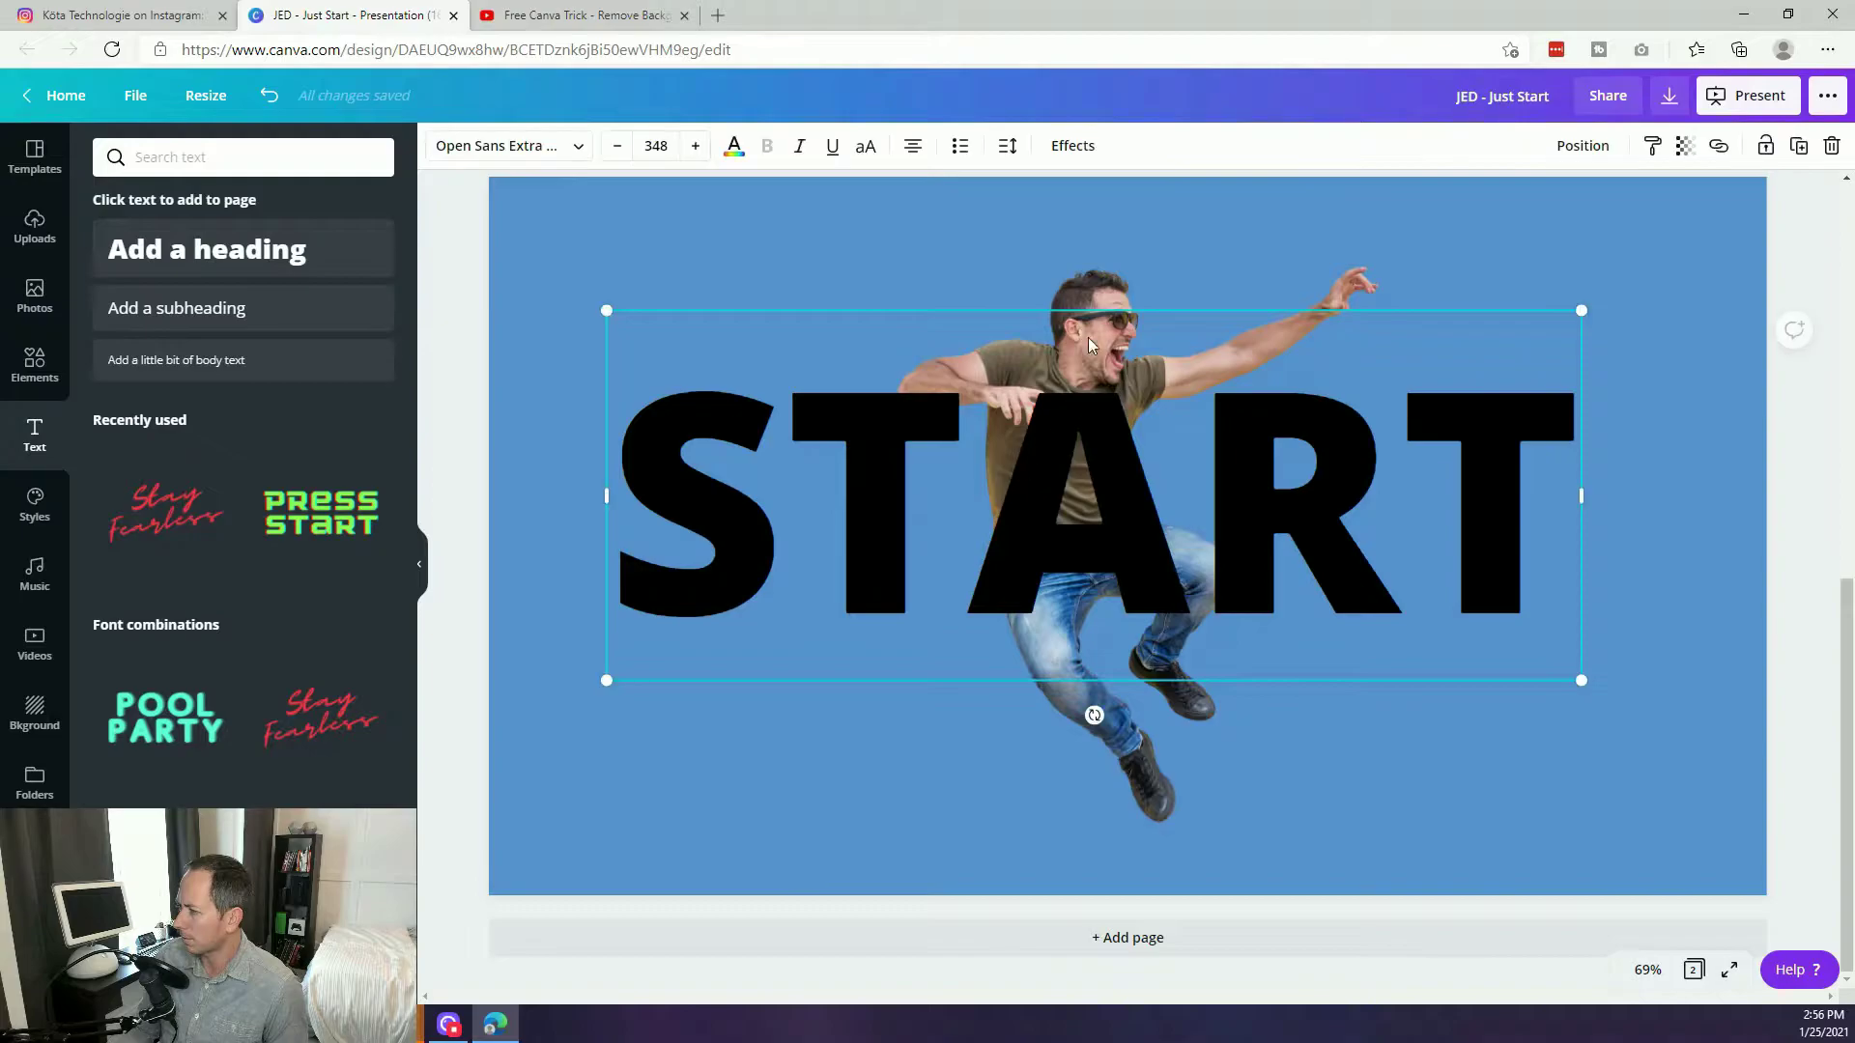
left_click(1110, 278)
left_click(1109, 280)
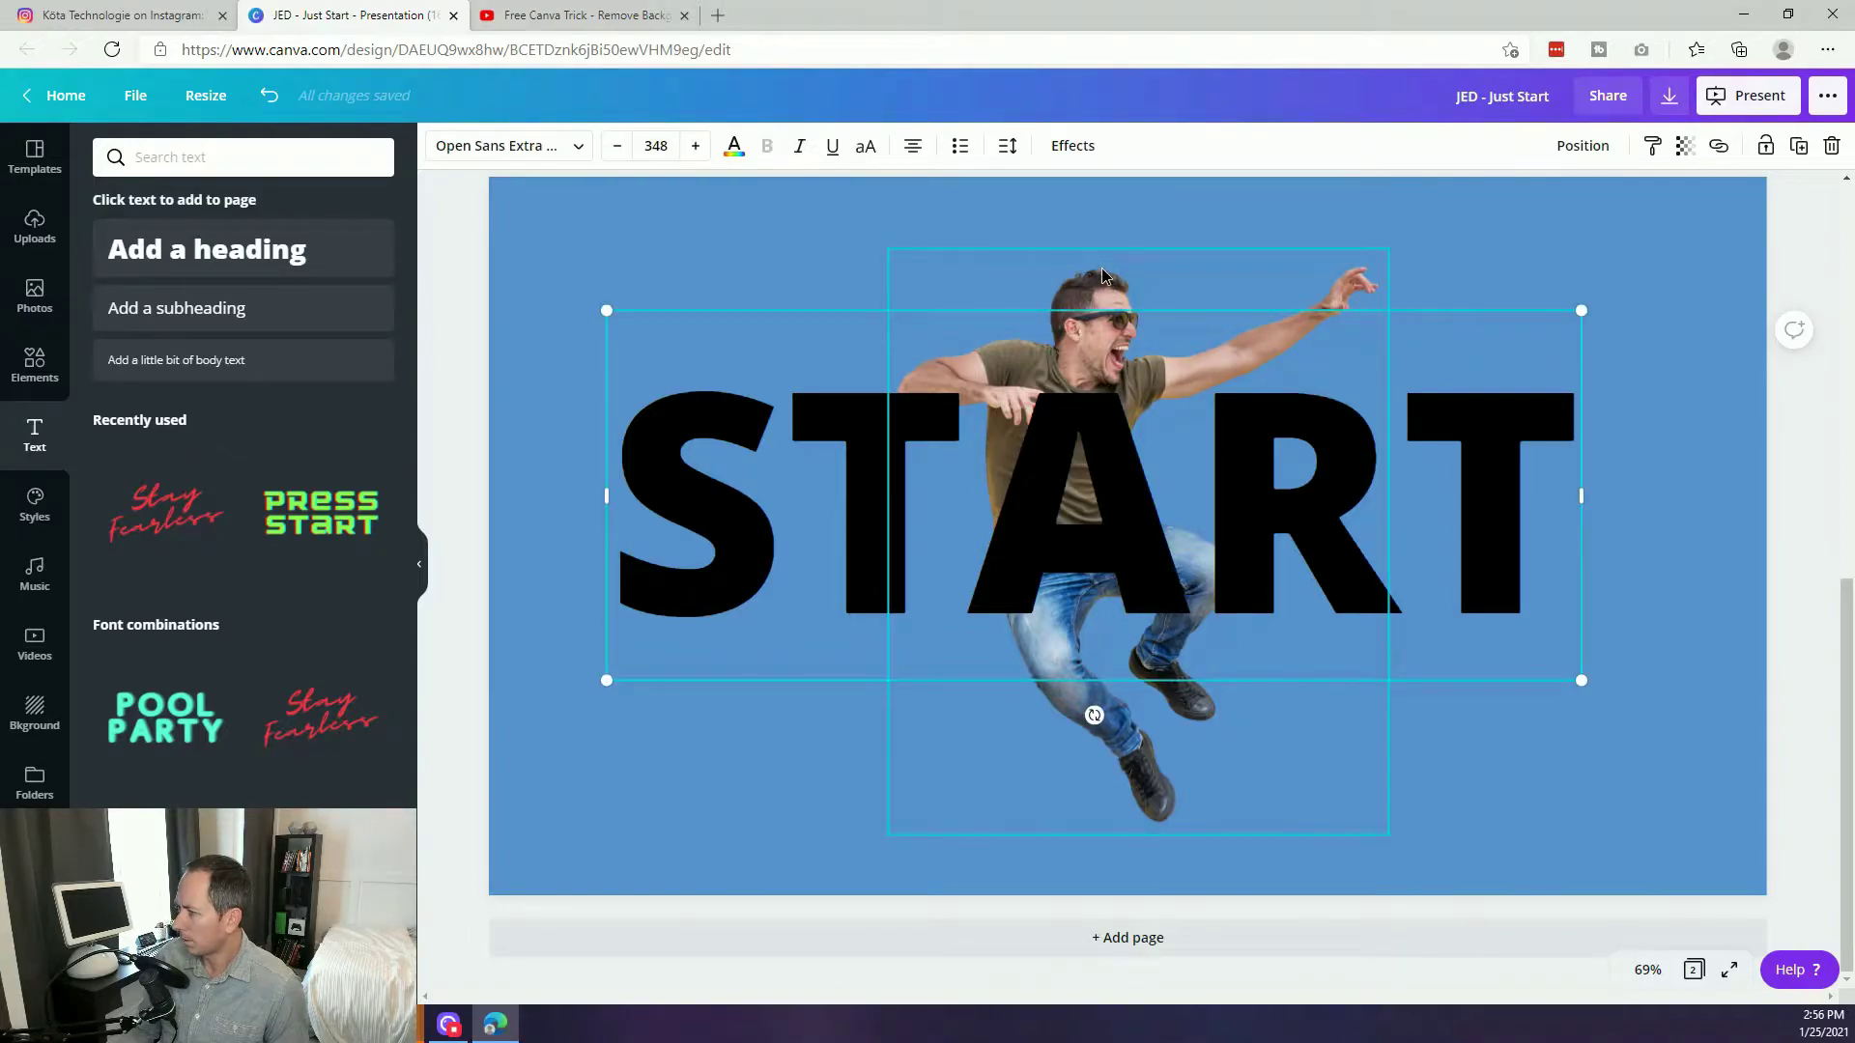
left_click(1023, 208)
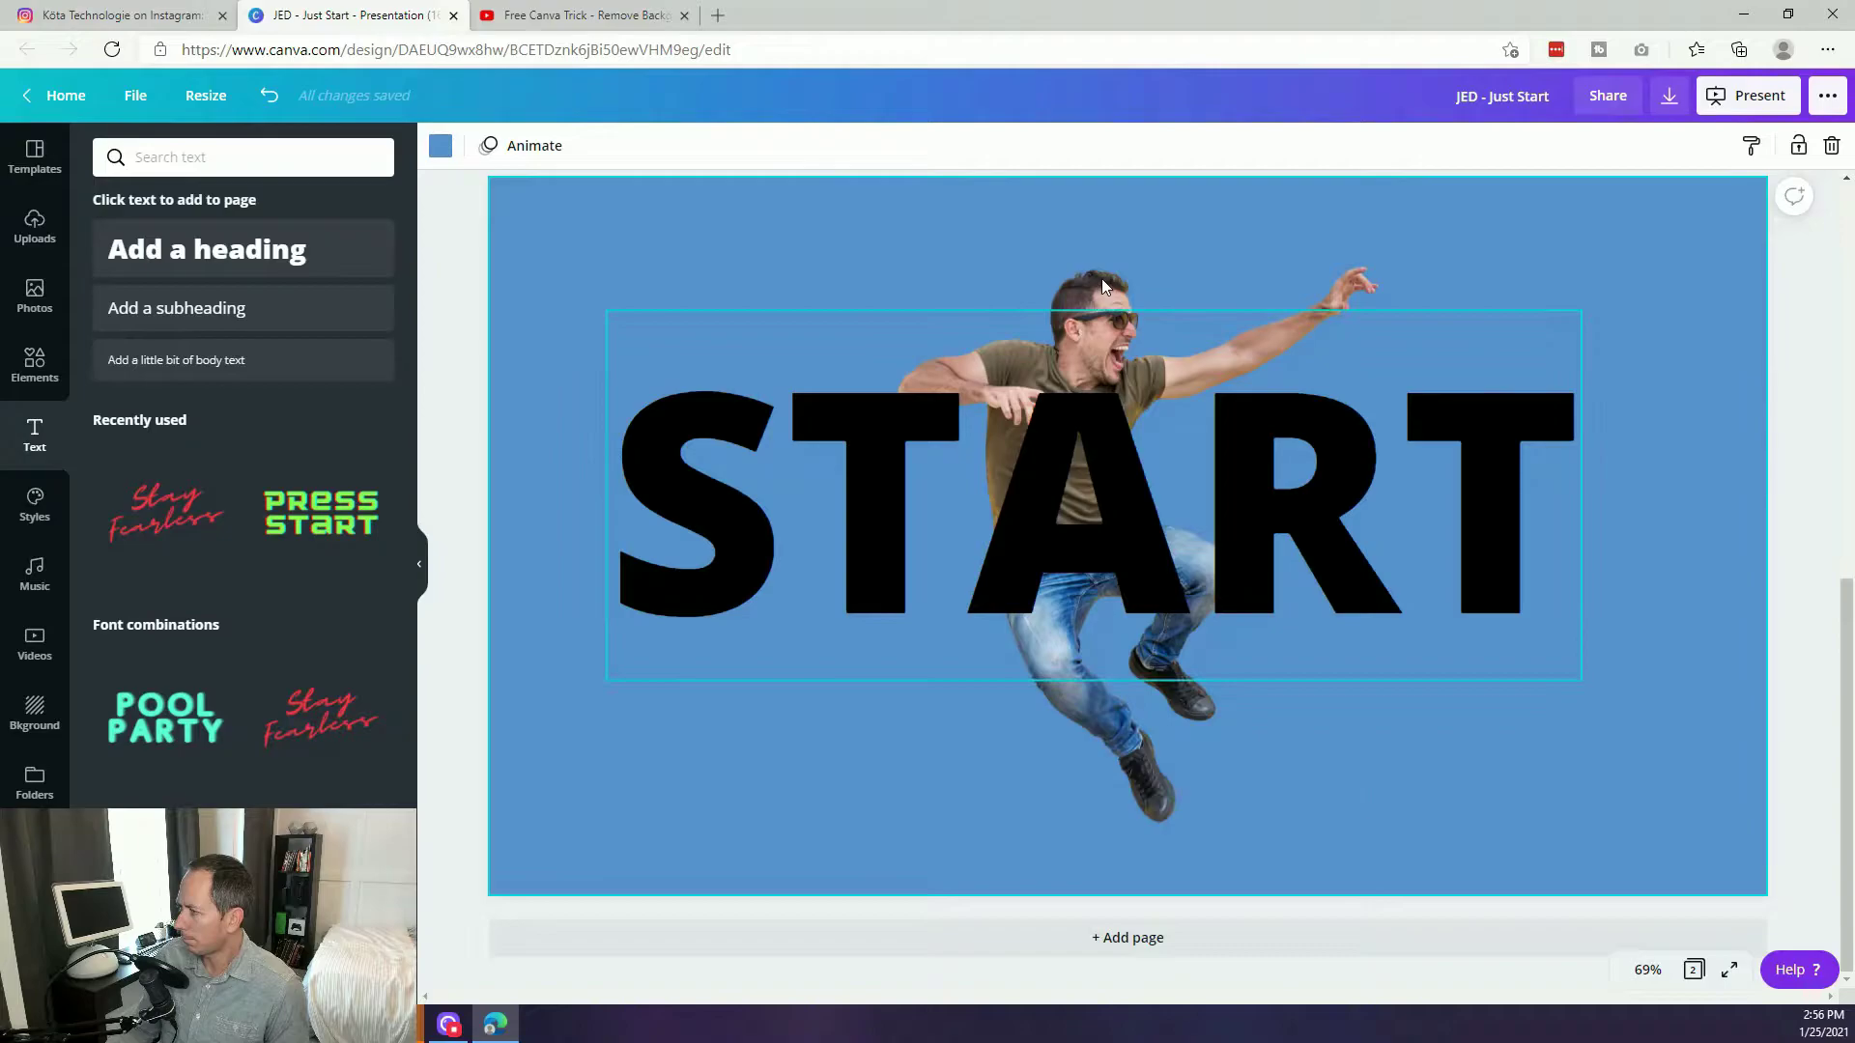
left_click_drag(1102, 283, 1105, 256)
left_click(442, 450)
left_click(694, 483)
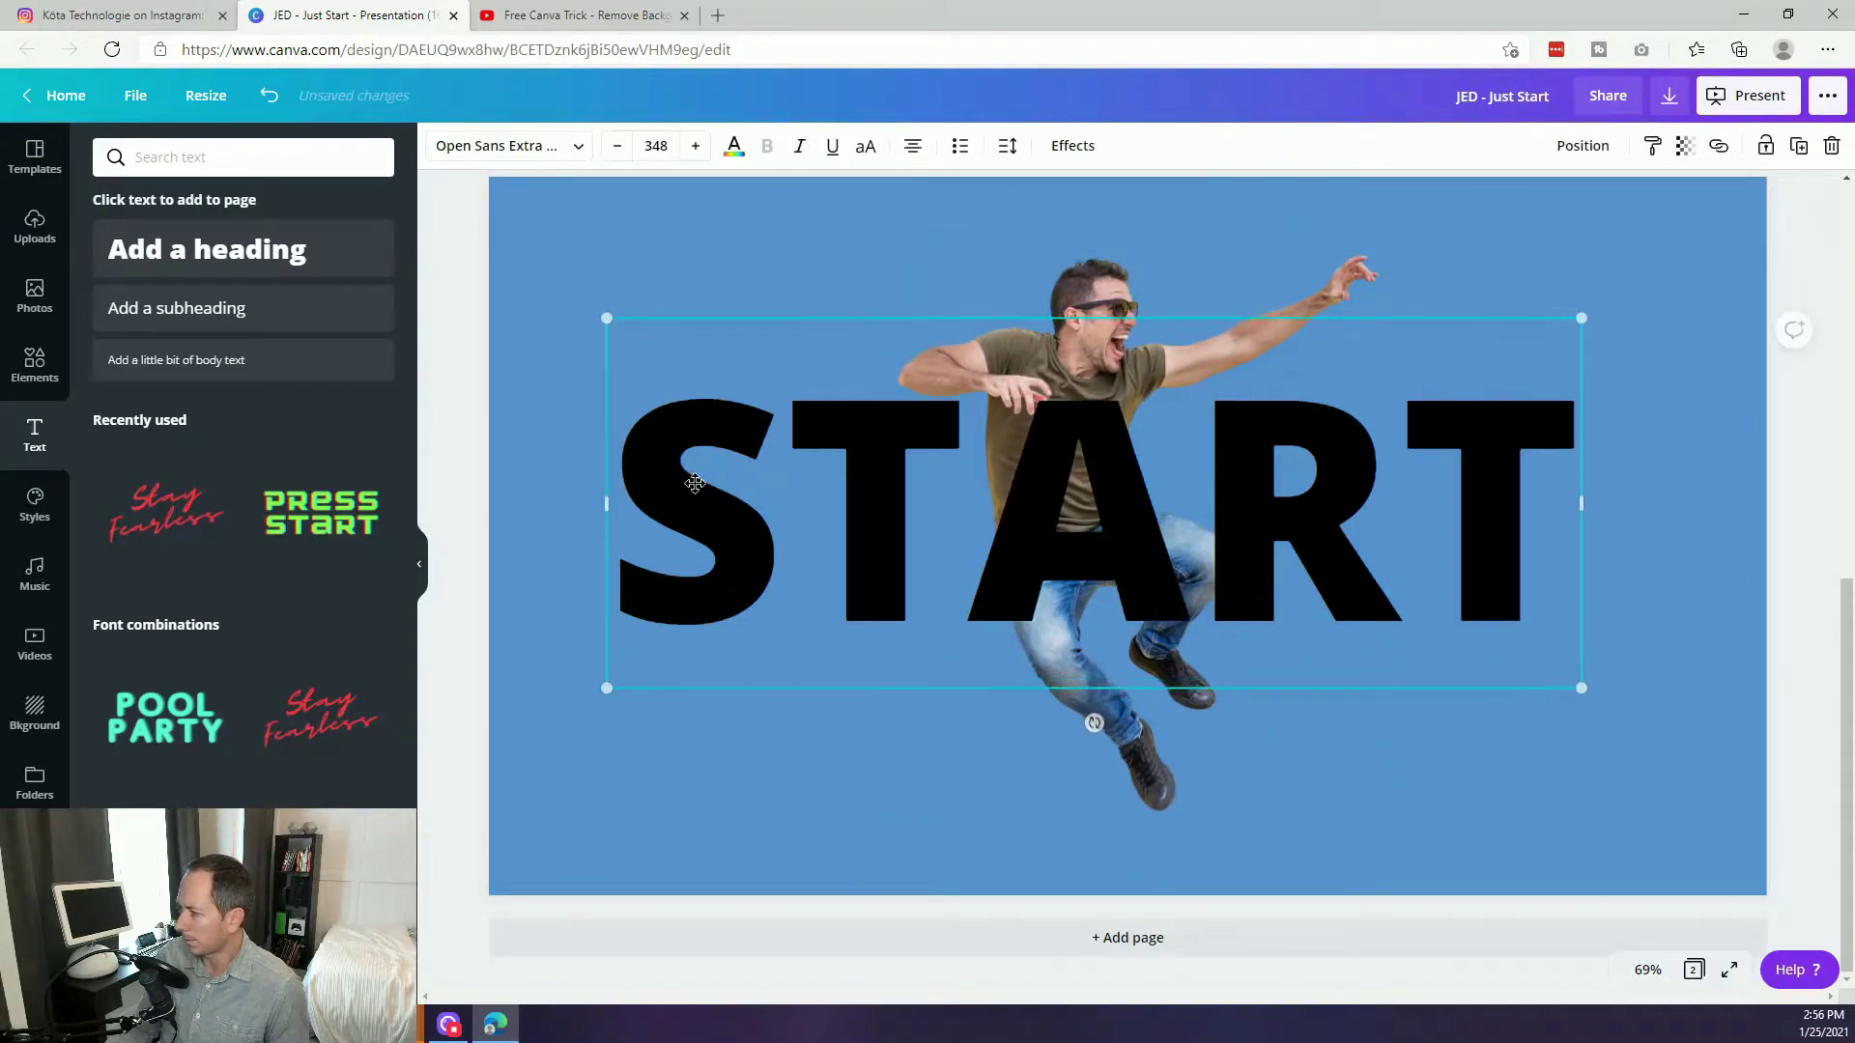
left_click_drag(695, 483, 695, 475)
left_click(509, 502)
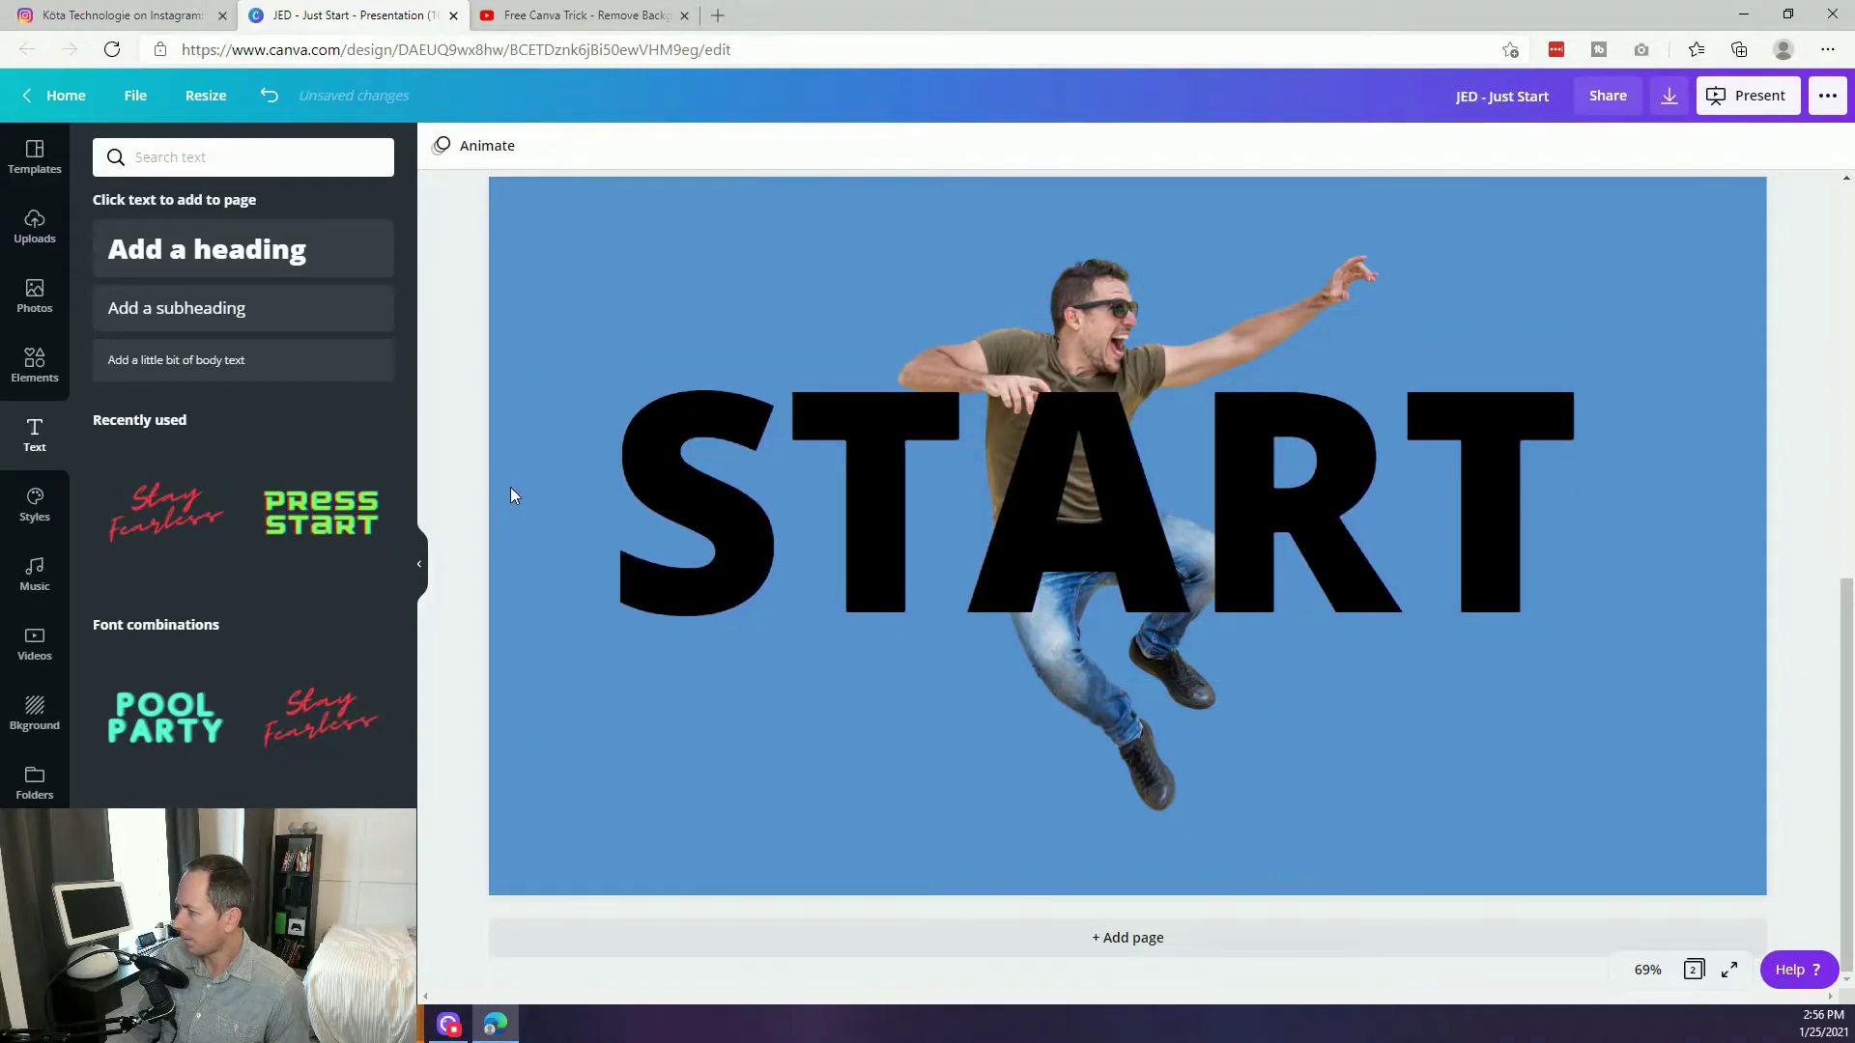
Colour the START heading with the #5891cc blue document colour, matching the background.
left_click(1040, 558)
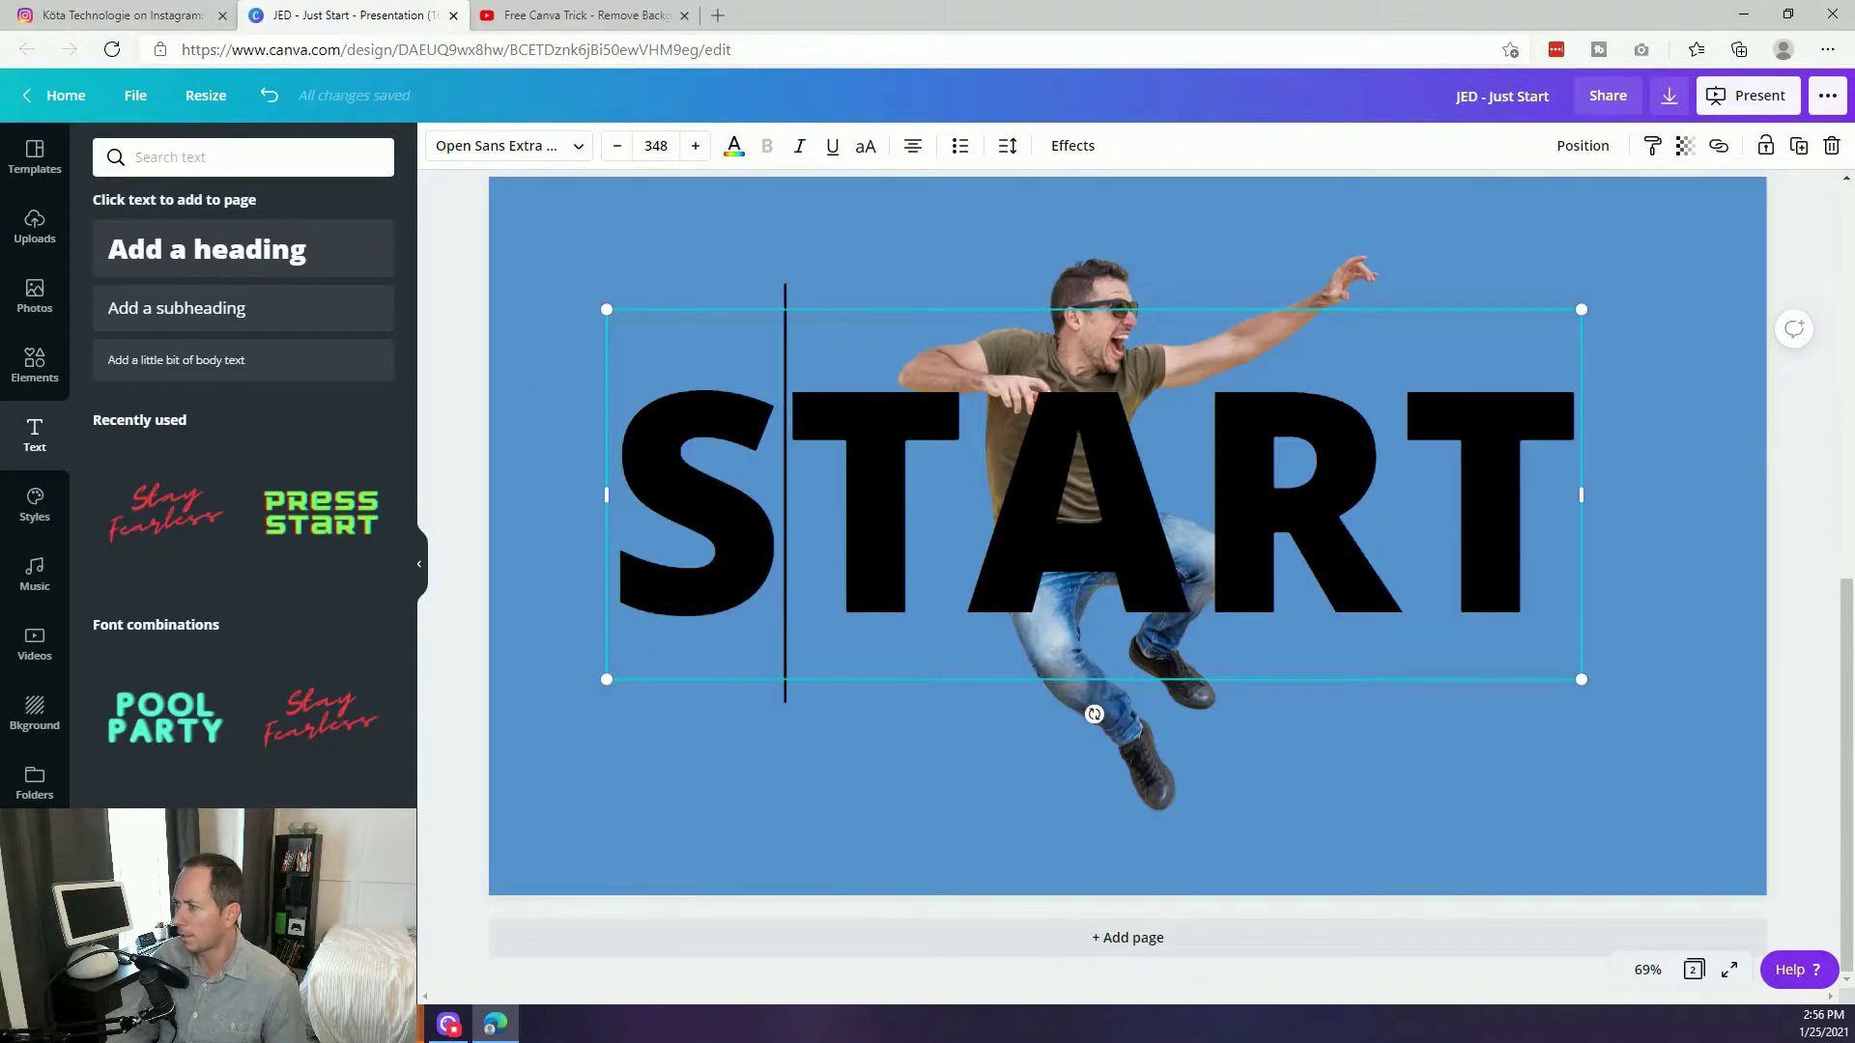
left_click(734, 146)
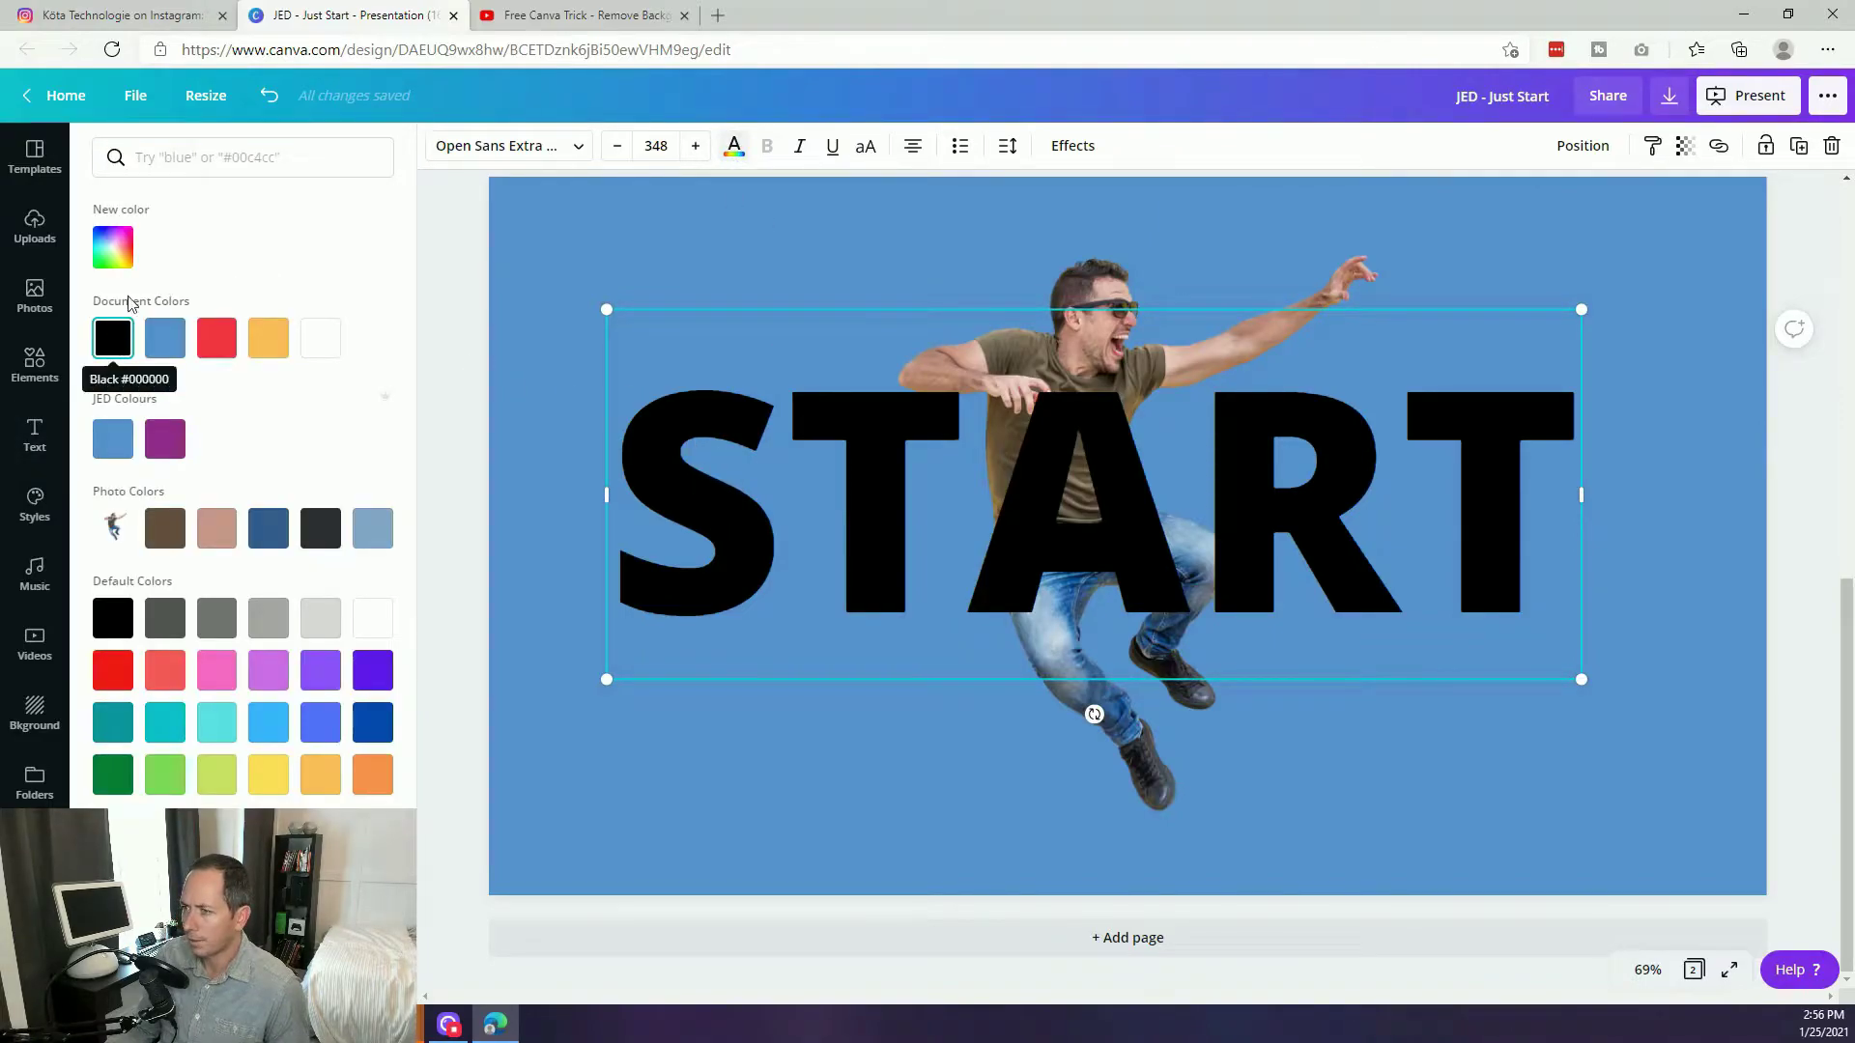
left_click(104, 353)
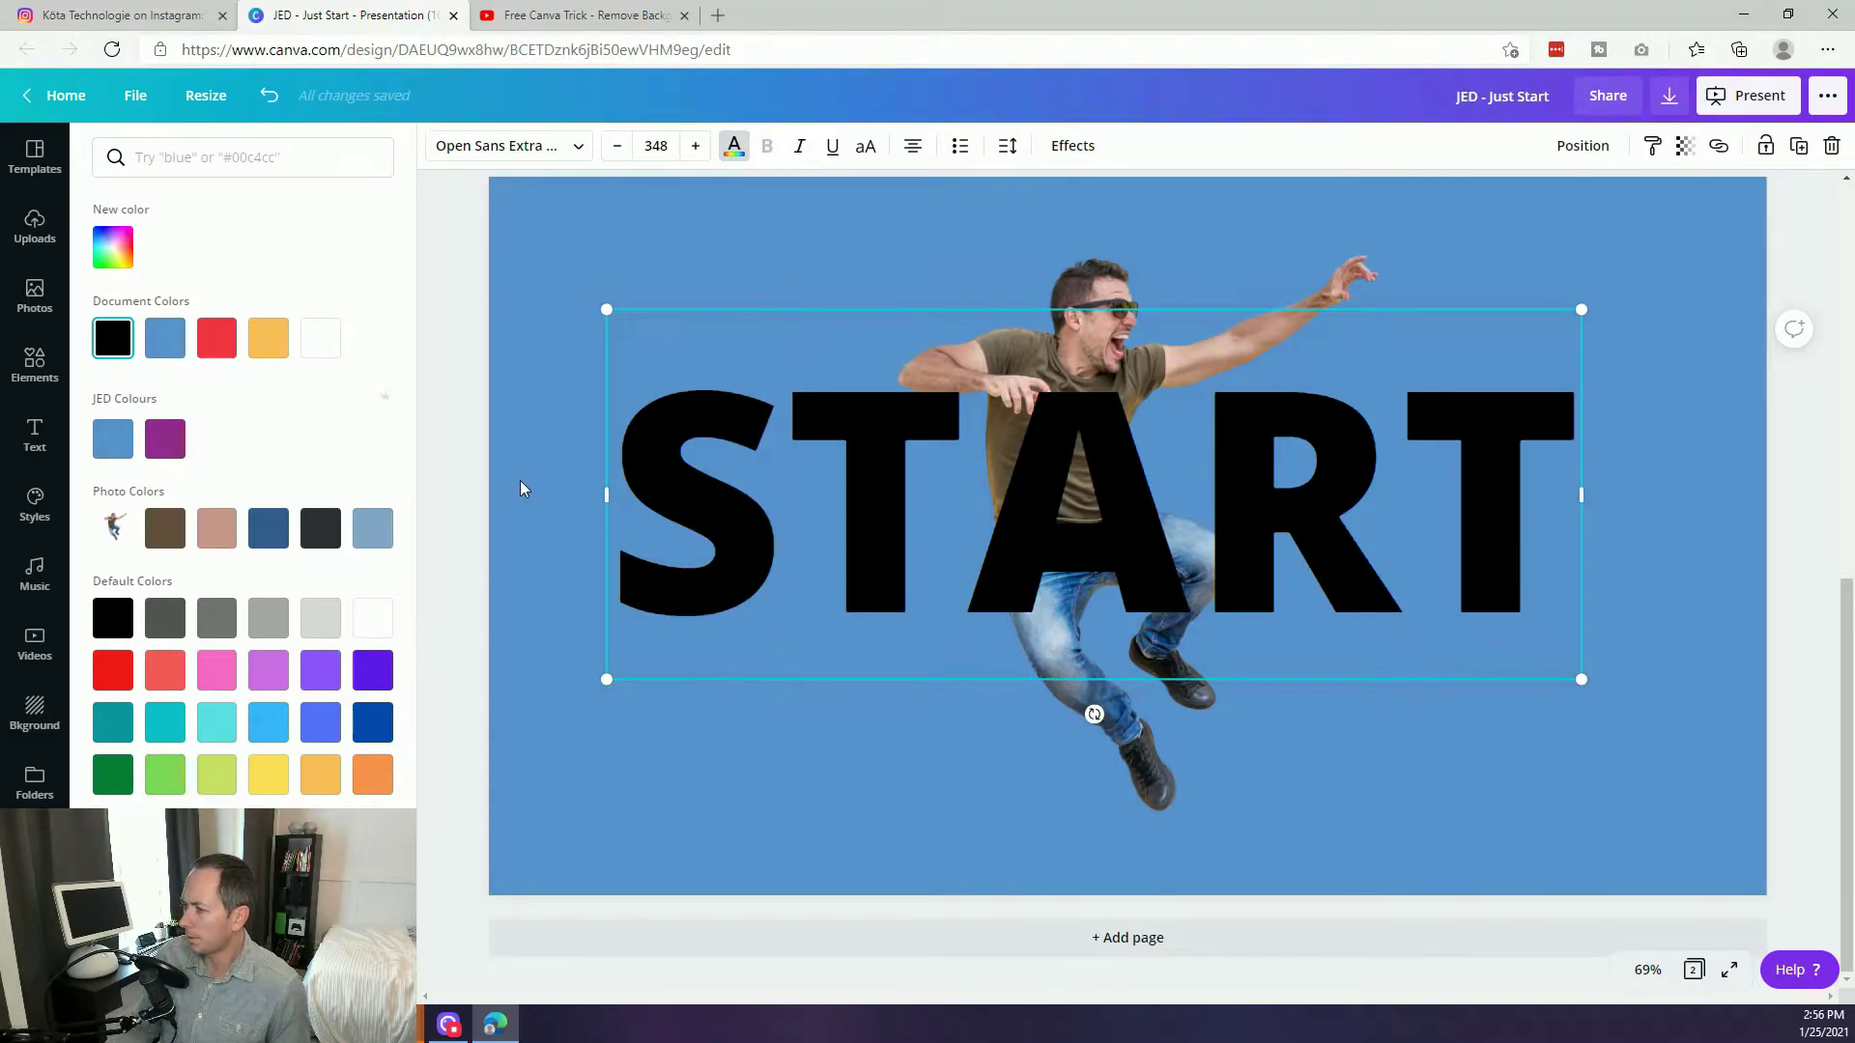
left_click(454, 473)
left_click(435, 329)
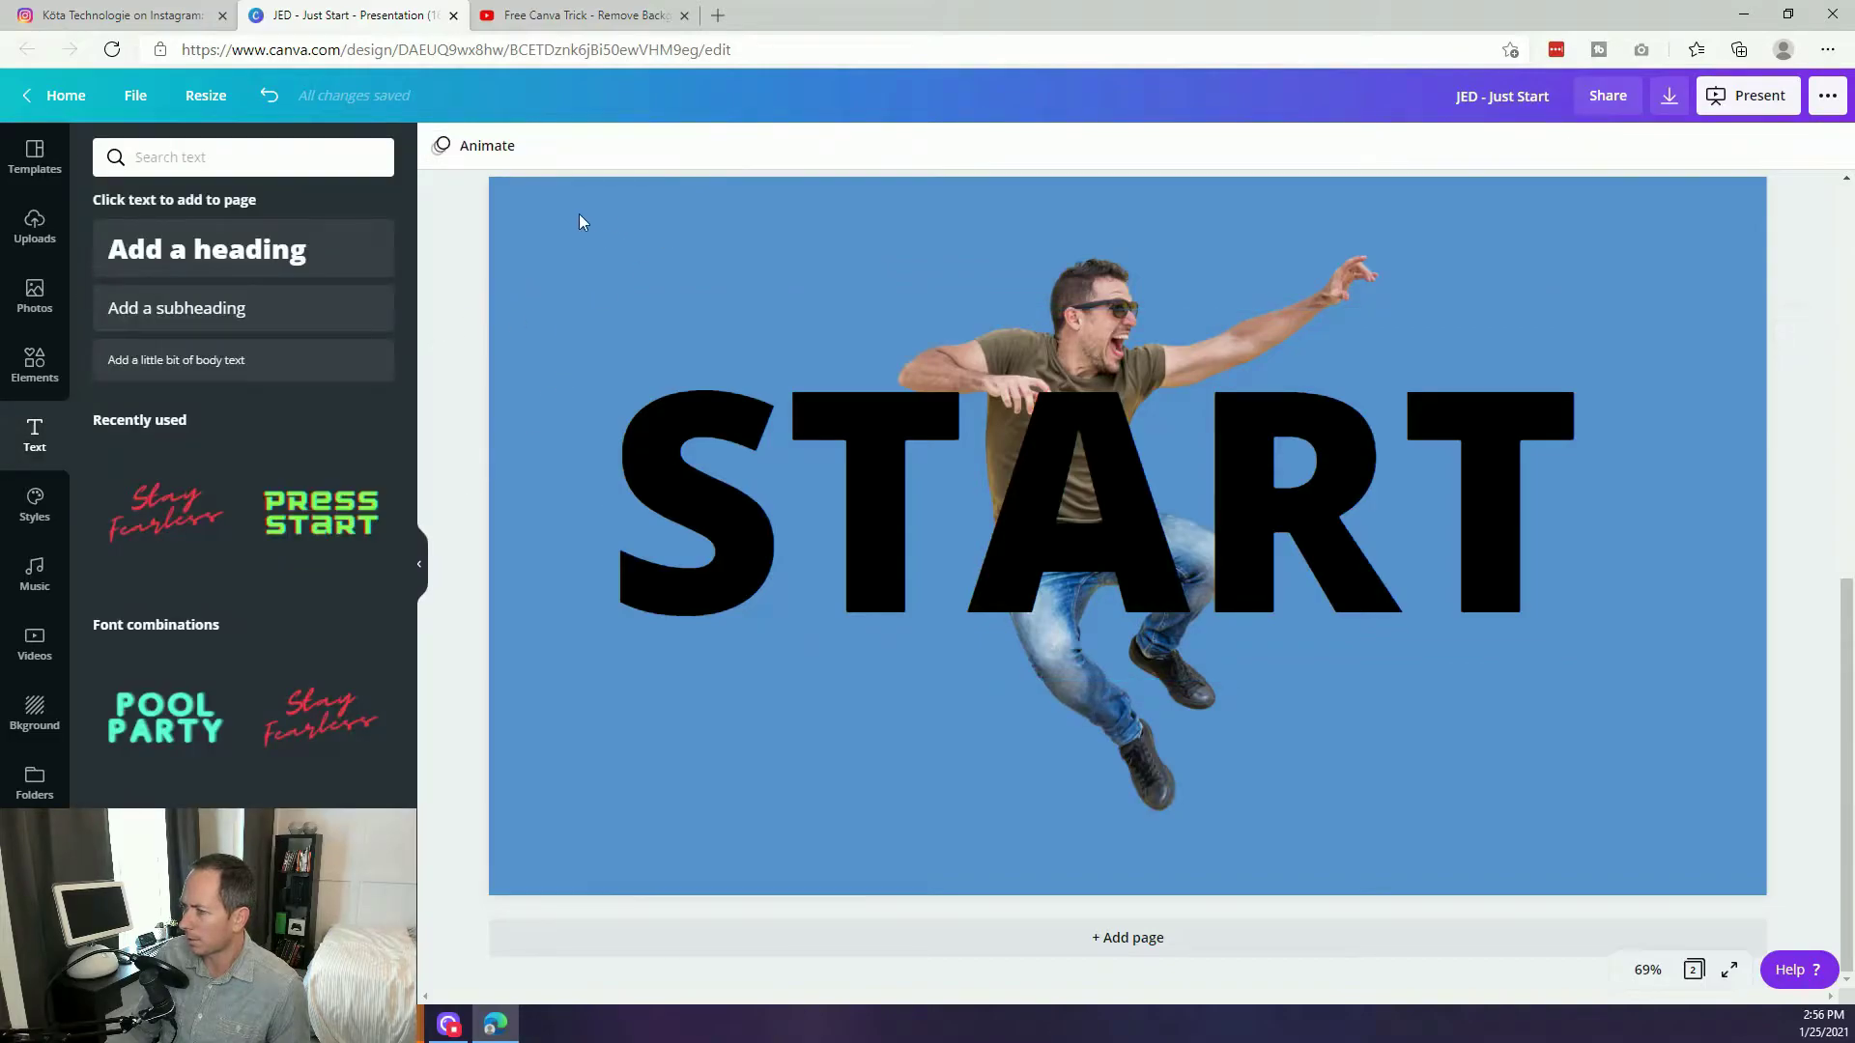
left_click(939, 588)
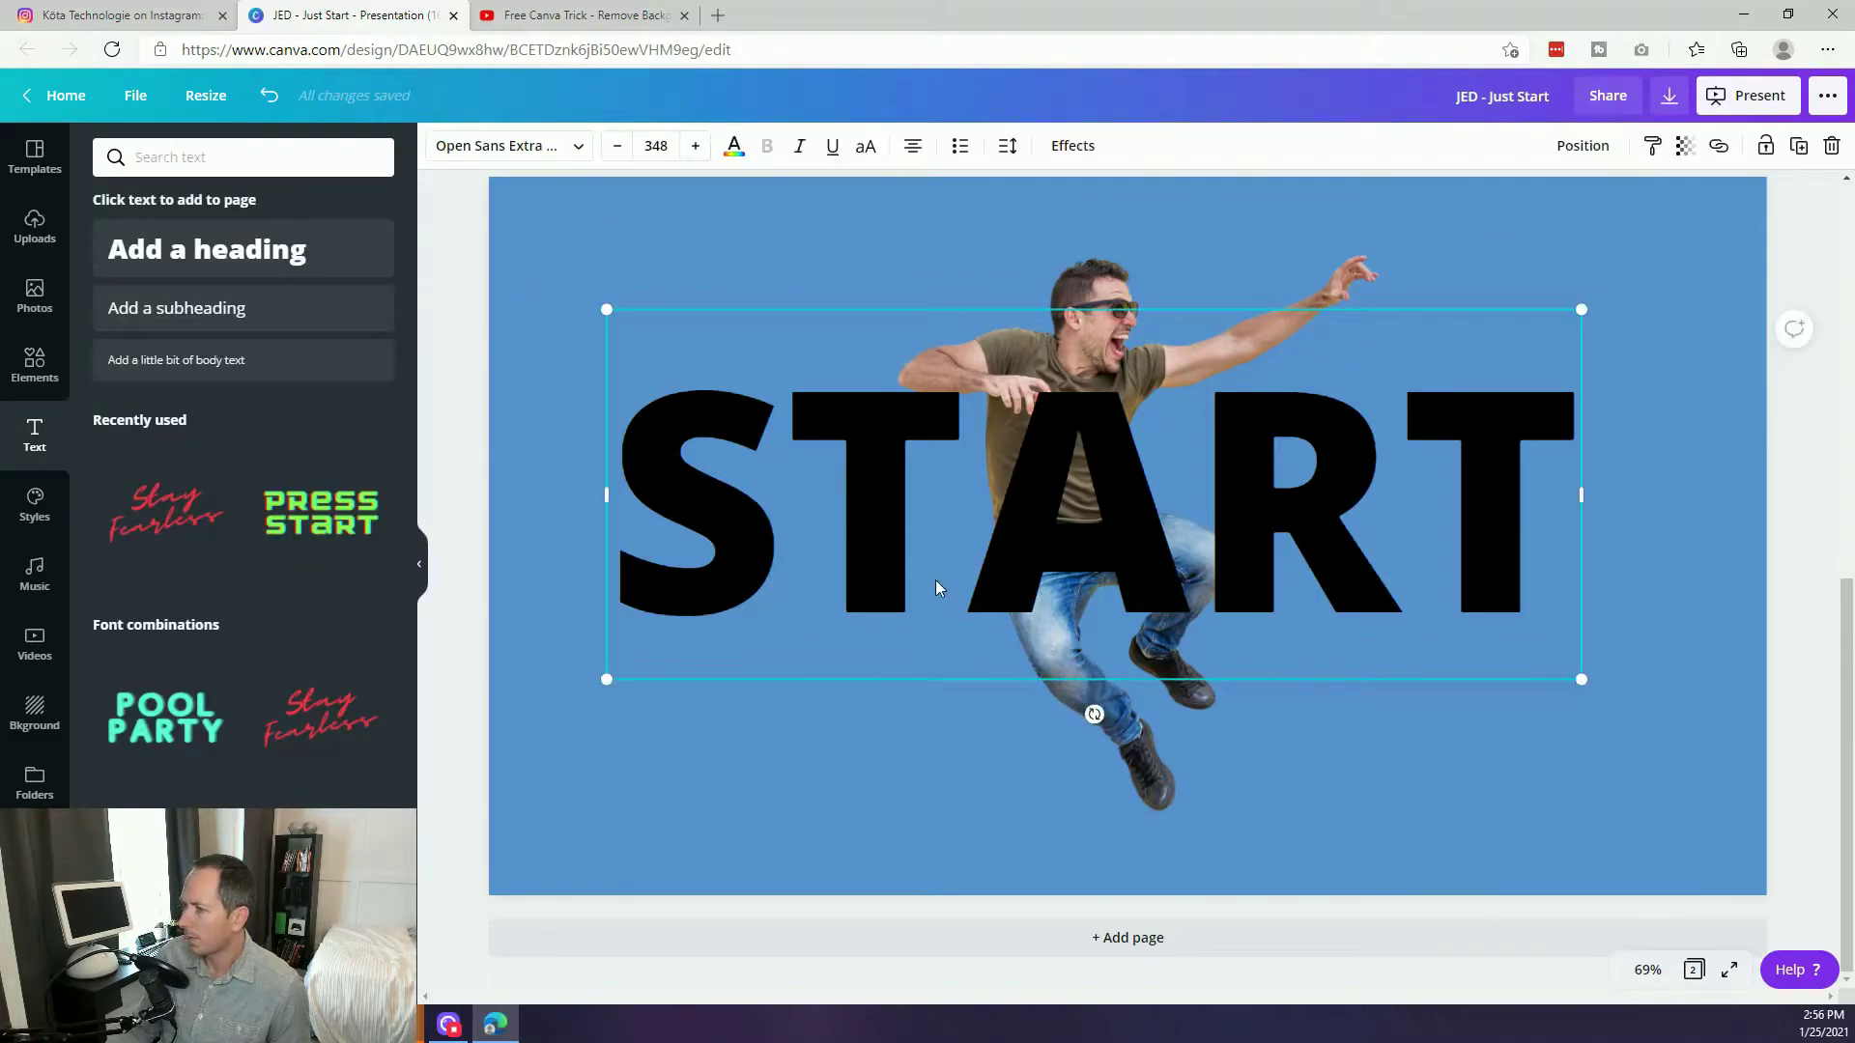
left_click(733, 146)
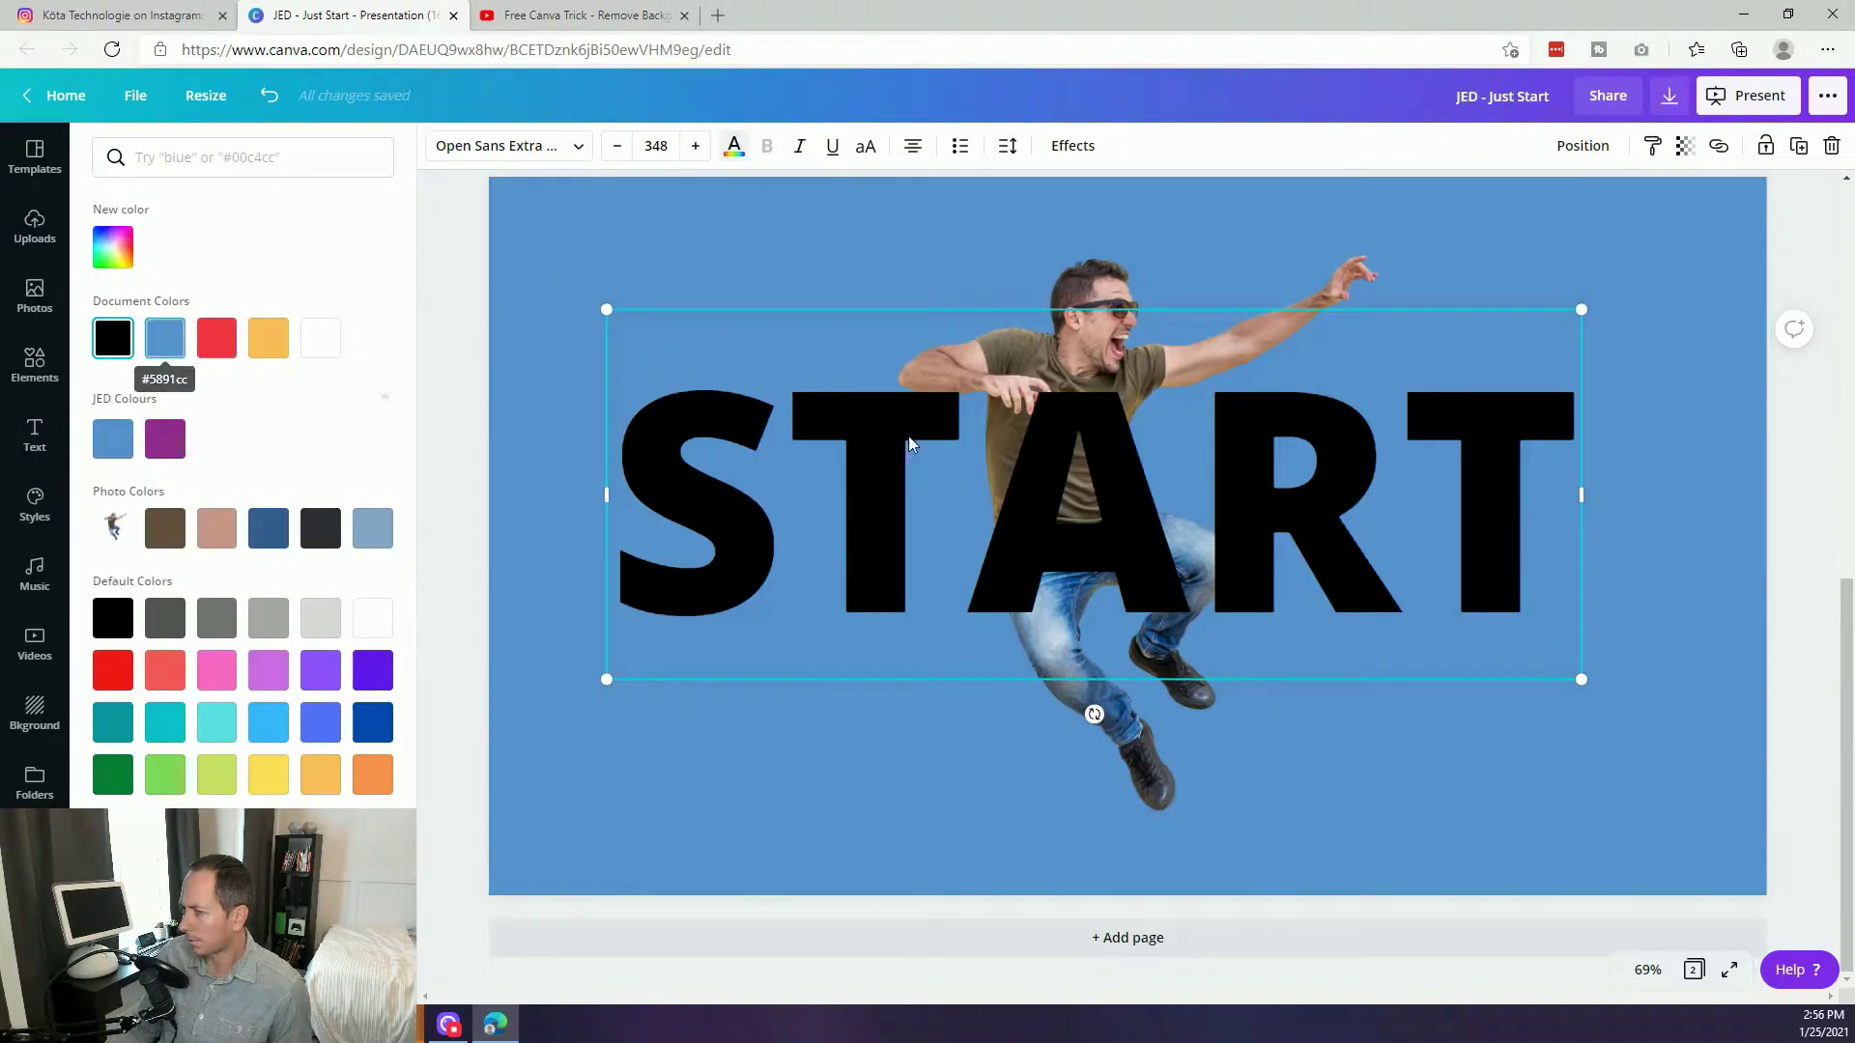
left_click(162, 348)
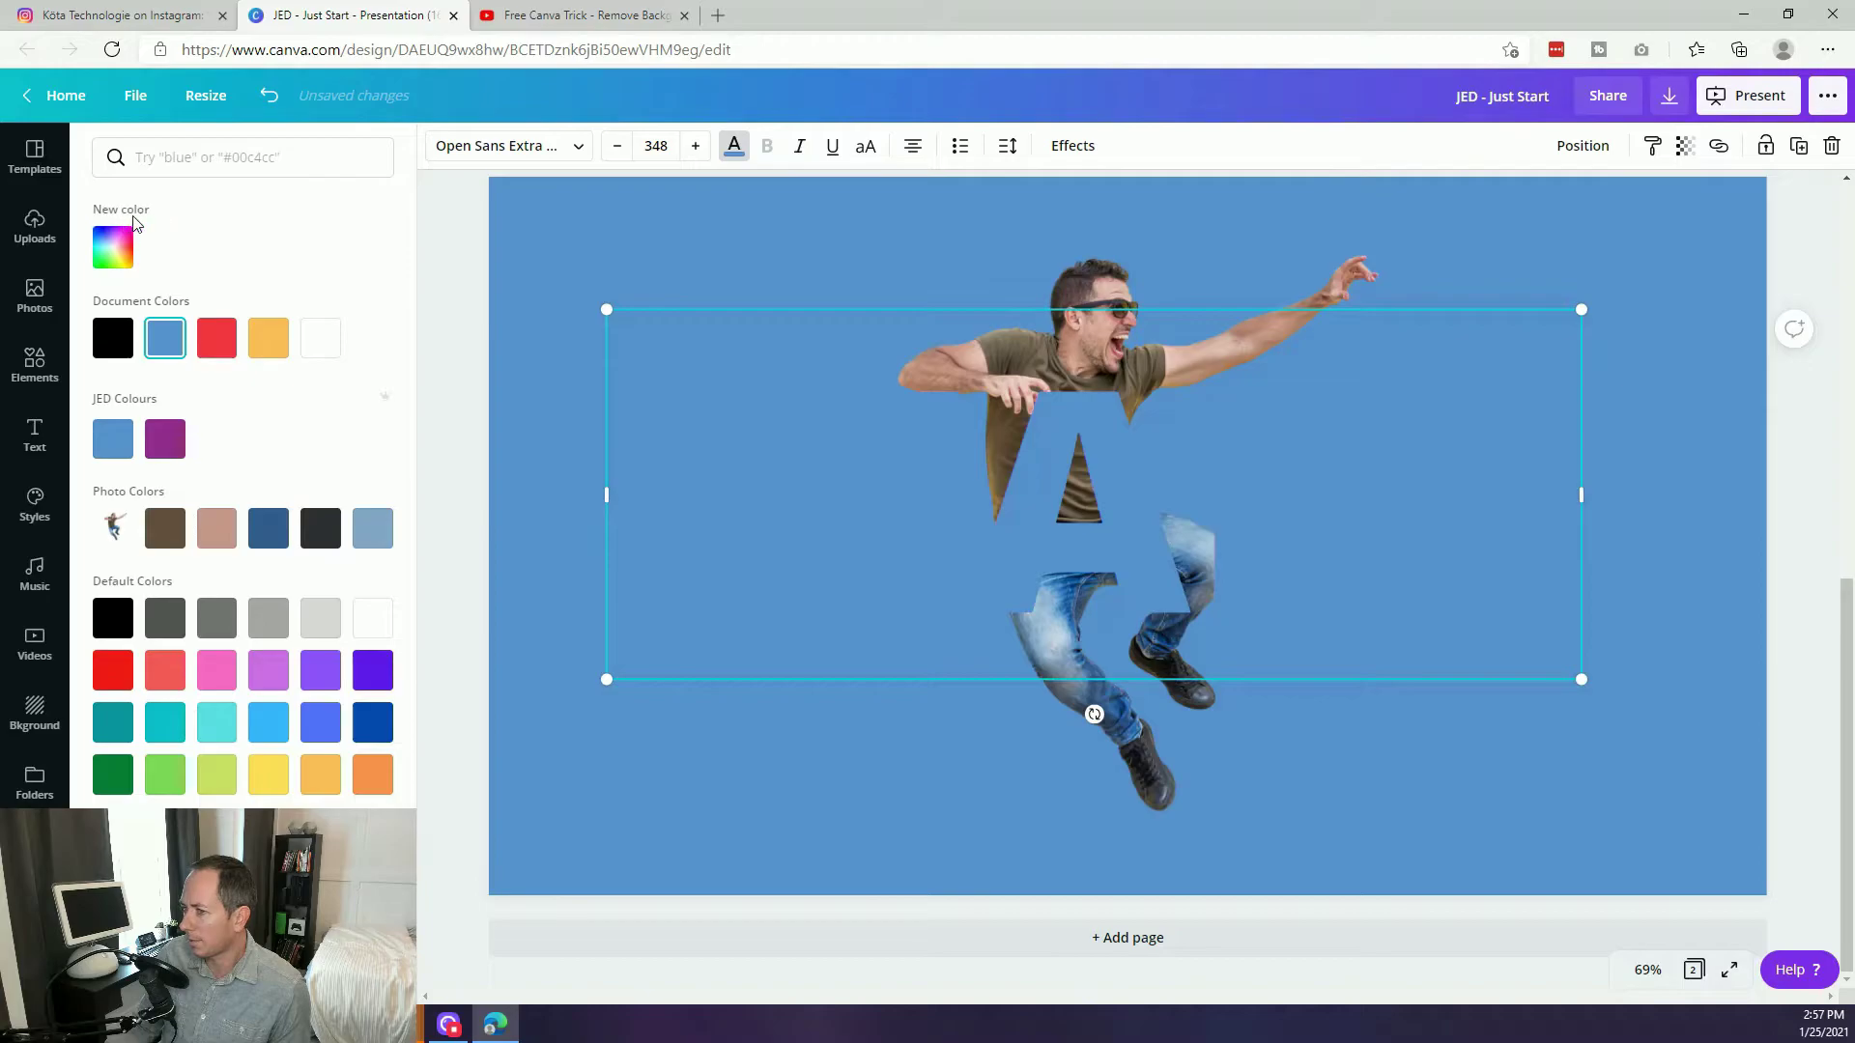
Give START a custom dark navy colour of about #1B2D40.
left_click(118, 256)
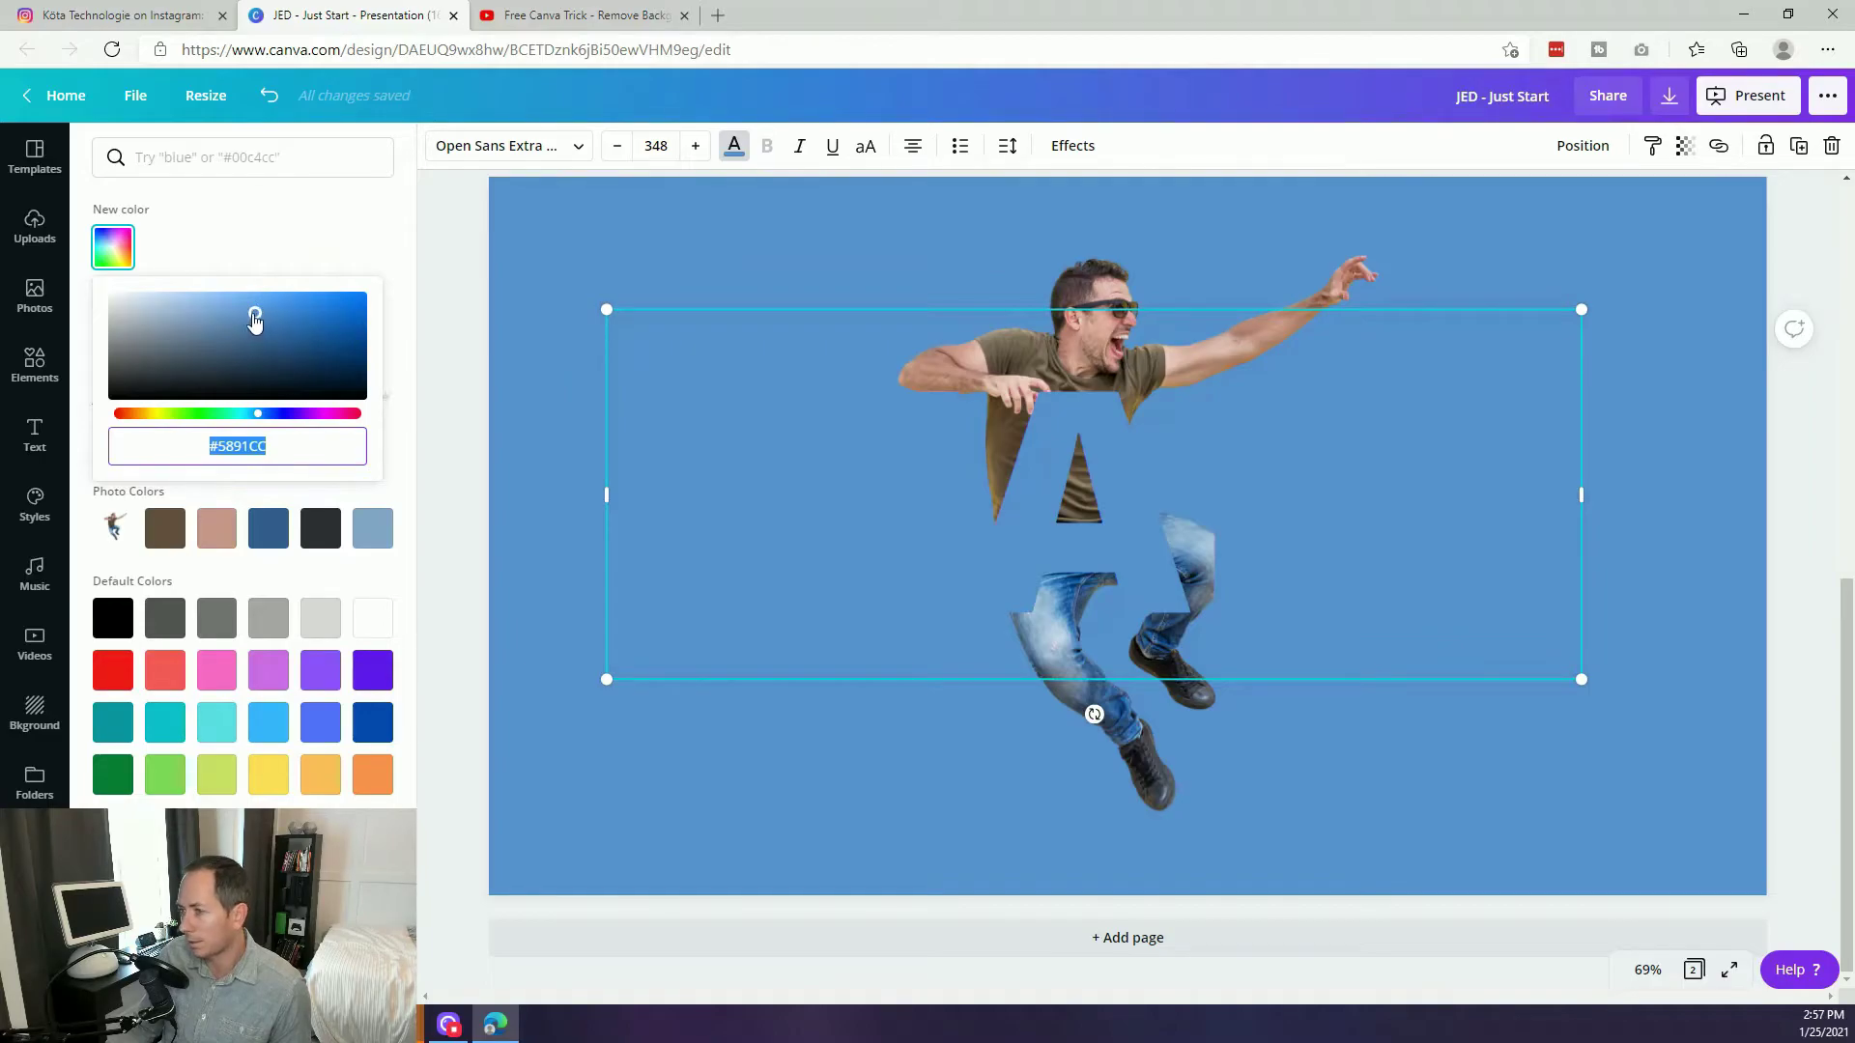
left_click_drag(257, 319, 260, 370)
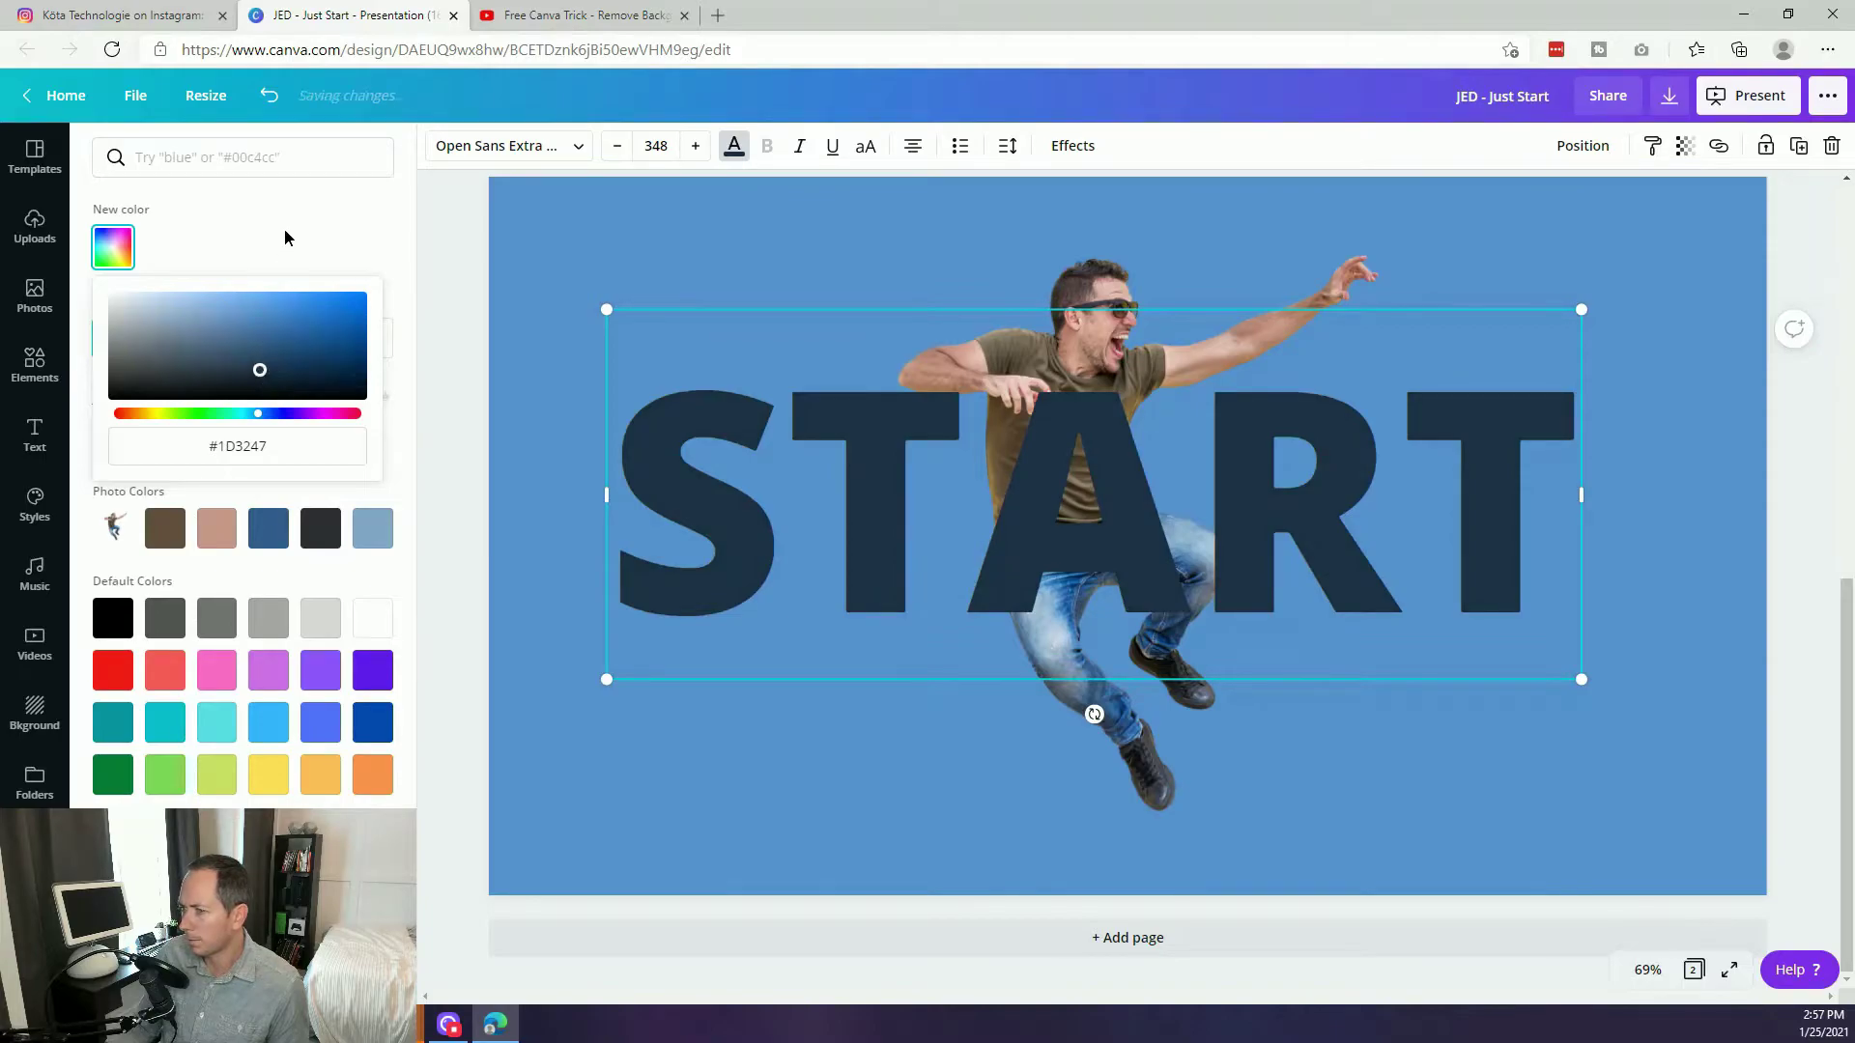
left_click(951, 485)
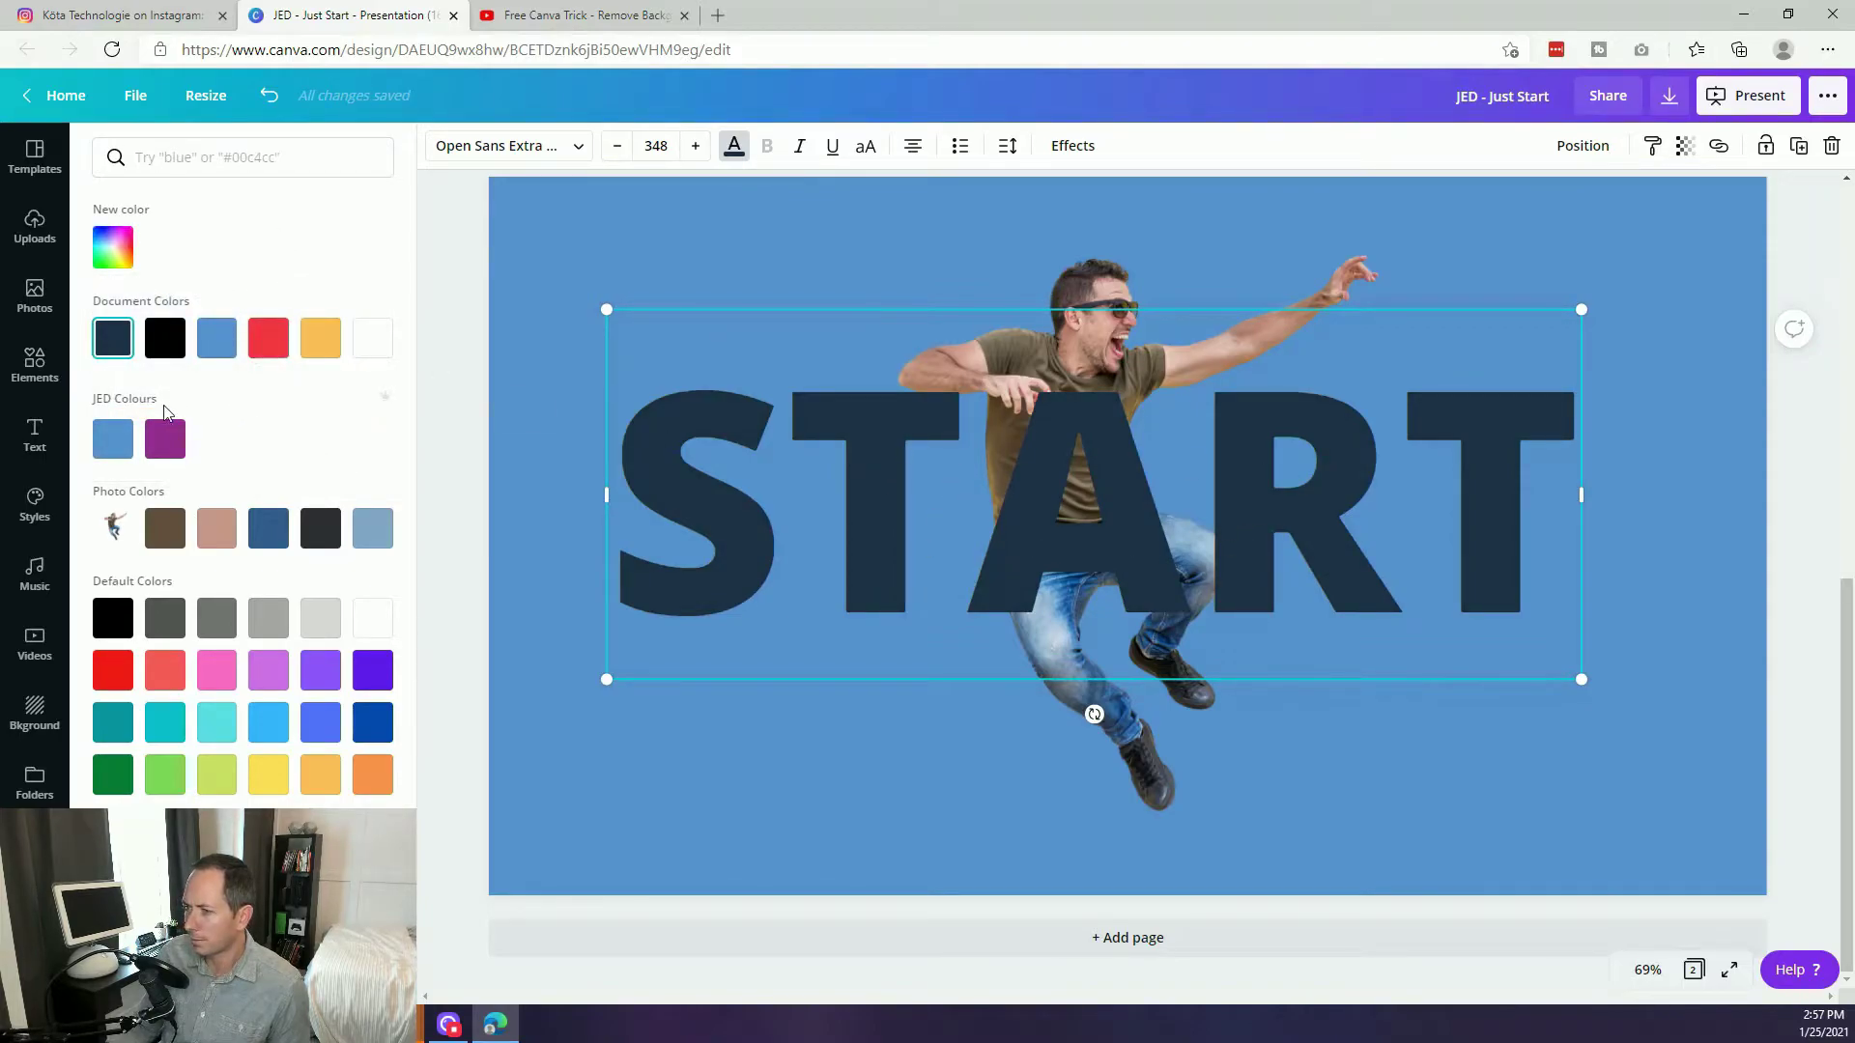
left_click(217, 338)
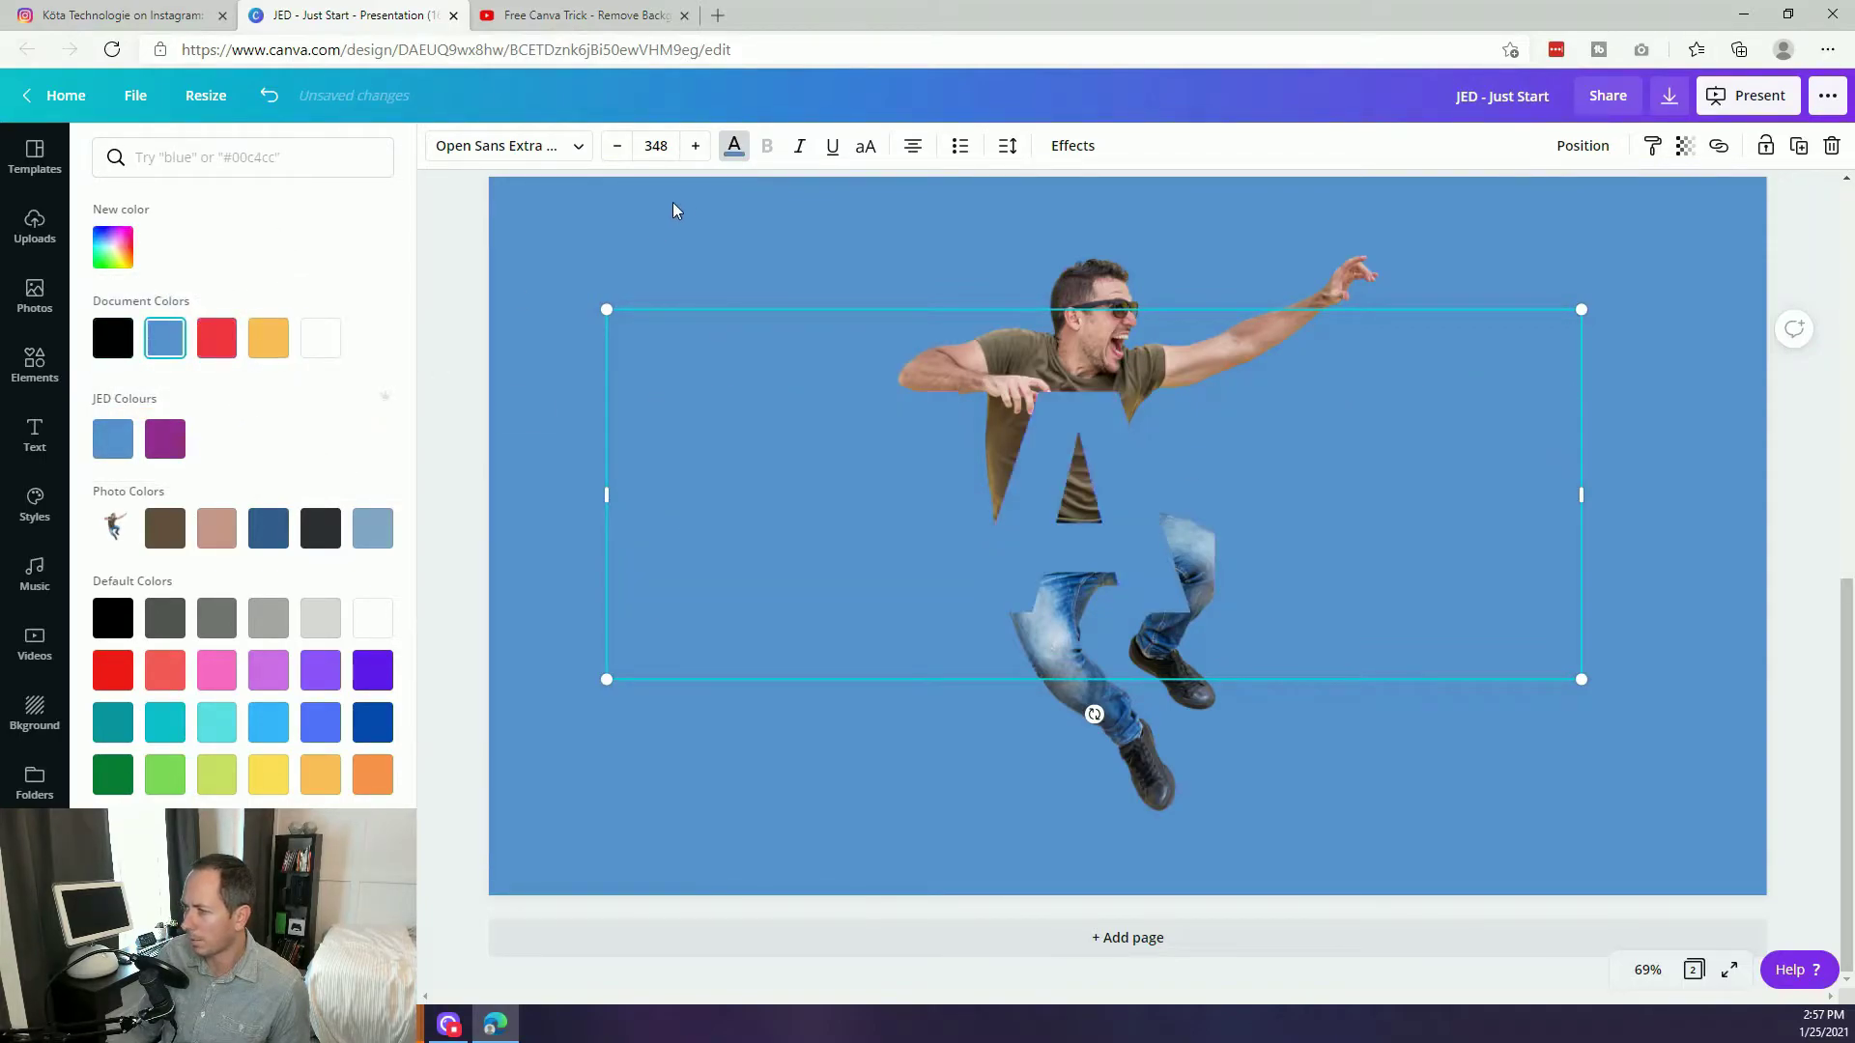
left_click(113, 248)
left_click_drag(255, 314, 255, 371)
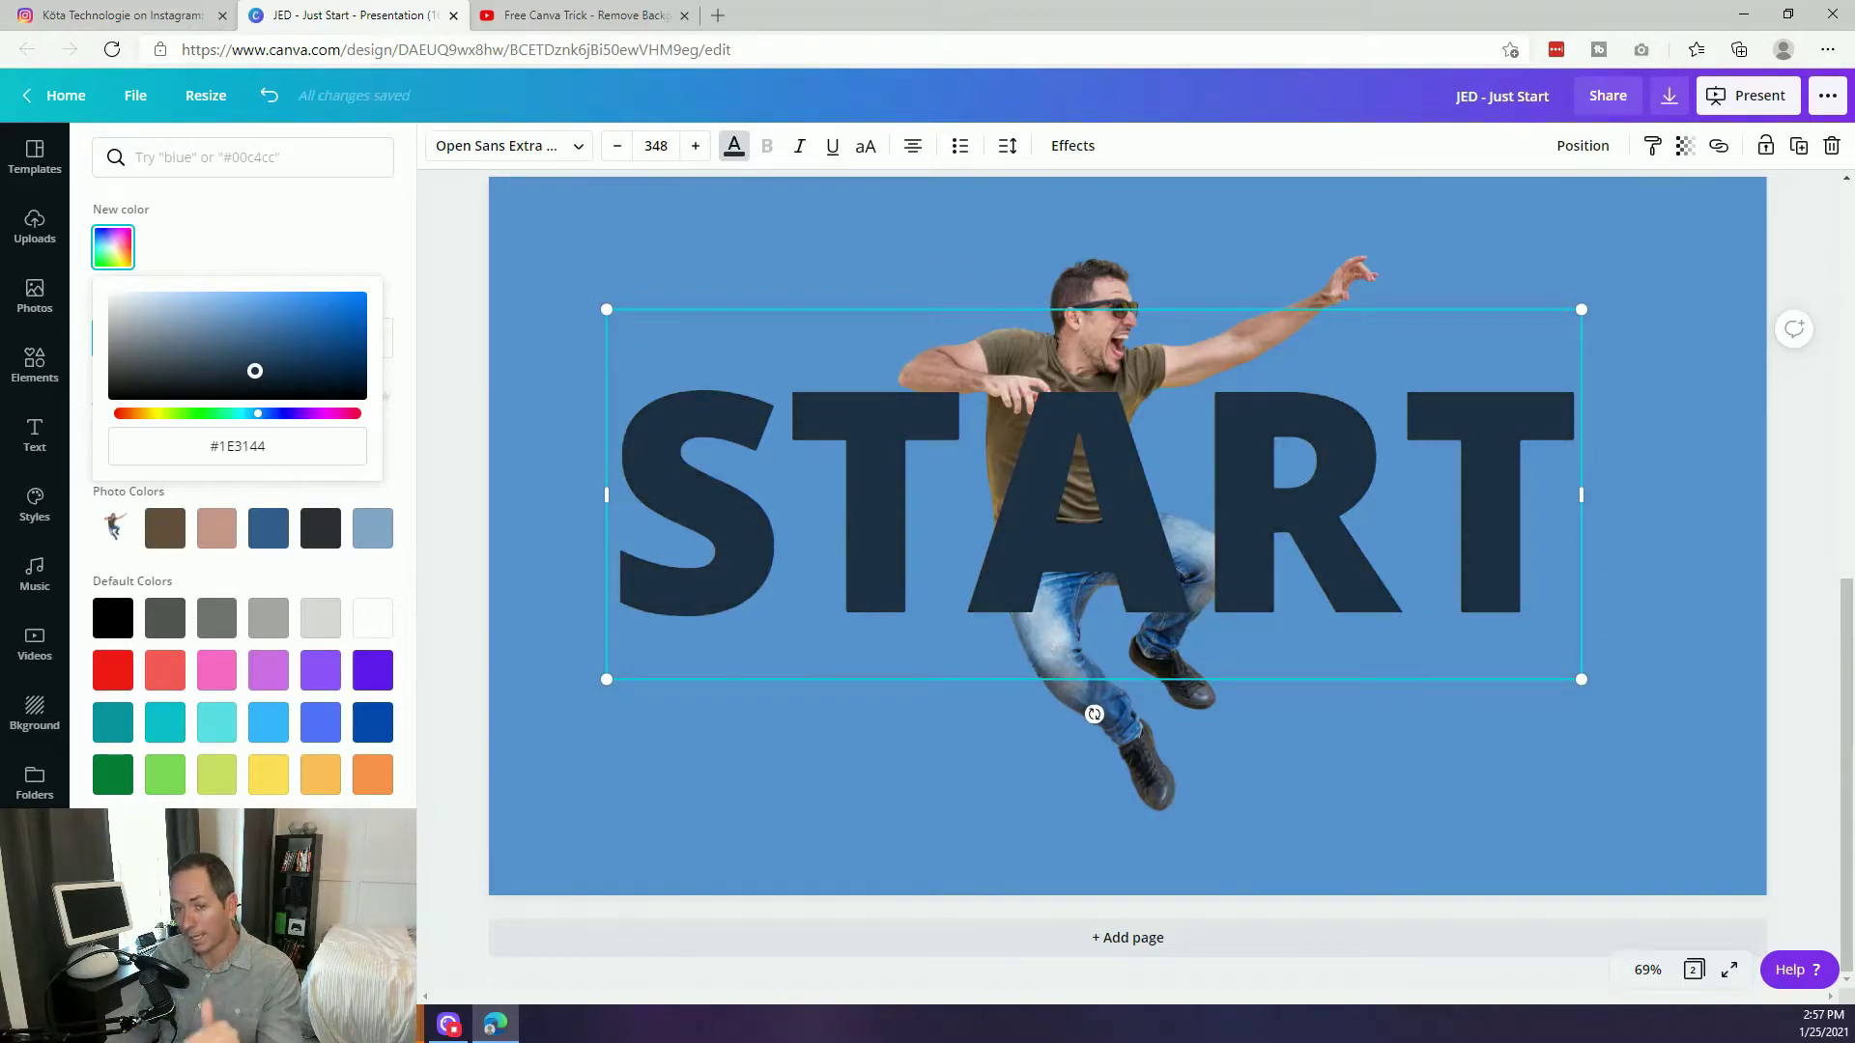
left_click_drag(255, 371, 258, 377)
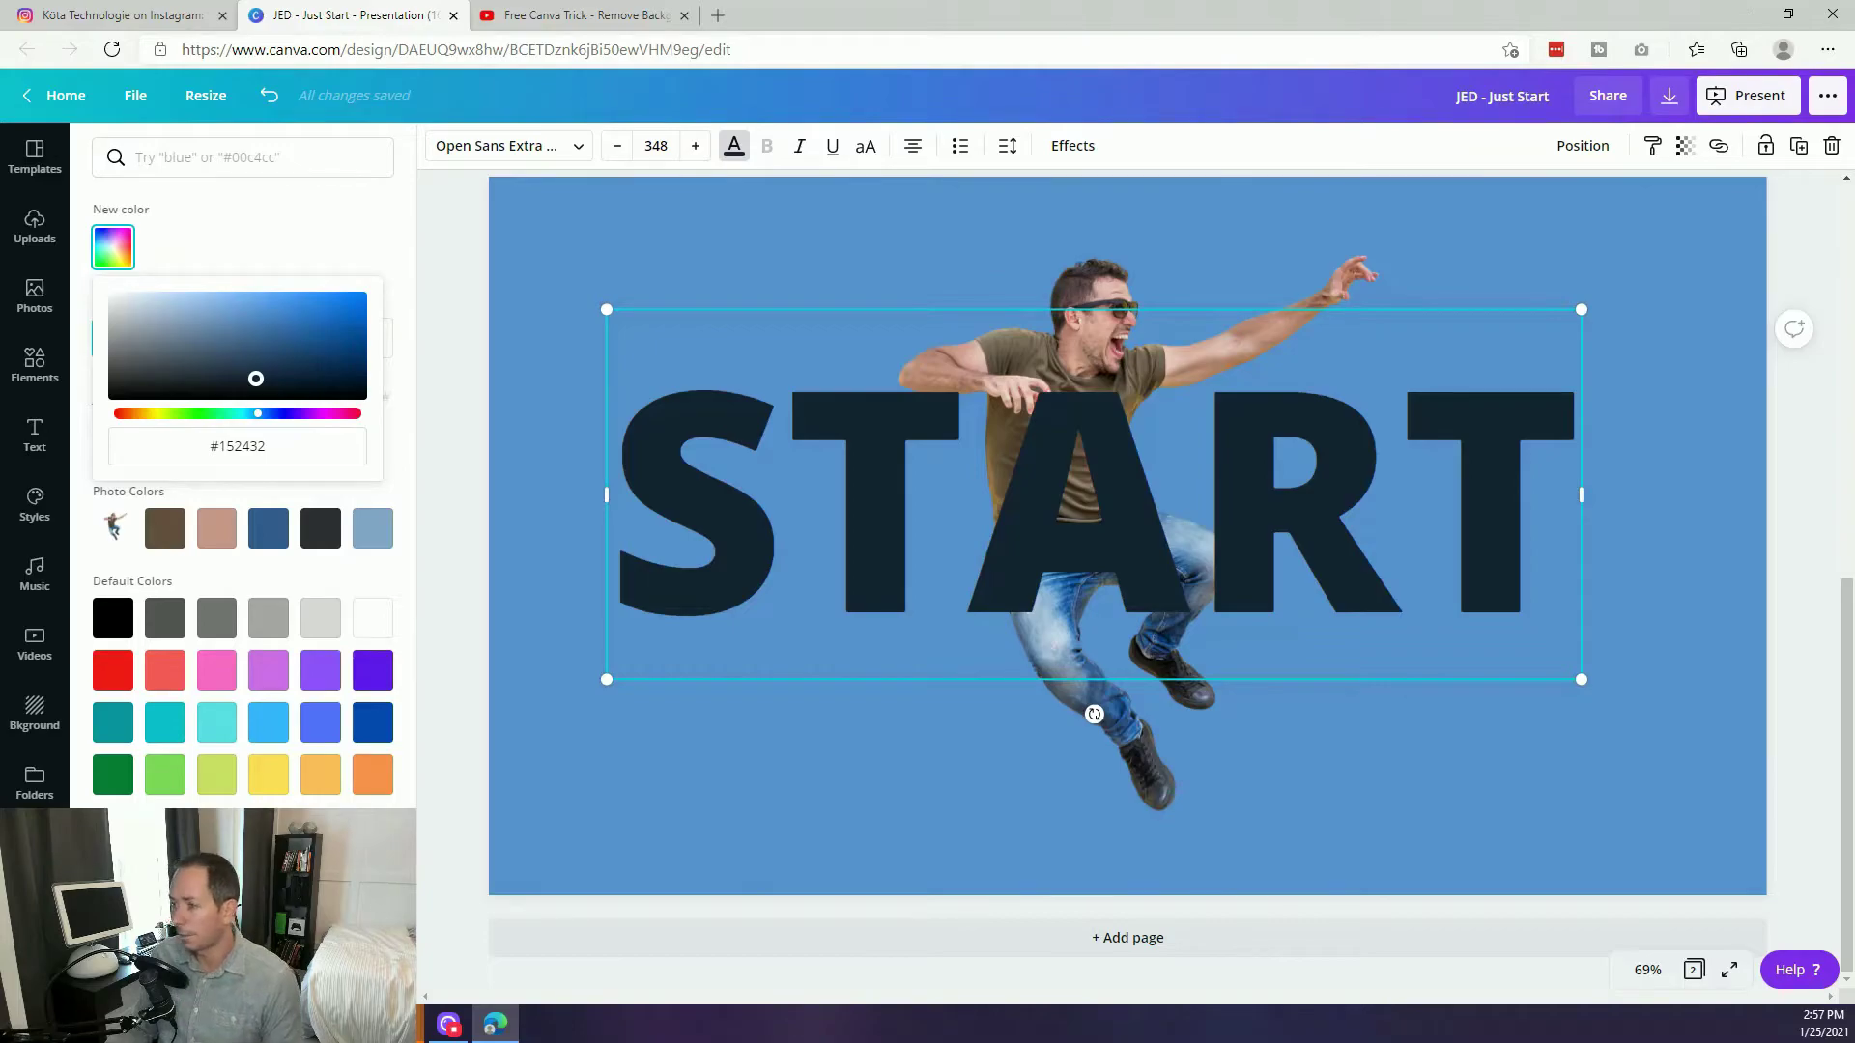
left_click_drag(256, 378, 257, 373)
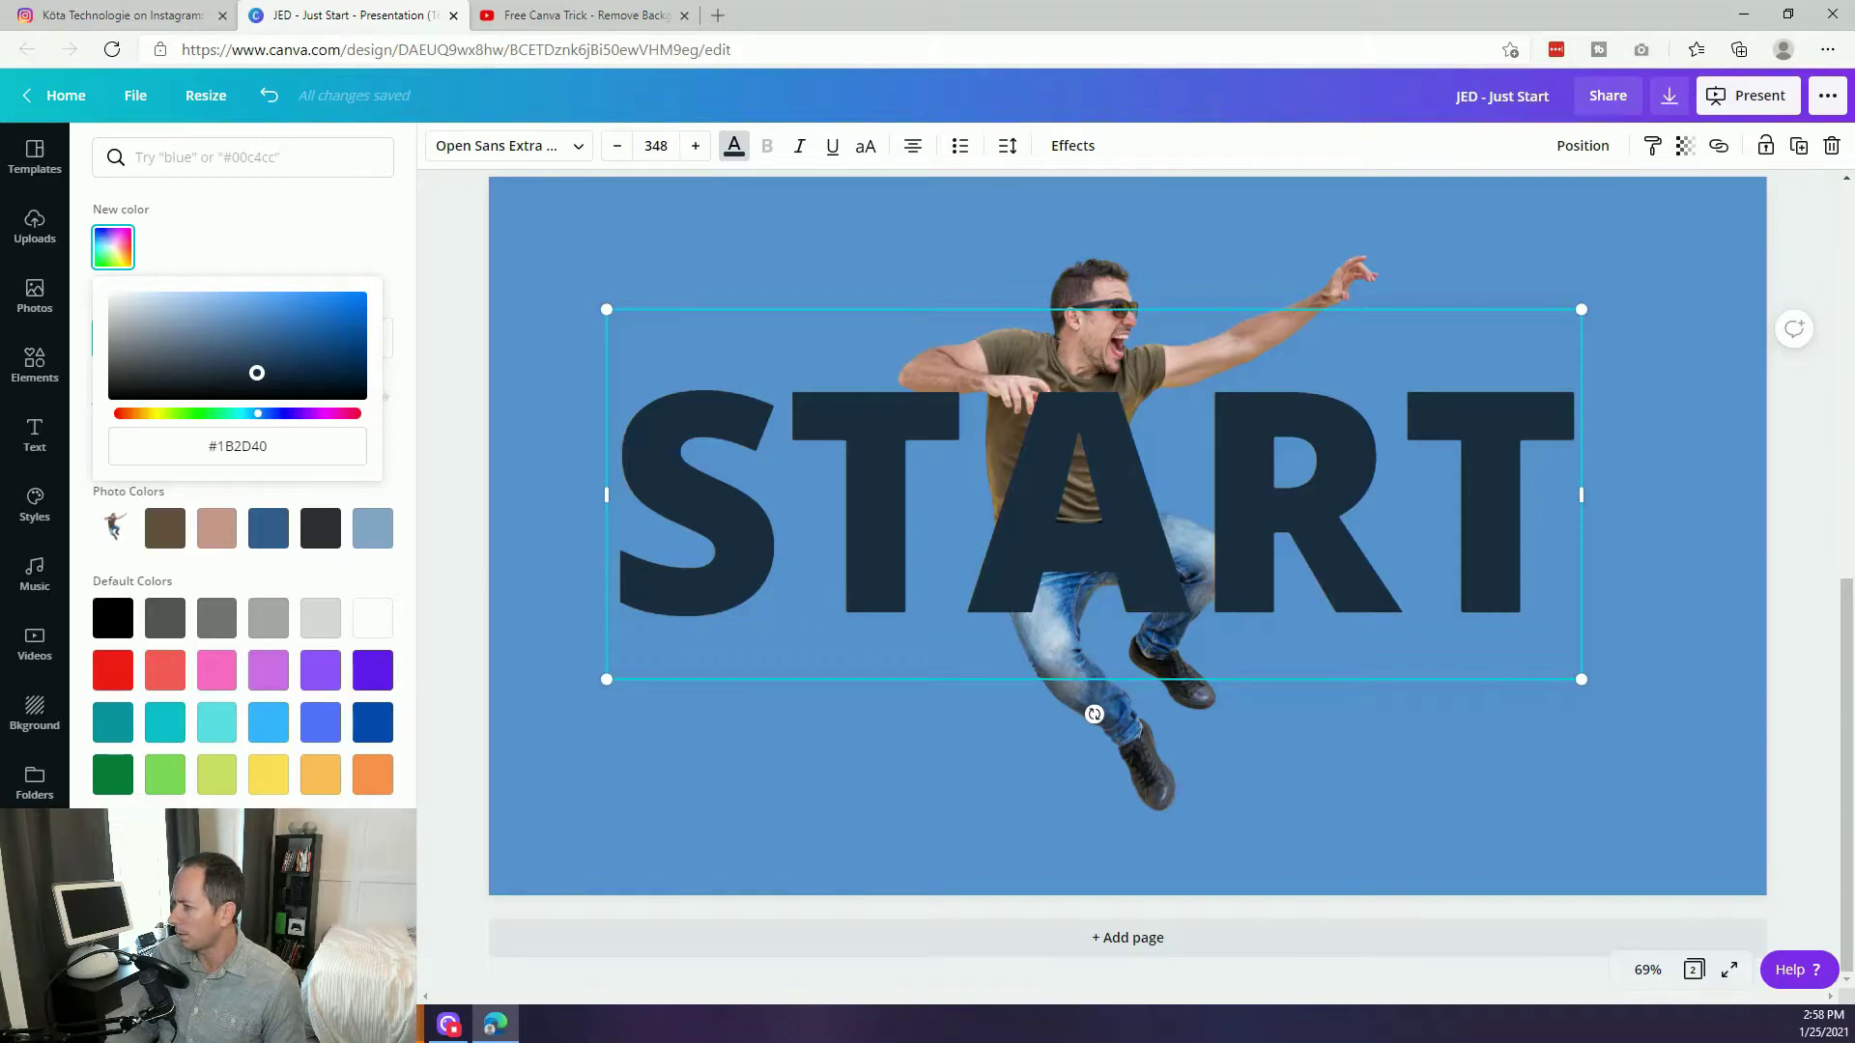
left_click(460, 419)
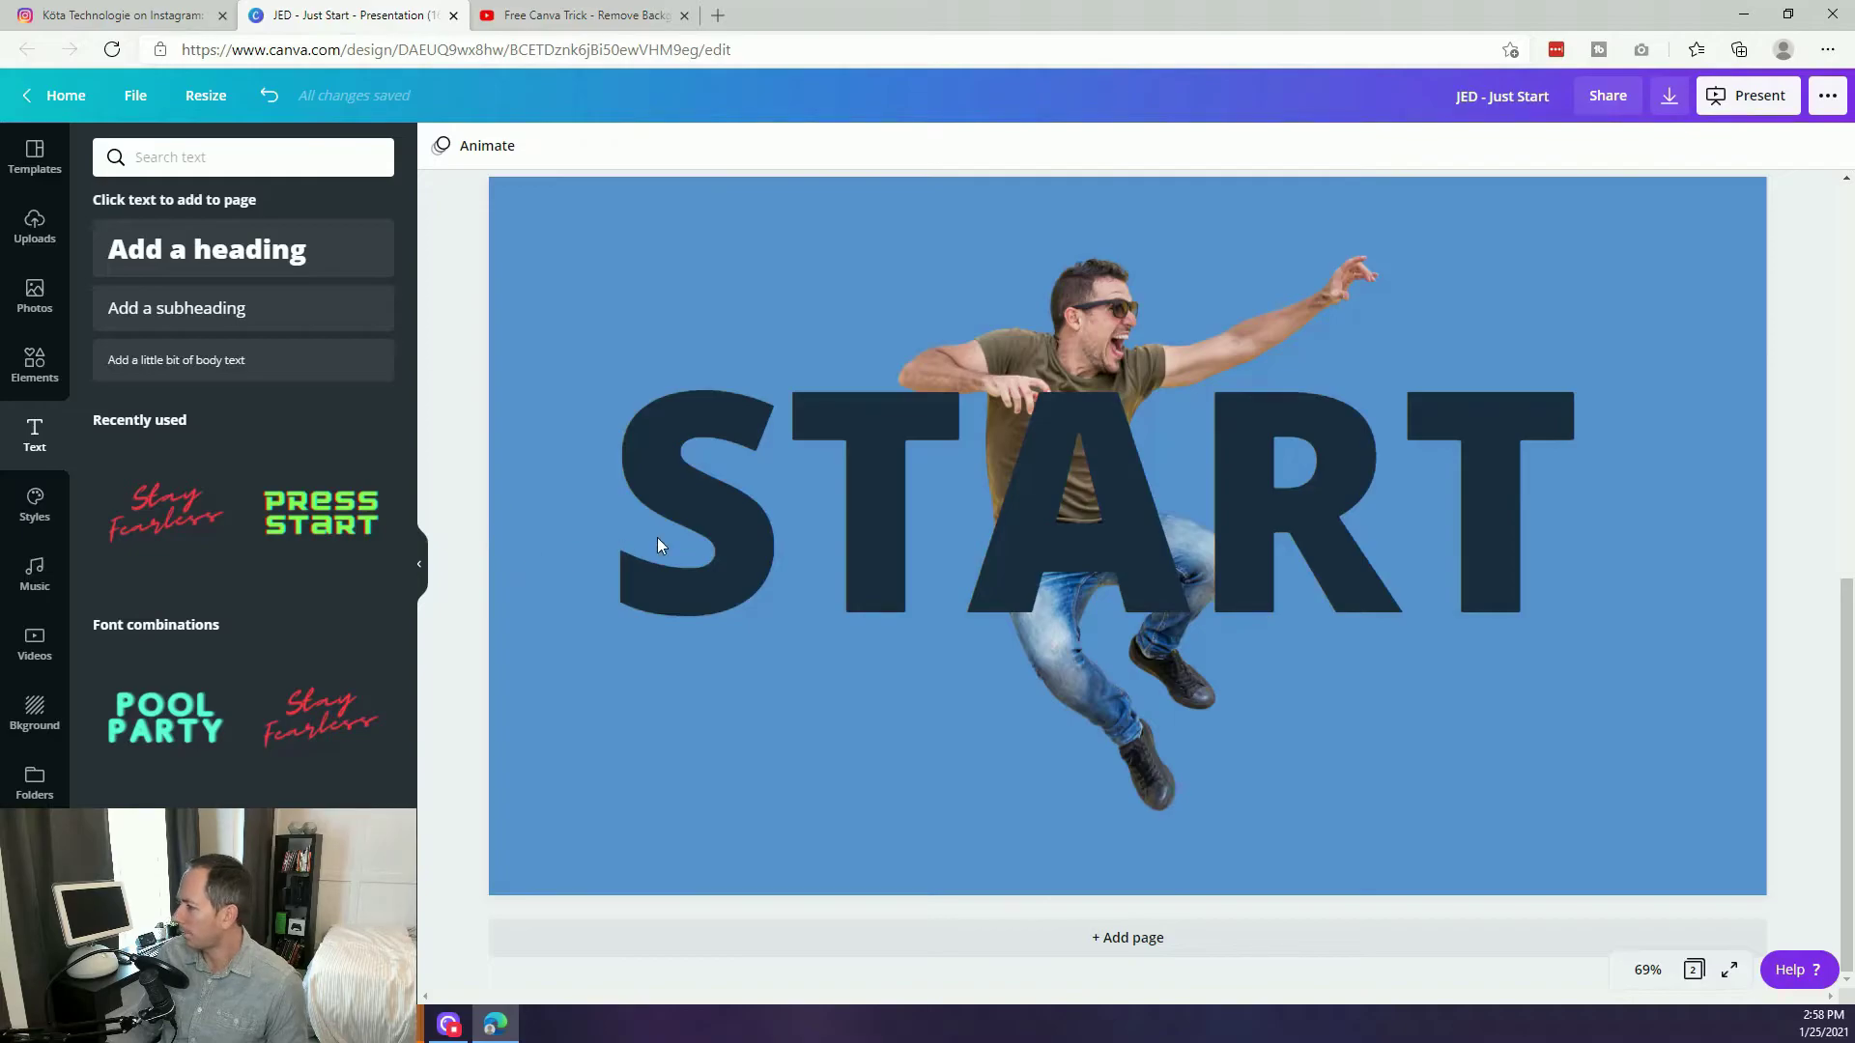
Nudge the START text up slightly on the page.
left_click(814, 534)
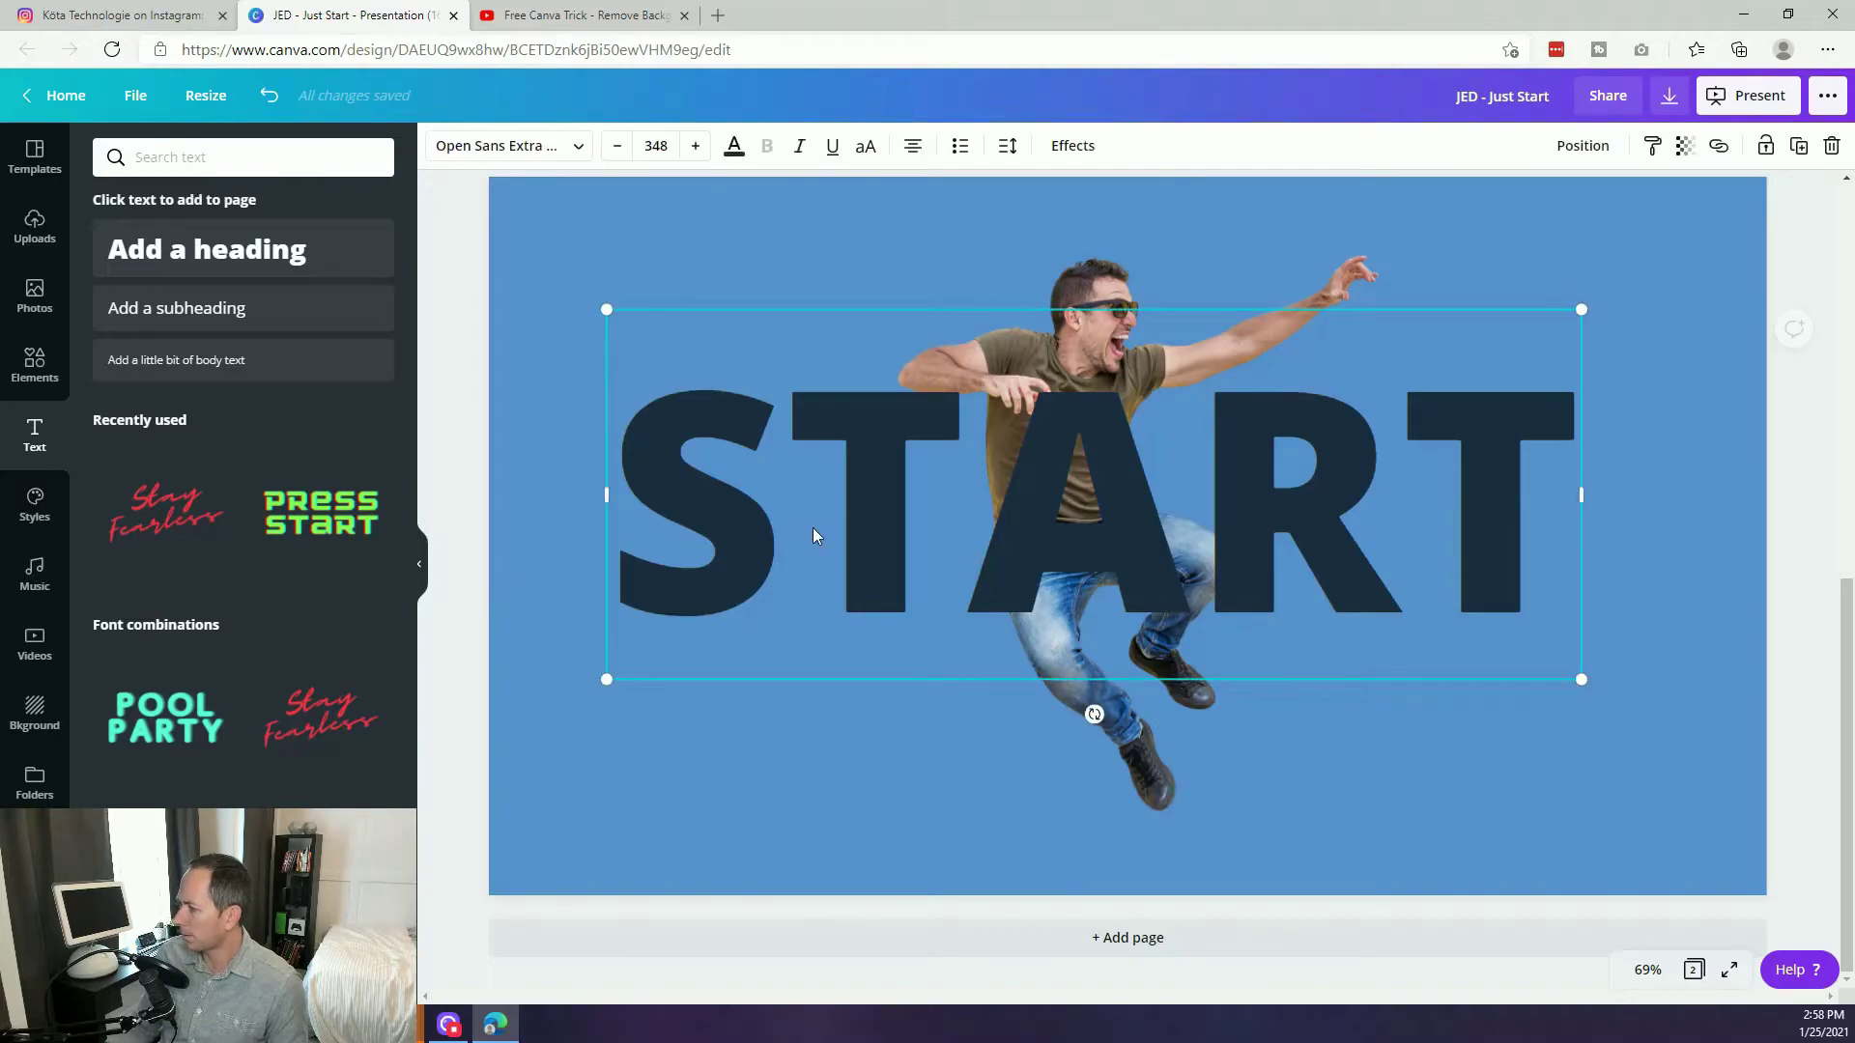
left_click(462, 430)
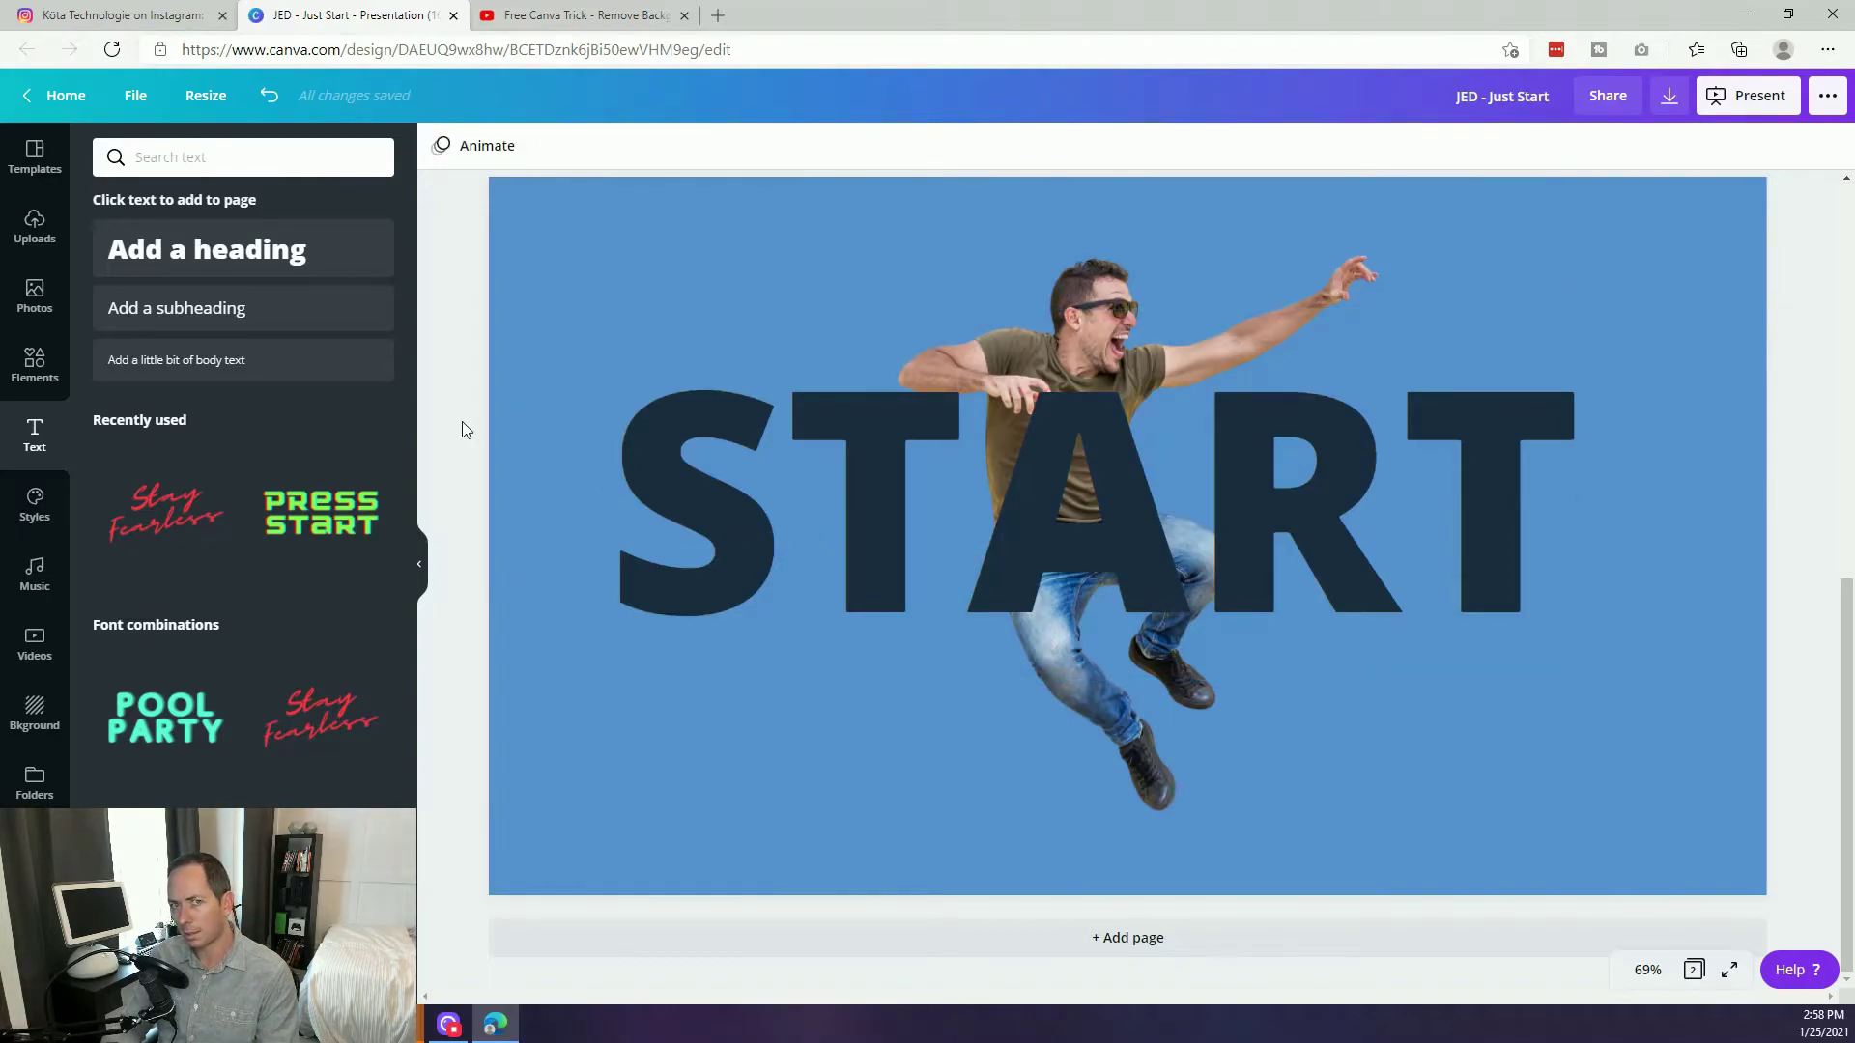
left_click(901, 471)
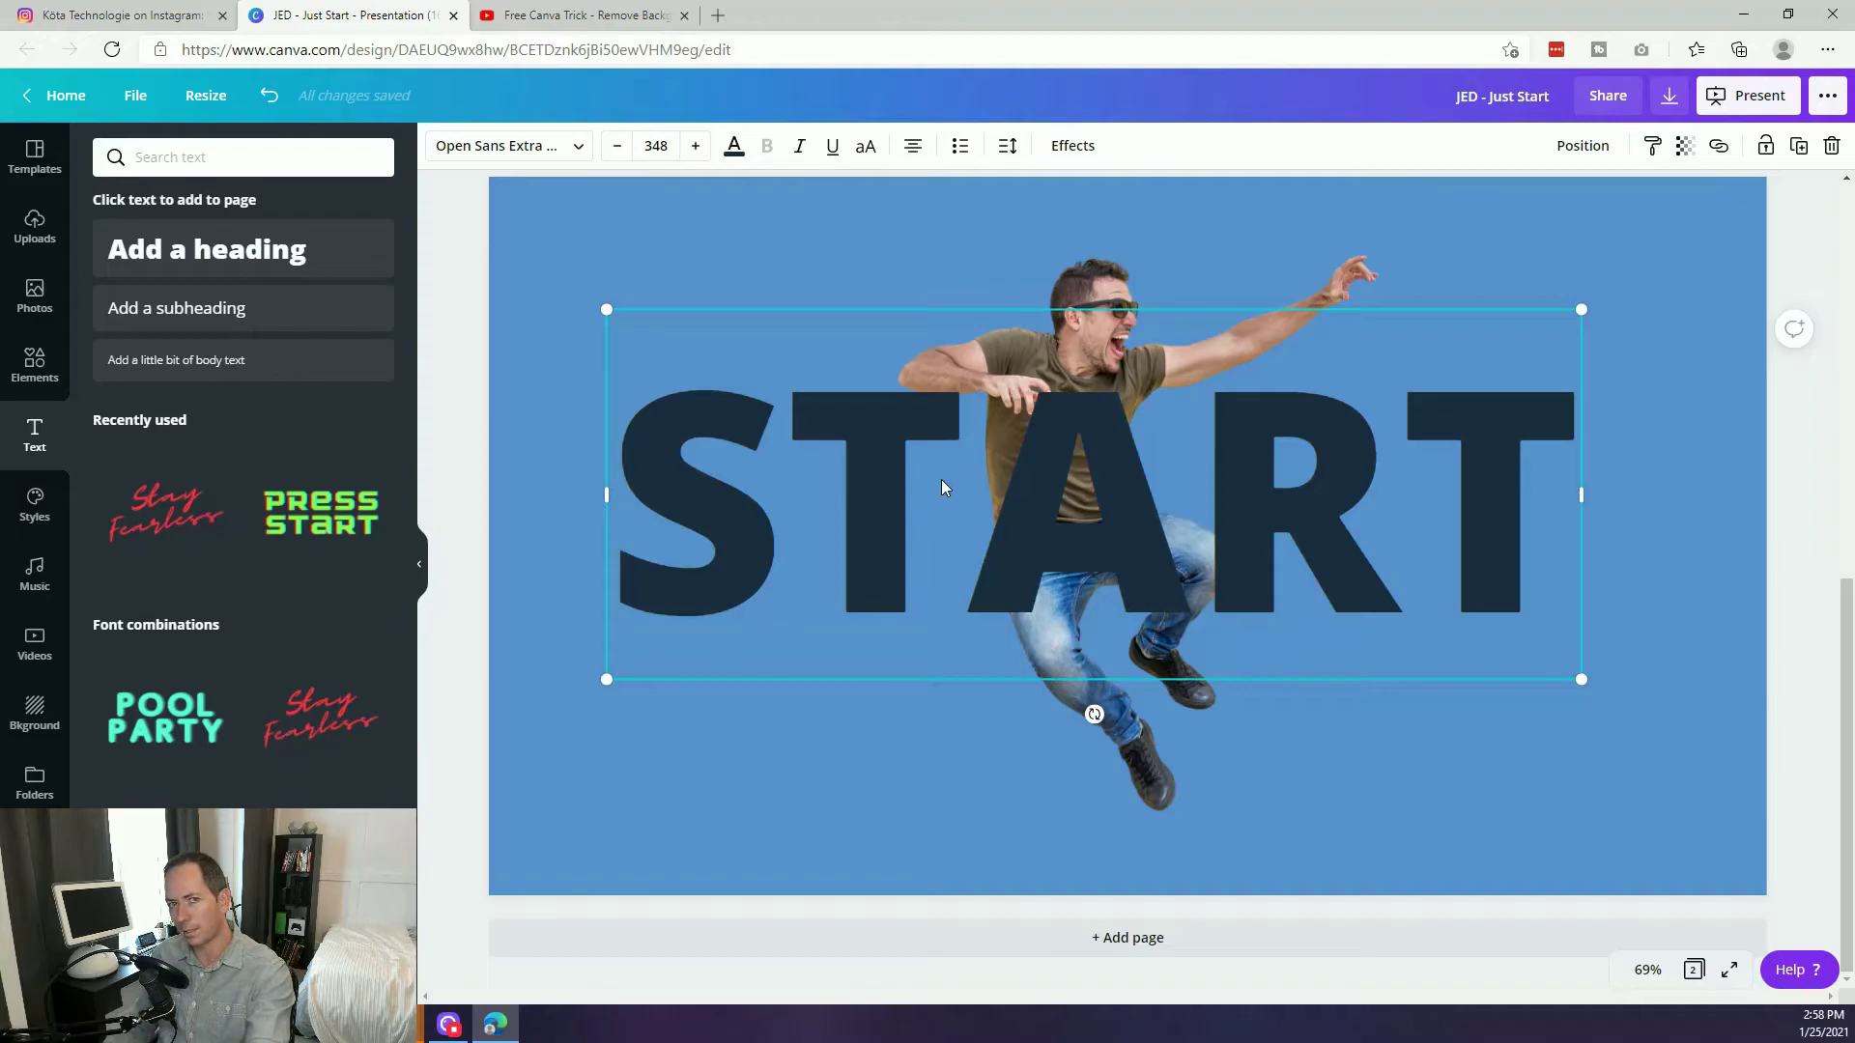
left_click_drag(1111, 508, 1111, 497)
left_click(474, 455)
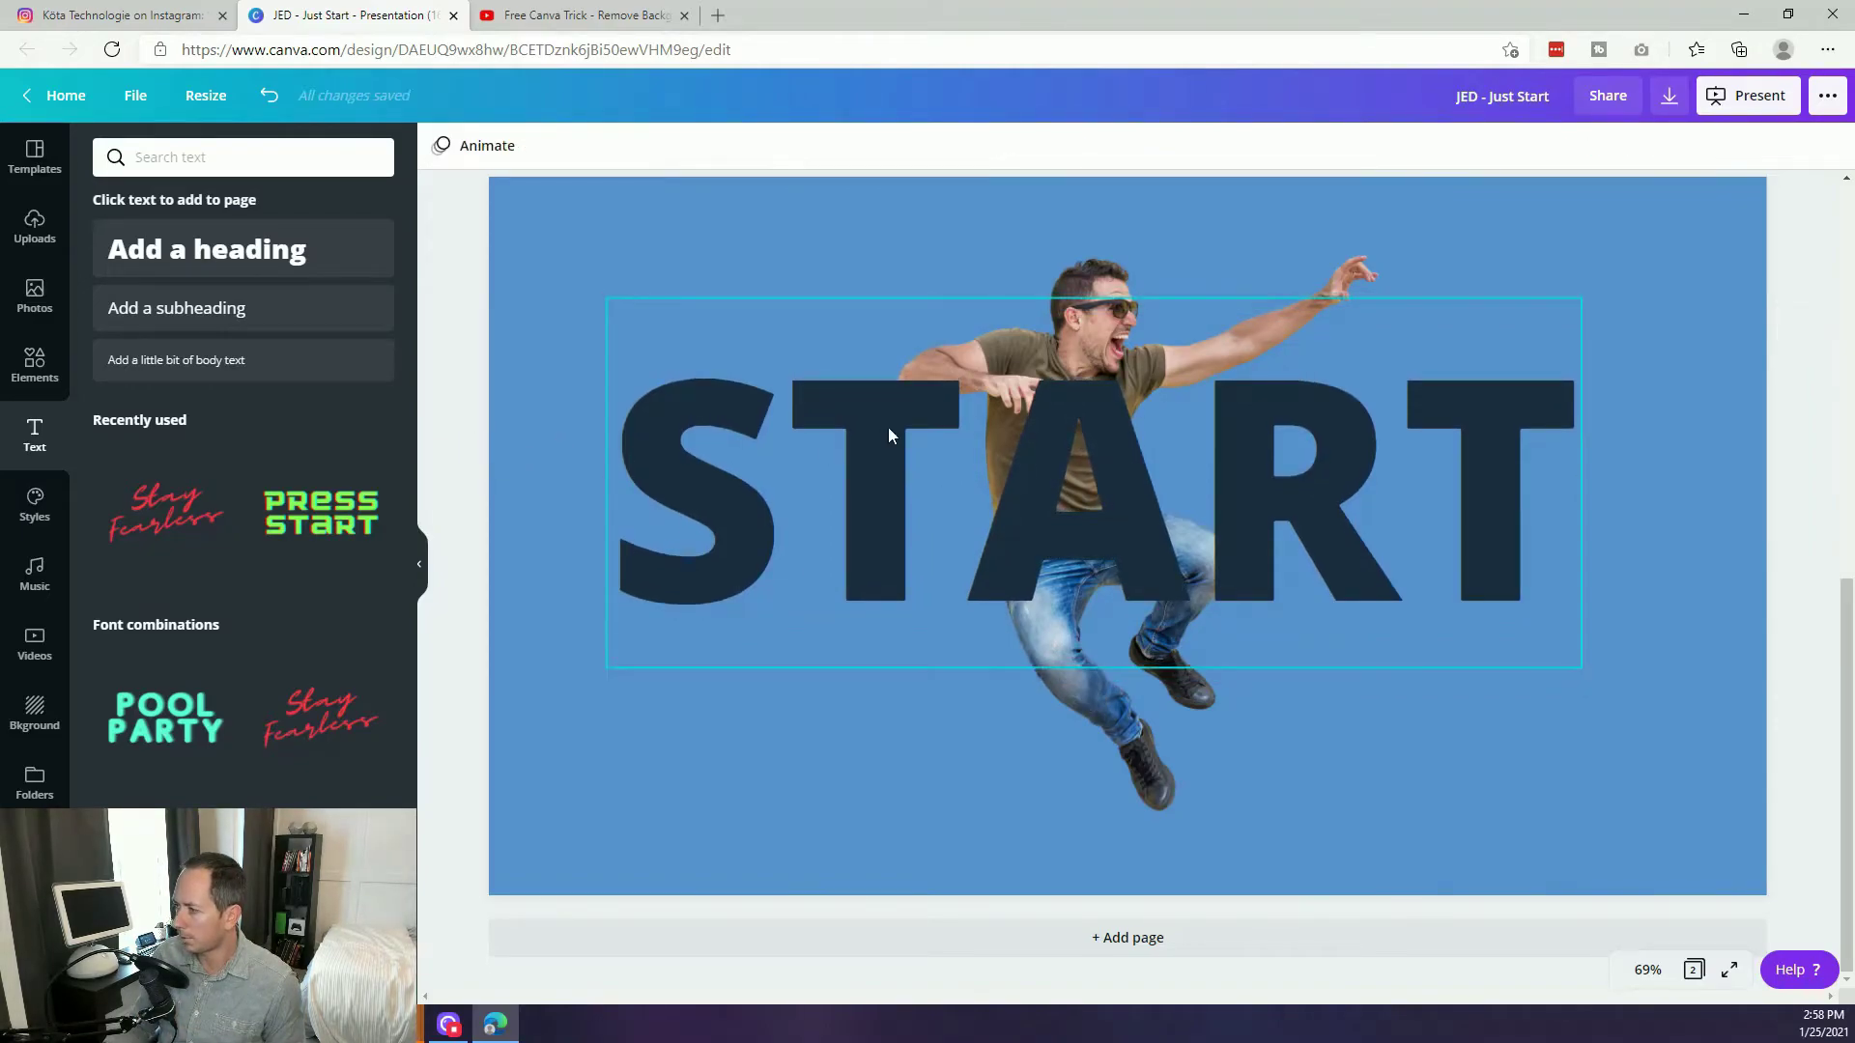
left_click(945, 432)
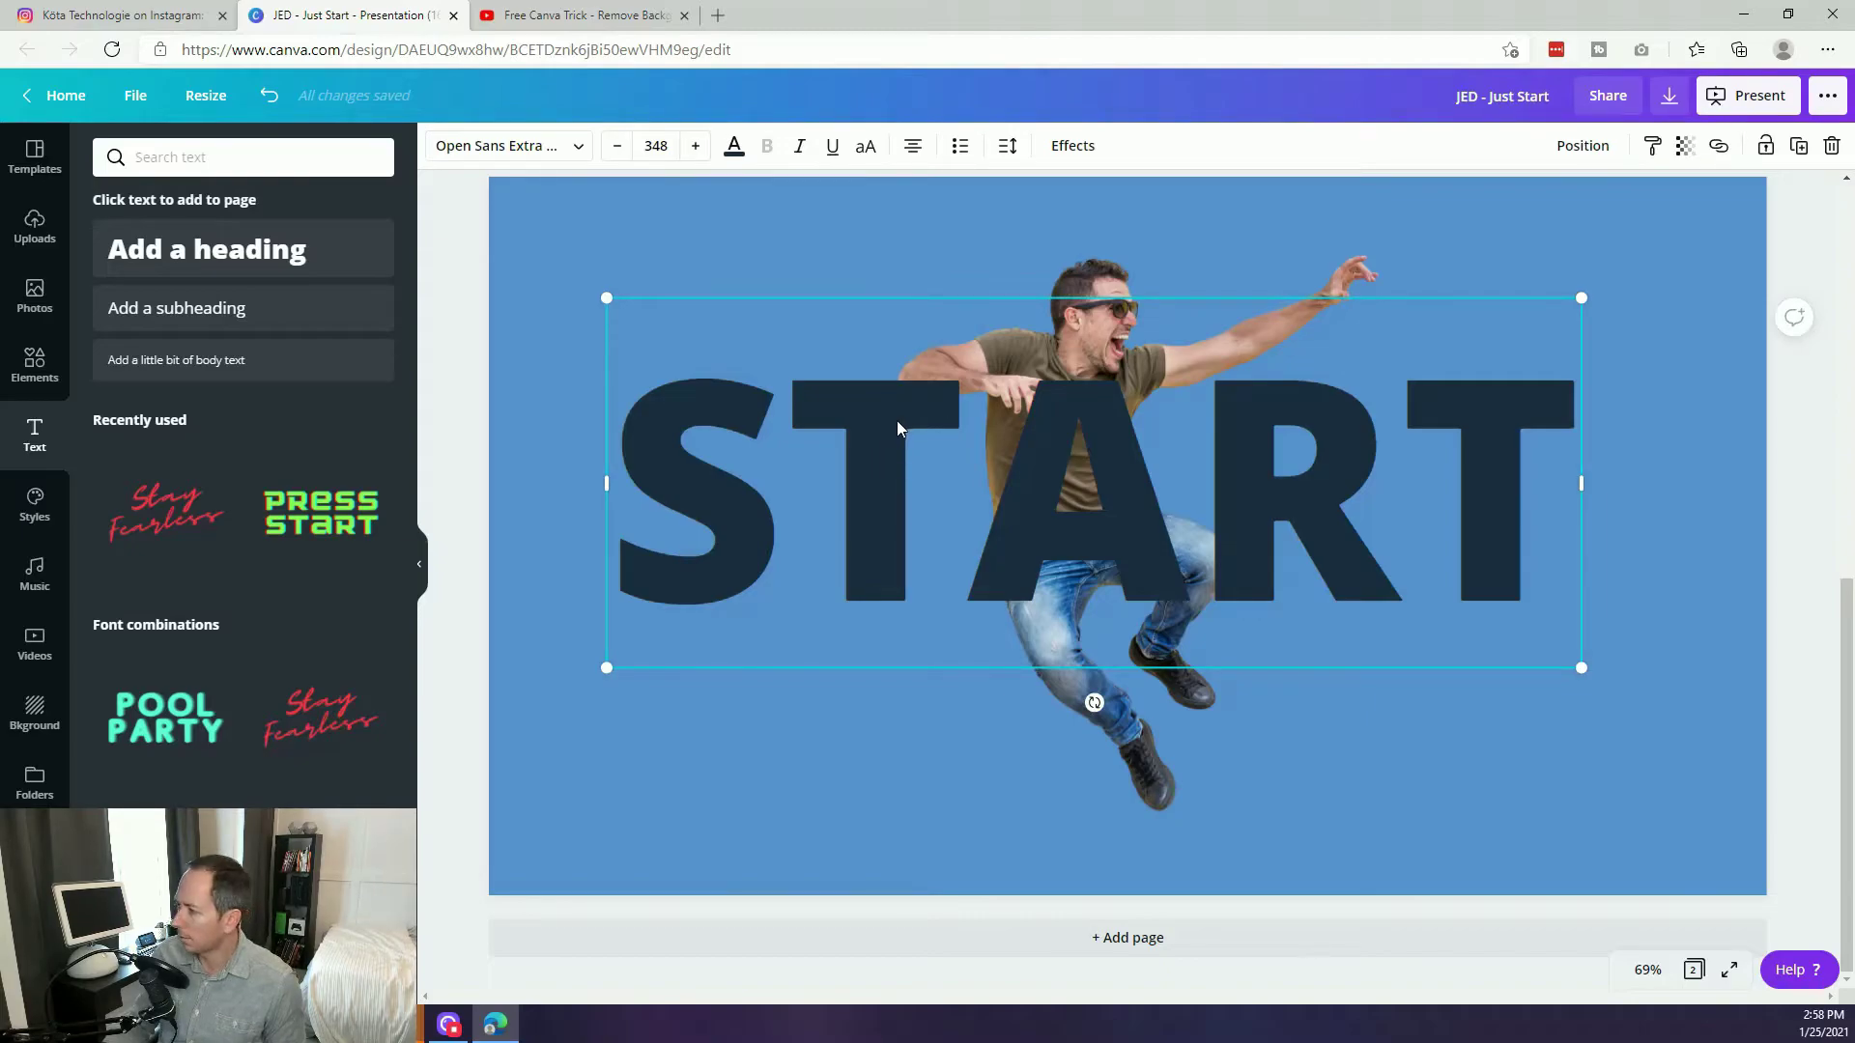
Delete ST and RT to leave a lone A text box, then paste a fresh START copy.
double_click(905, 495)
left_click(904, 495)
key("shift+Home")
key("BackSpace")
left_click(1220, 502)
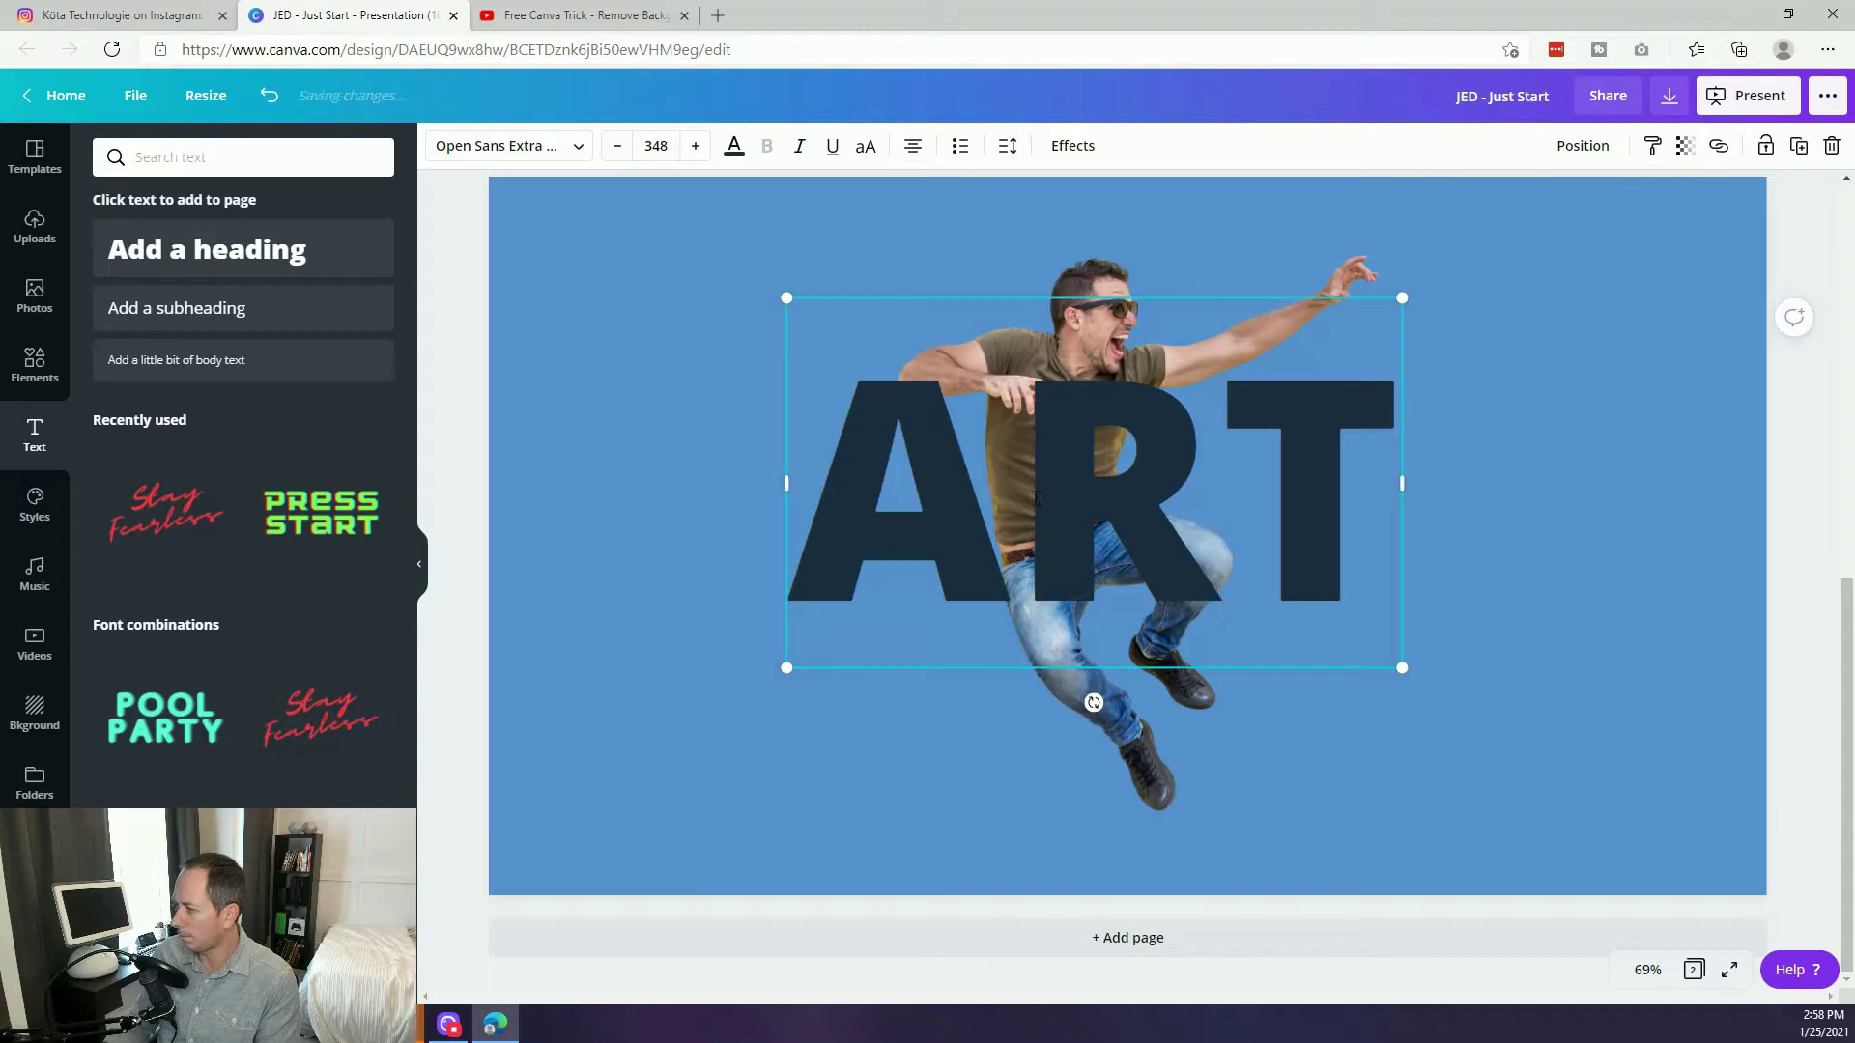
left_click_drag(1012, 503, 1348, 513)
key("BackSpace")
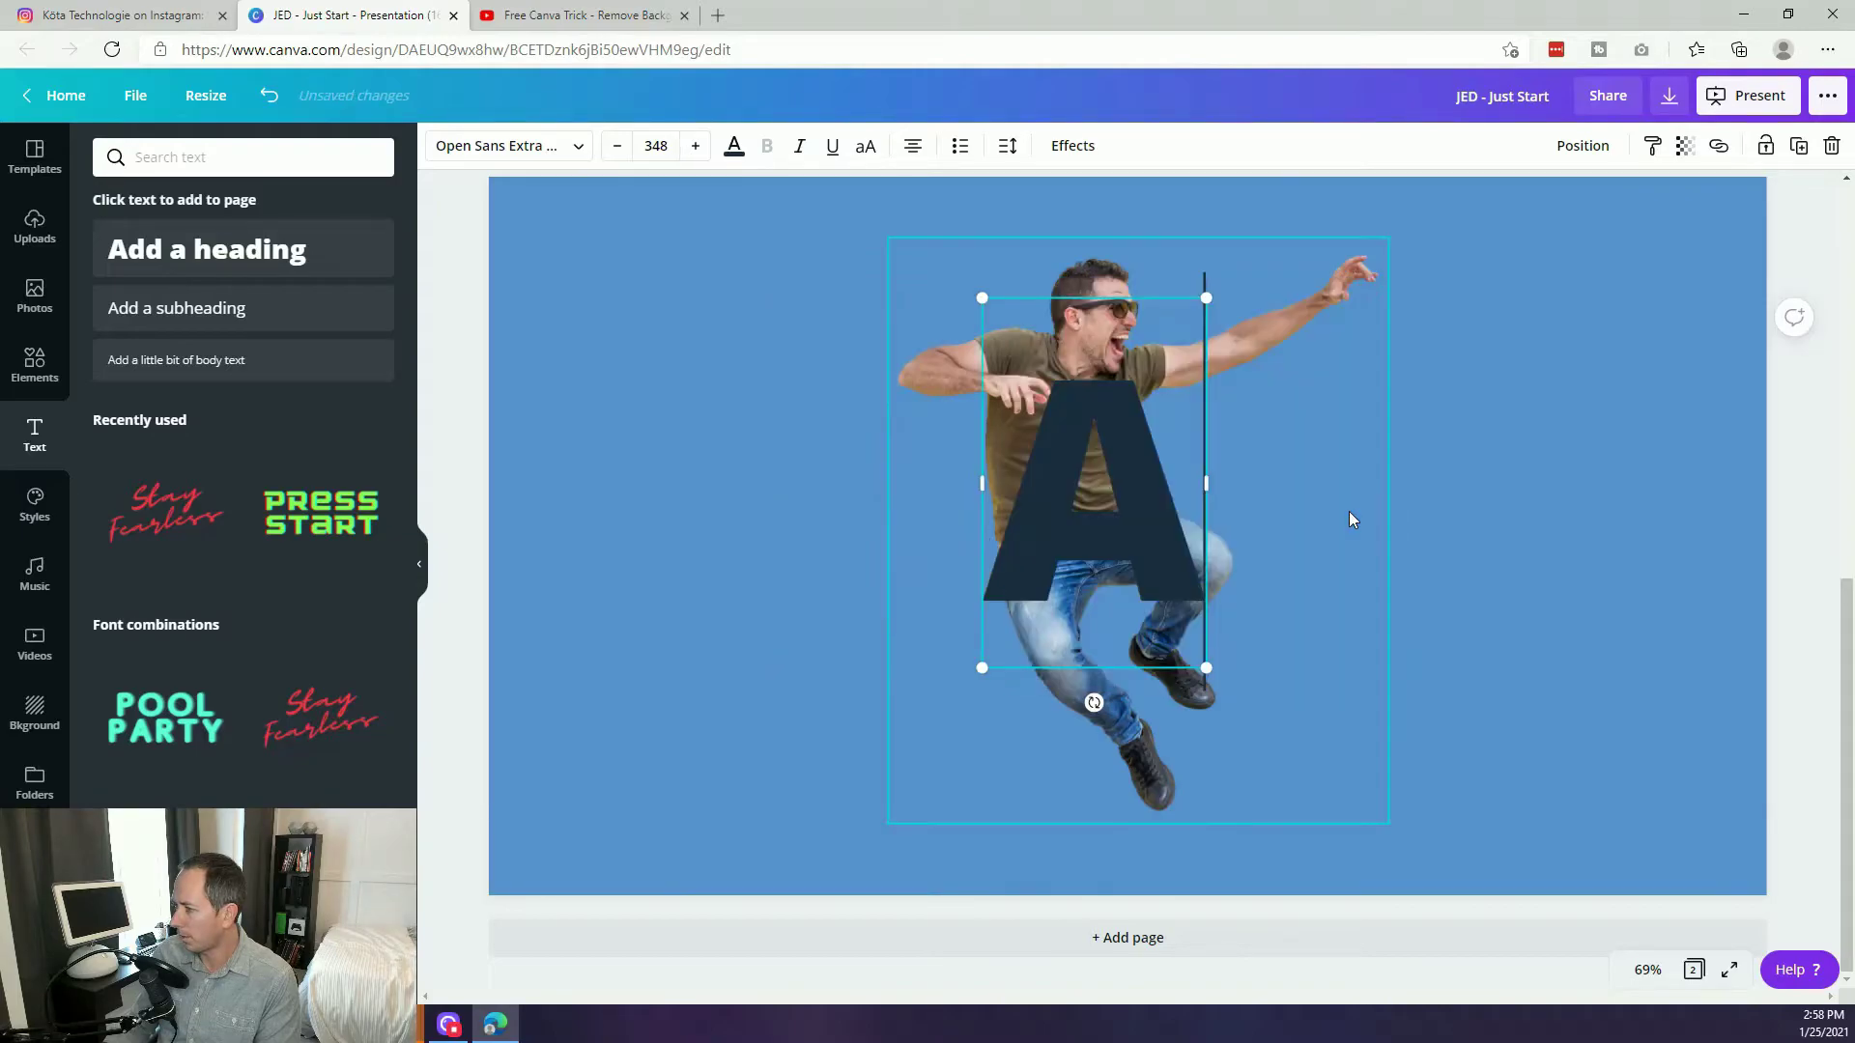
left_click(455, 451)
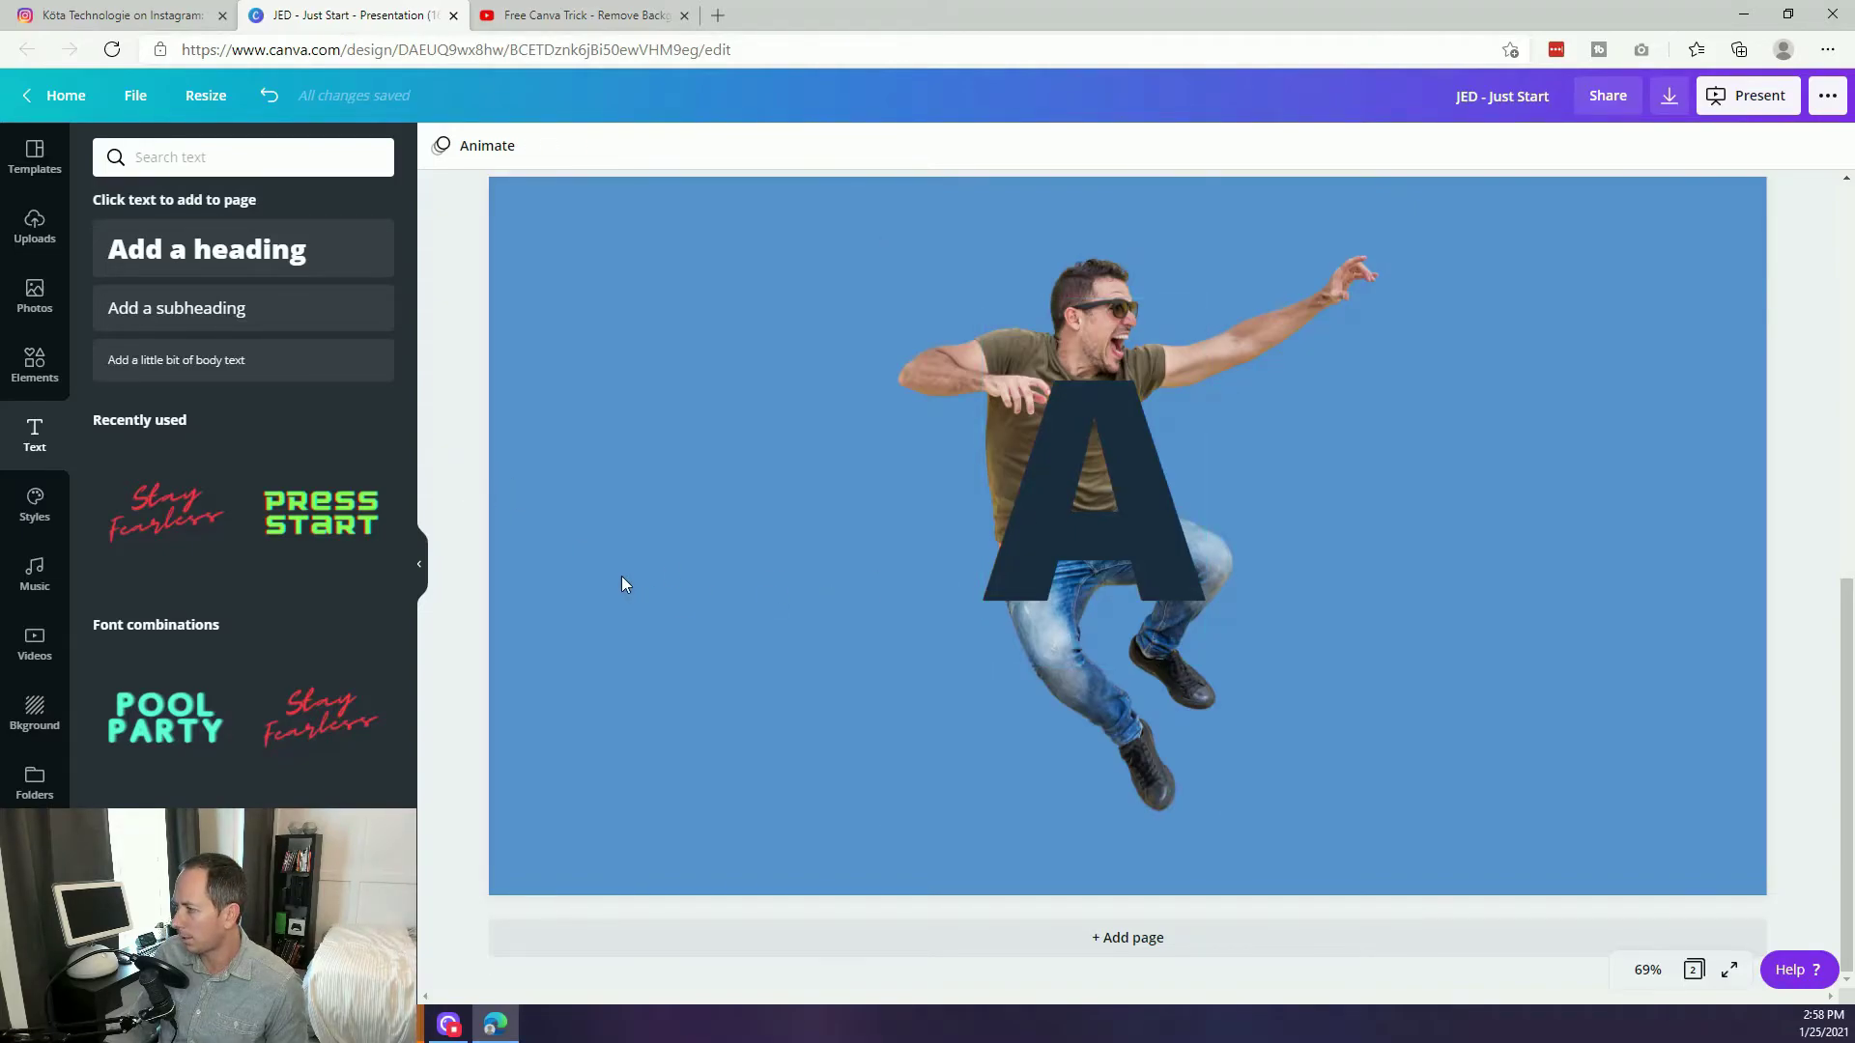
key("ctrl+z")
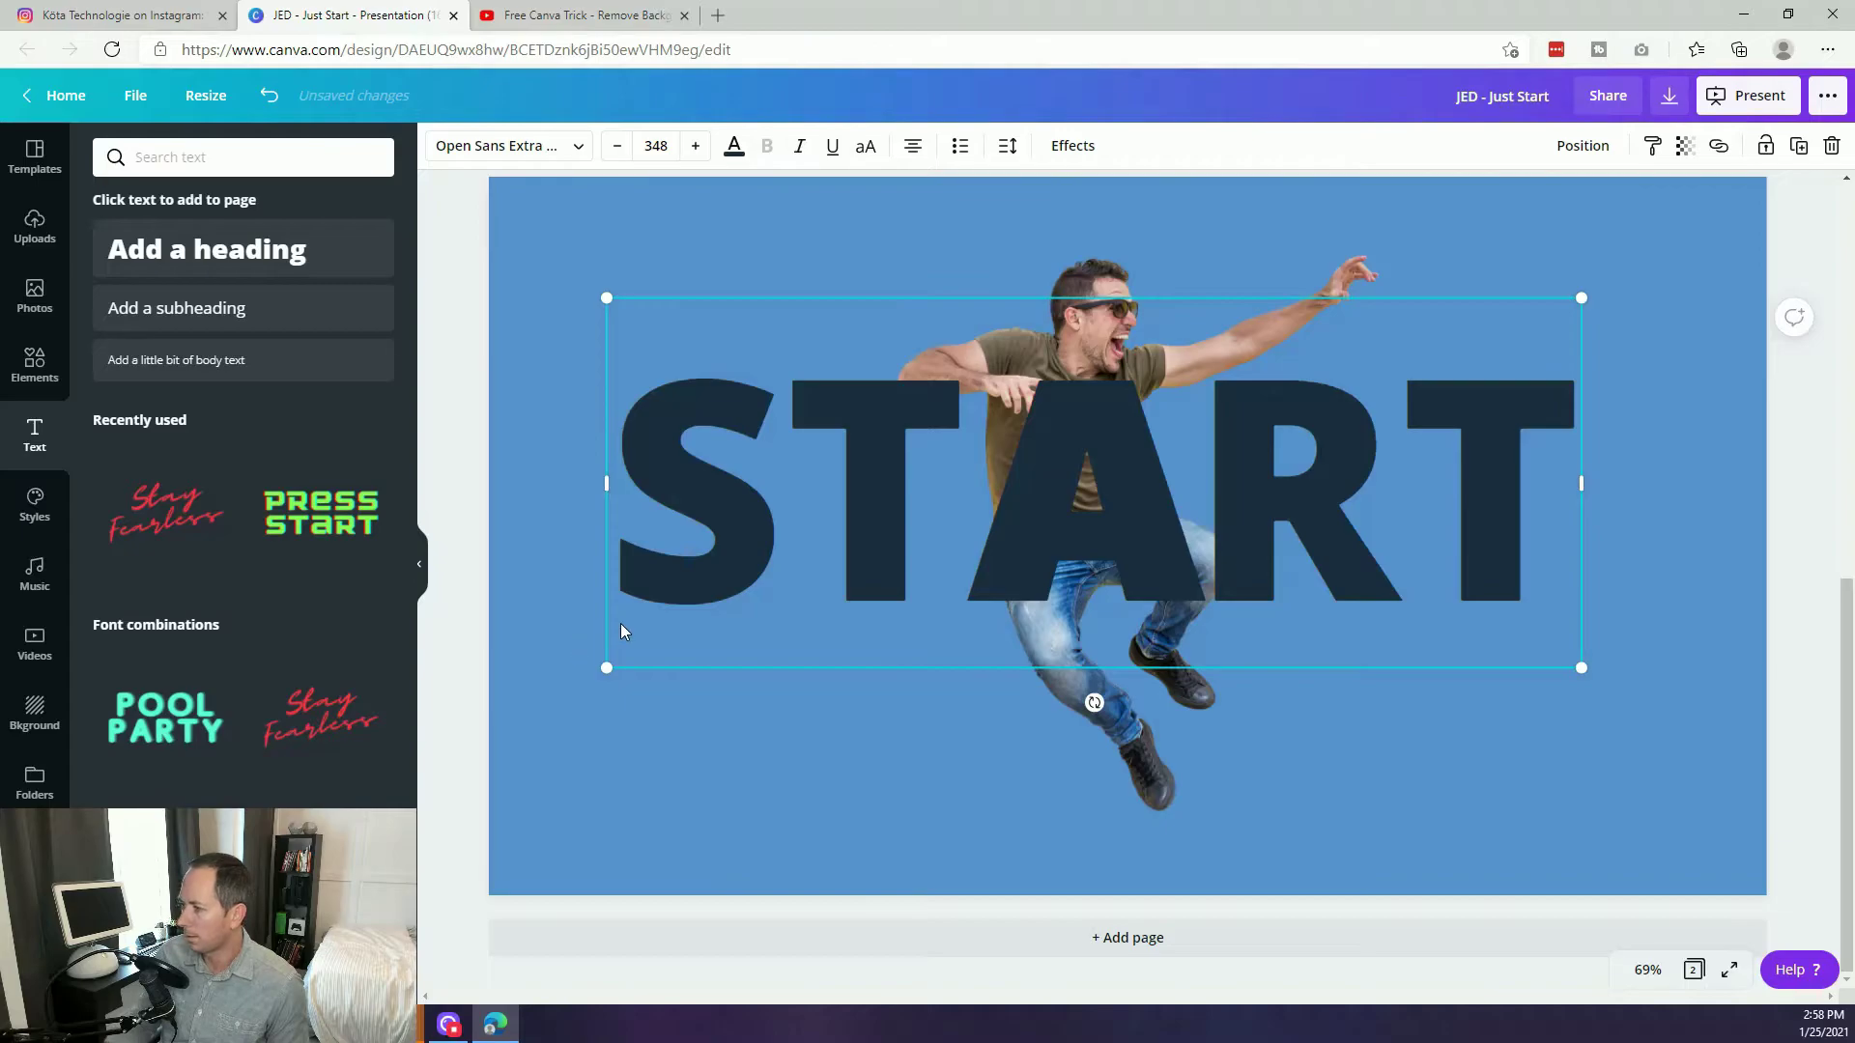
Trim the pasted START copy to 'ST' and move it left, just before the A.
double_click(863, 539)
key("ctrl+c")
left_click_drag(965, 512, 1536, 514)
key("BackSpace")
left_click(474, 406)
left_click(946, 491)
left_click_drag(946, 491, 737, 496)
left_click(467, 491)
Paste another START copy, trim it to 'RT', and move it right after the A.
key("ctrl+v")
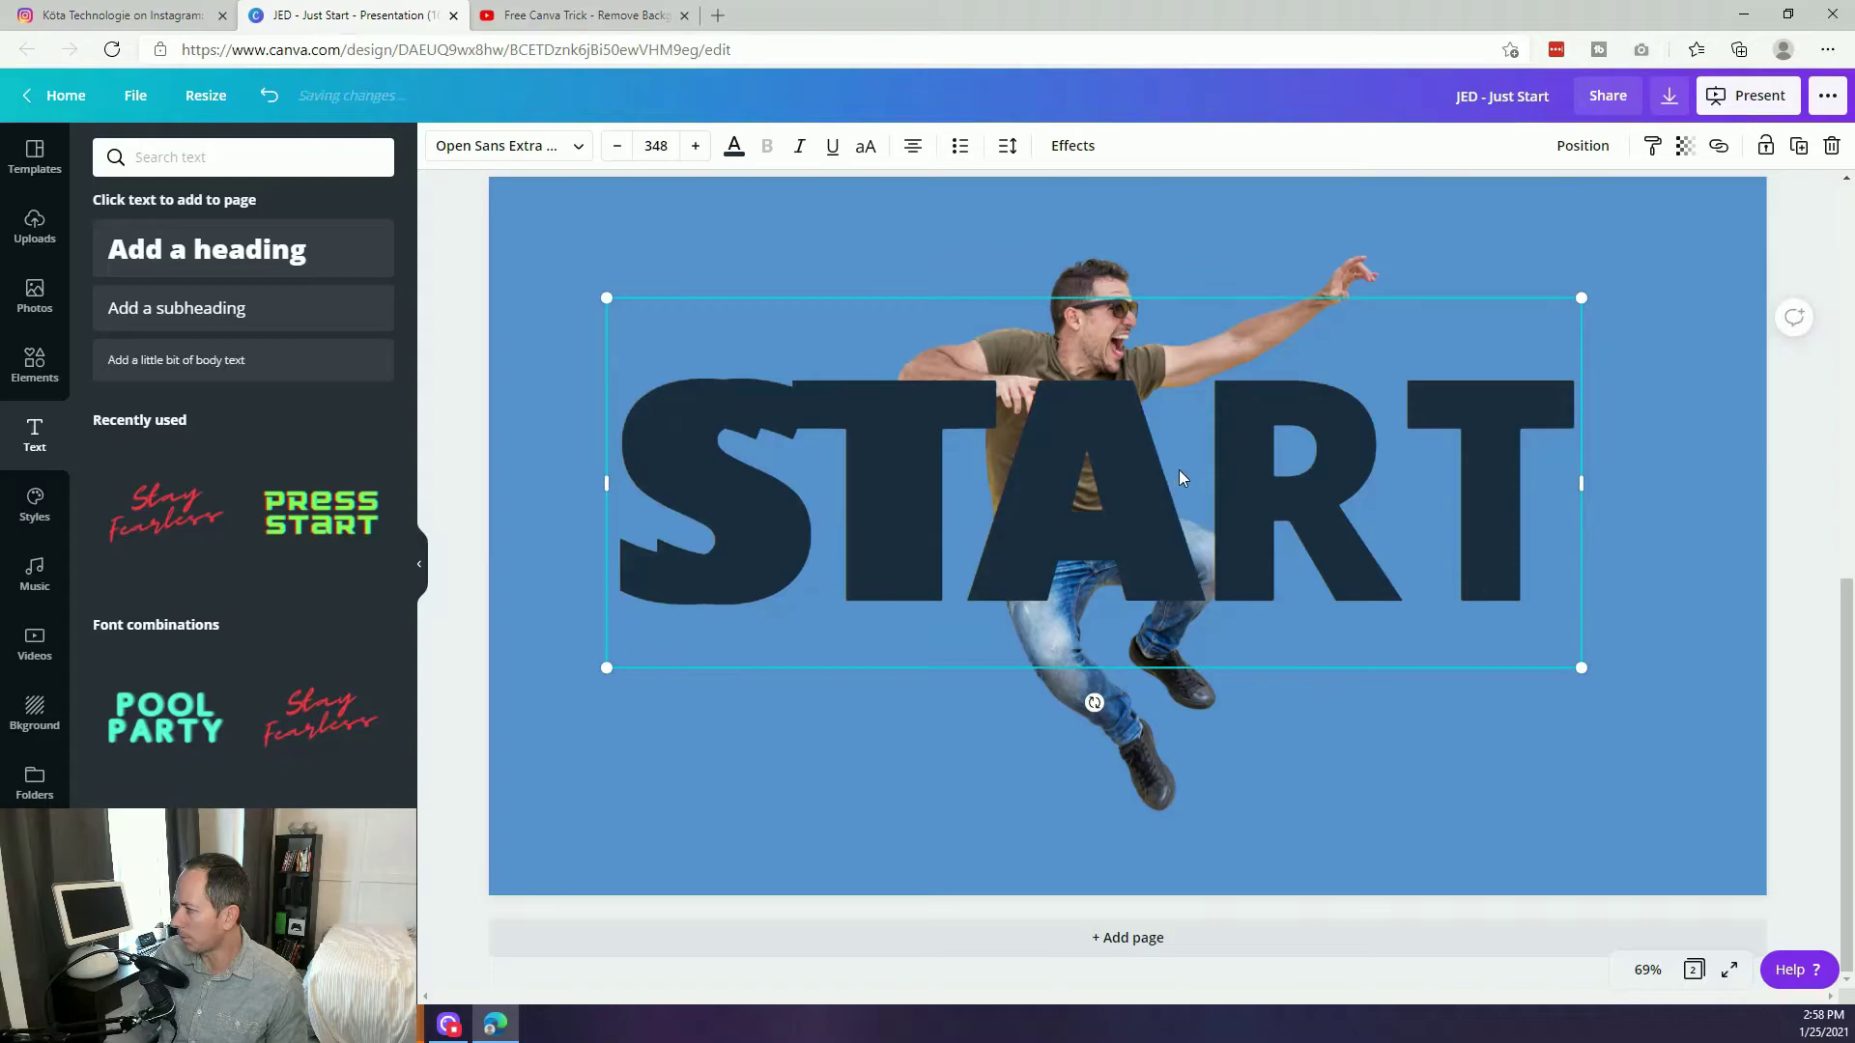
double_click(1180, 467)
left_click(1198, 480)
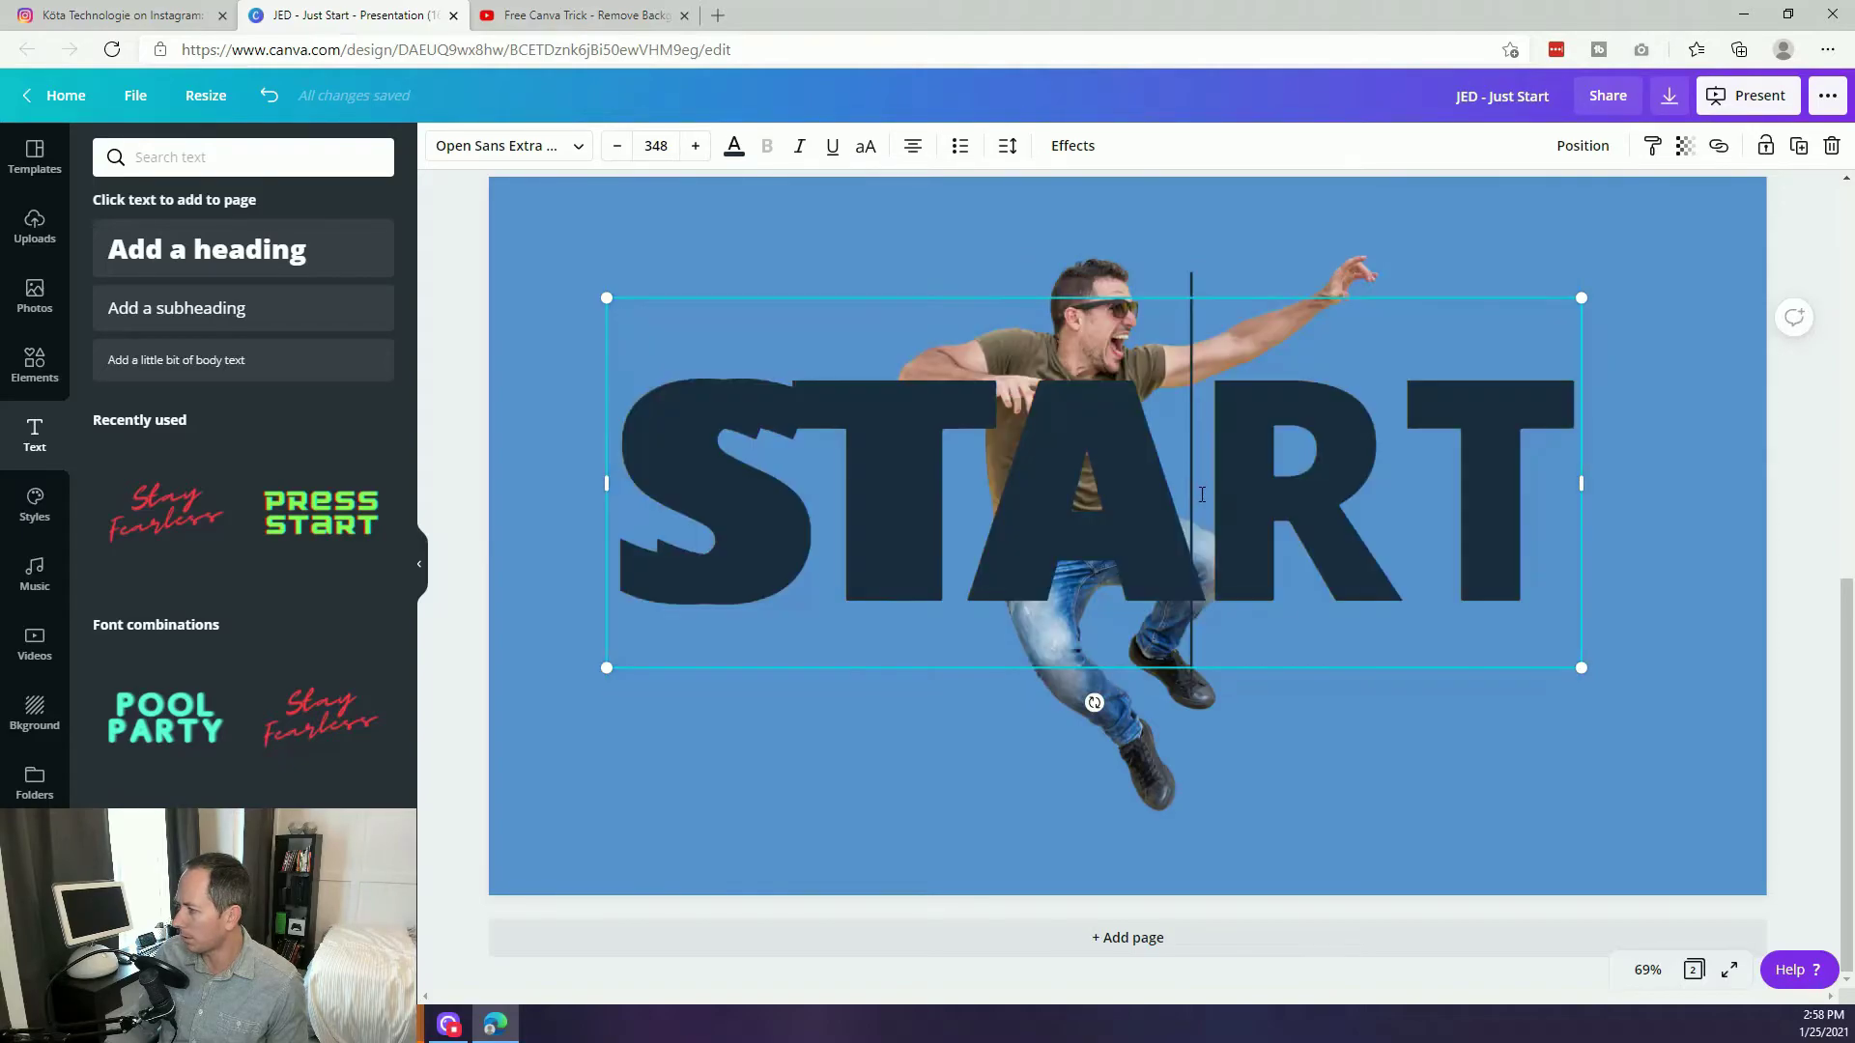
left_click_drag(1198, 480, 653, 498)
key("BackSpace")
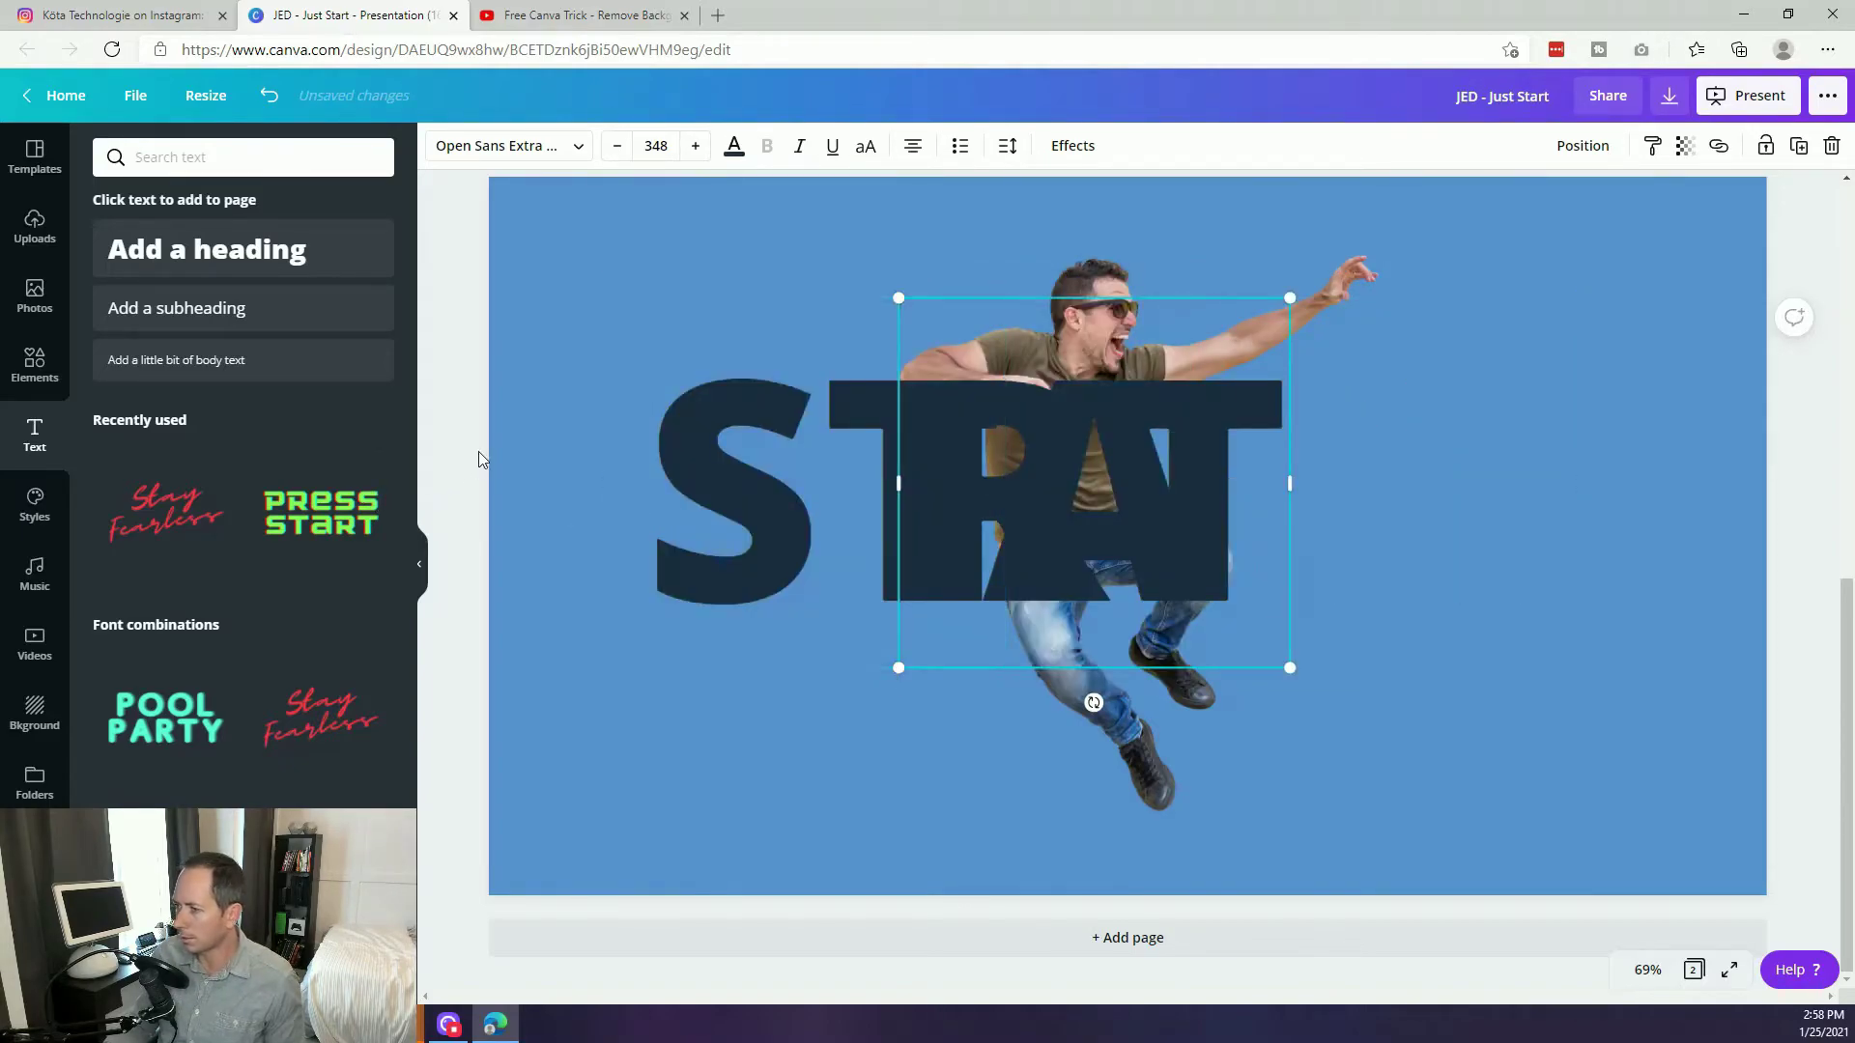
left_click(481, 460)
left_click_drag(1225, 414, 1510, 417)
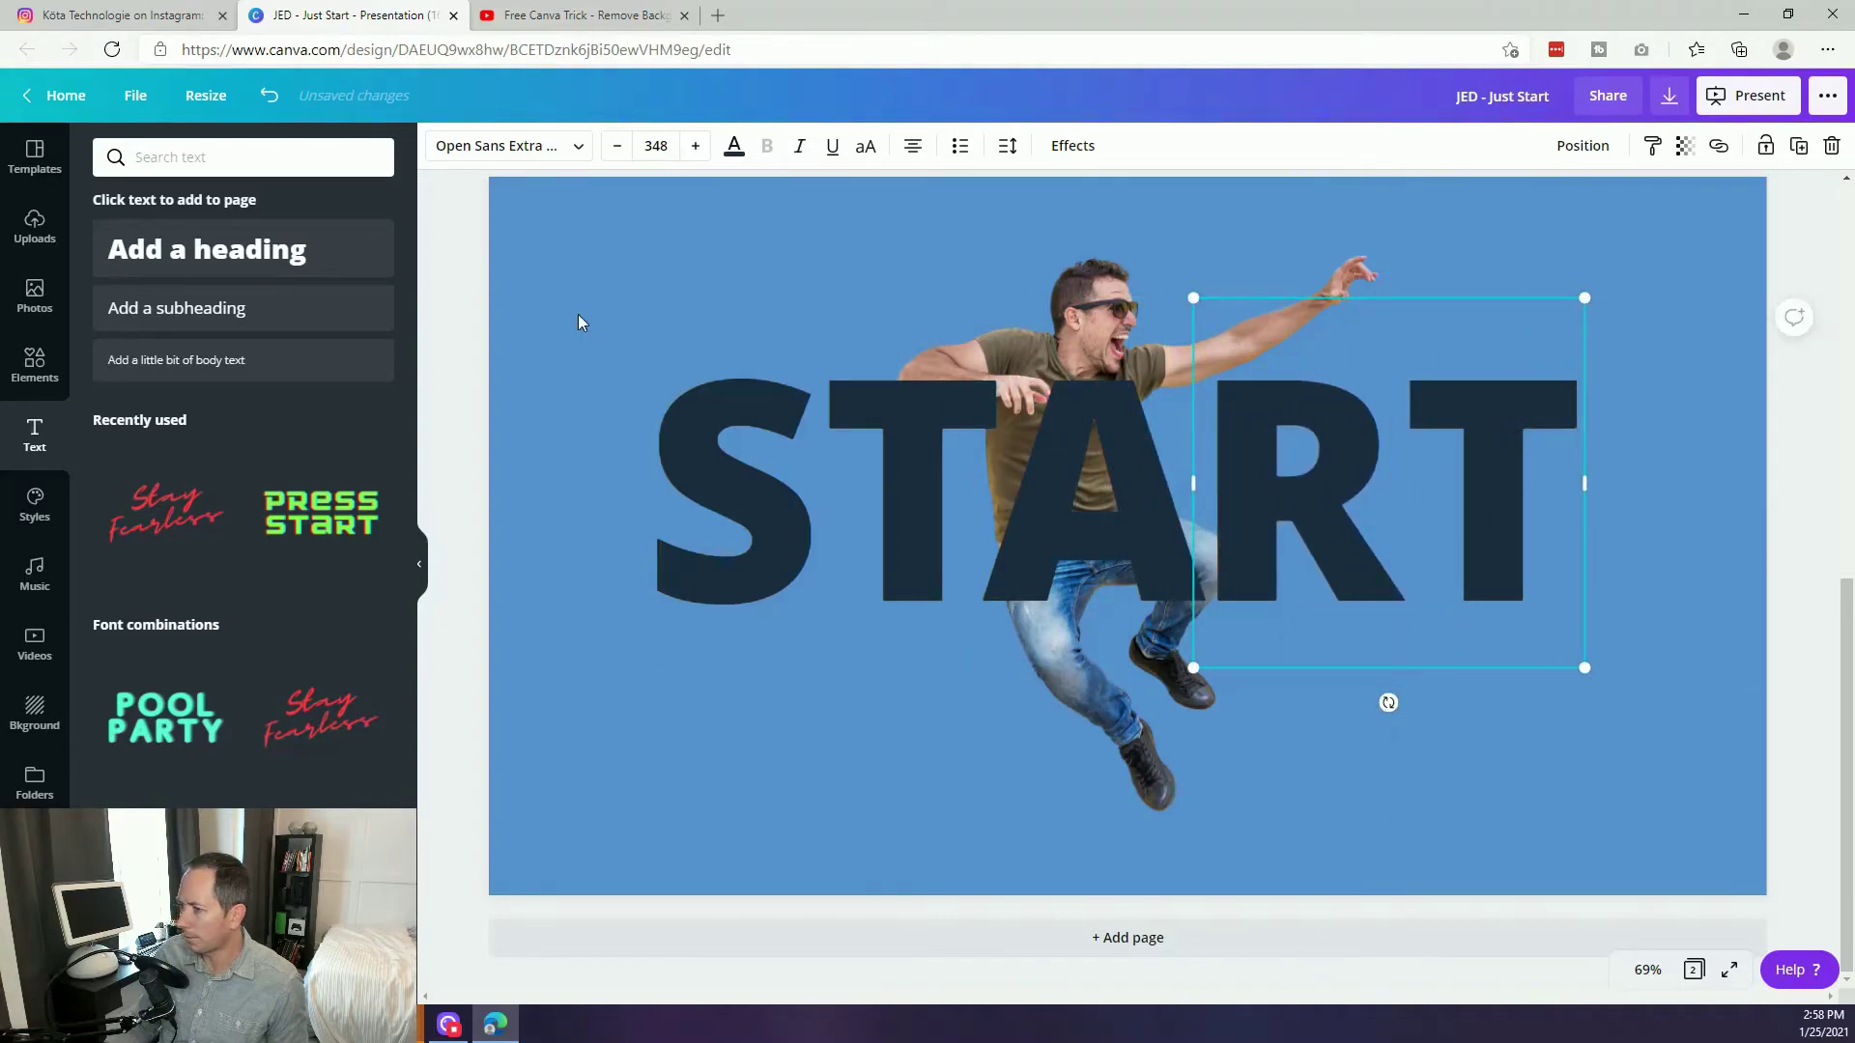
Select the lone A with the jumping man photo and bring both to the front.
left_click(452, 350)
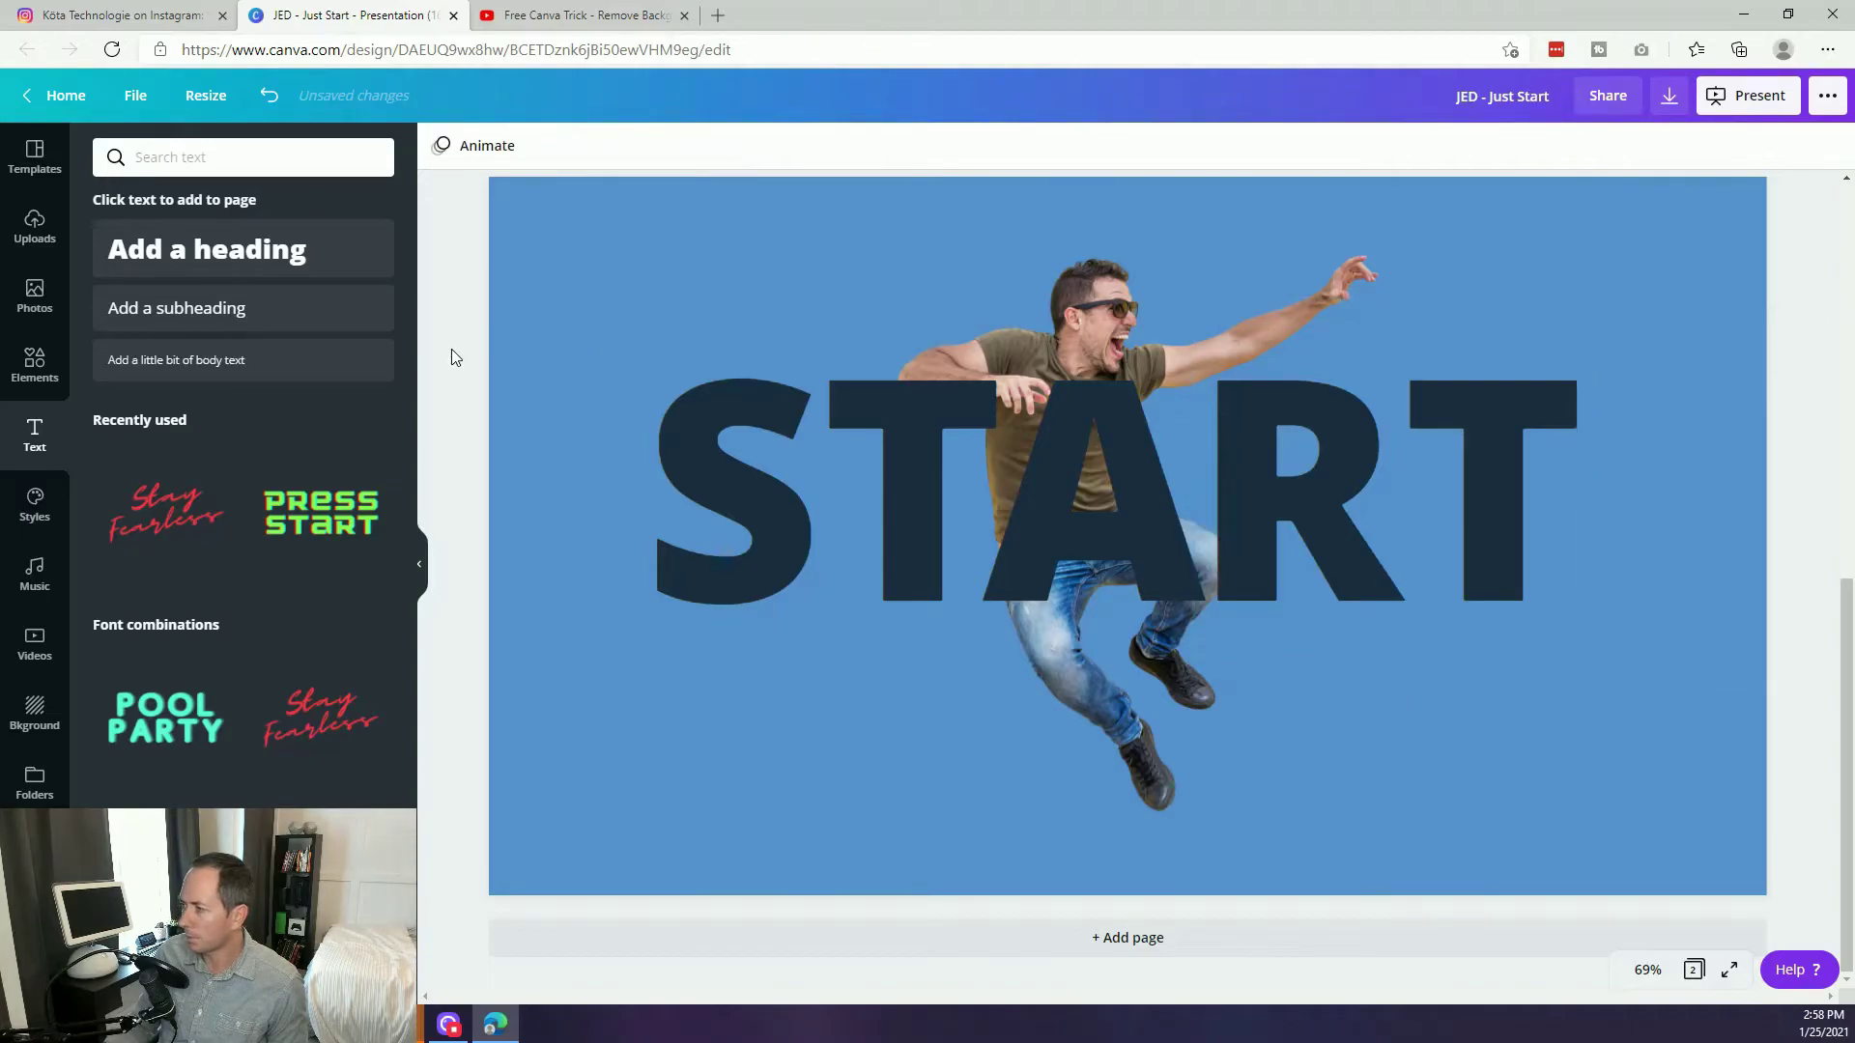
left_click(1110, 402)
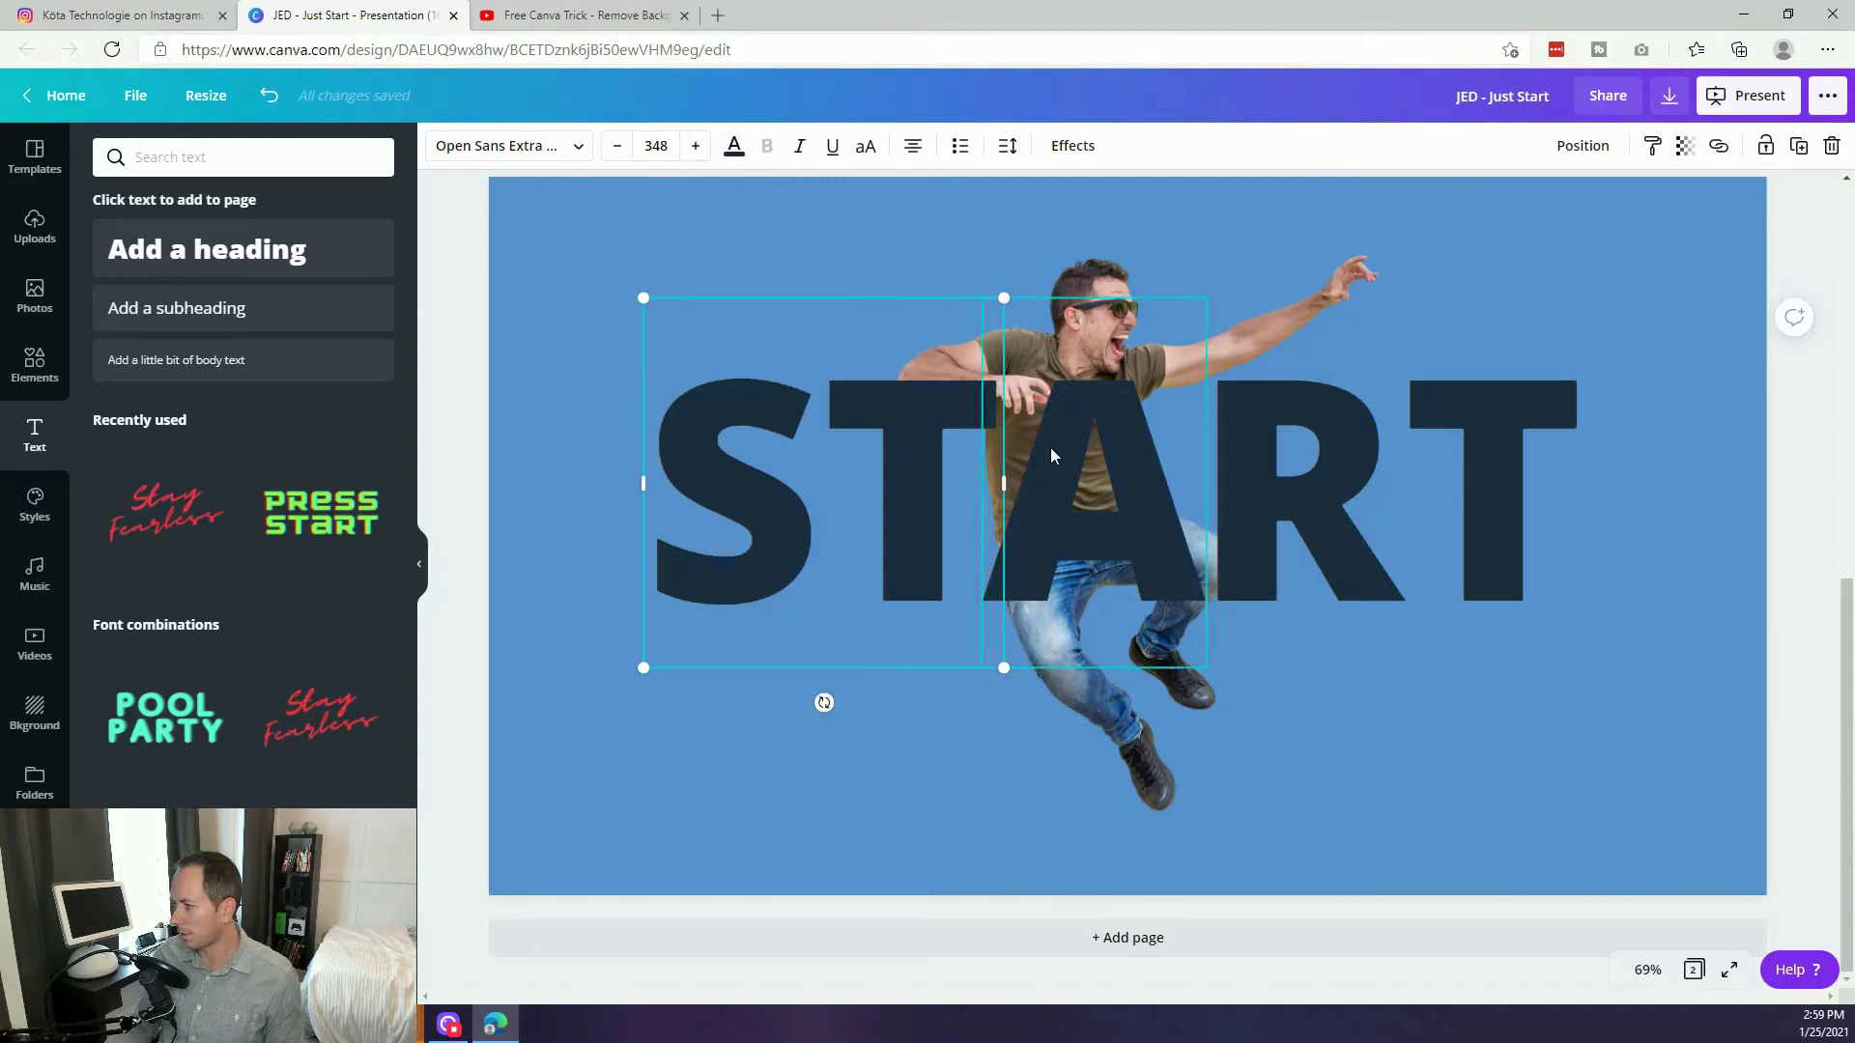
left_click(1309, 435)
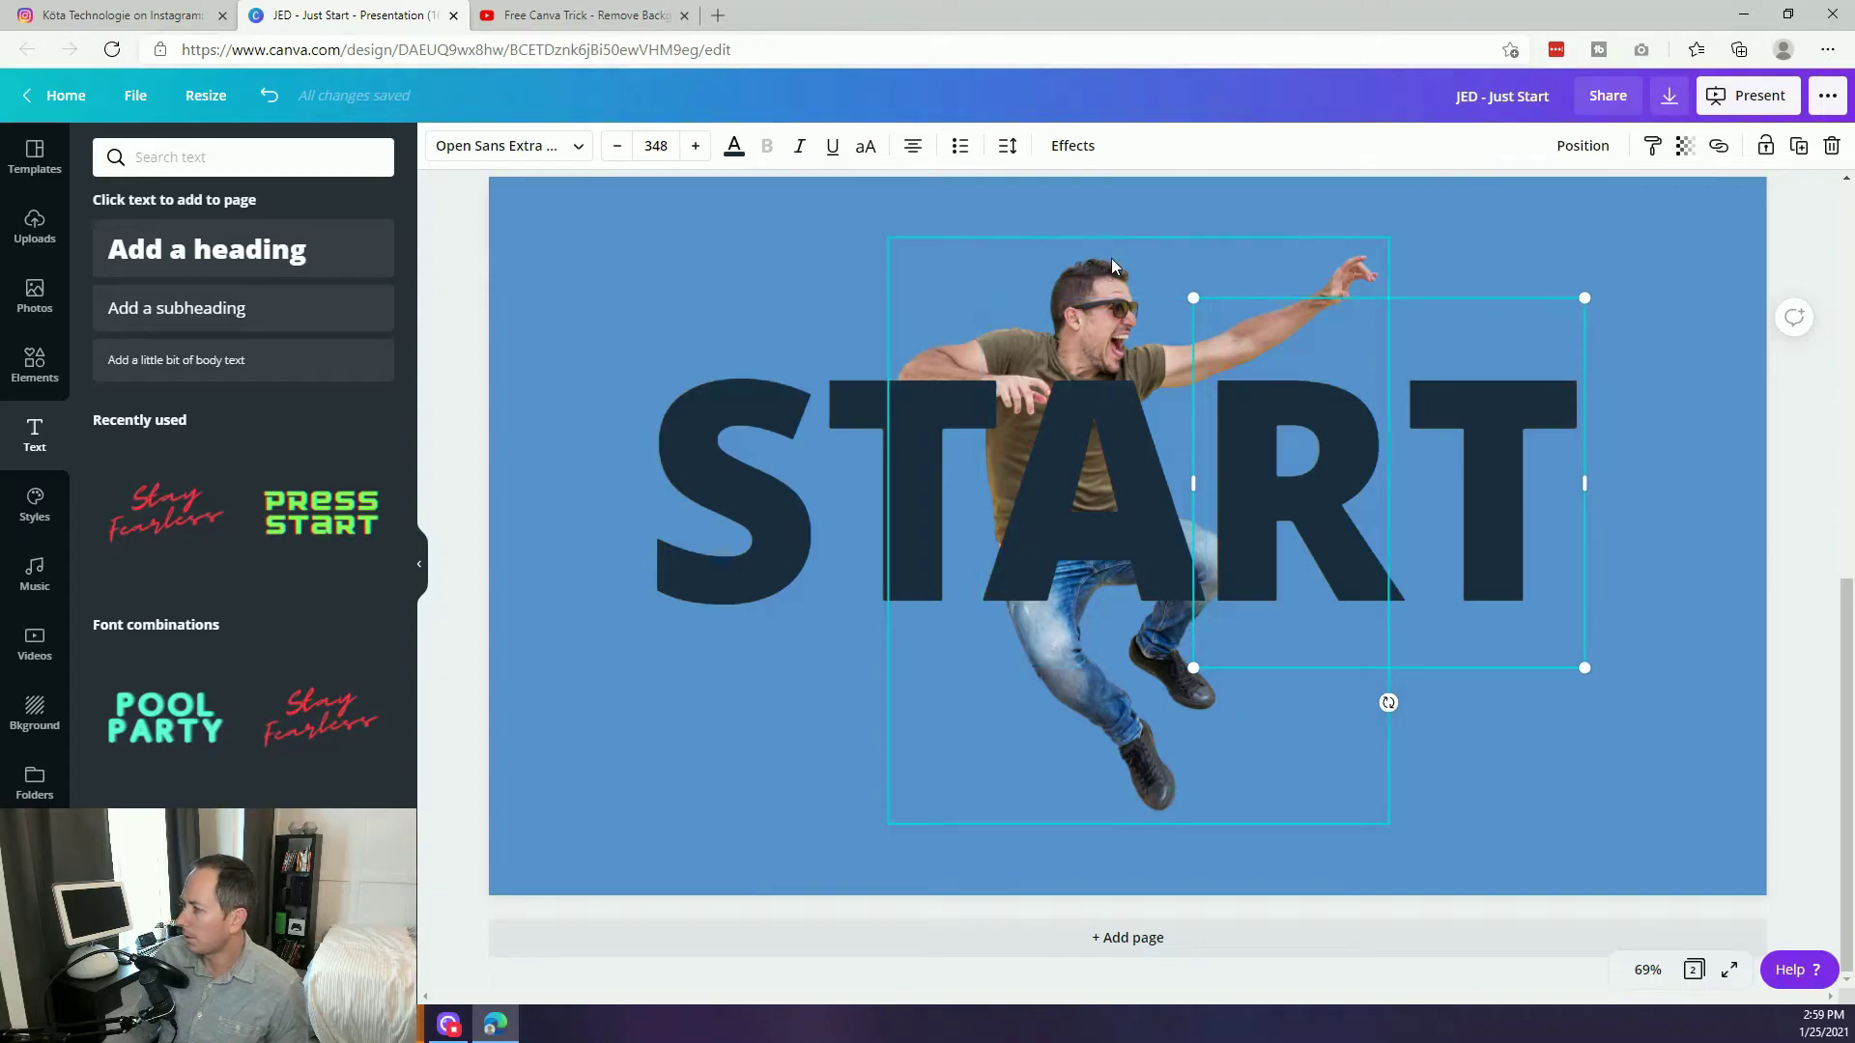
left_click(1111, 406)
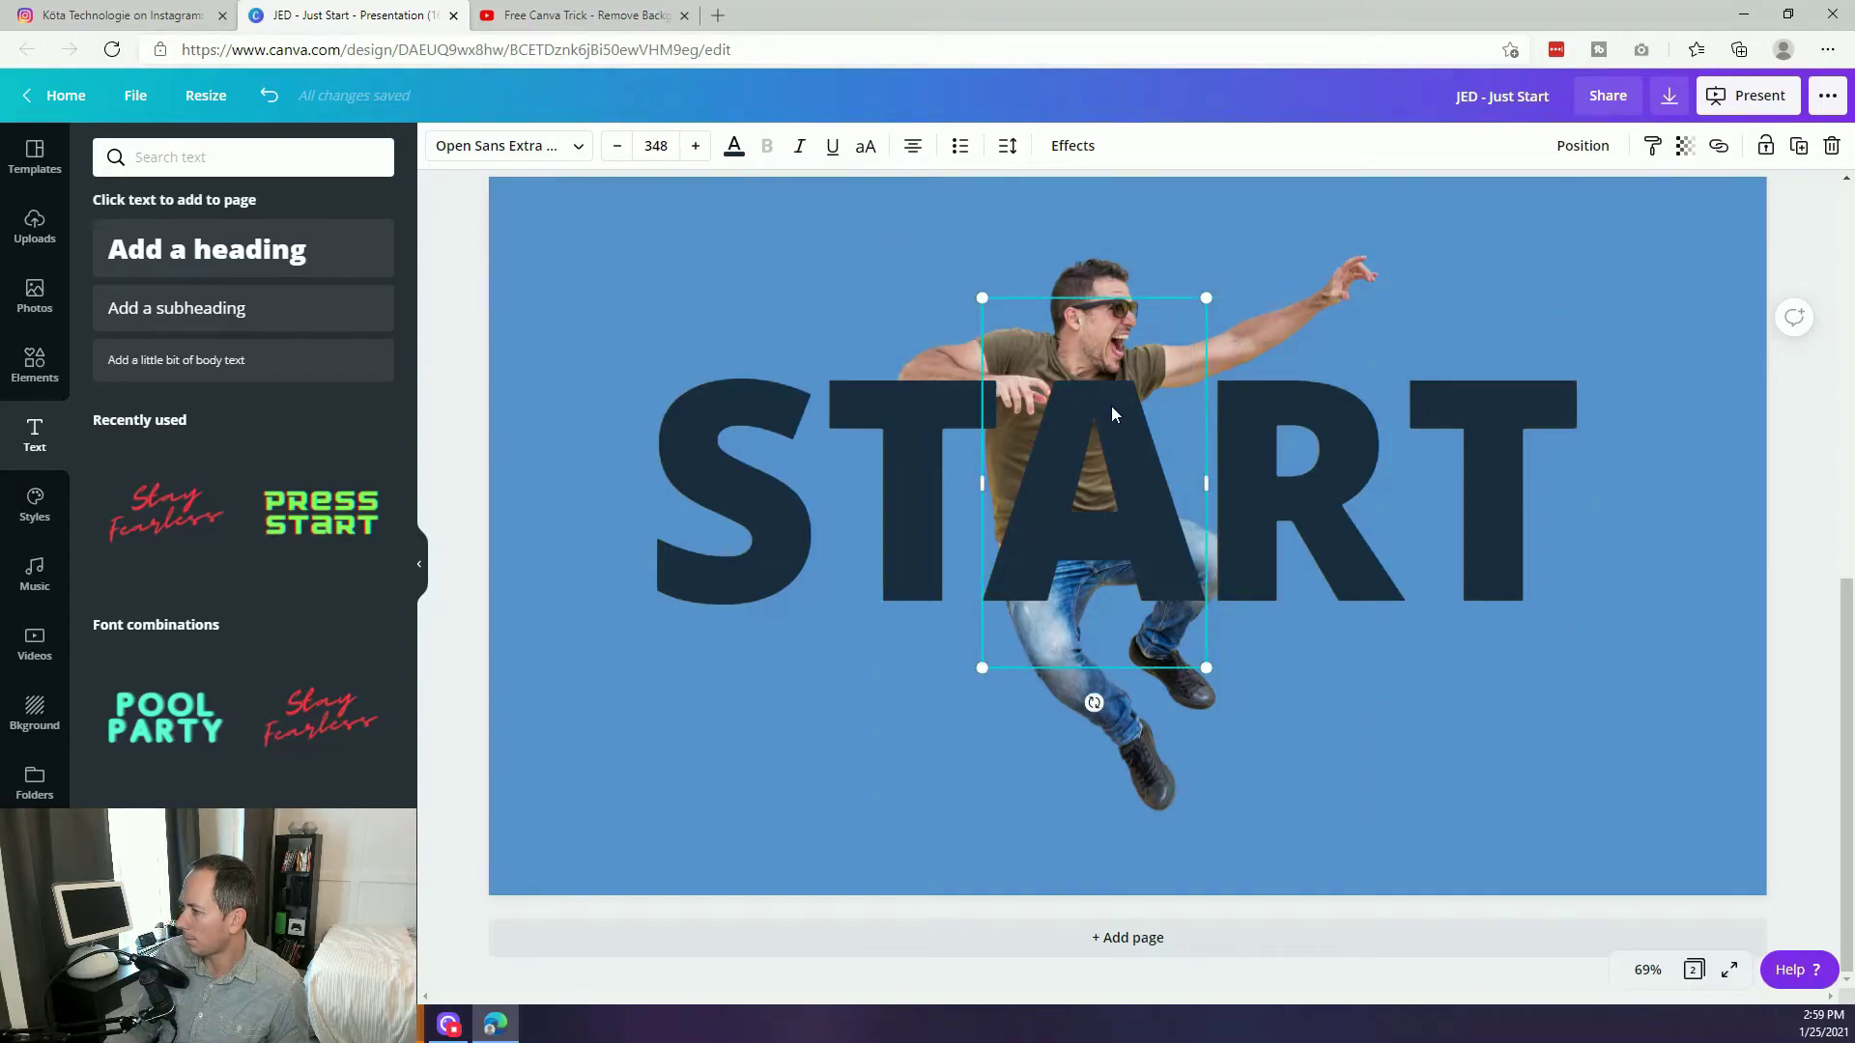
scroll(1111, 406, "up", 7)
scroll(1103, 507, "down", 7)
left_click(1101, 259, "shift")
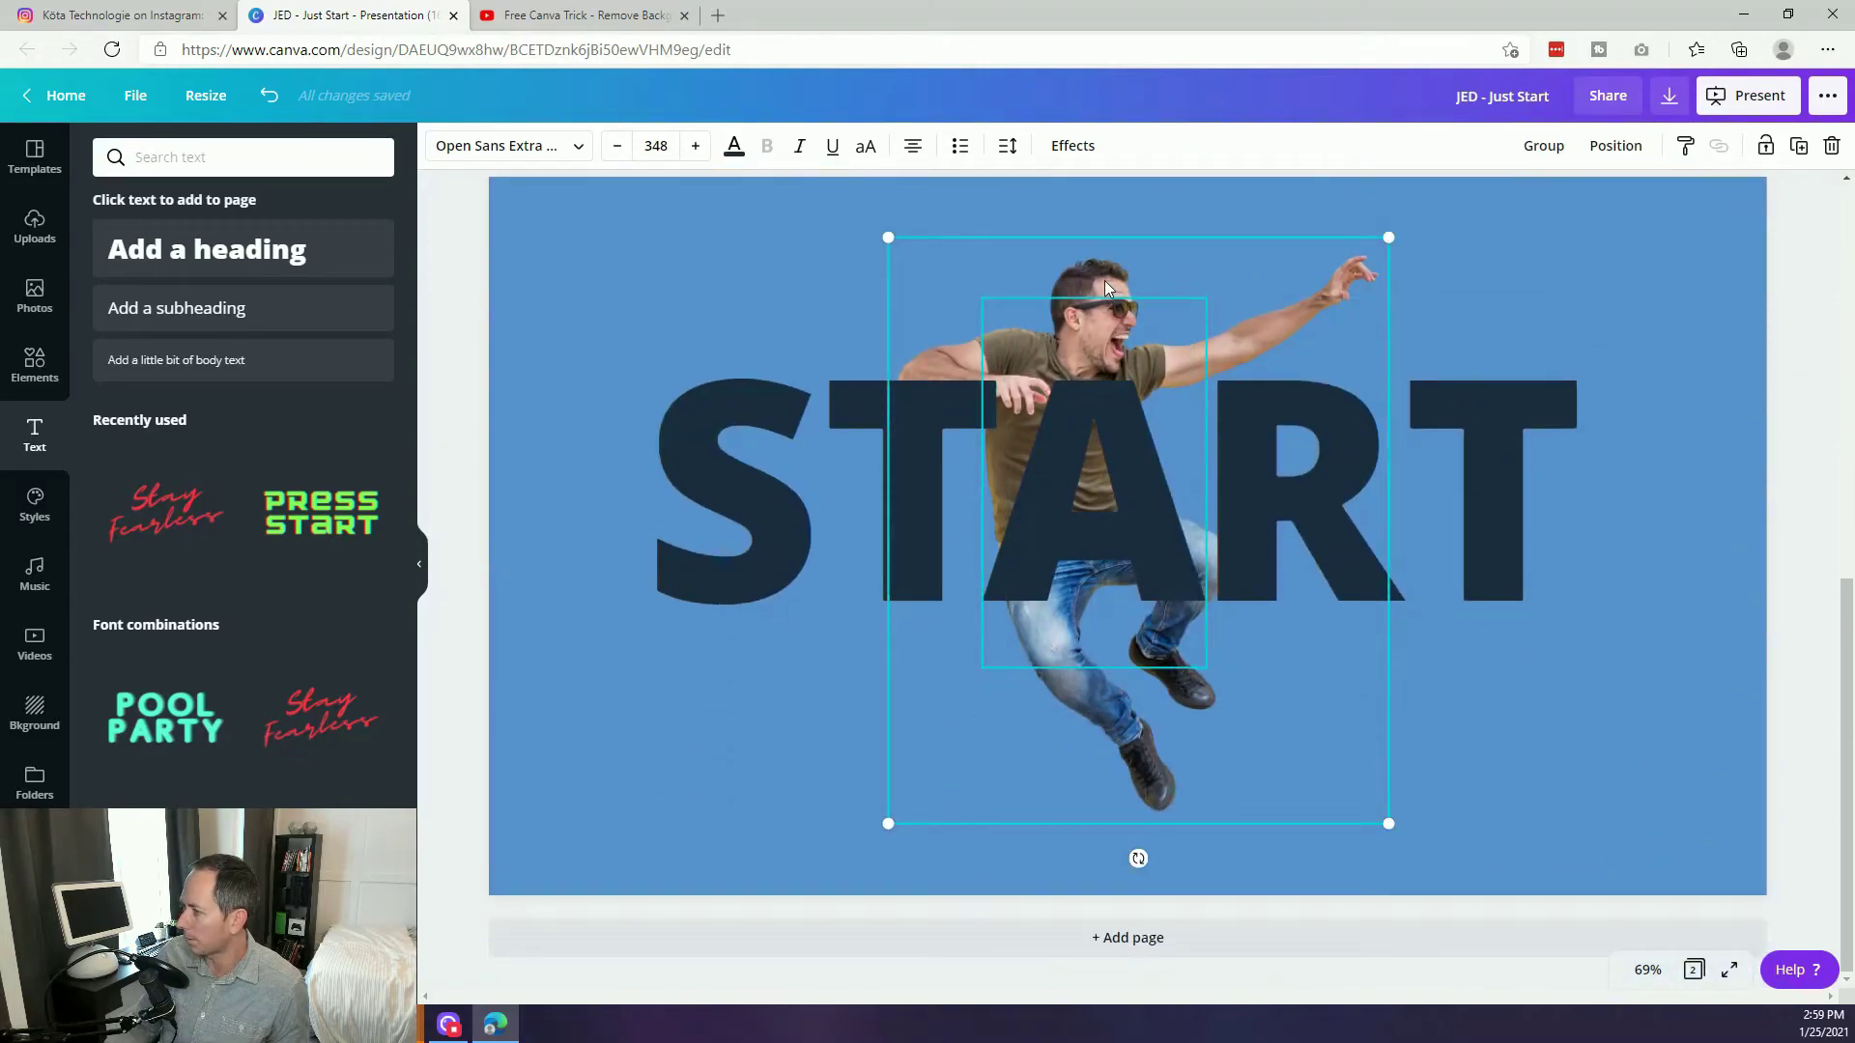
left_click(1614, 147)
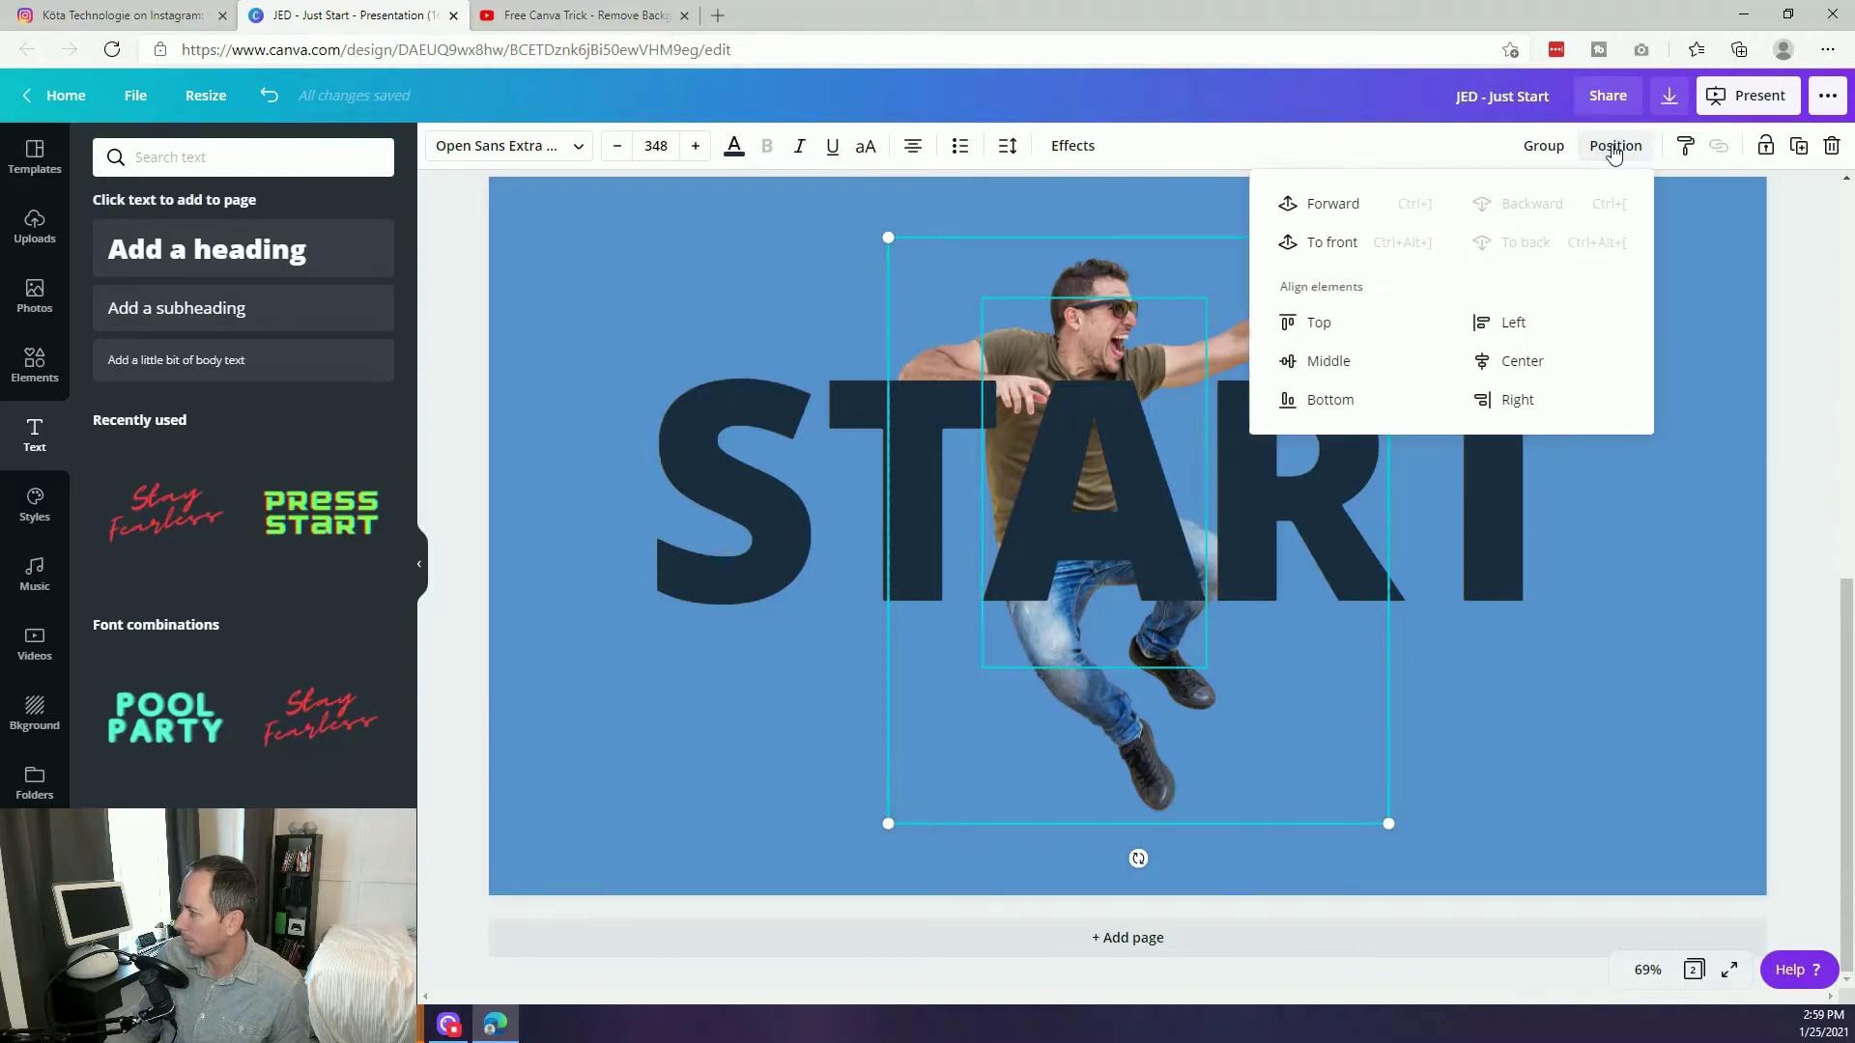
left_click(1332, 241)
left_click(462, 363)
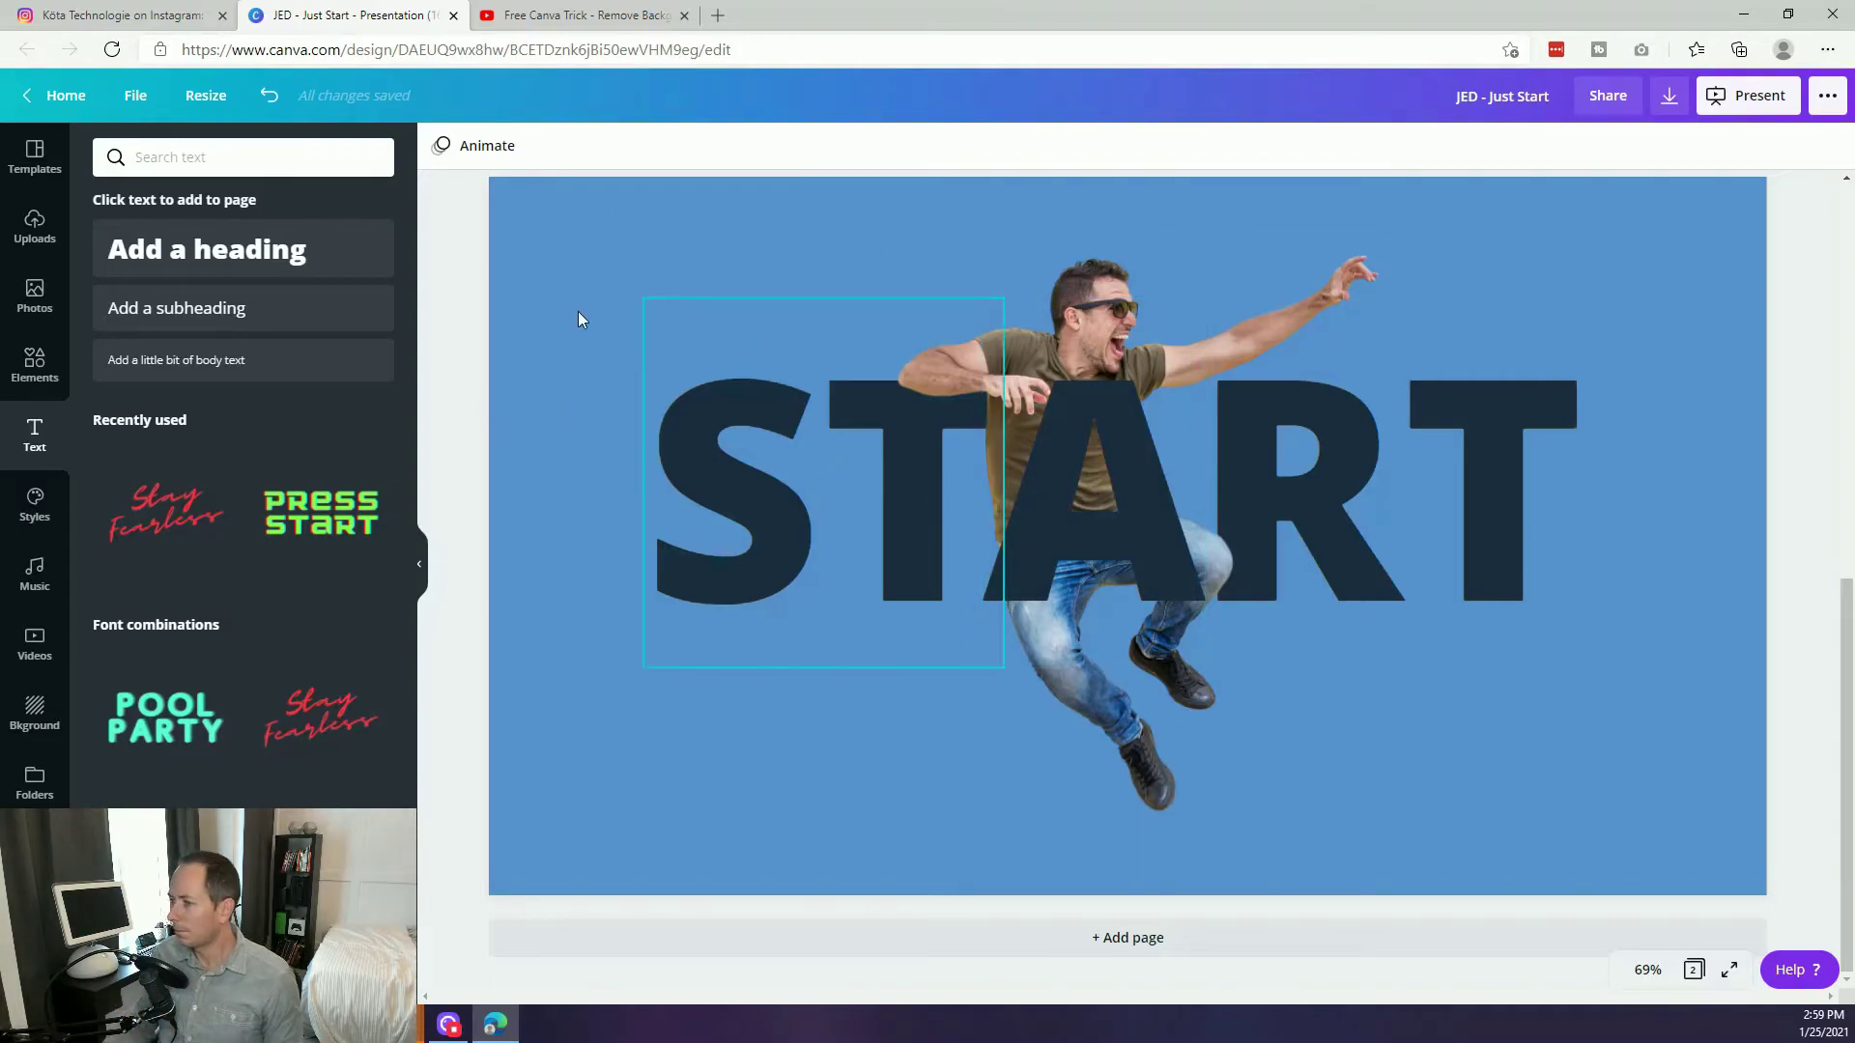
Move the START letters down slightly.
left_click(1370, 467)
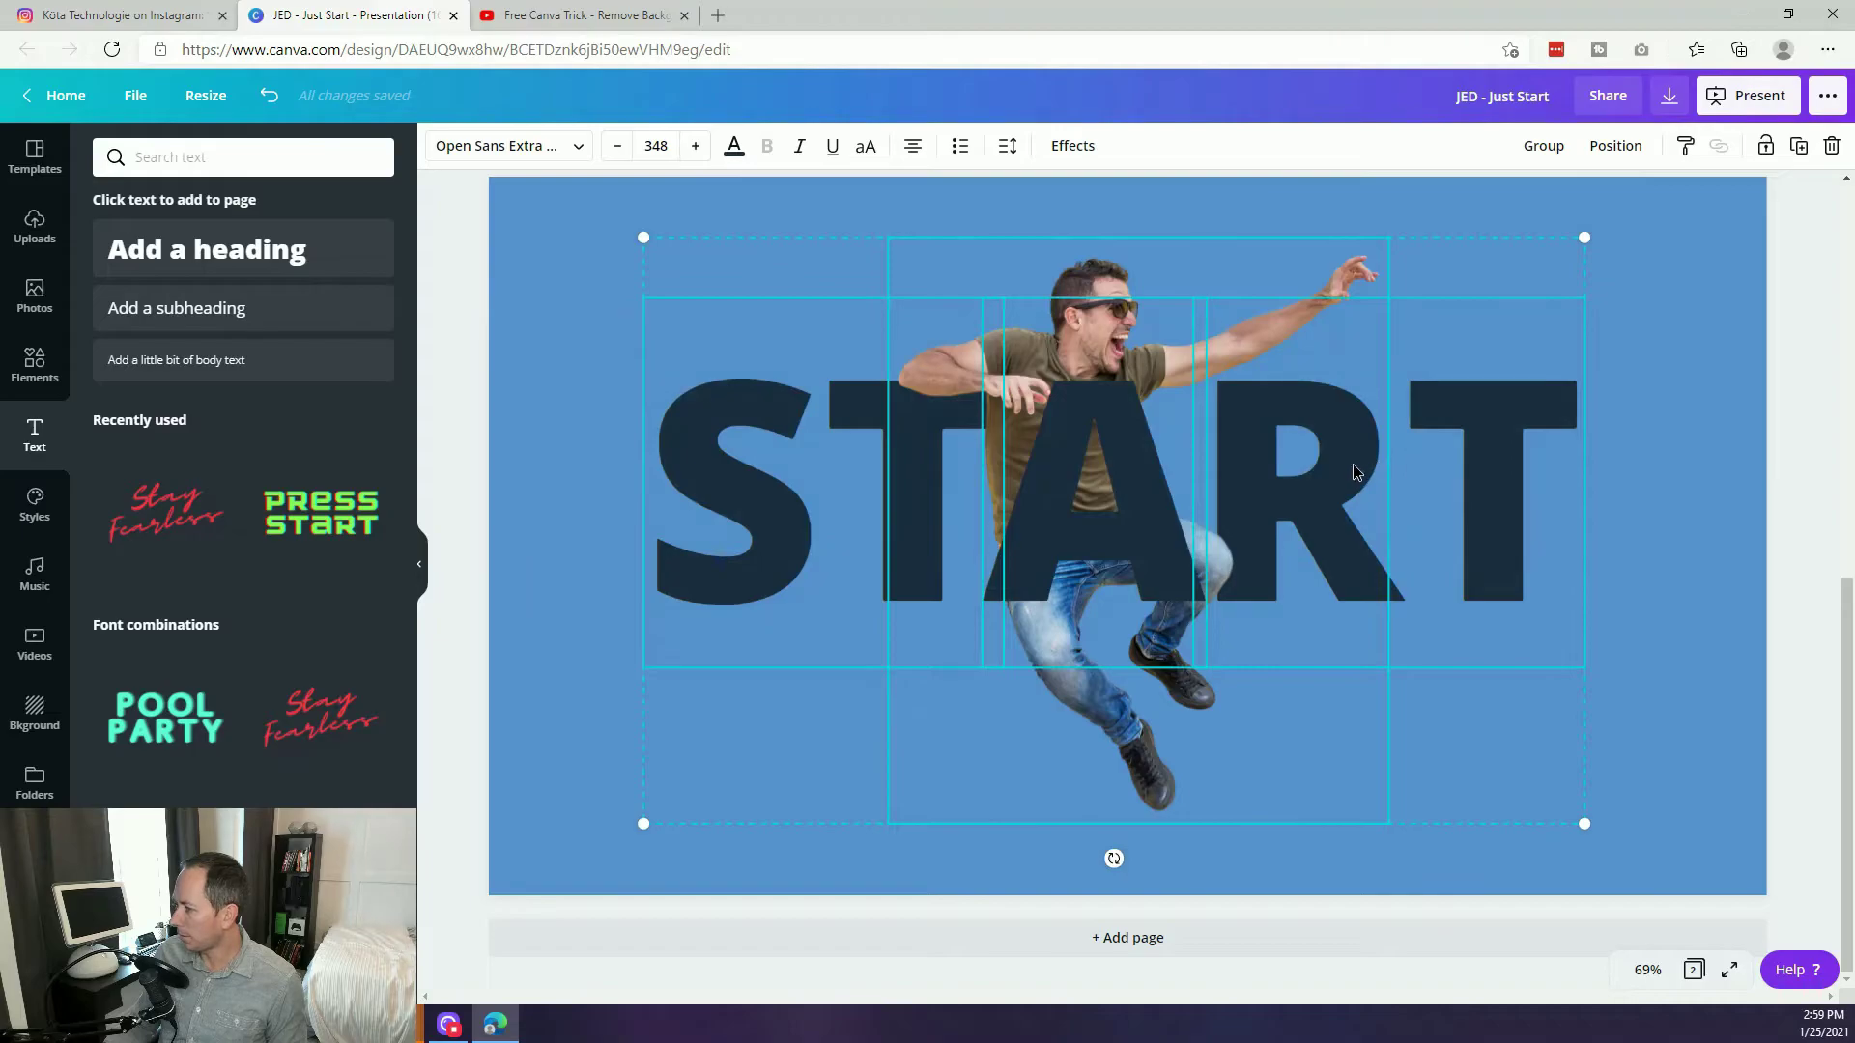
left_click_drag(1352, 466, 1354, 475)
left_click(456, 442)
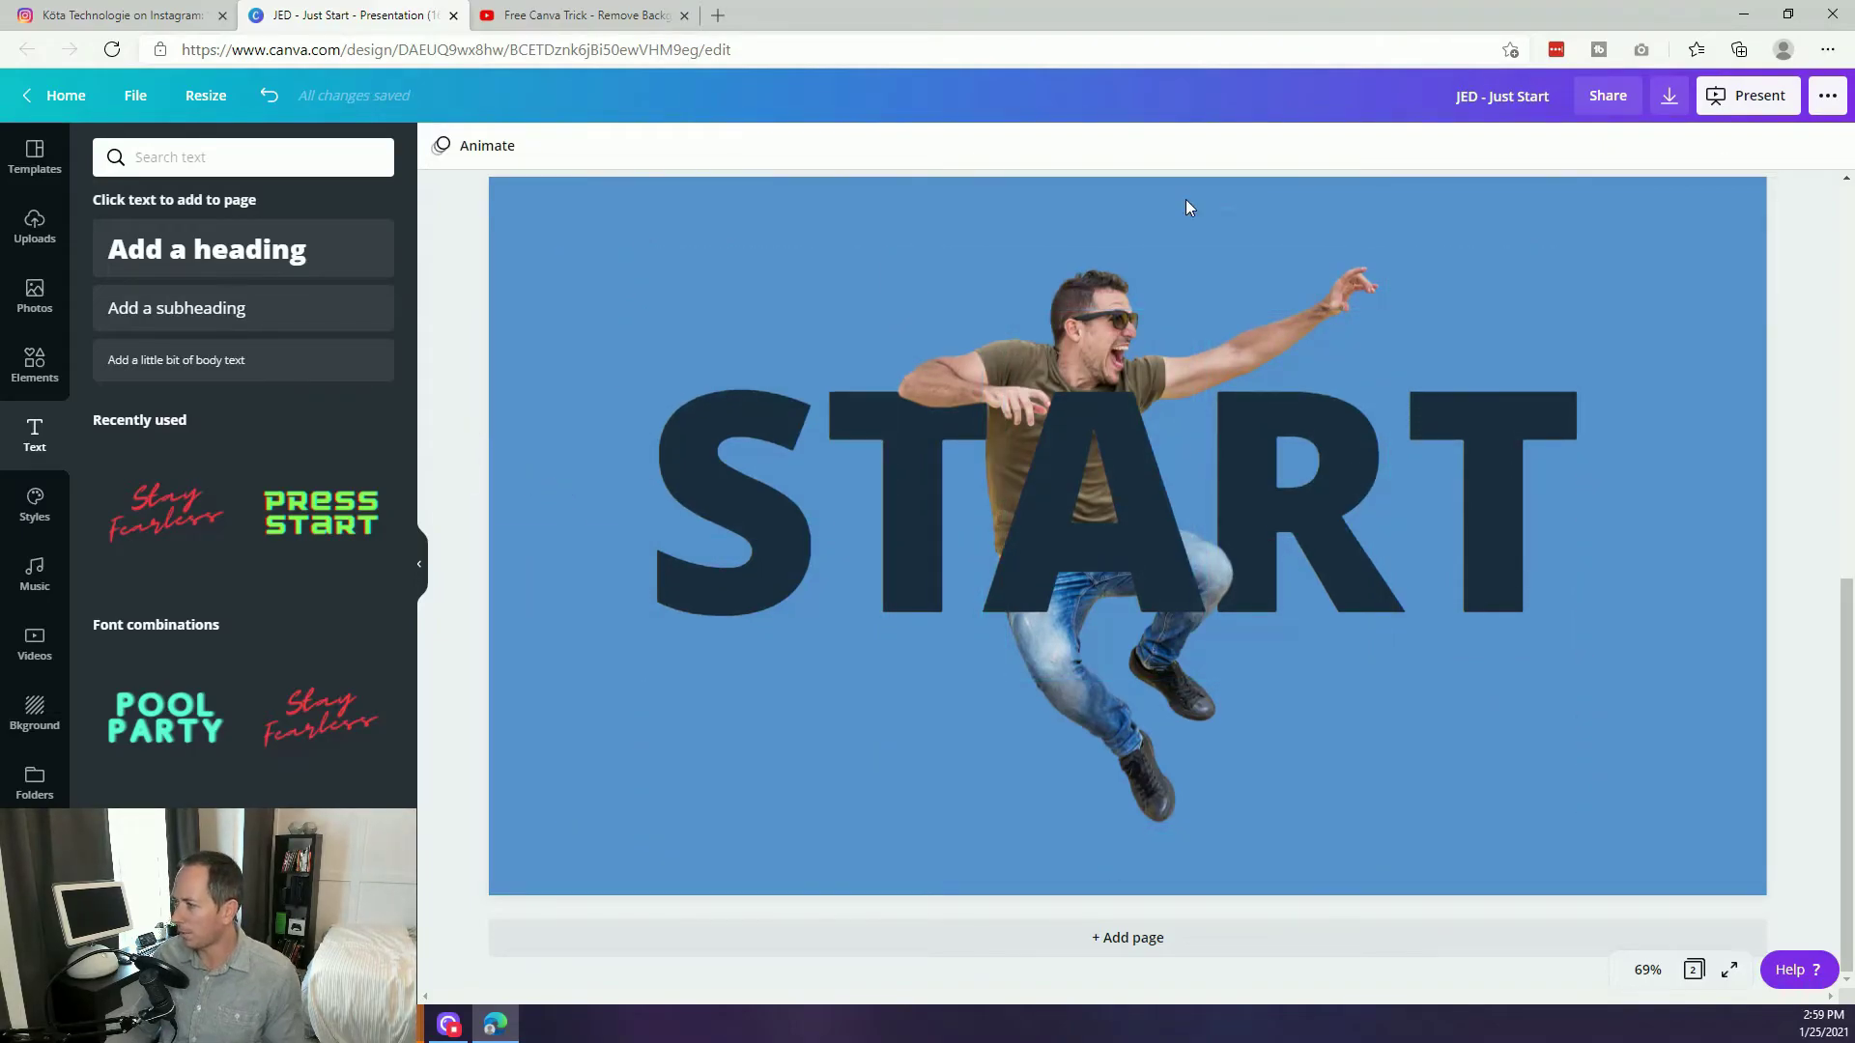
Enlarge the jumping man photo from its corner and set it lower, centred over START.
left_click_drag(1107, 275, 1108, 270)
left_click_drag(887, 243, 858, 208)
left_click_drag(1069, 257, 1111, 257)
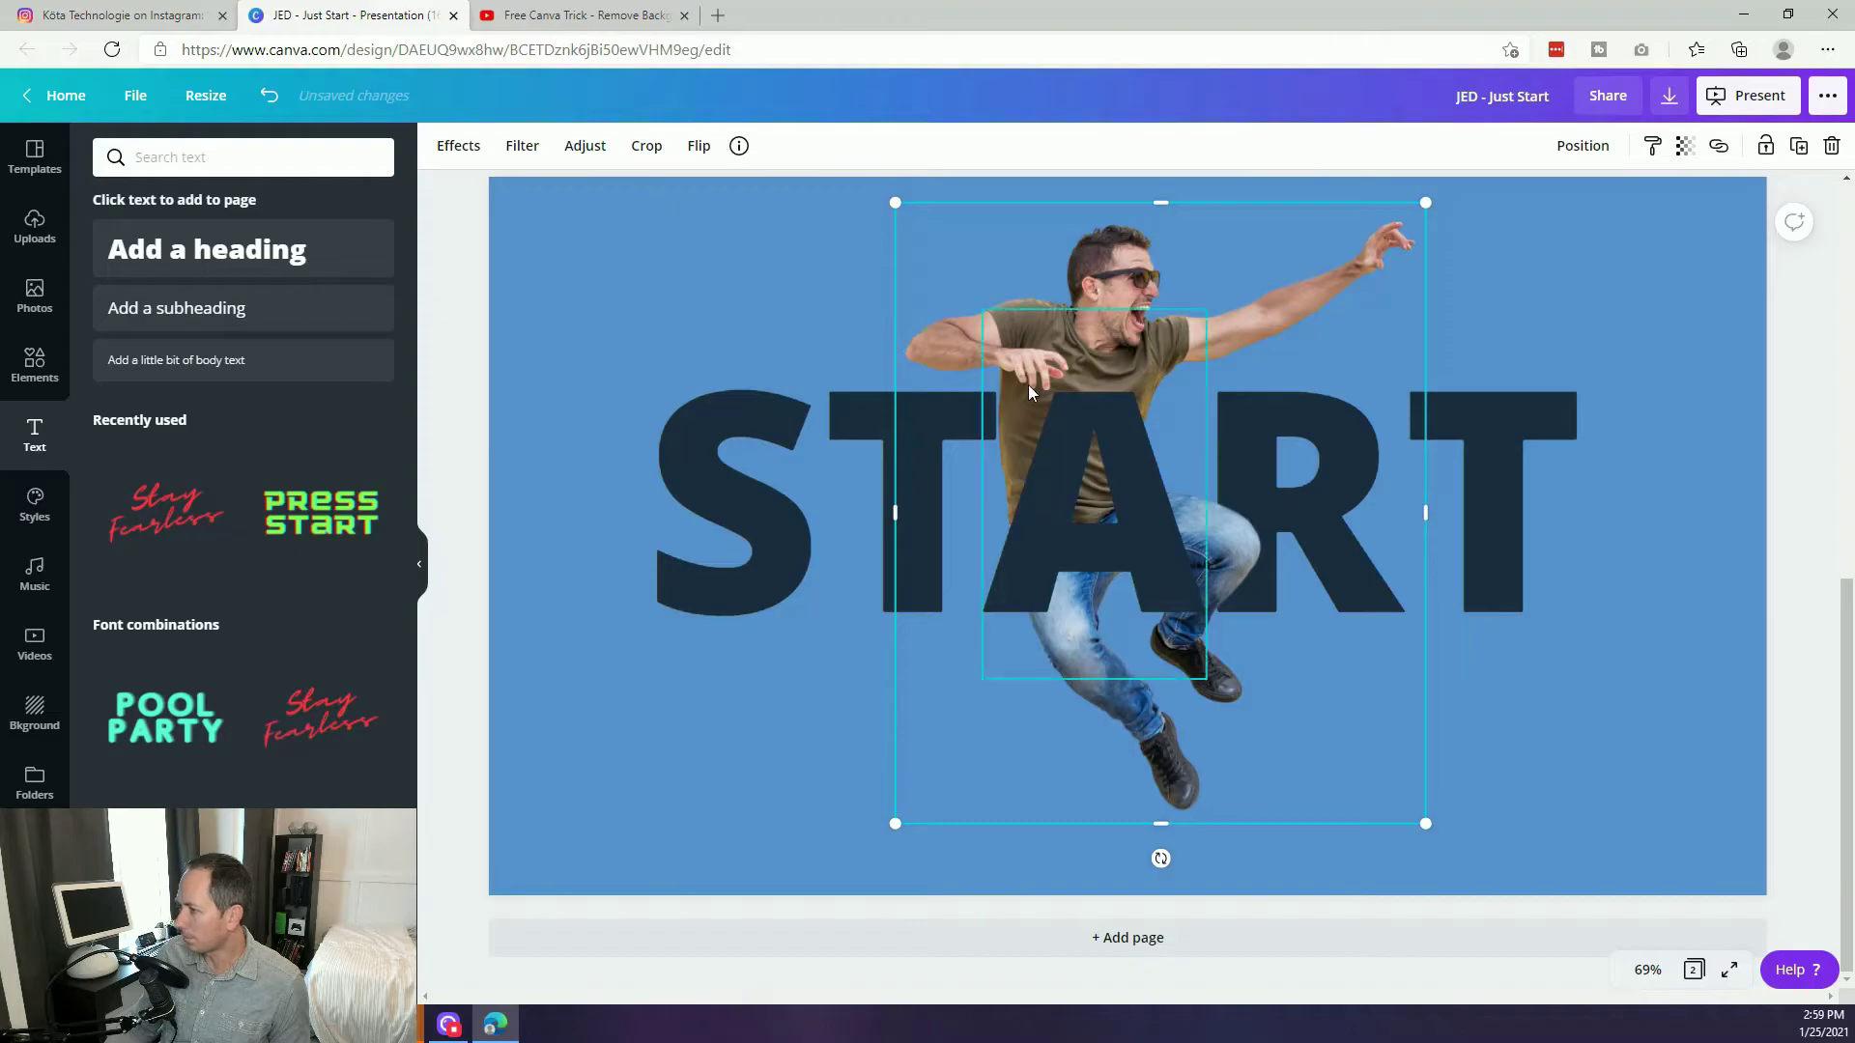
left_click(493, 350)
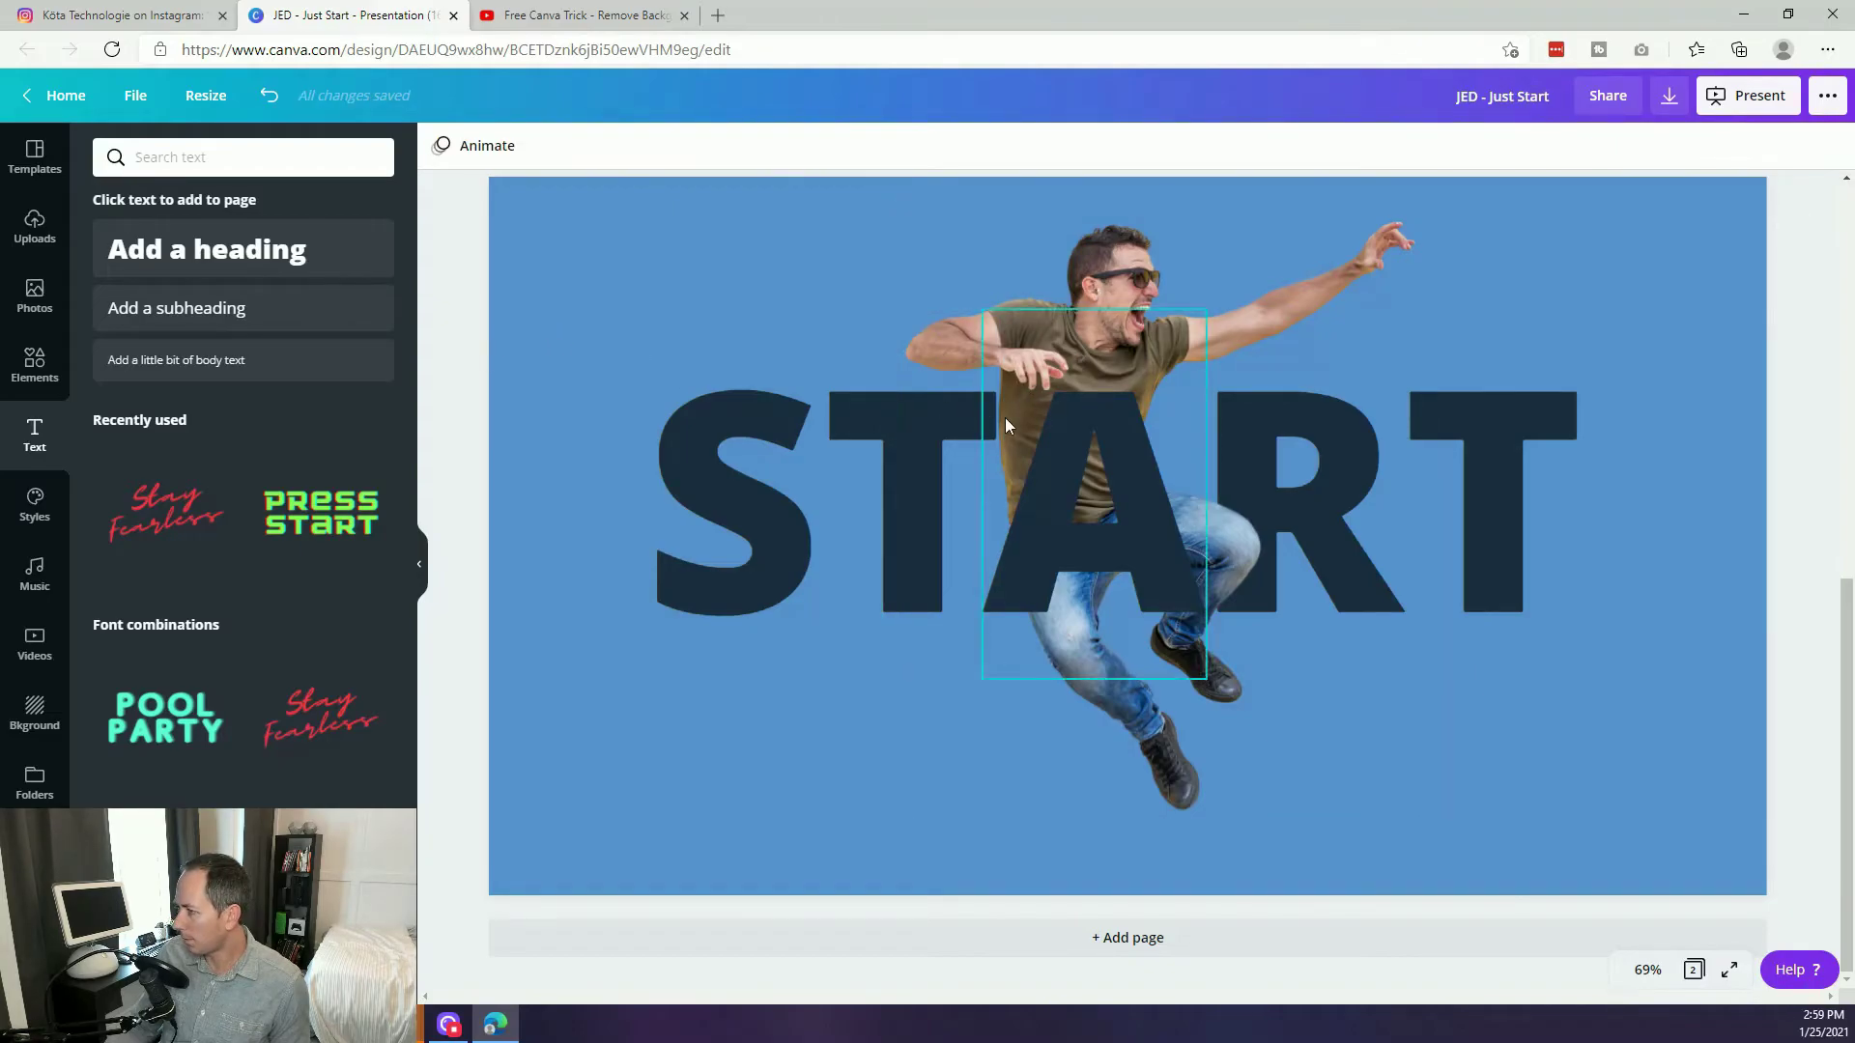
left_click(1129, 250)
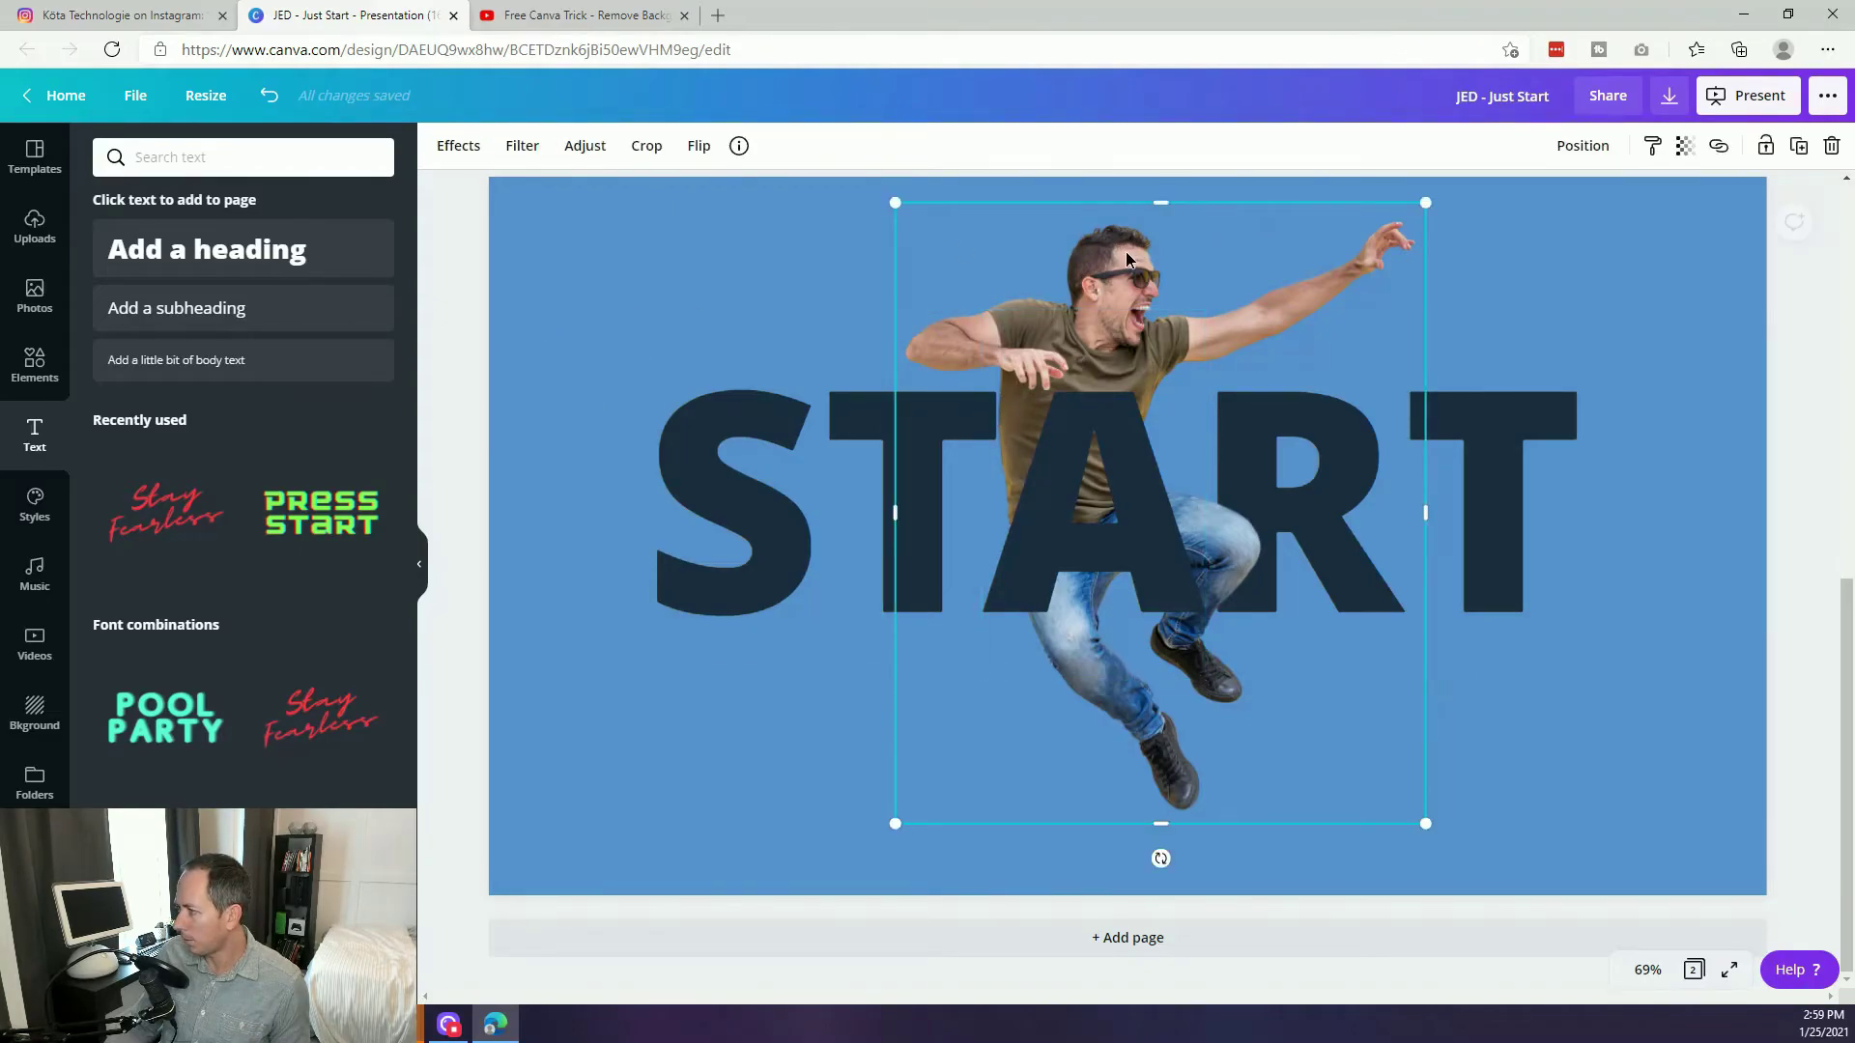
left_click_drag(1126, 252, 1120, 251)
left_click(448, 357)
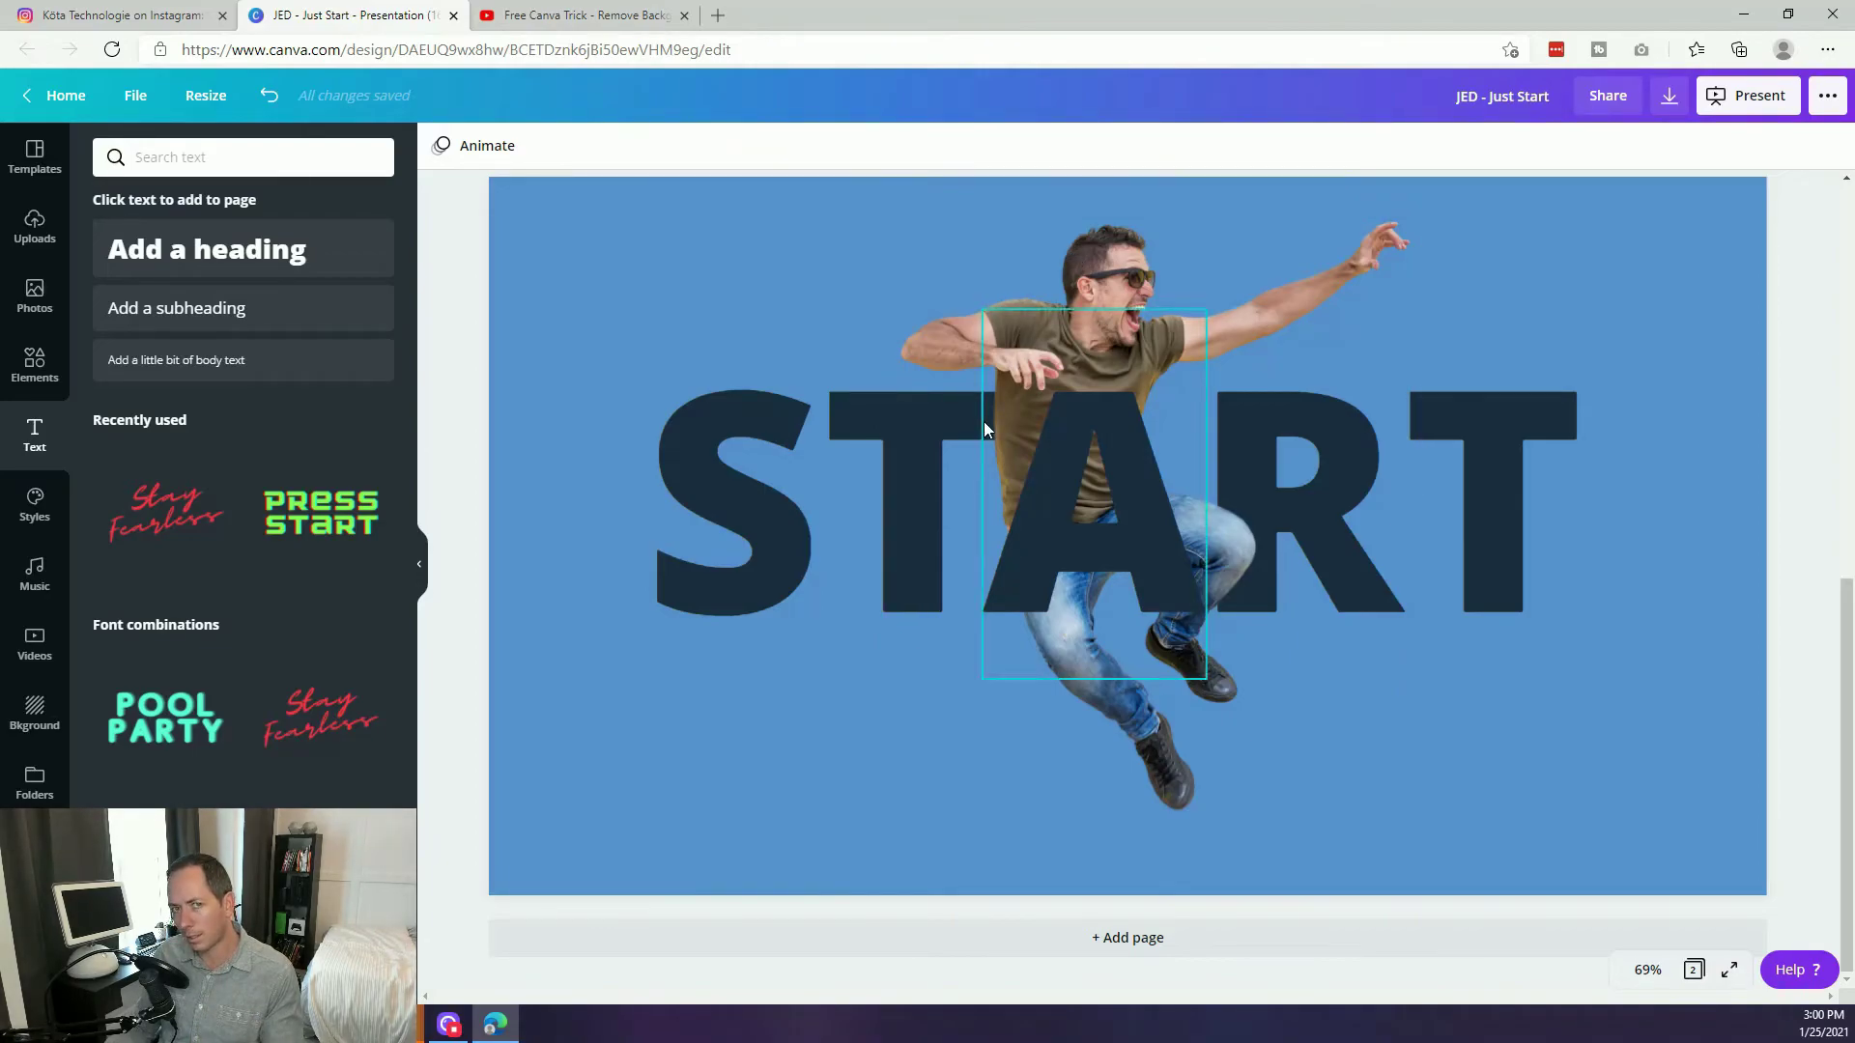
mouse_move(1116, 275)
left_mouse_down()
mouse_move(1117, 253)
mouse_move(1100, 270)
left_mouse_up()
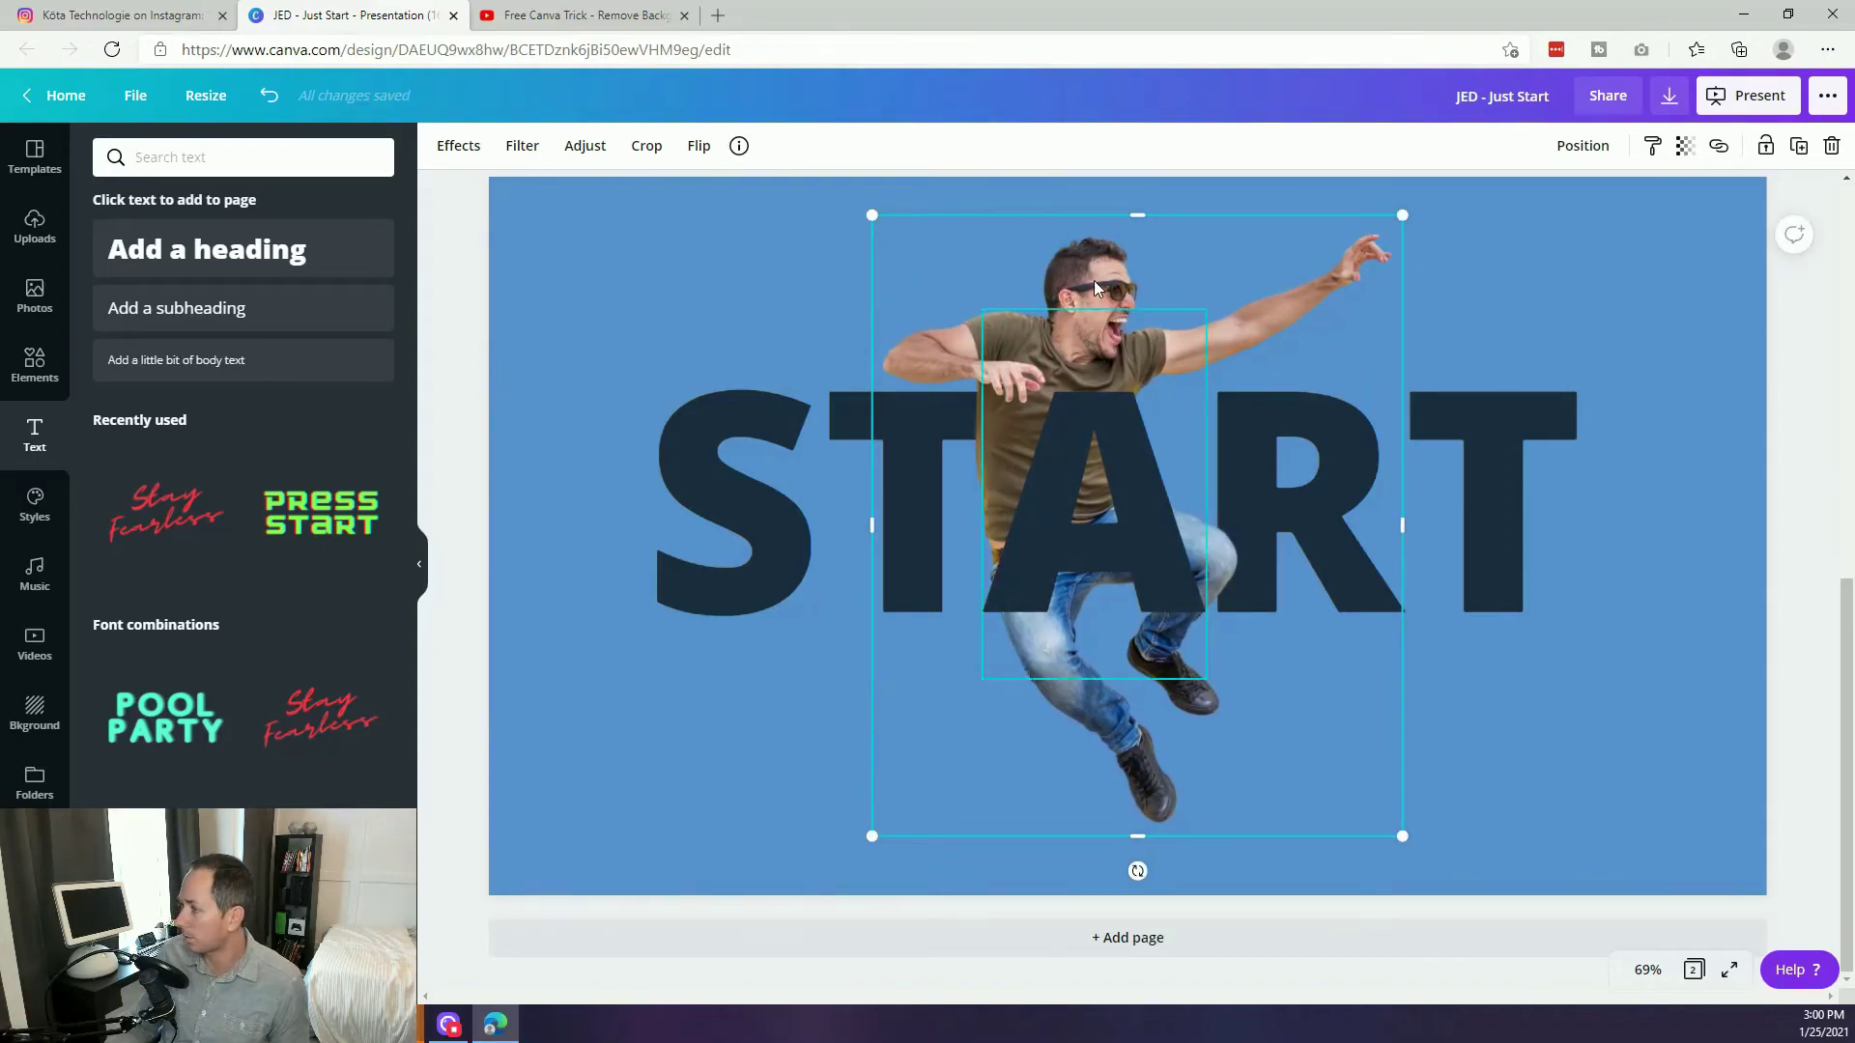
left_click_drag(1095, 257, 1100, 284)
Shrink the jumping man photo slightly and recentre him over START, fine-tuning his position.
left_click(460, 444)
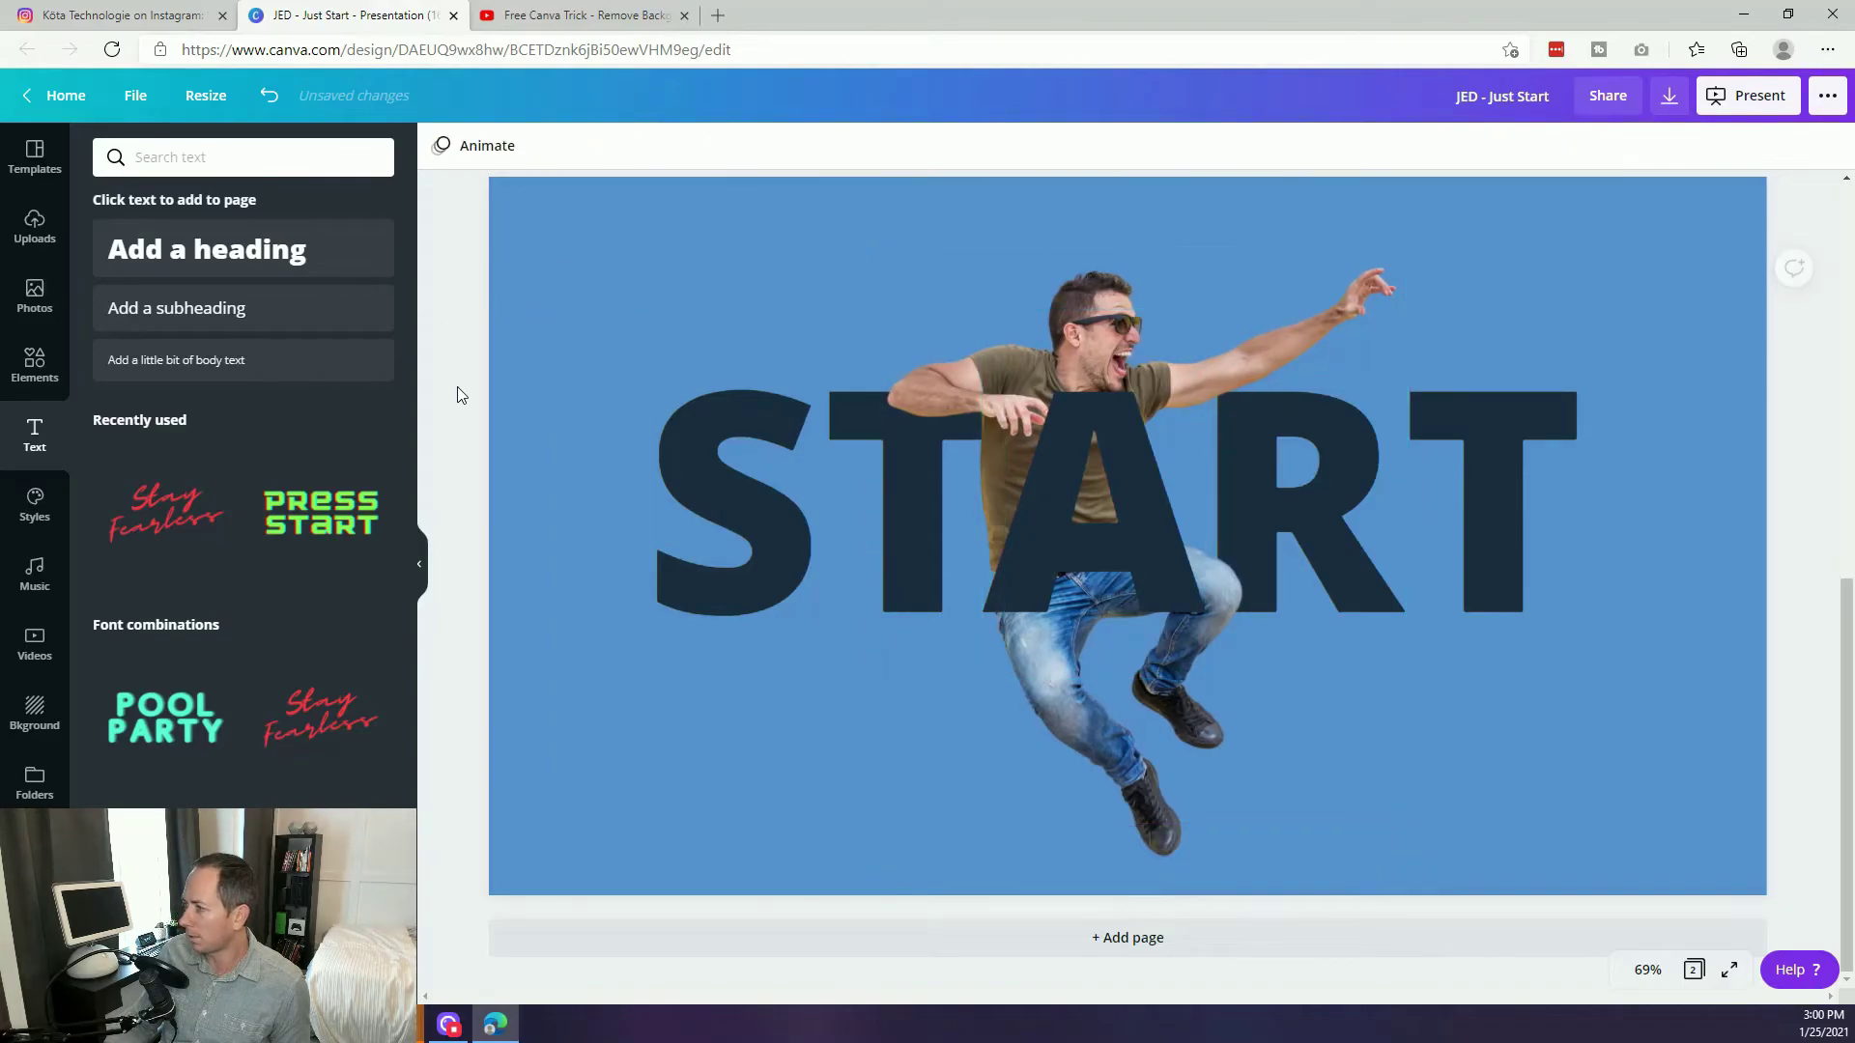
left_click_drag(1105, 265, 1109, 276)
left_click_drag(1407, 857, 1383, 820)
left_click_drag(1105, 262, 1116, 276)
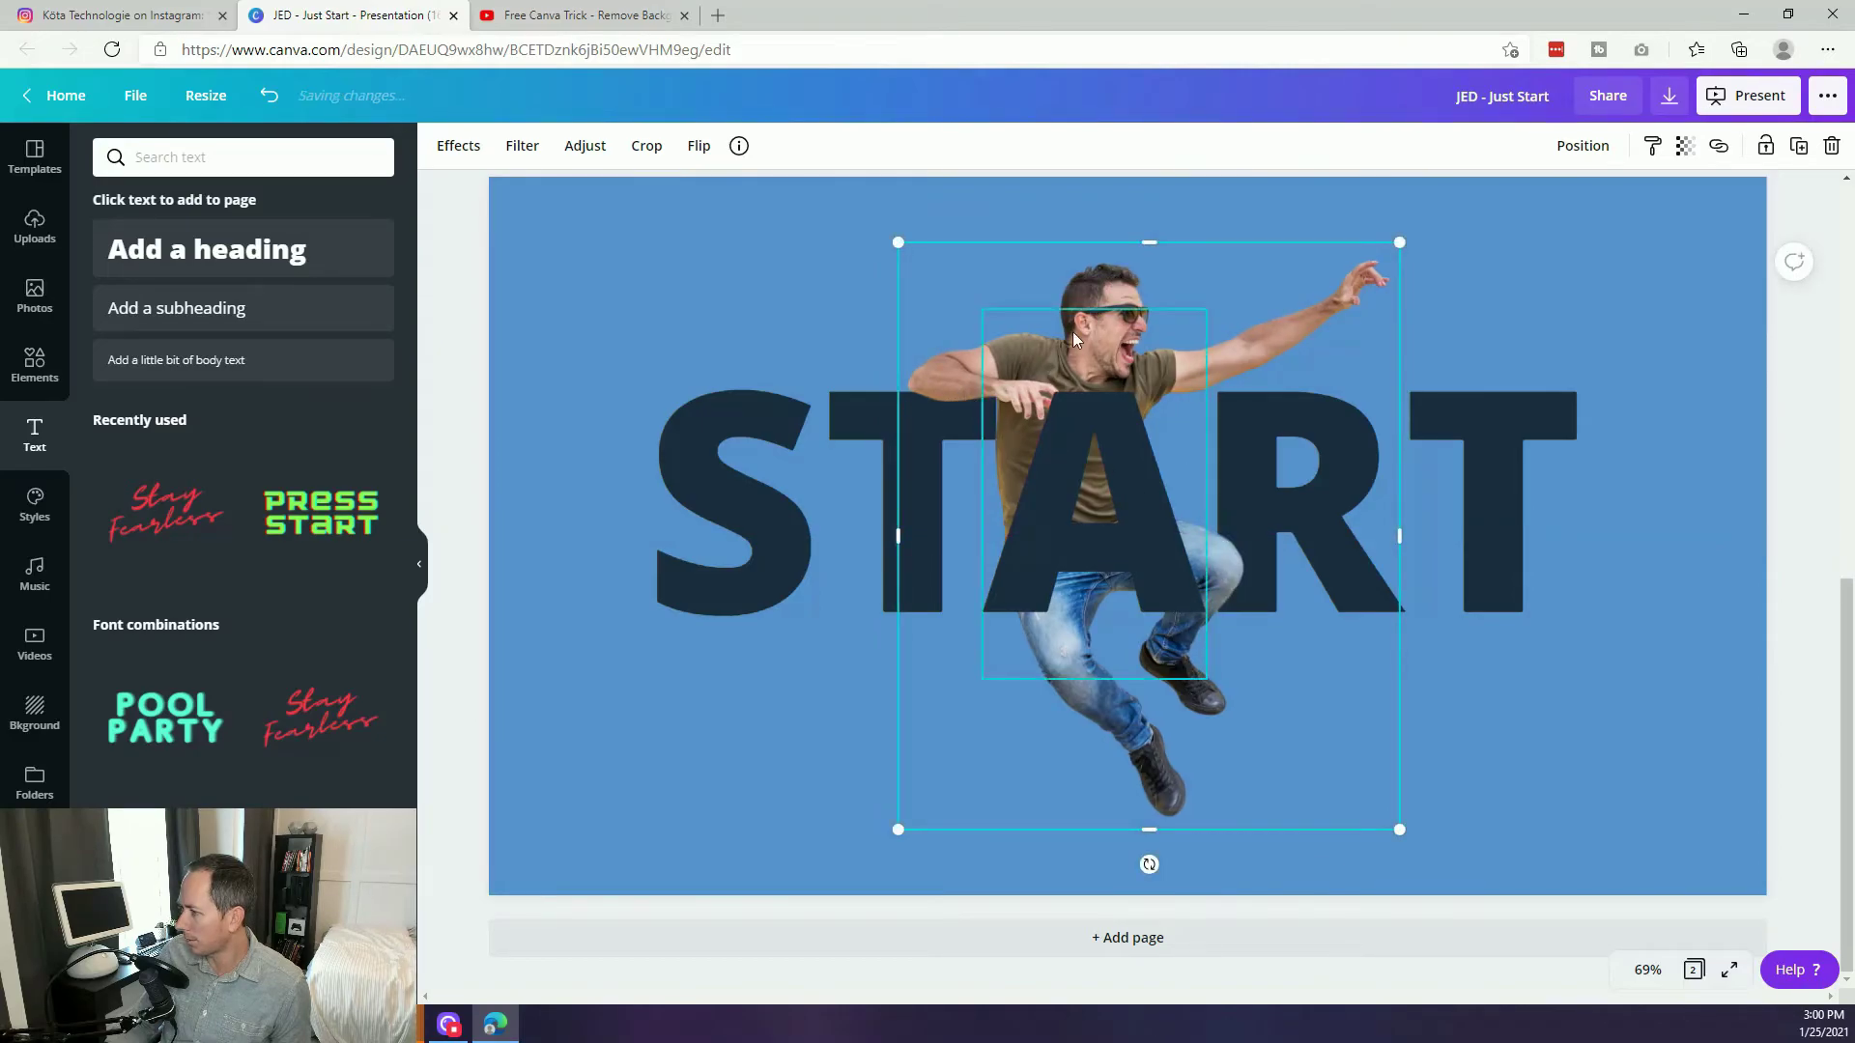
left_click_drag(1105, 259, 1098, 270)
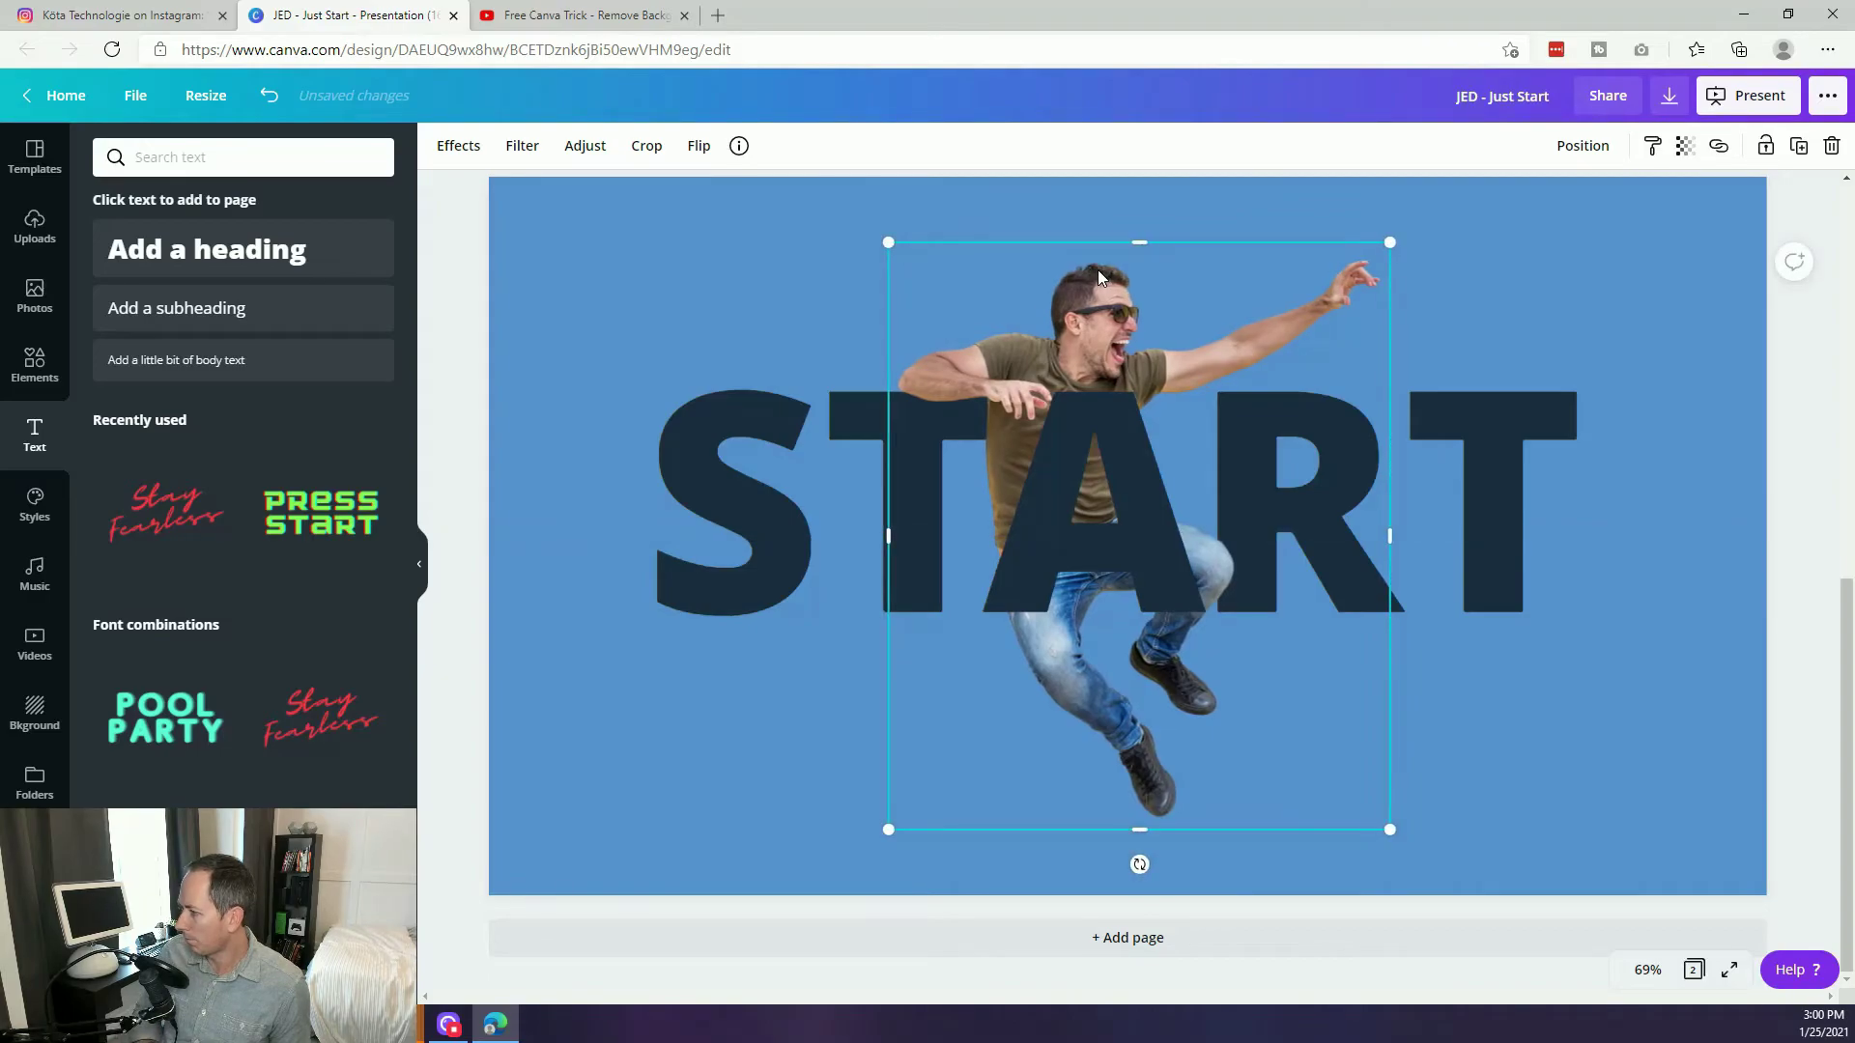
key("Down")
key("Down")
key("Down")
key("Down")
key("Down")
key("Down")
key("Down")
key("Down")
key("Right")
key("Right")
key("Right")
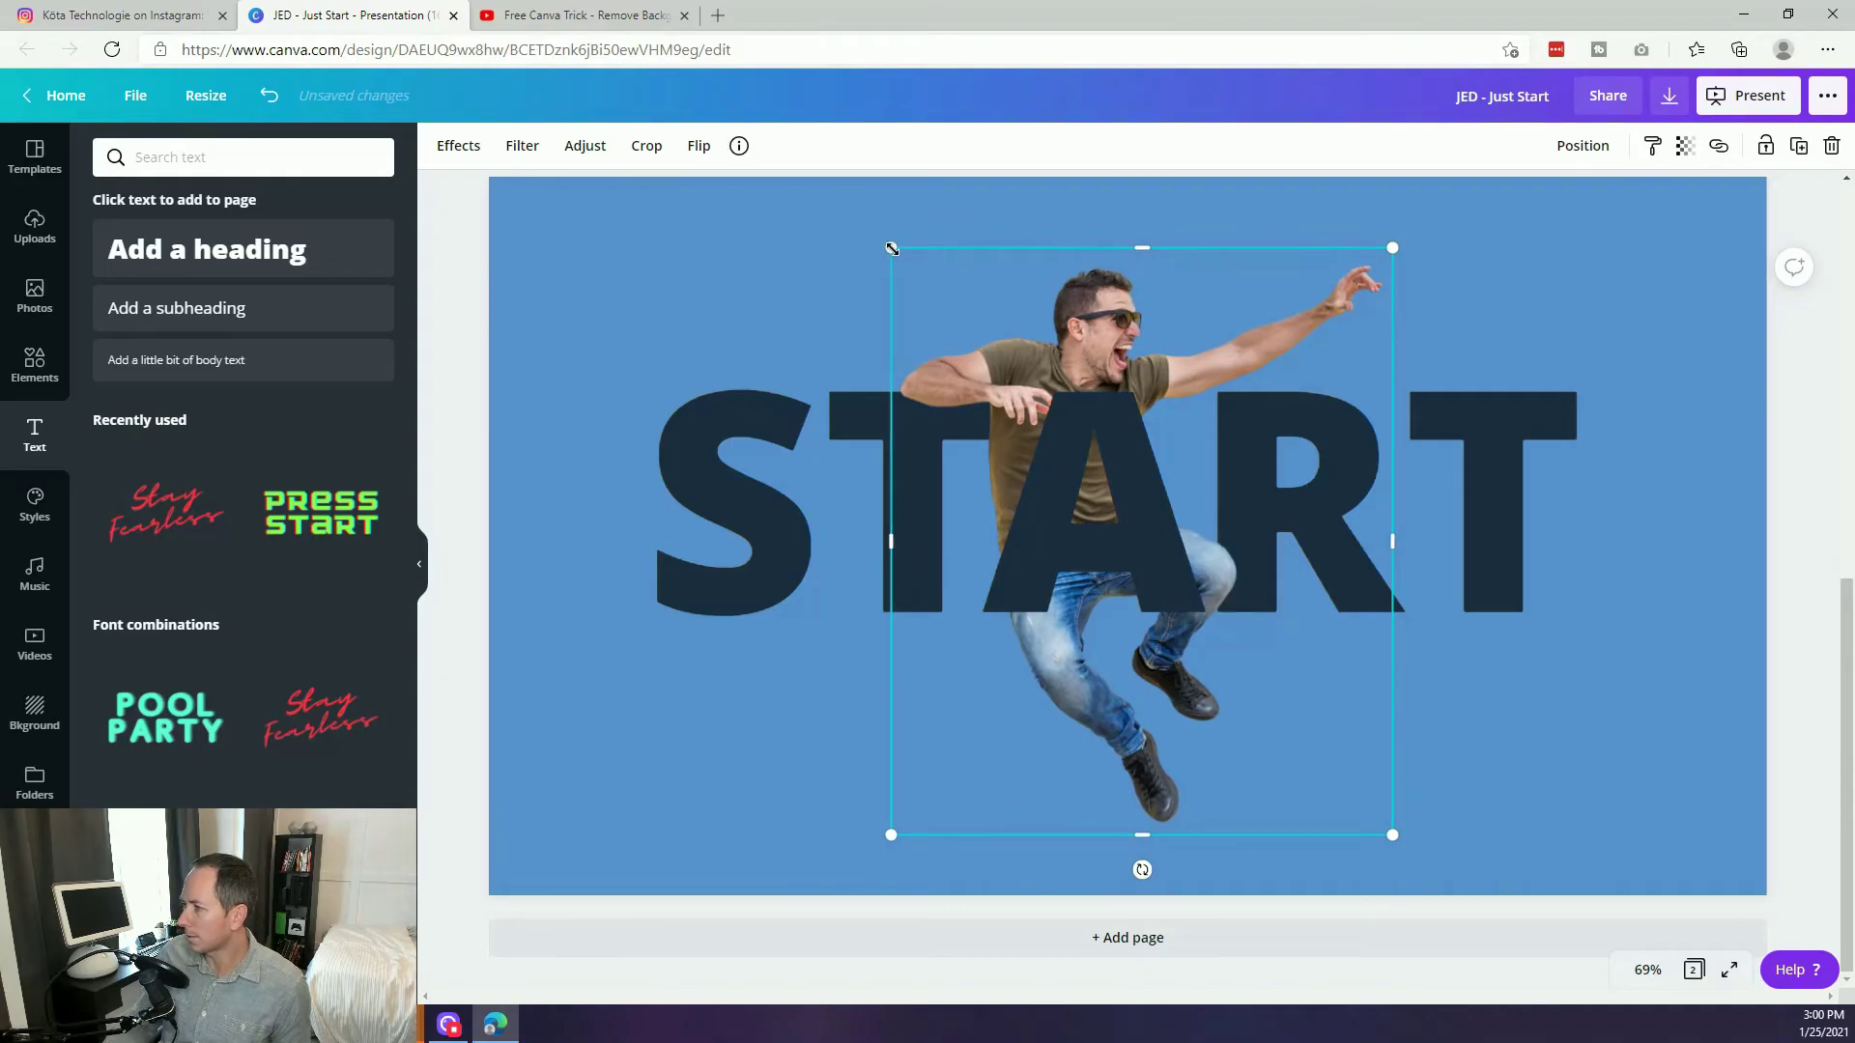
left_click_drag(890, 248, 873, 243)
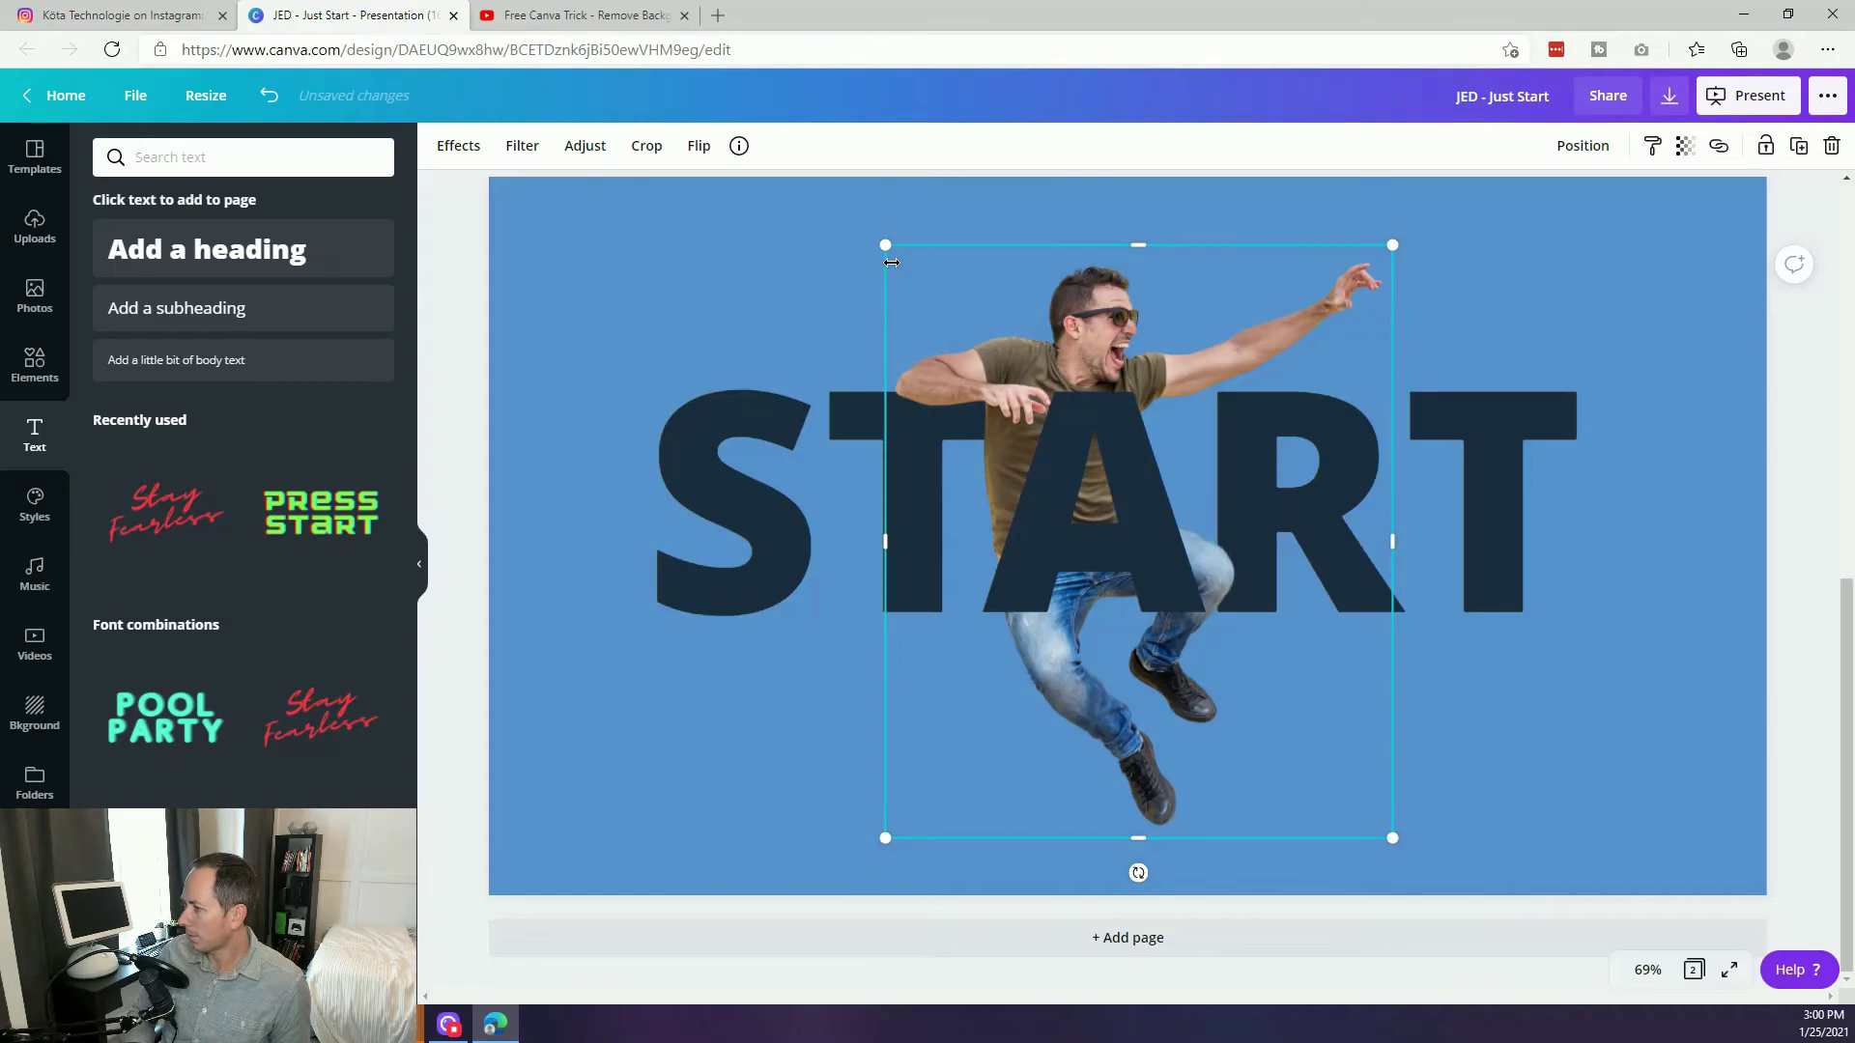
left_click(450, 361)
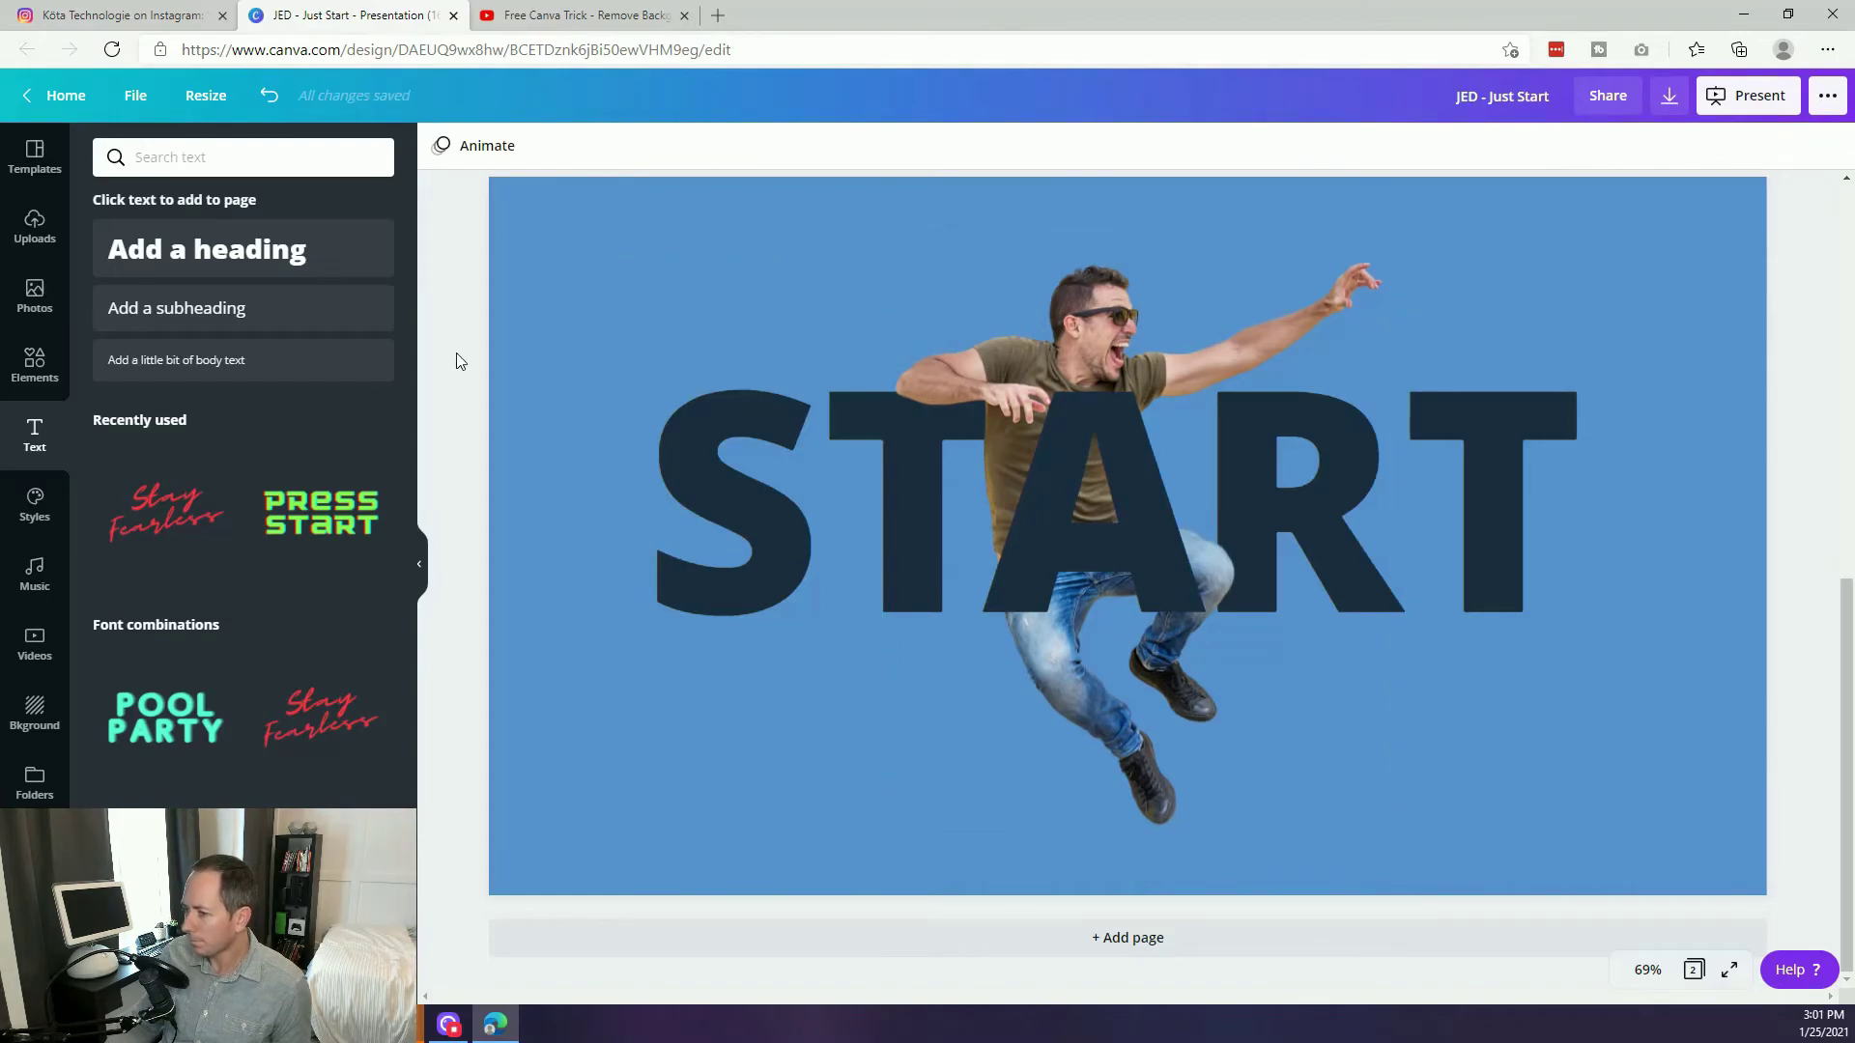
Add the Stay Fearless text combo, move it upper left, ungroup it and delete 'Fearless'.
left_click(164, 517)
left_click_drag(1078, 468, 816, 314)
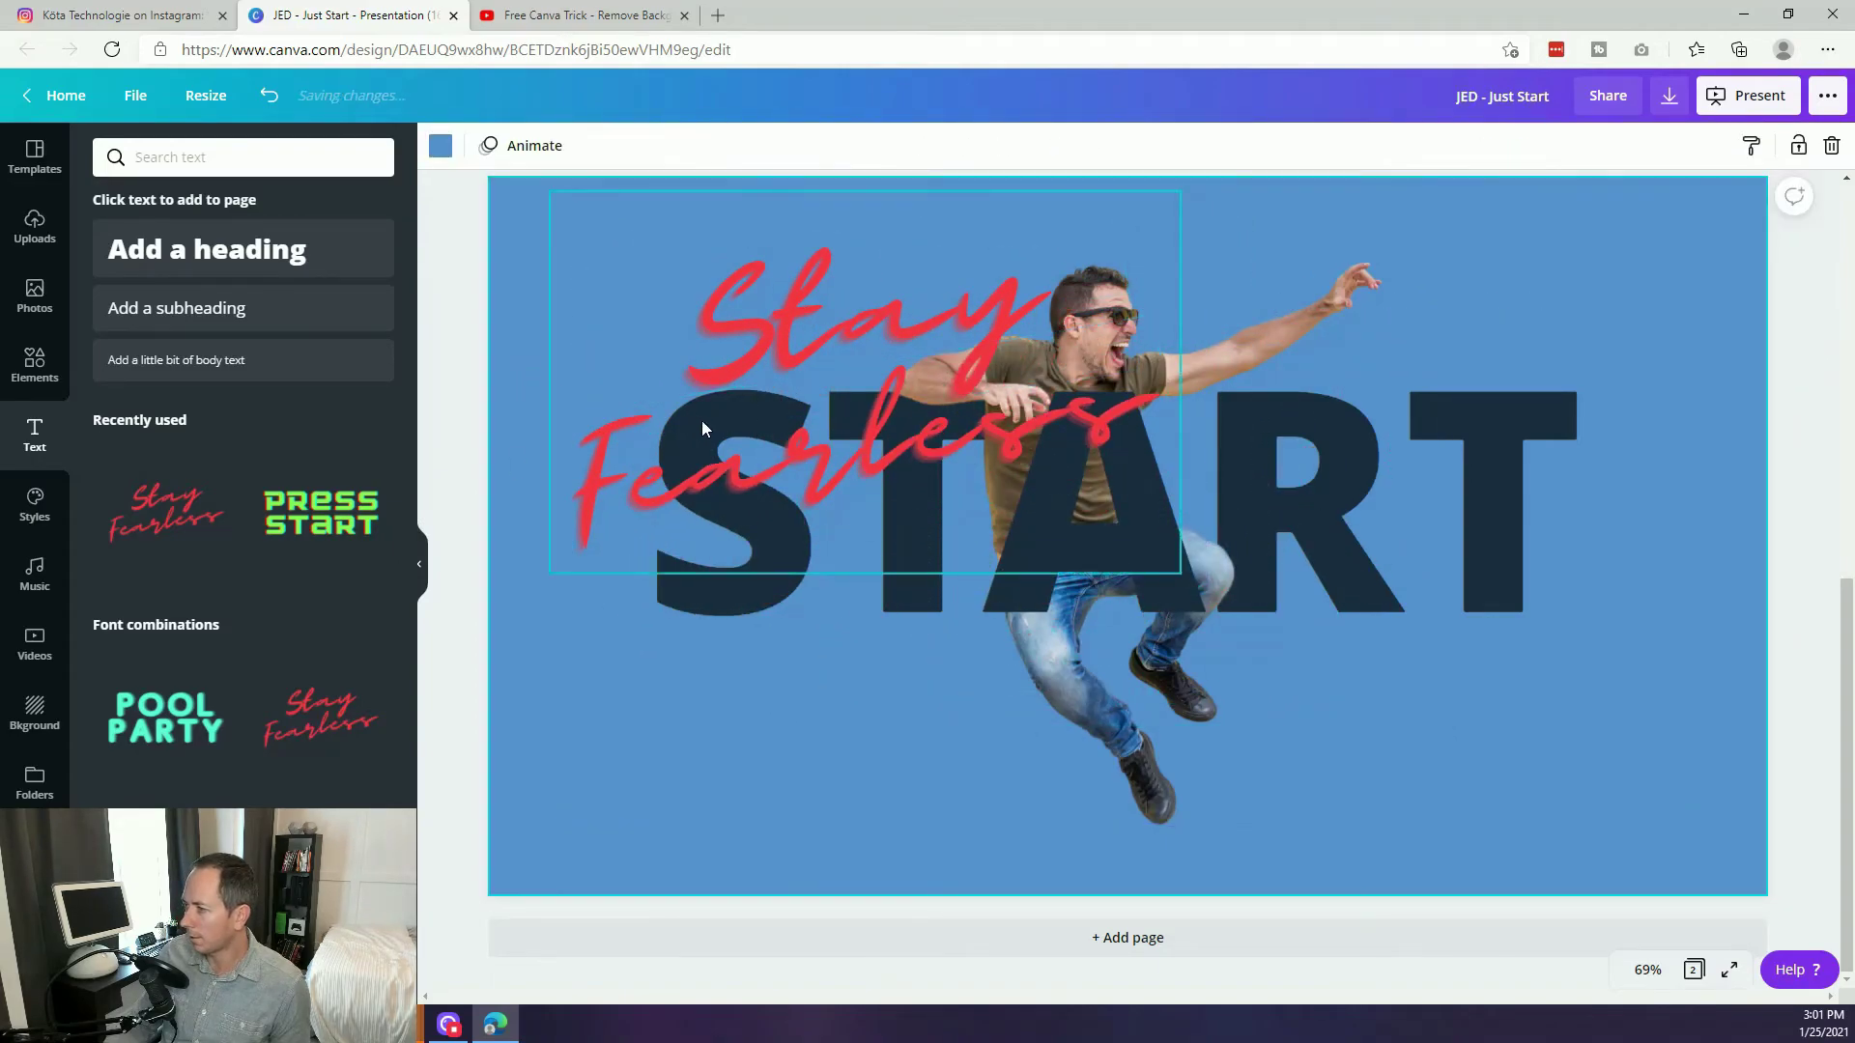
left_click(1502, 145)
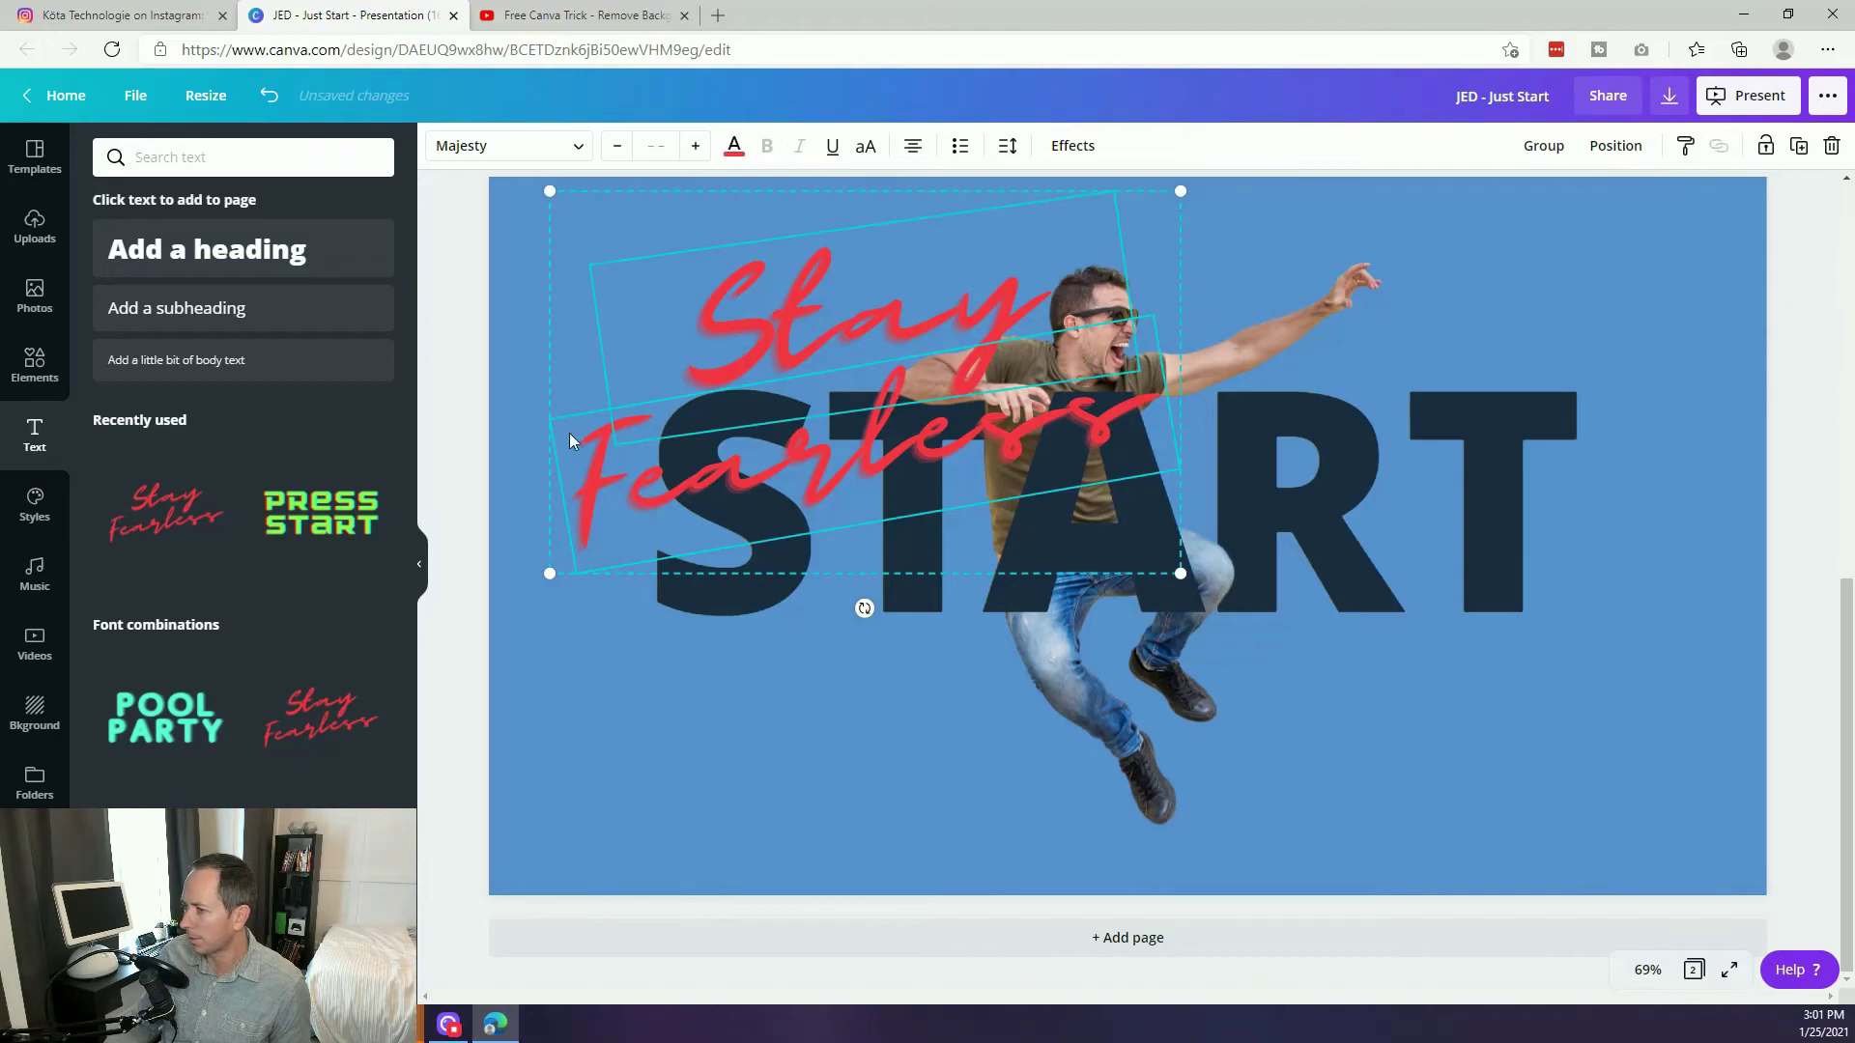
left_click(532, 506)
left_click(639, 502)
key("Delete")
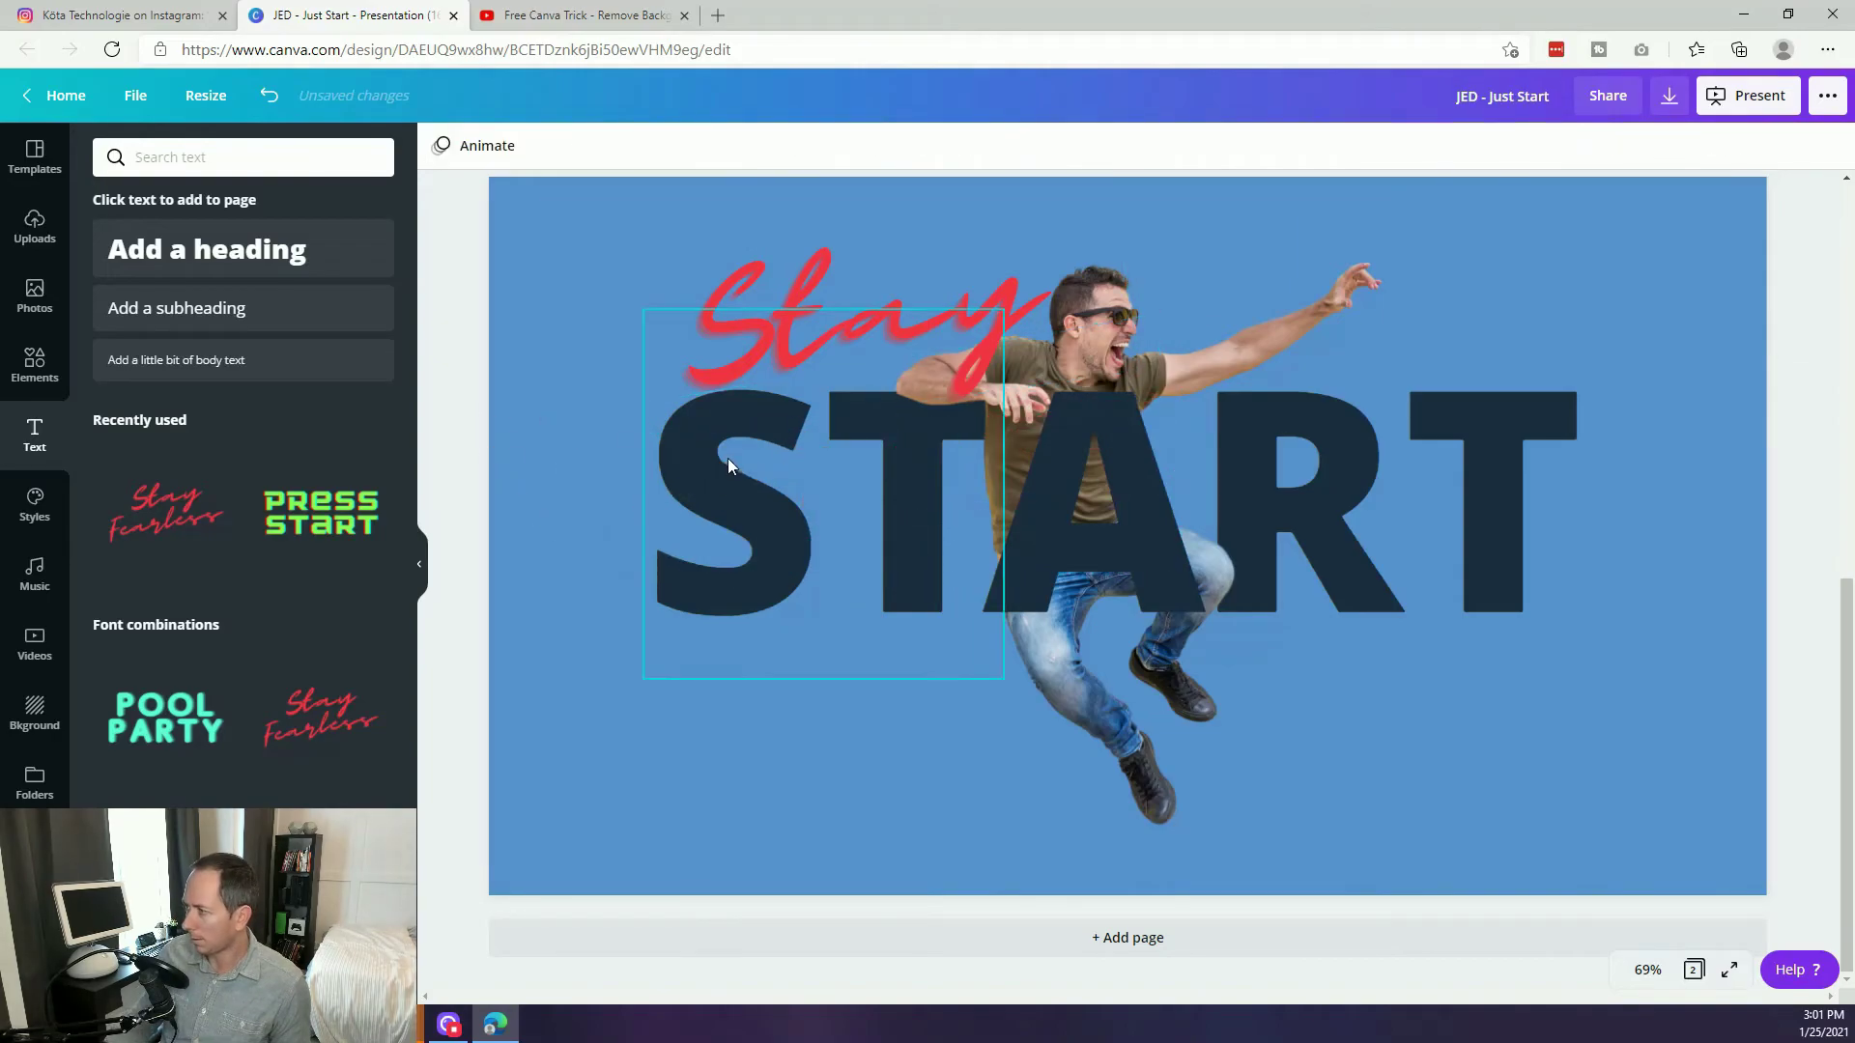
Move the 'Stay' text up-left and retype it as lowercase 'just'.
left_click(796, 277)
left_click_drag(819, 303, 752, 288)
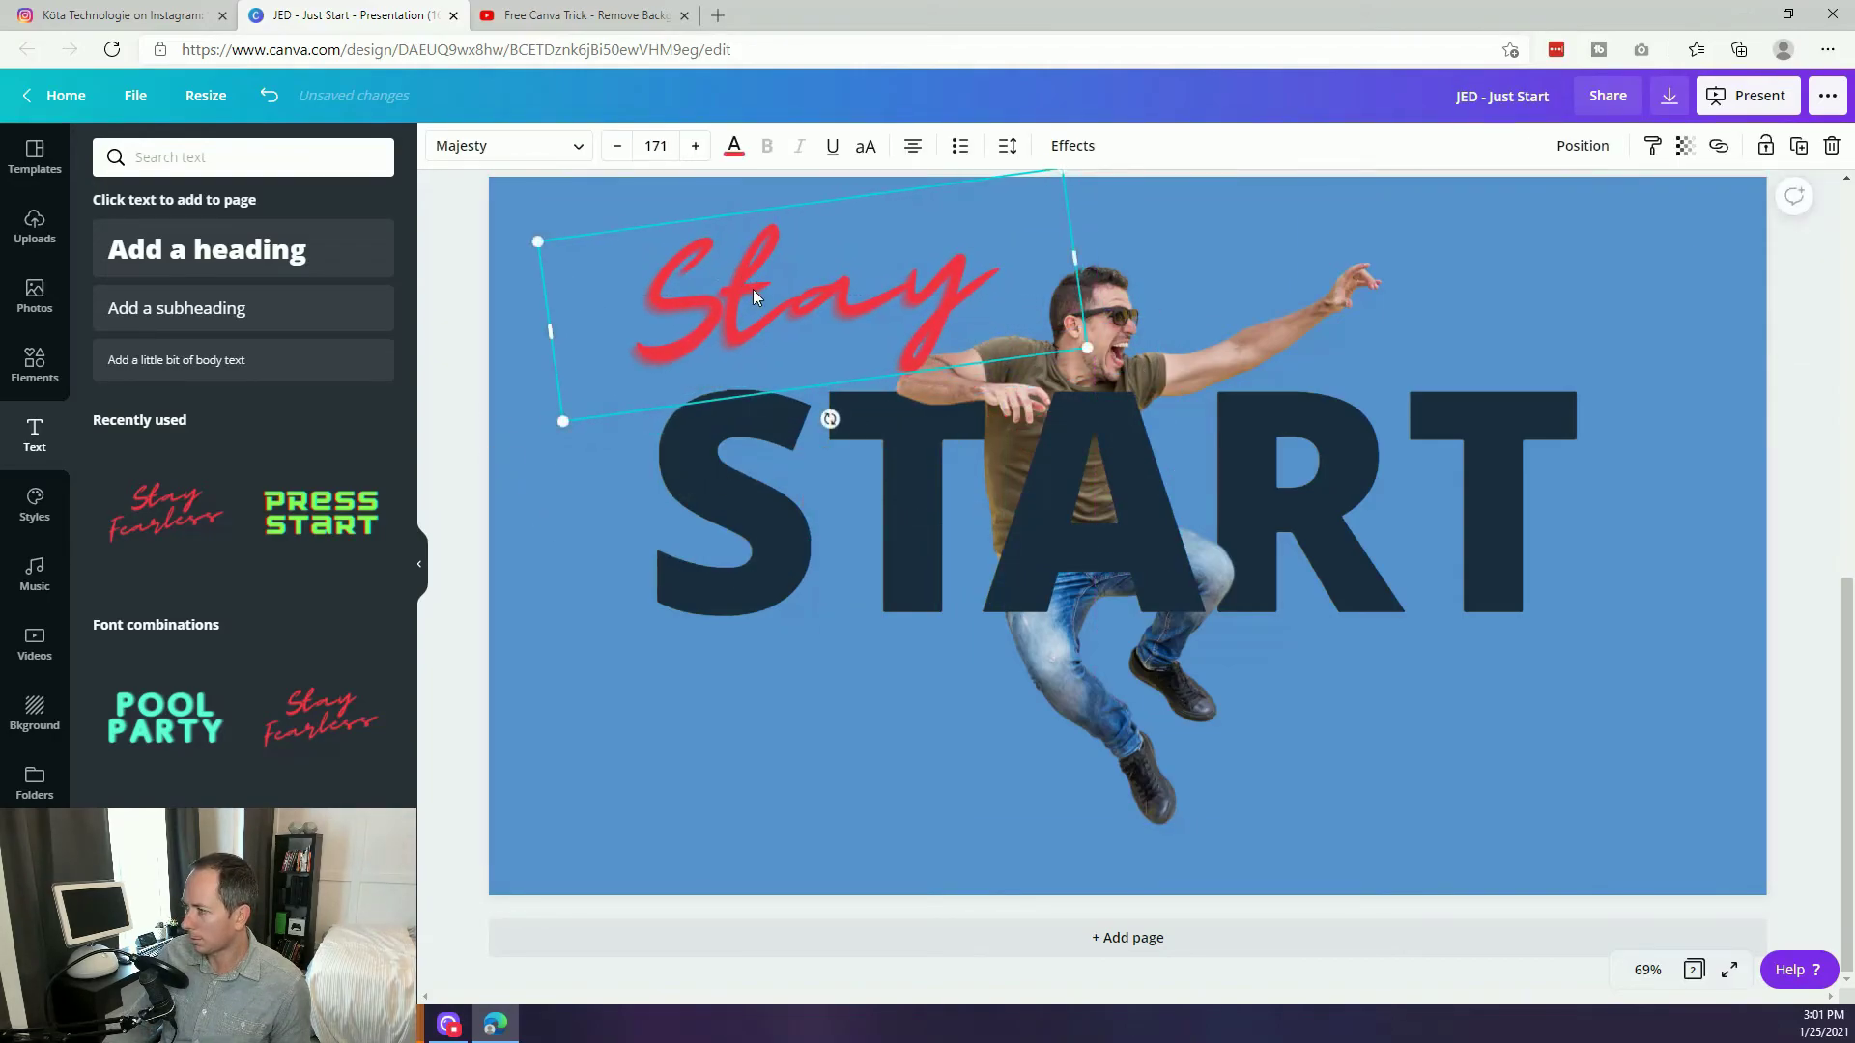
double_click(752, 288)
type("Just")
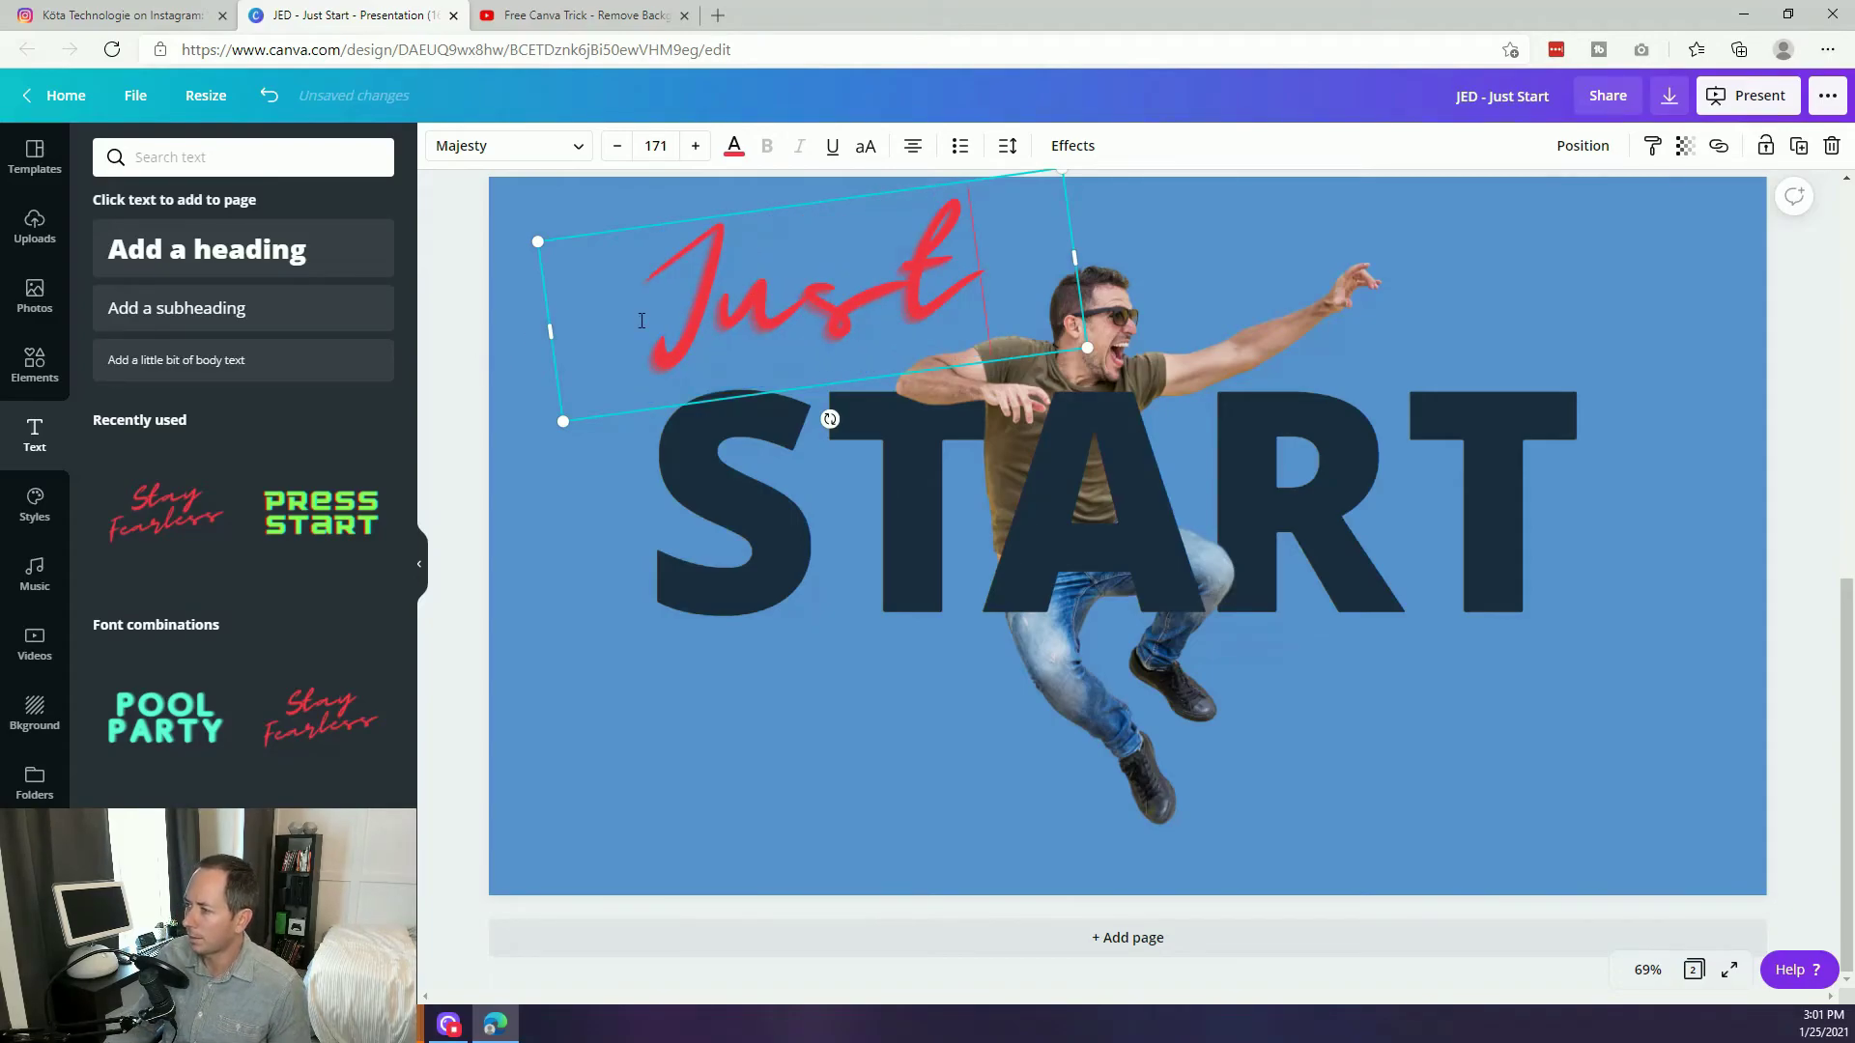
left_click_drag(695, 313, 583, 325)
type("j")
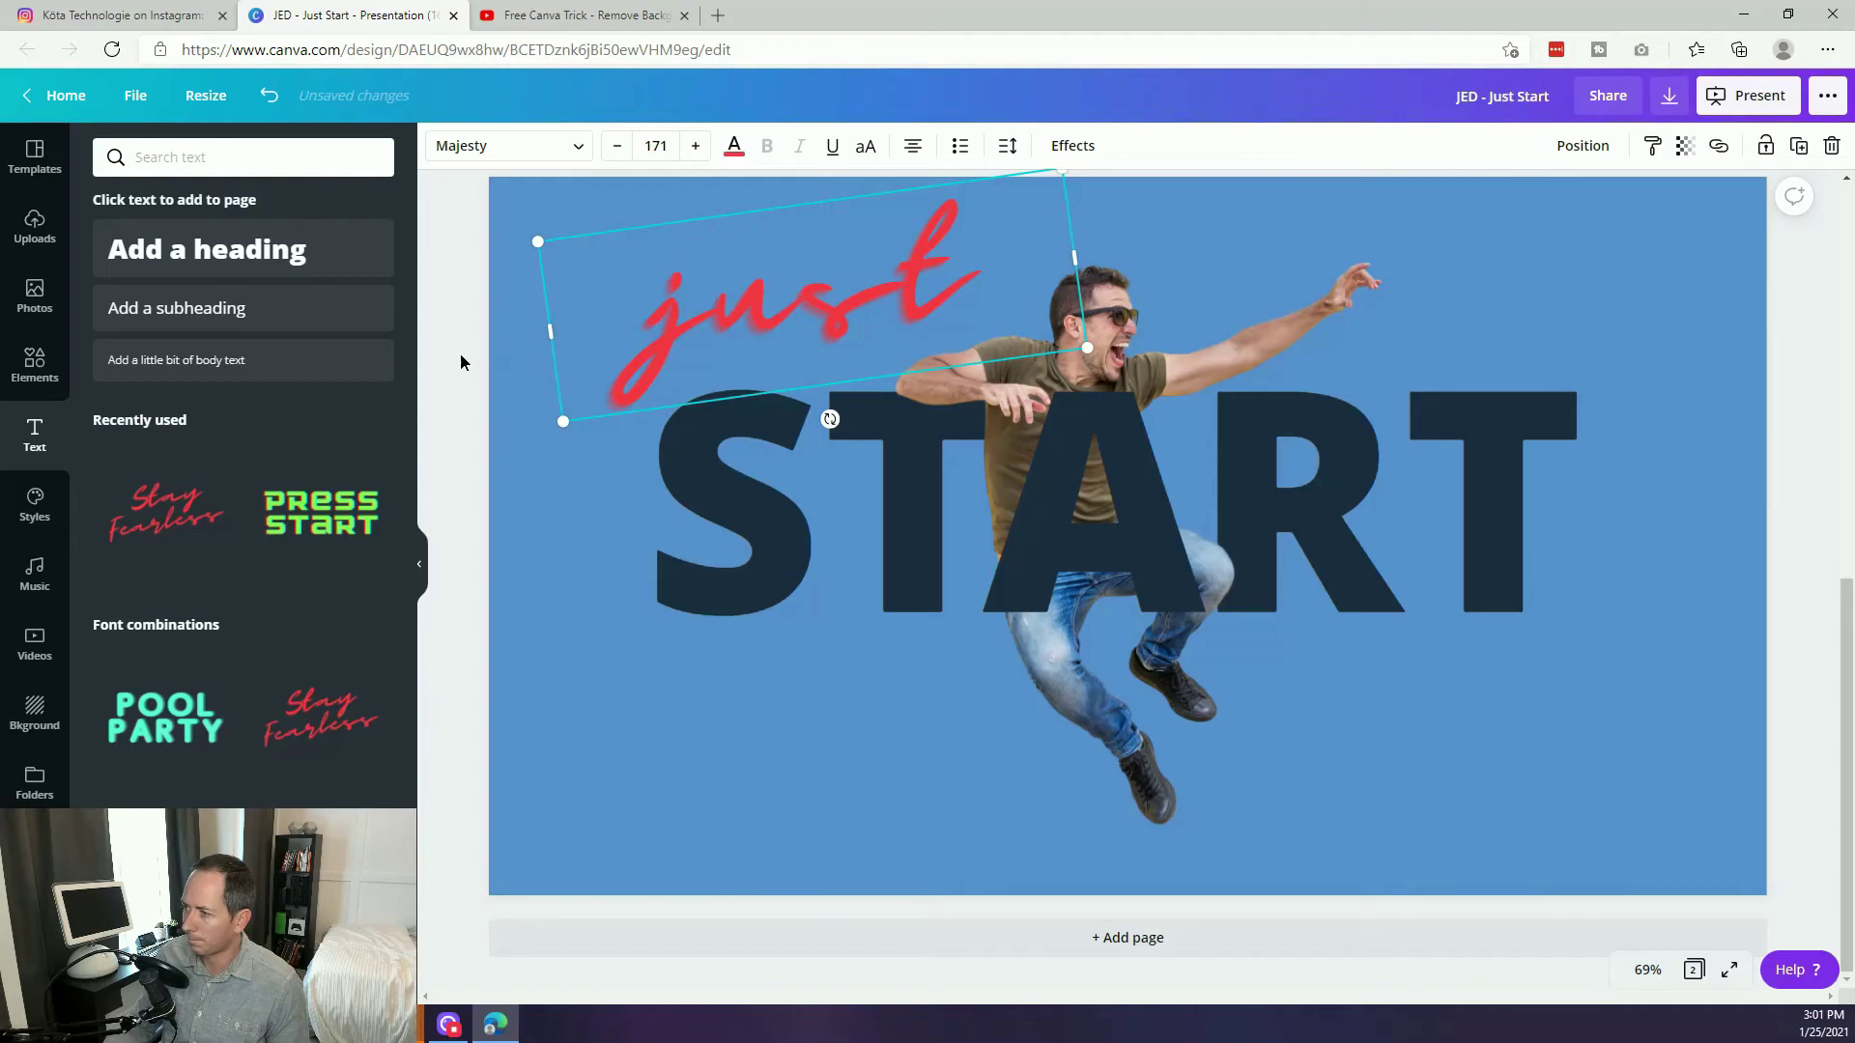
left_click(461, 358)
Shift the 'just' text slightly down-left and shrink it above START.
left_click_drag(820, 324, 812, 350)
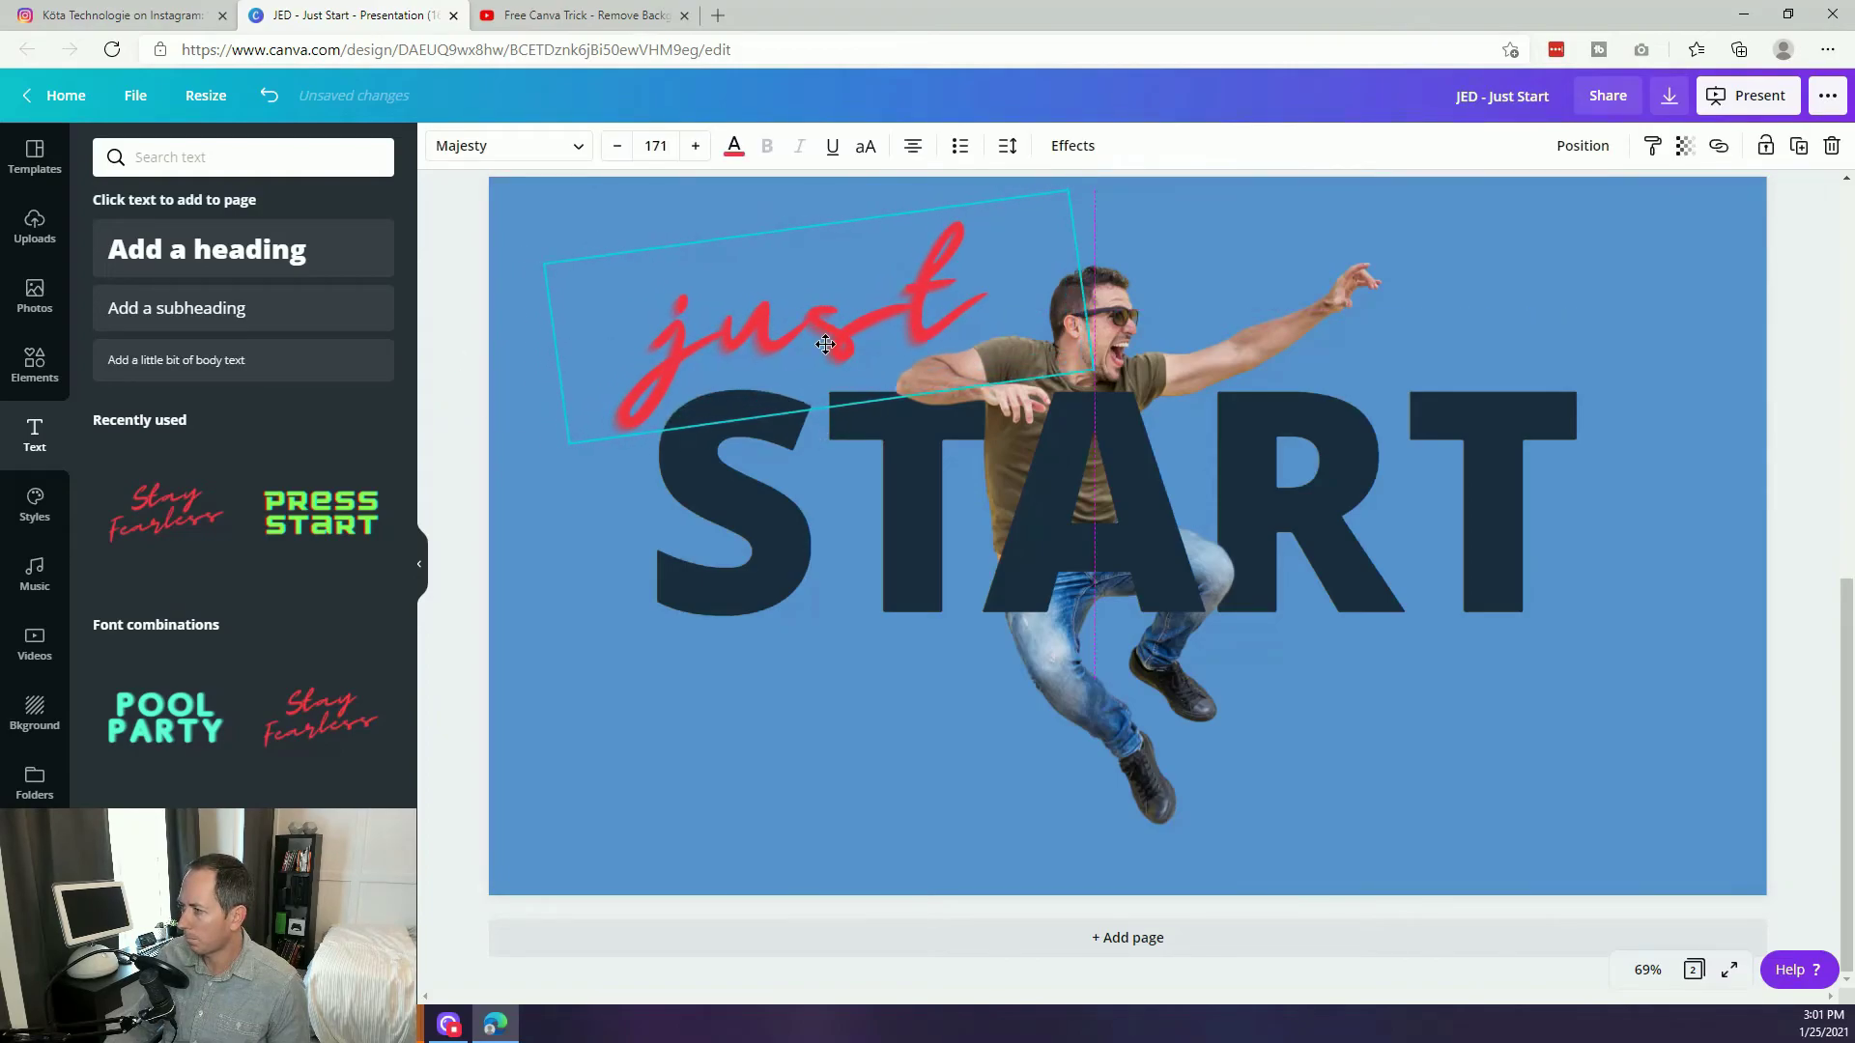
left_click(450, 402)
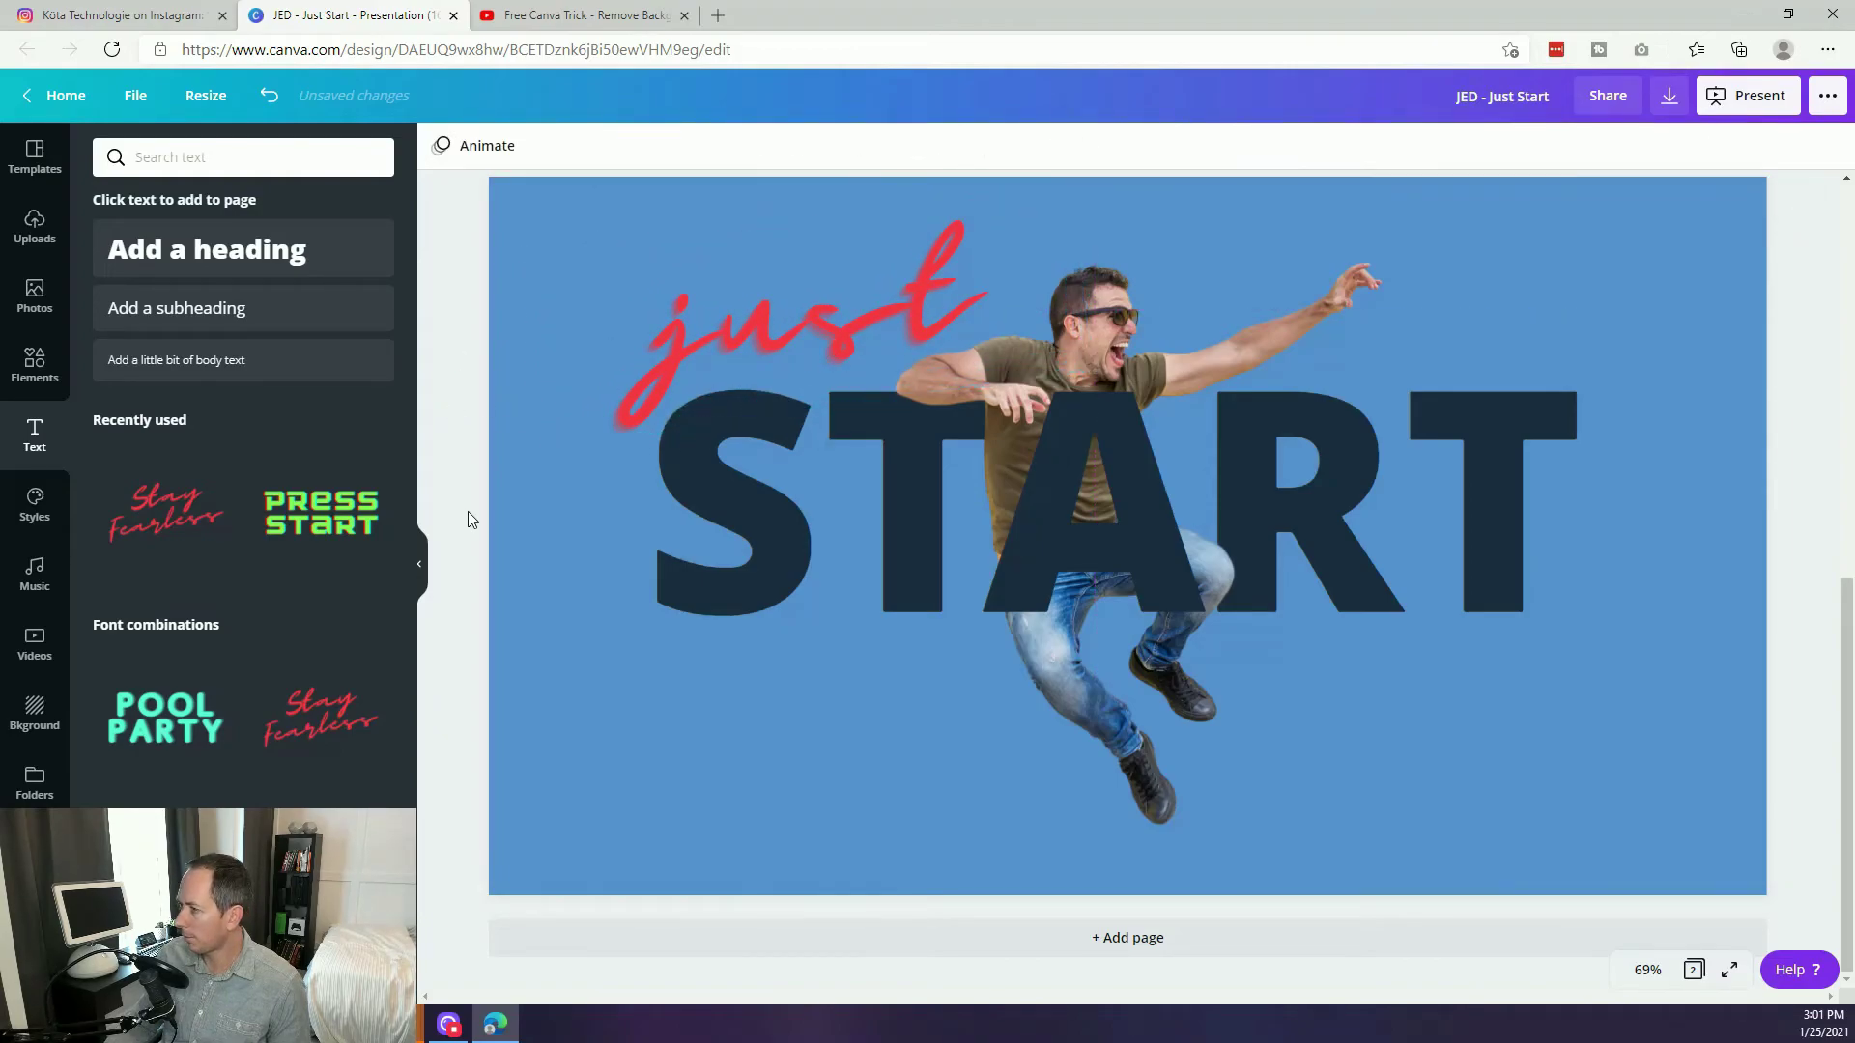
left_click(762, 319)
left_click_drag(570, 439, 635, 408)
left_click(450, 392)
scroll(456, 408, "up", 5)
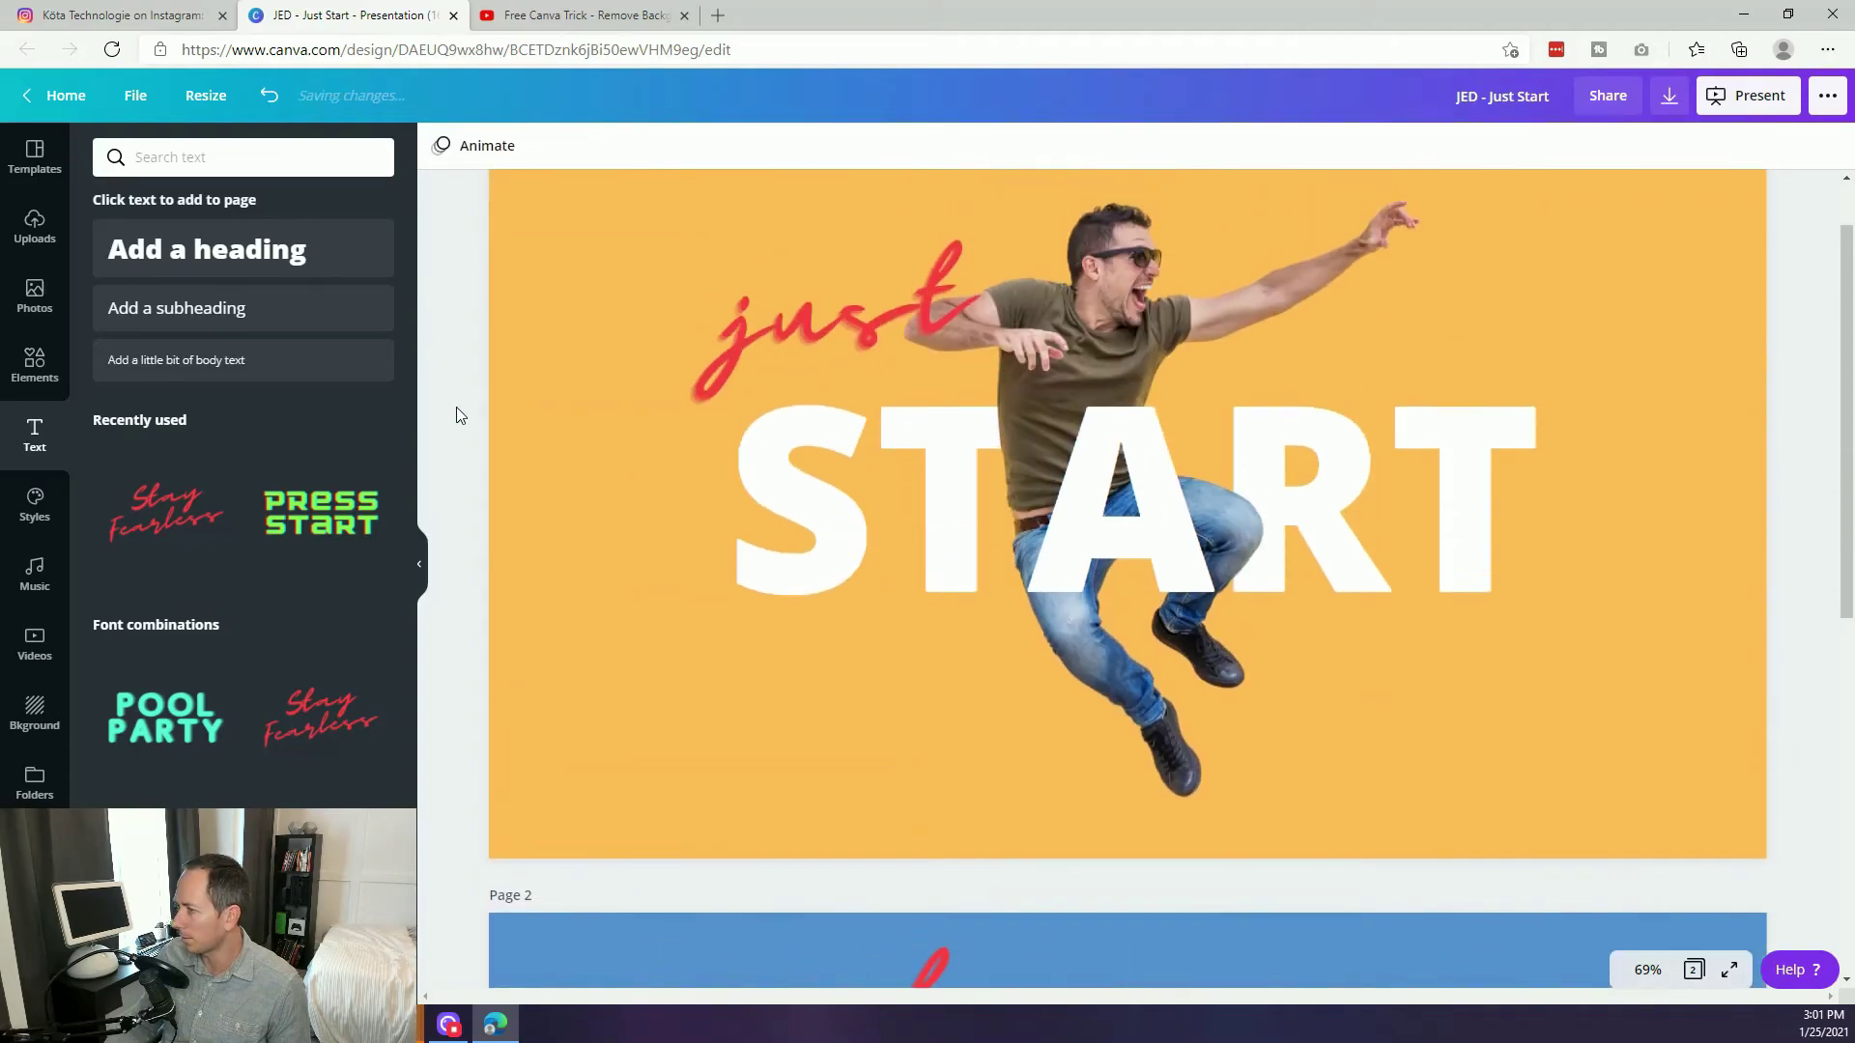
scroll(472, 414, "up", 1)
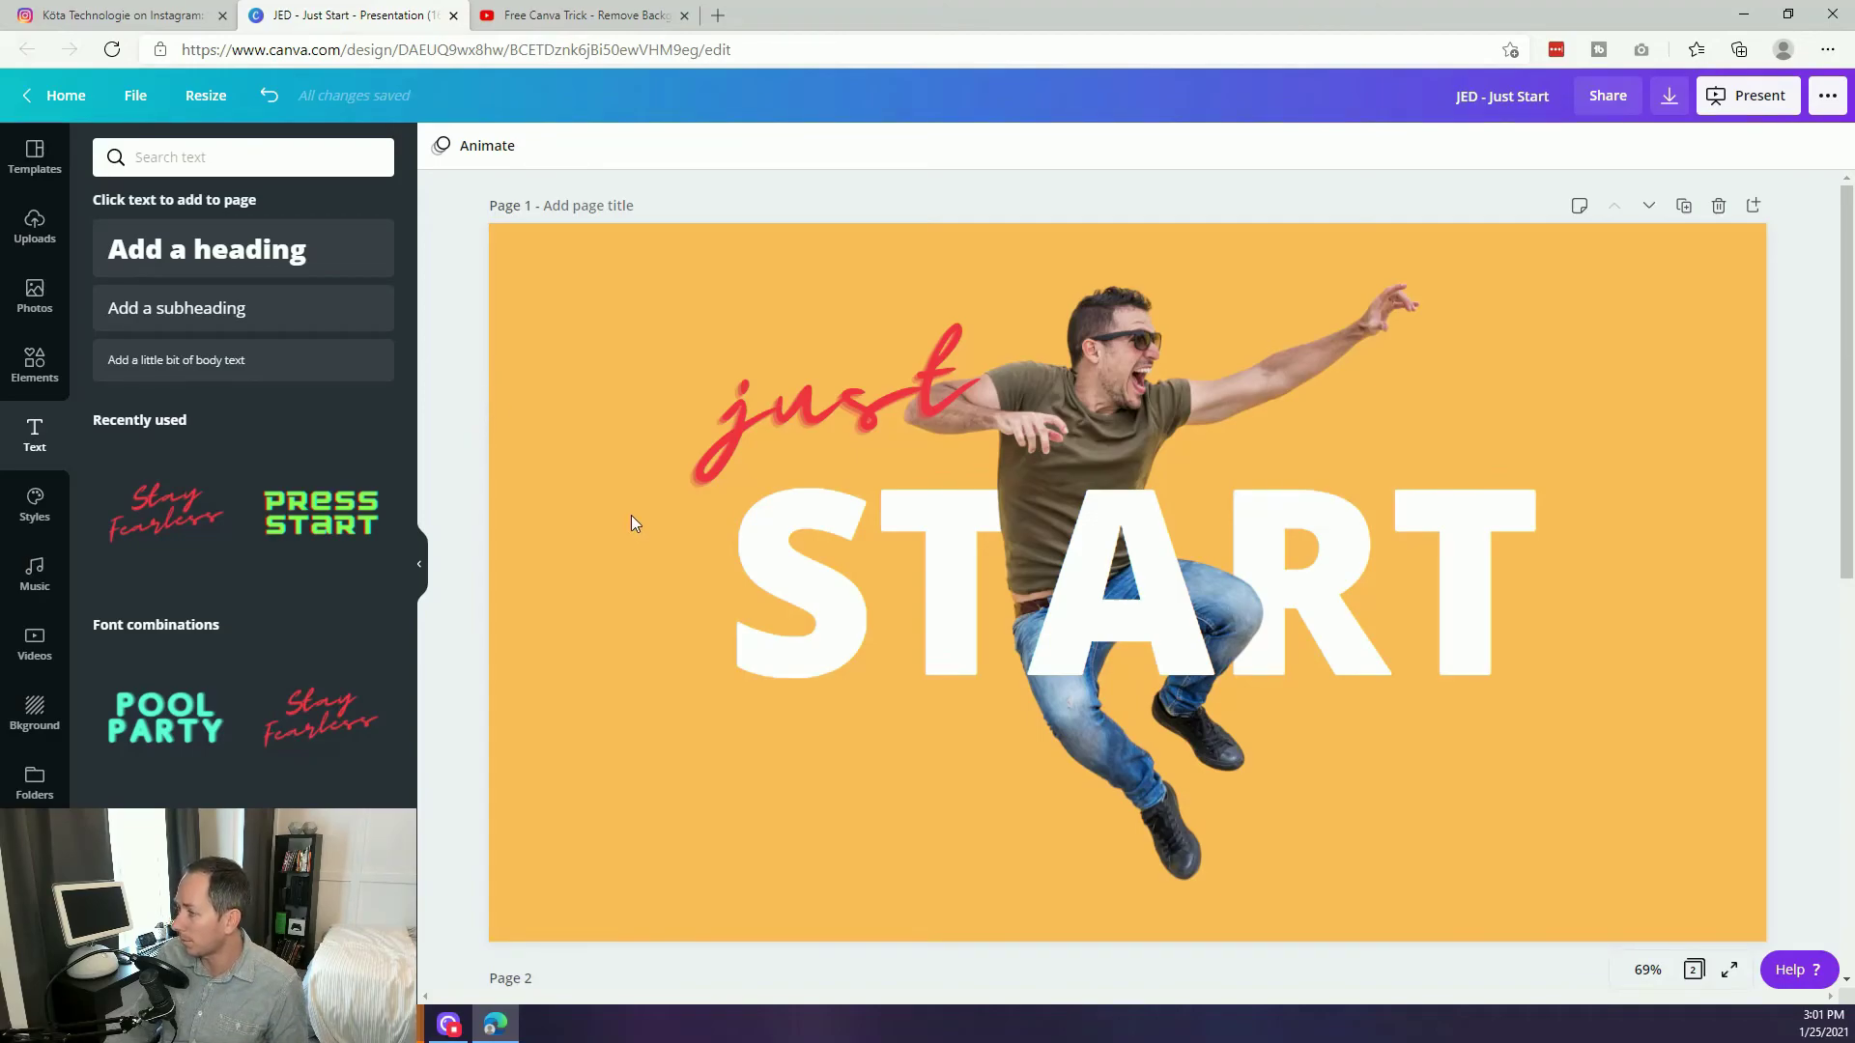
scroll(633, 522, "down", 7)
scroll(631, 522, "down", 1)
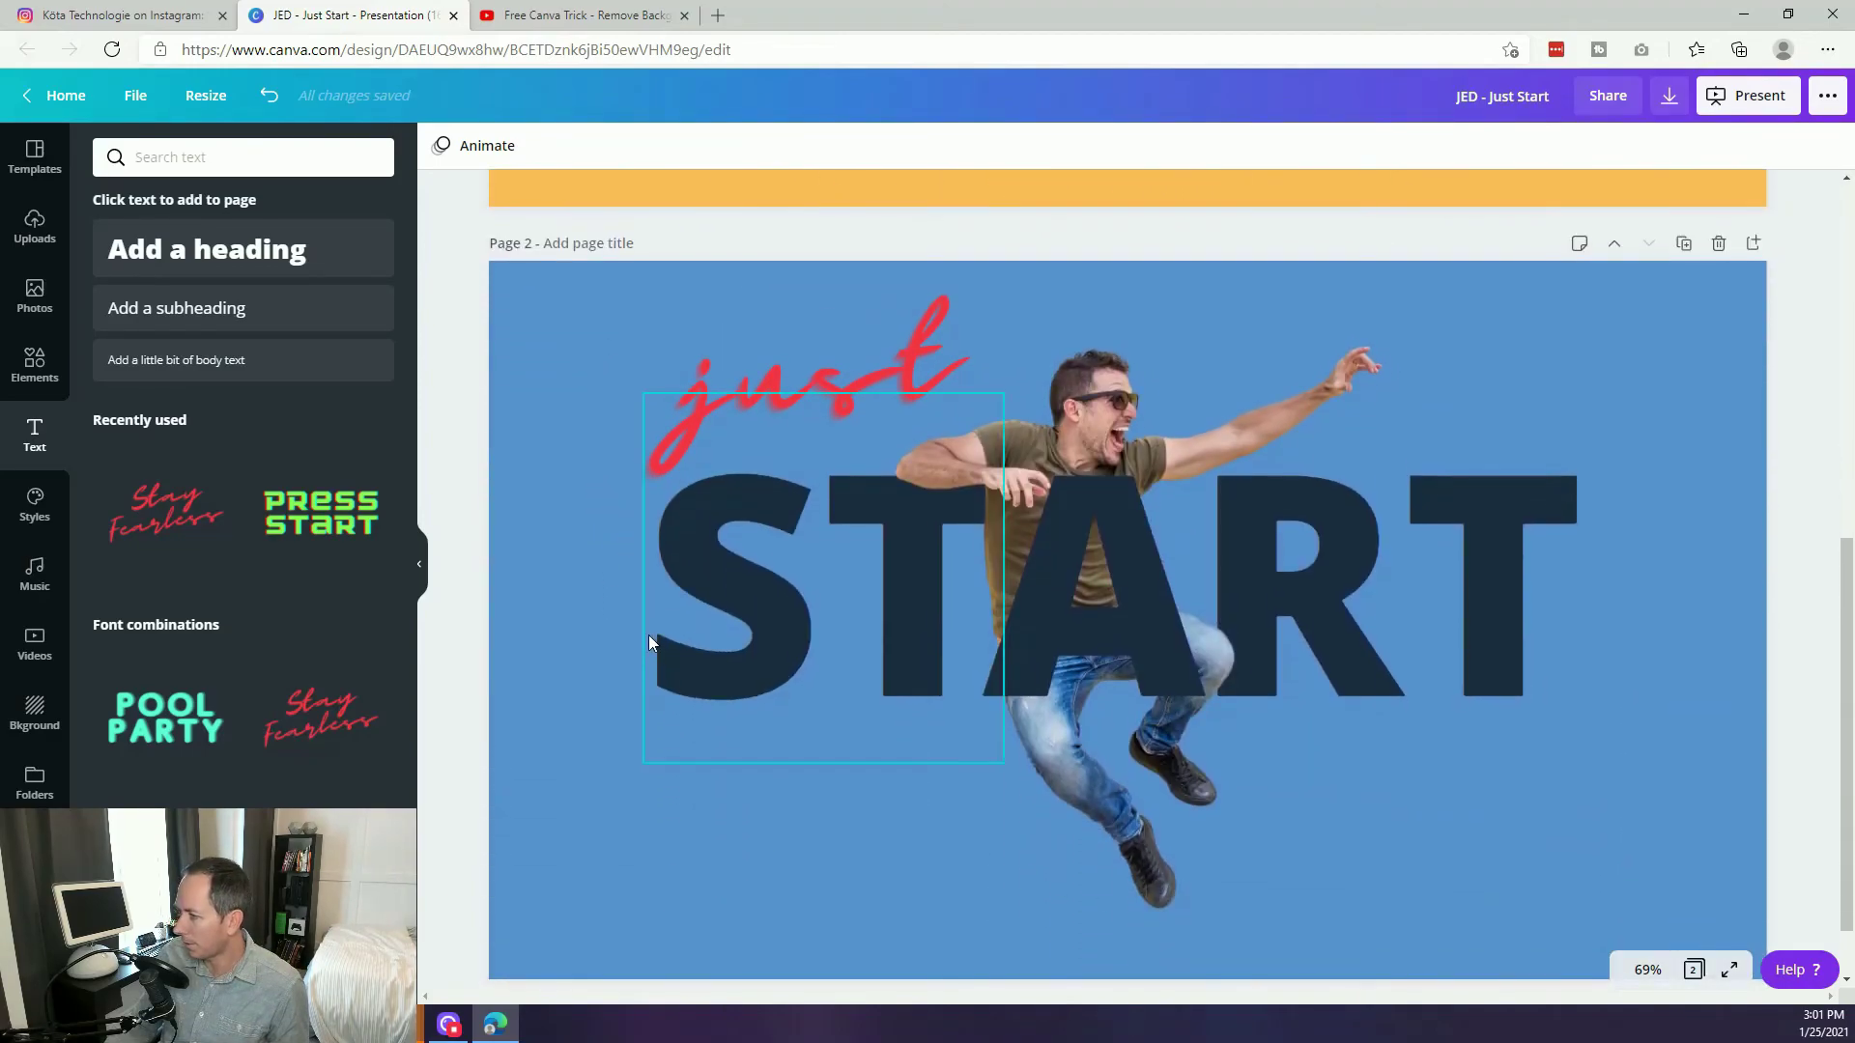
scroll(705, 629, "up", 7)
scroll(706, 629, "down", 8)
Select the START letter boxes and move them down about 55 px.
left_click(749, 606)
left_click(1123, 530, "shift")
left_click(1316, 526, "shift")
left_click(1470, 473, "shift")
key("ctrl+z")
key("ctrl+shift+z")
left_click(1618, 346)
left_click(1494, 444)
left_click(1070, 489, "shift")
left_click_drag(760, 577, 760, 622)
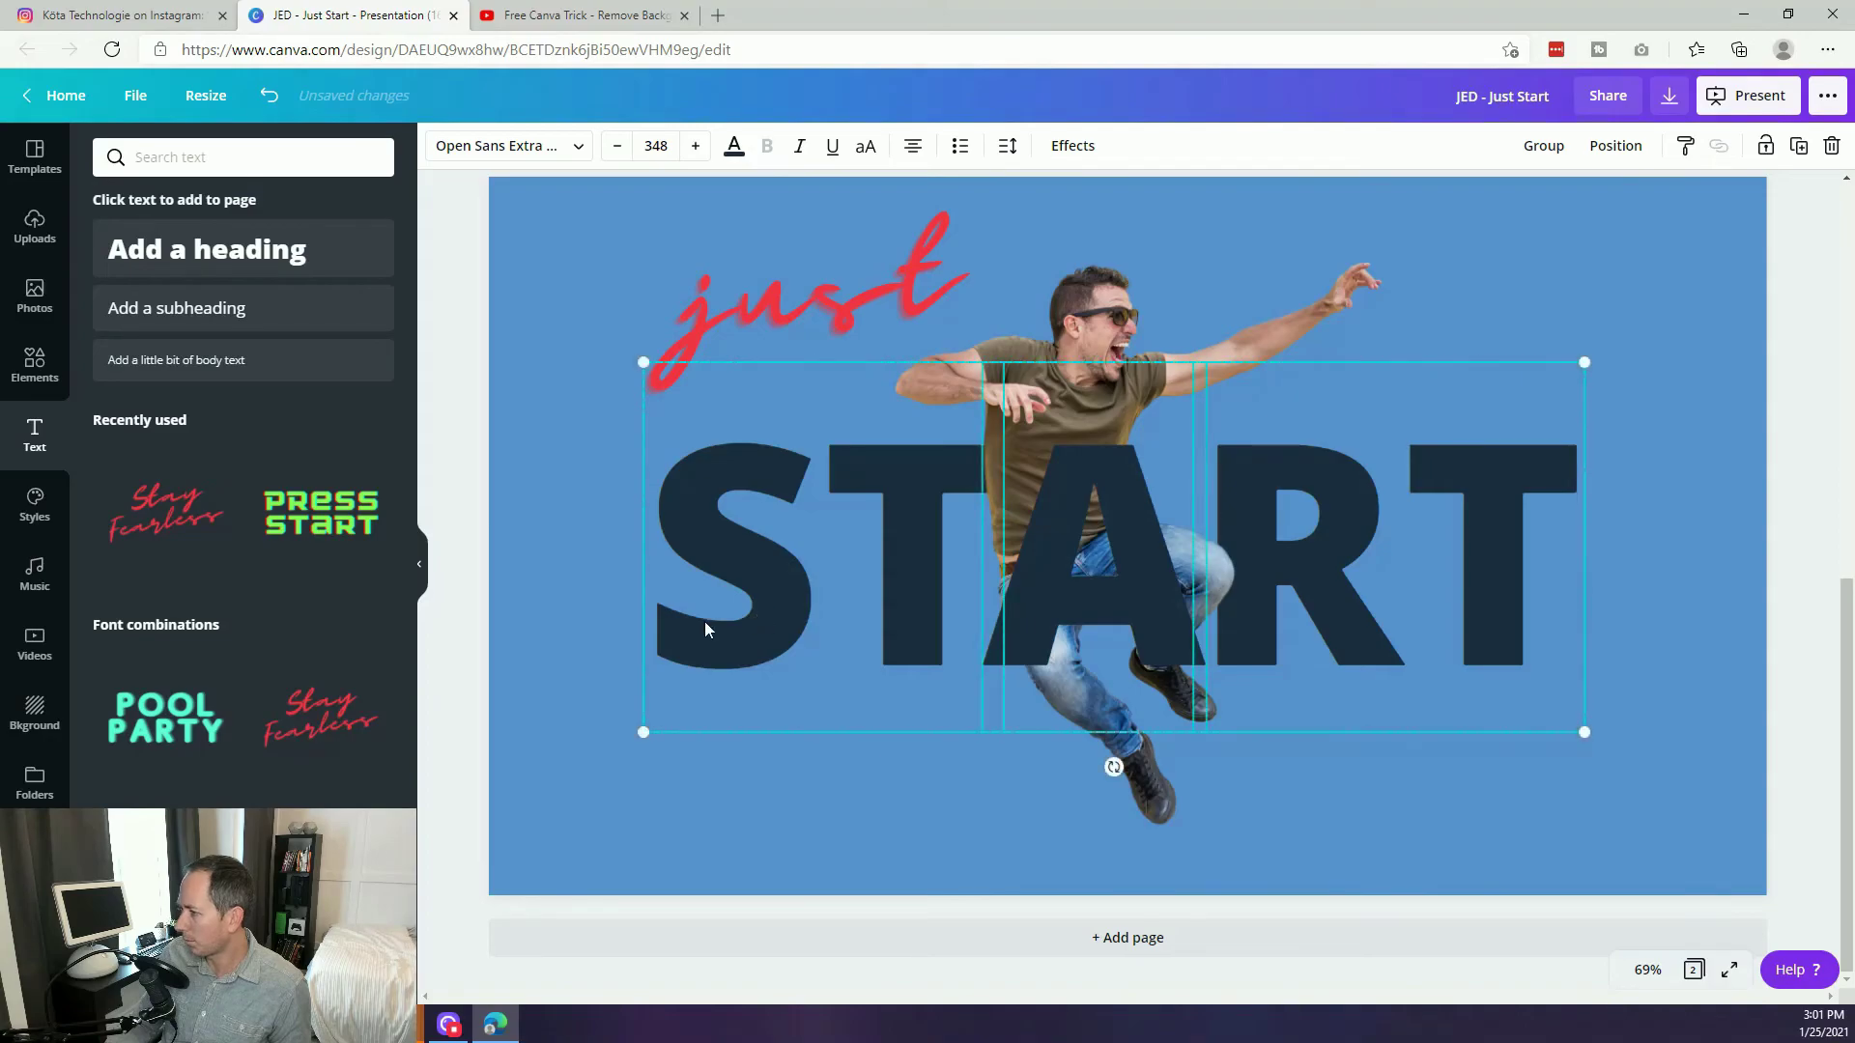
left_click(460, 541)
Shrink the red 'just', move it down-left toward ST, and keep it slightly tilted.
left_click(849, 290)
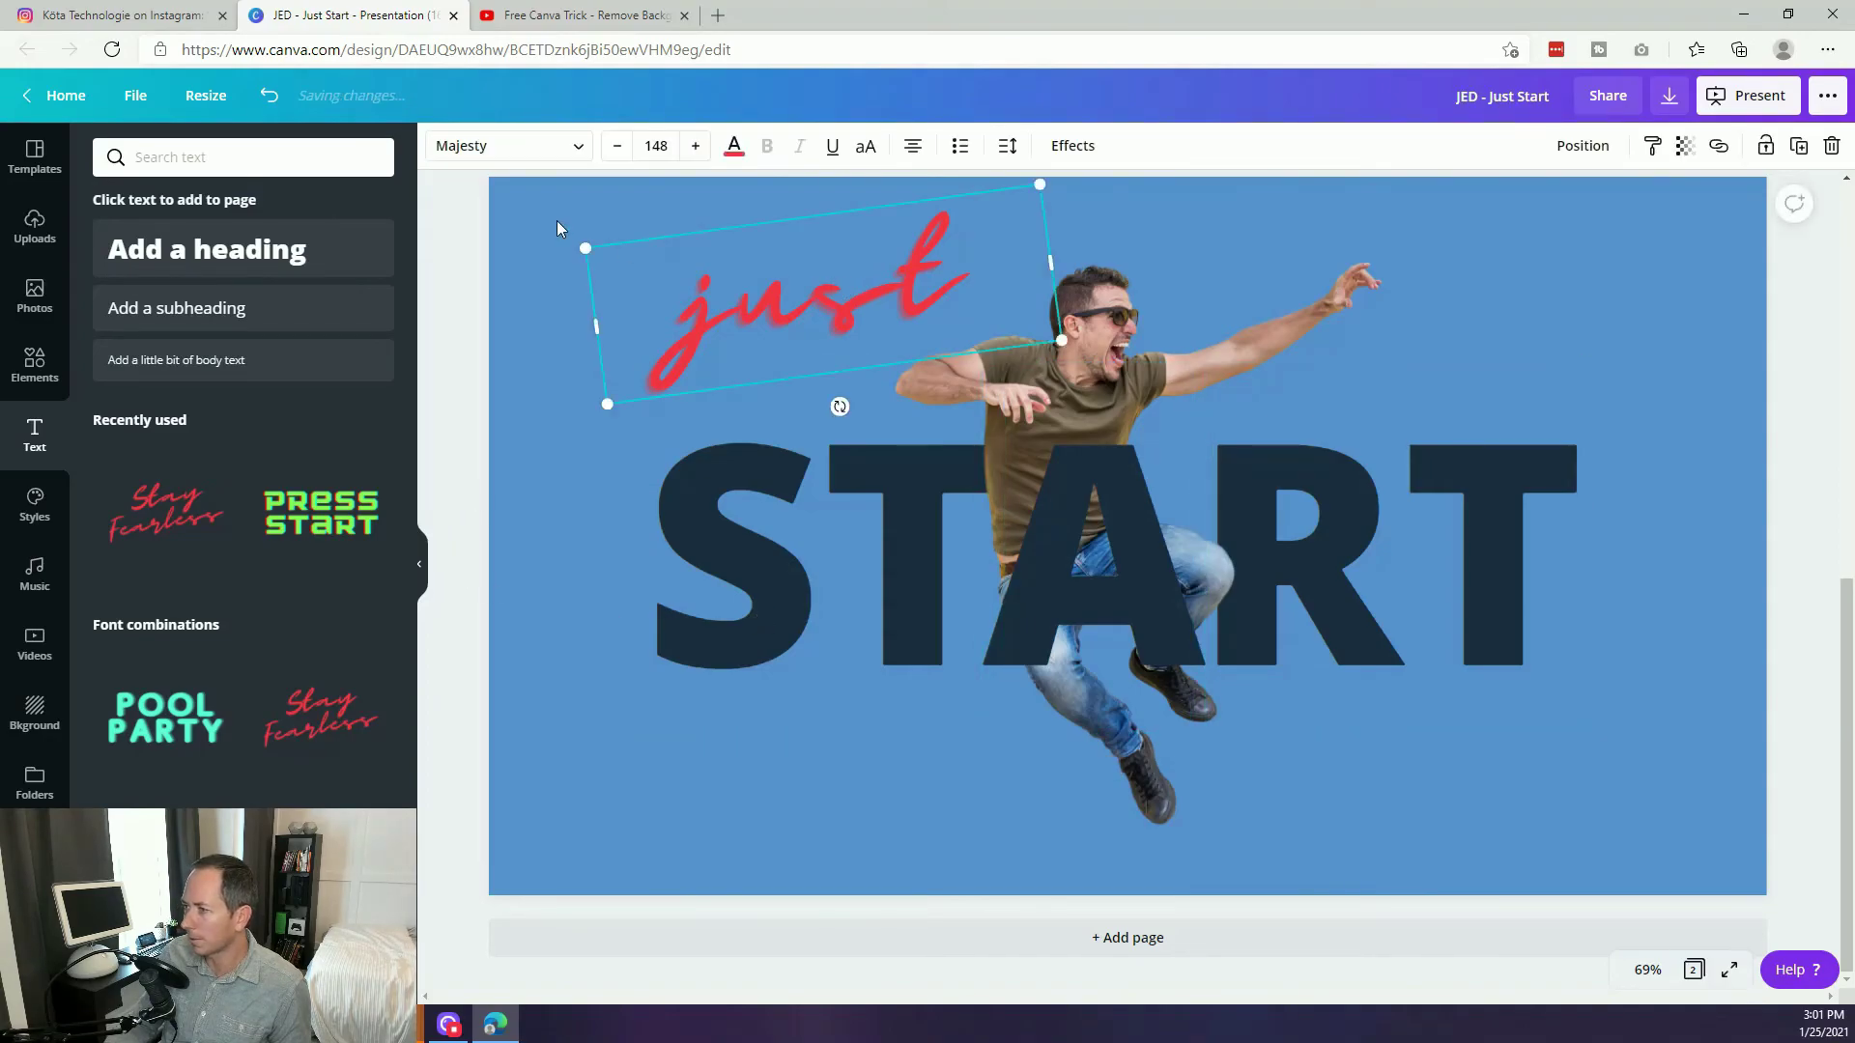
left_click_drag(584, 248, 727, 277)
left_click_drag(842, 308, 799, 373)
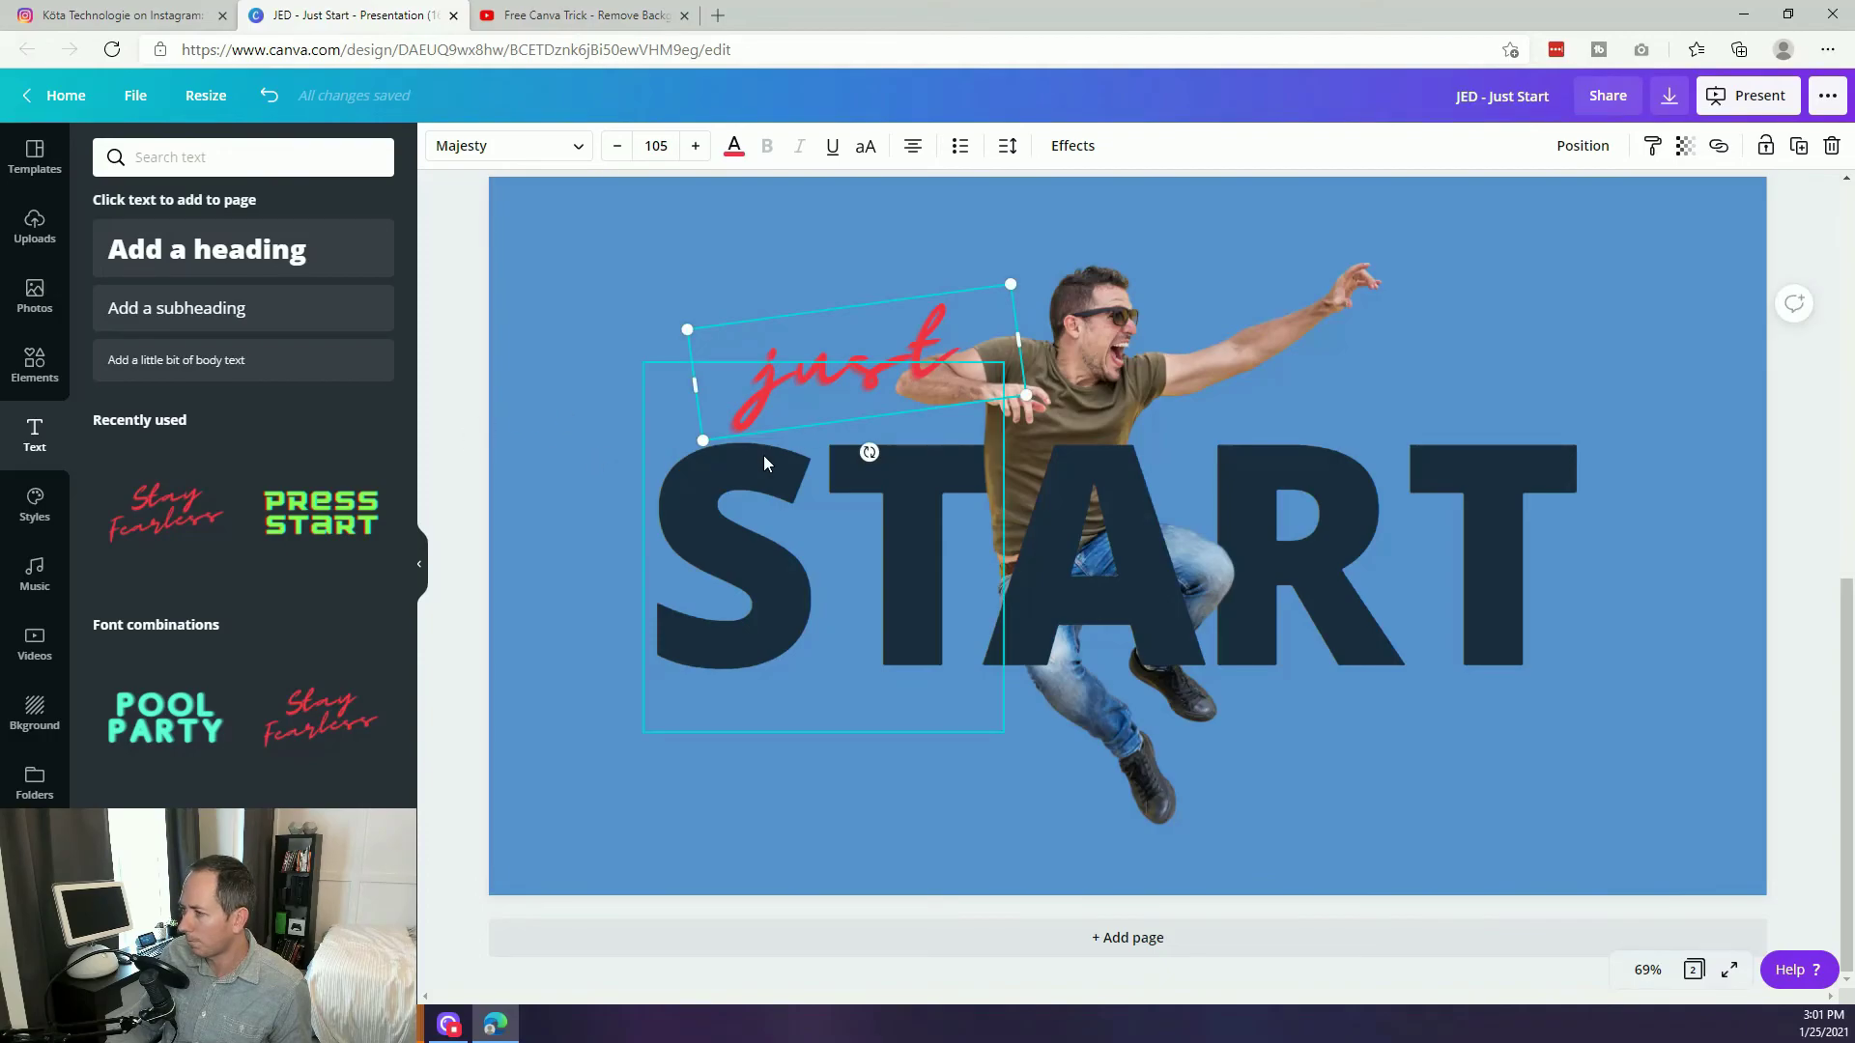
left_click_drag(869, 452, 860, 453)
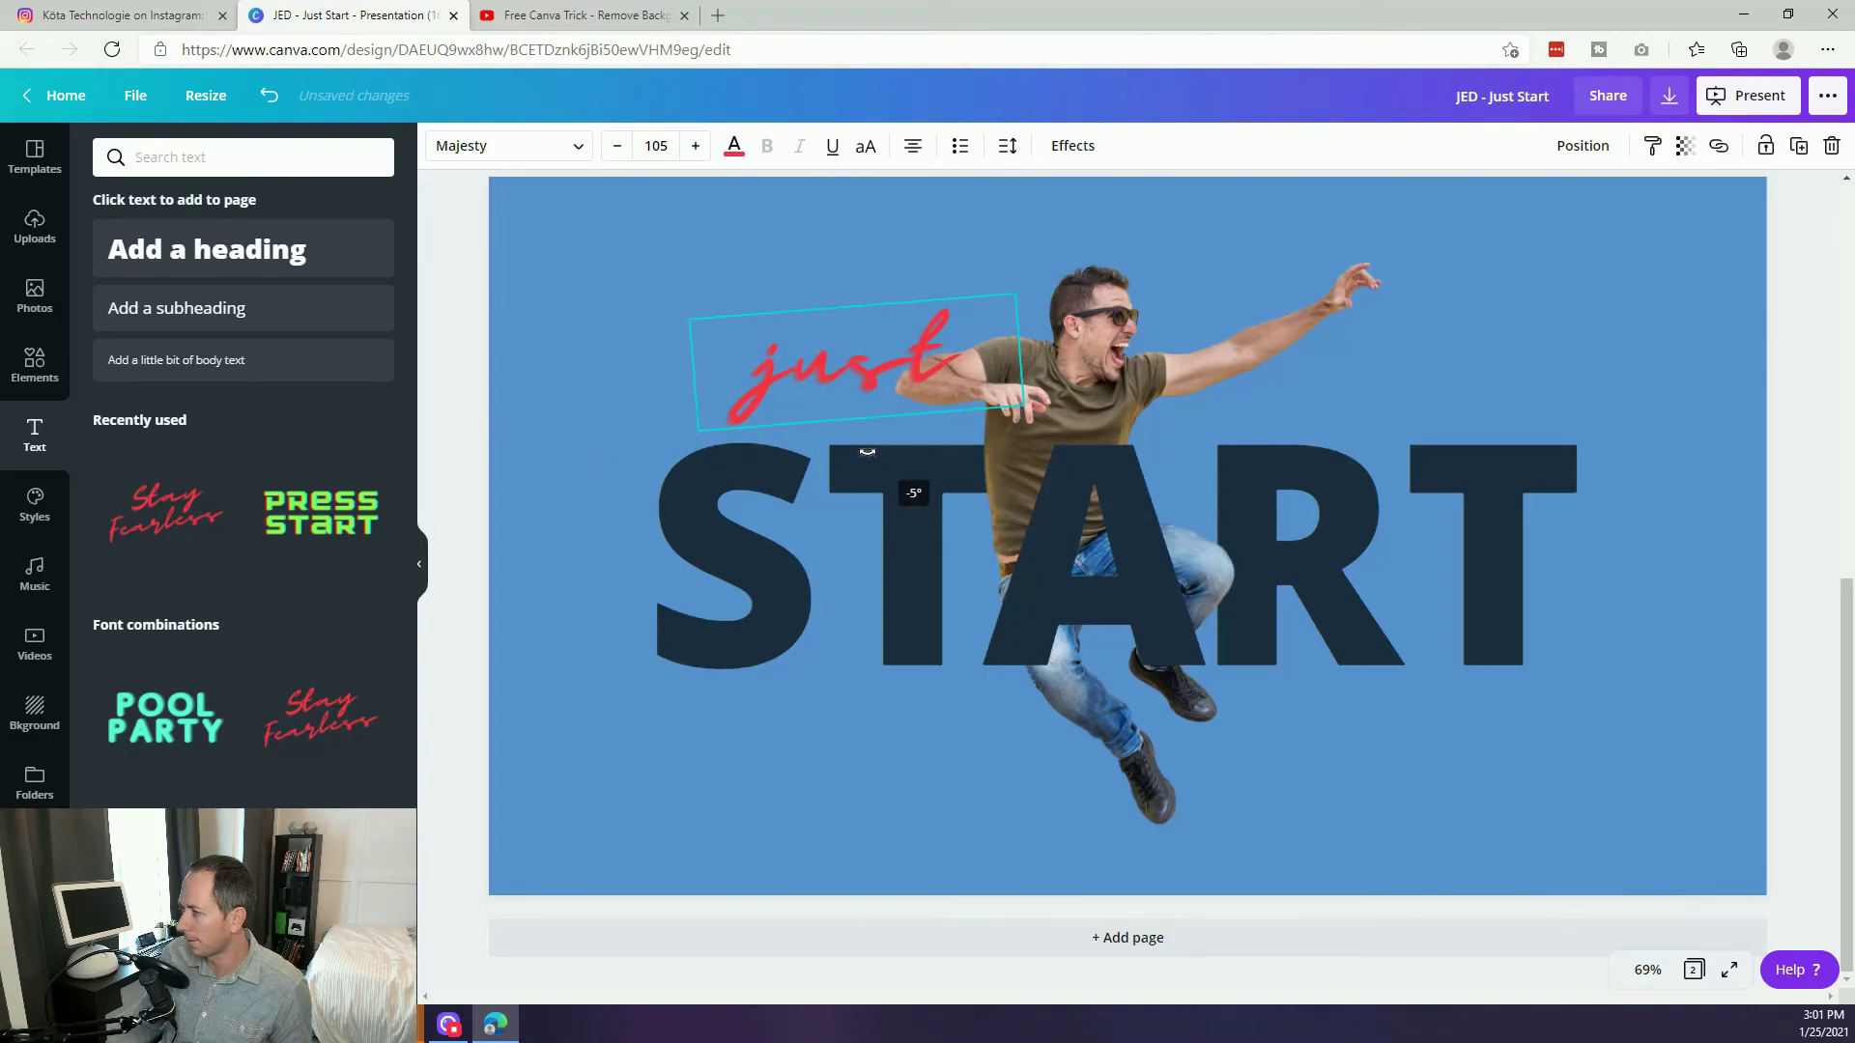
key("ctrl+z")
left_click_drag(800, 333, 788, 343)
left_click(473, 409)
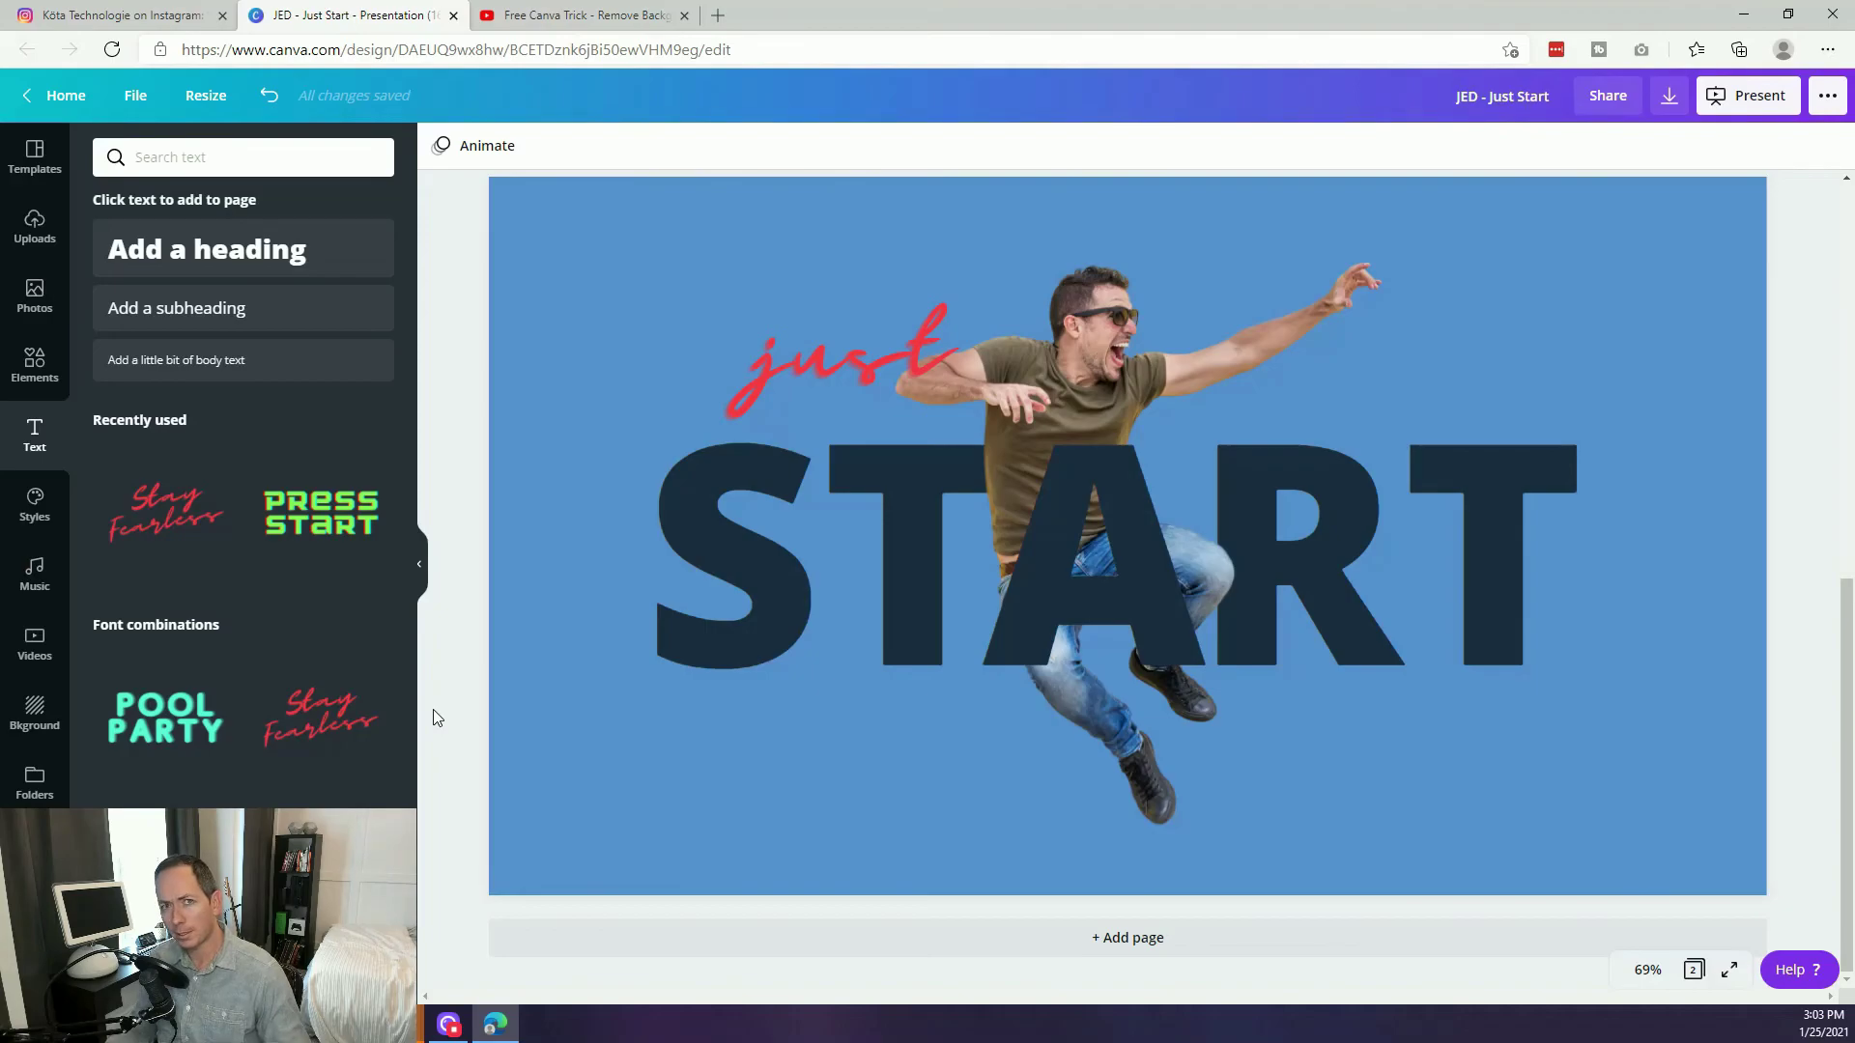
left_click(1133, 317)
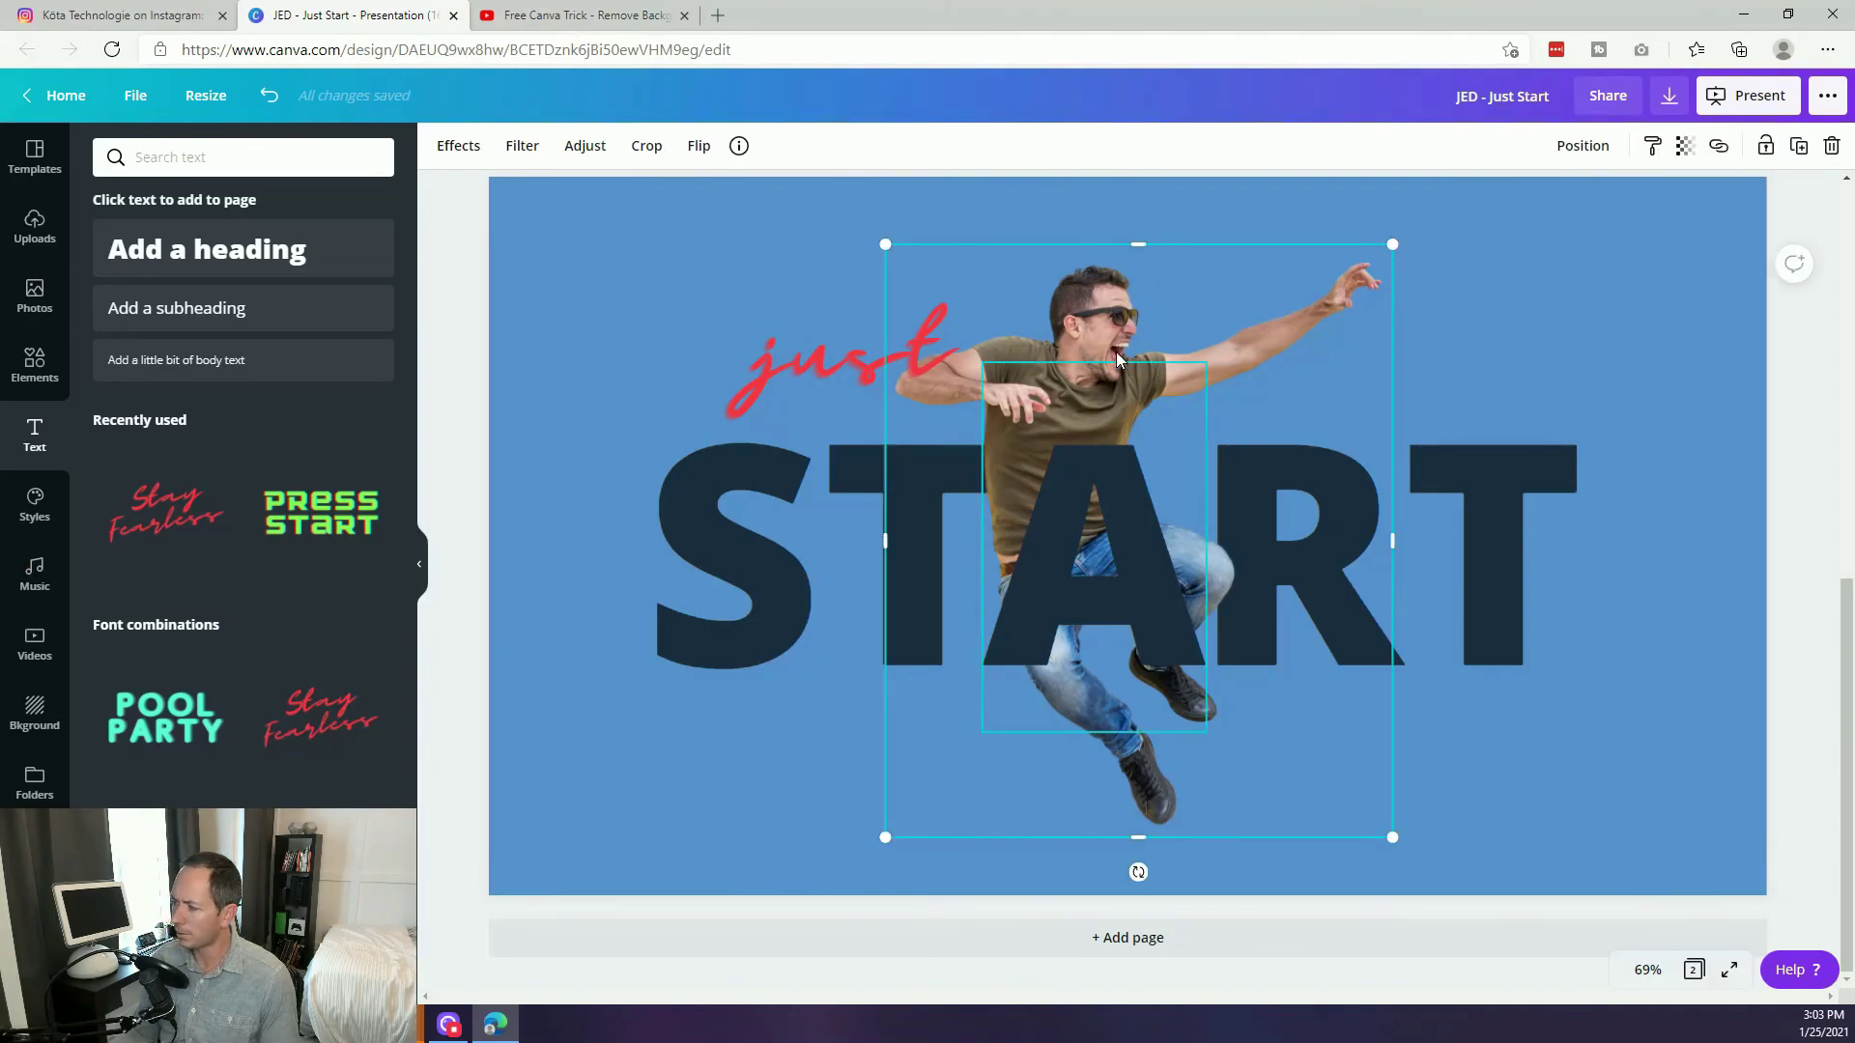
left_click(615, 550)
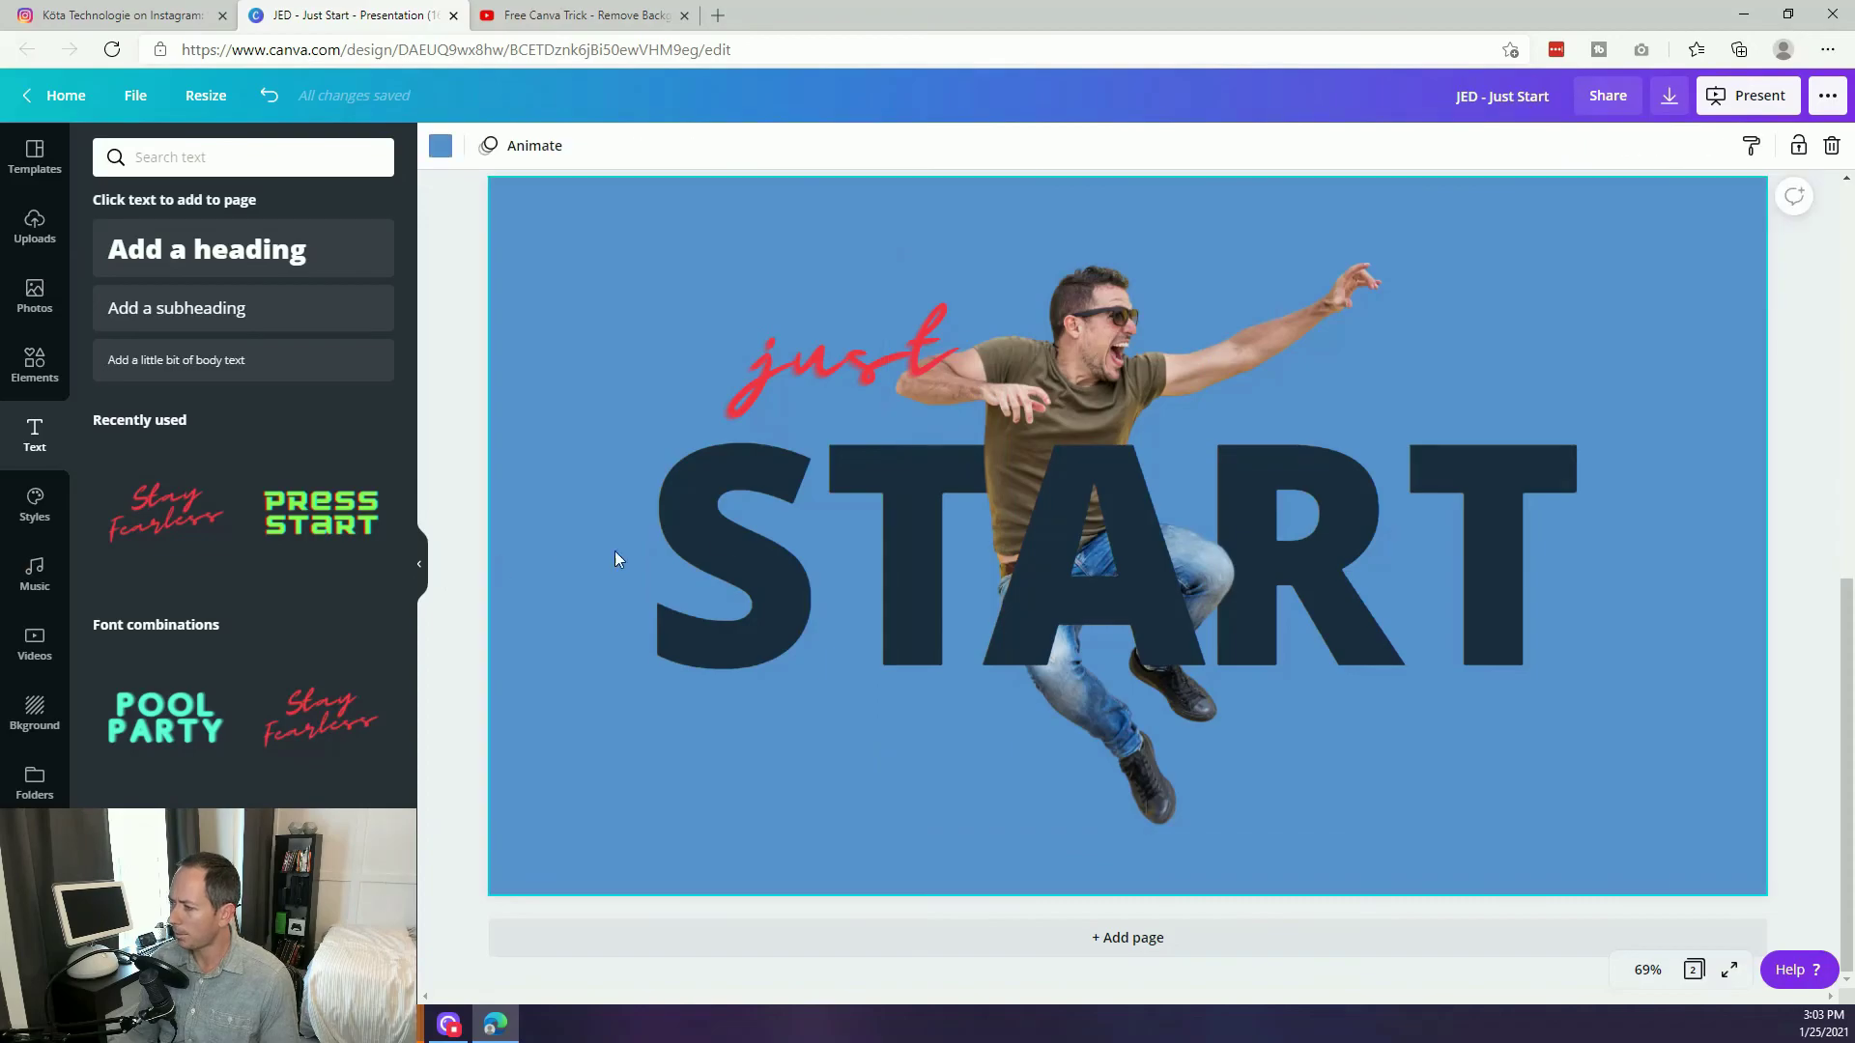
left_click(469, 527)
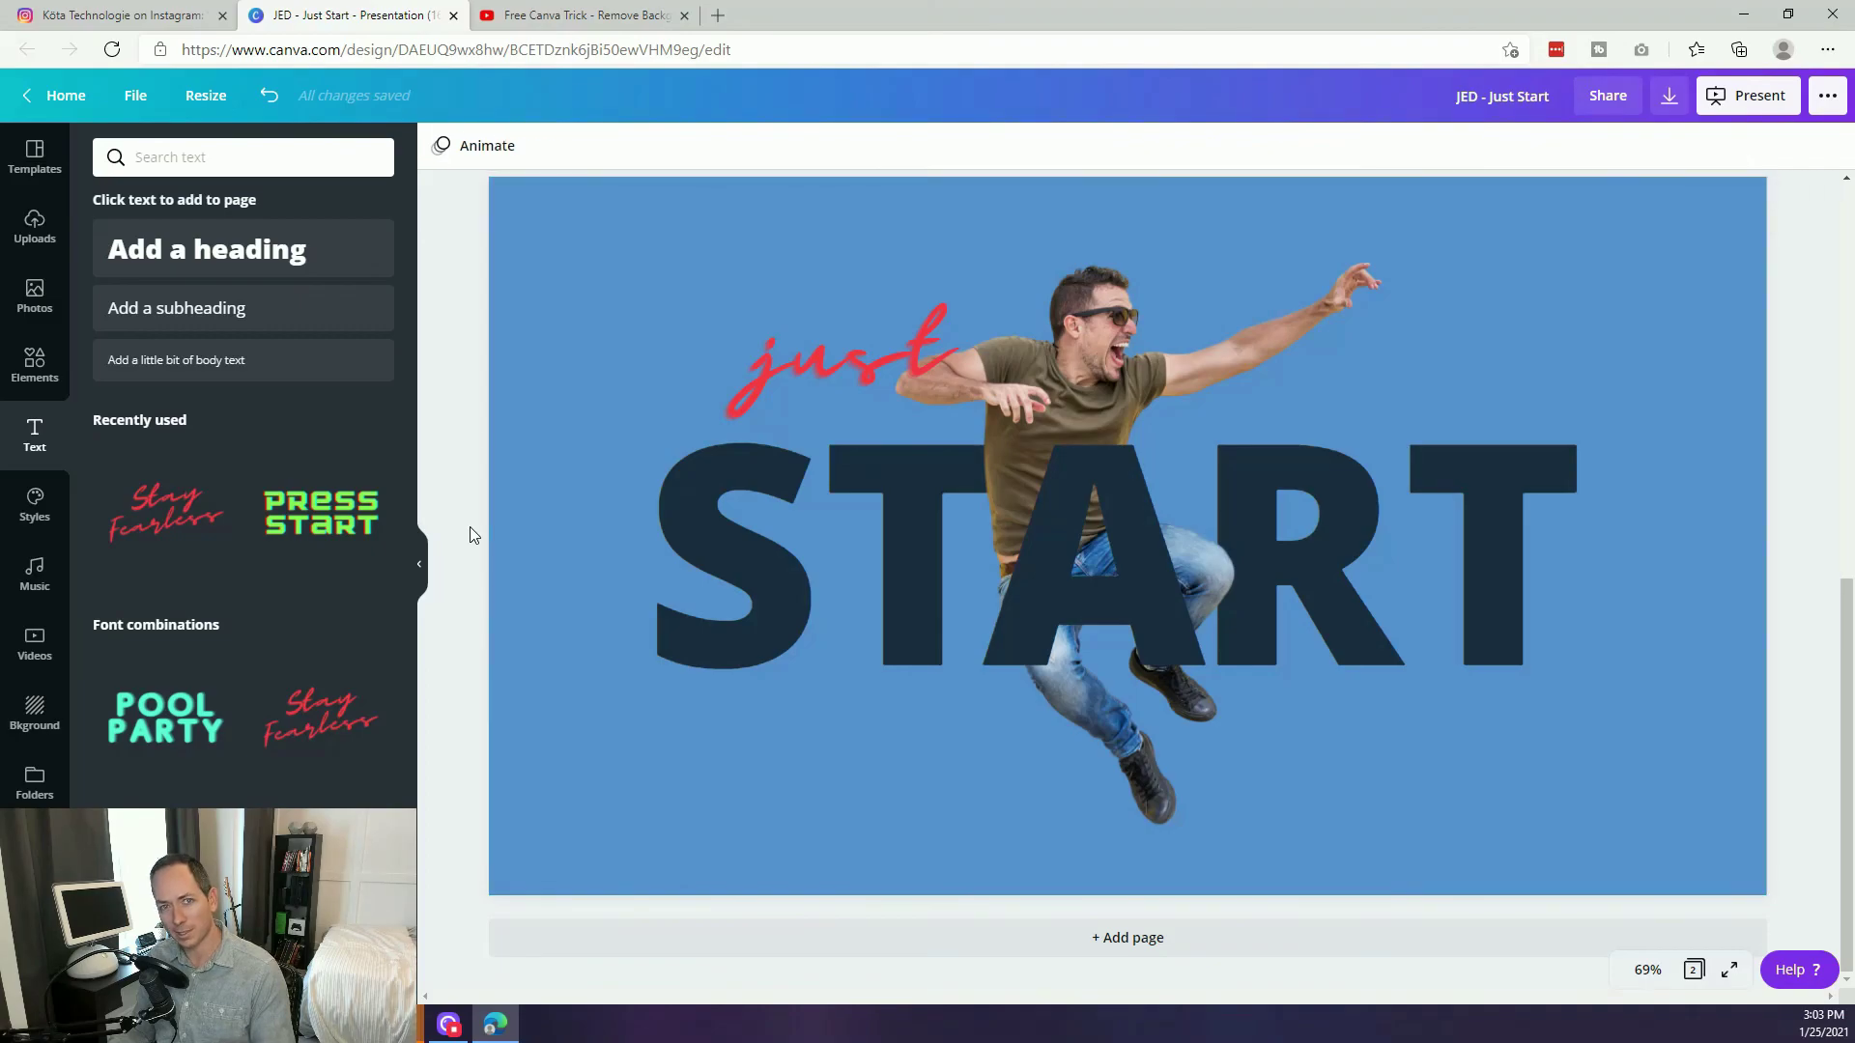